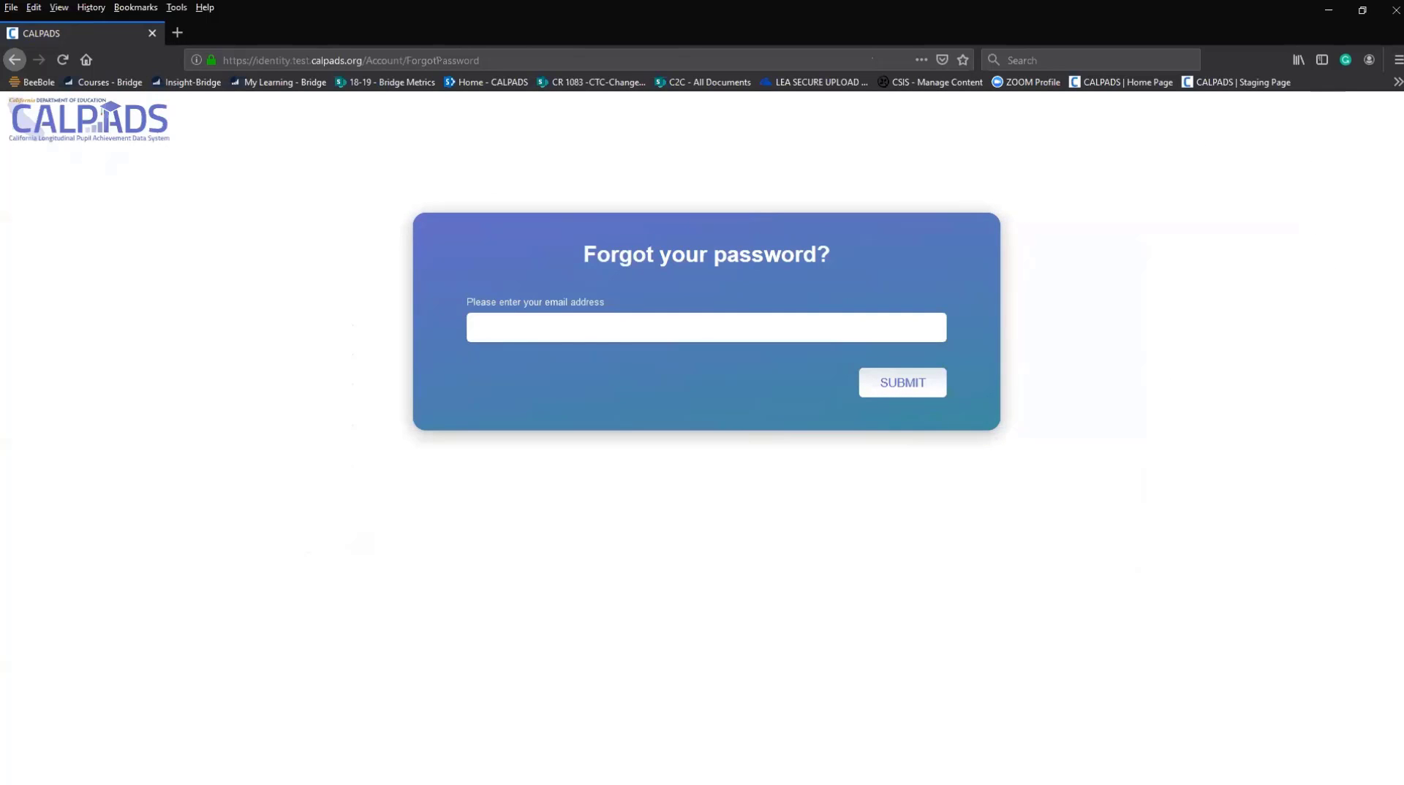
Go back from the Forgot Password form to the CALPADS login page.
{"action": "left_click", "coordinate": [15, 60]}
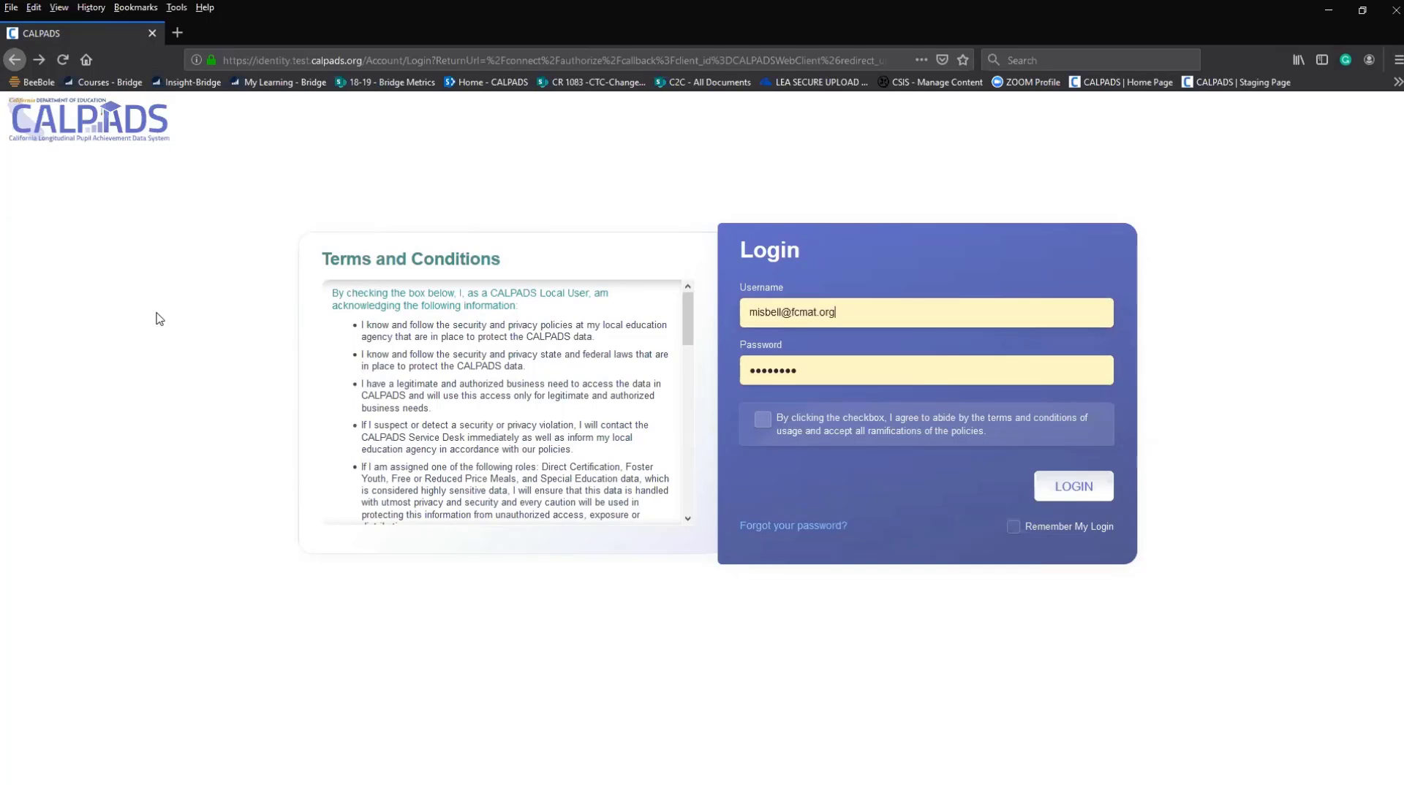
Accept the terms and conditions and log in to the CALPADS test site.
{"action": "left_click", "coordinate": [762, 419]}
{"action": "left_click", "coordinate": [1069, 486]}
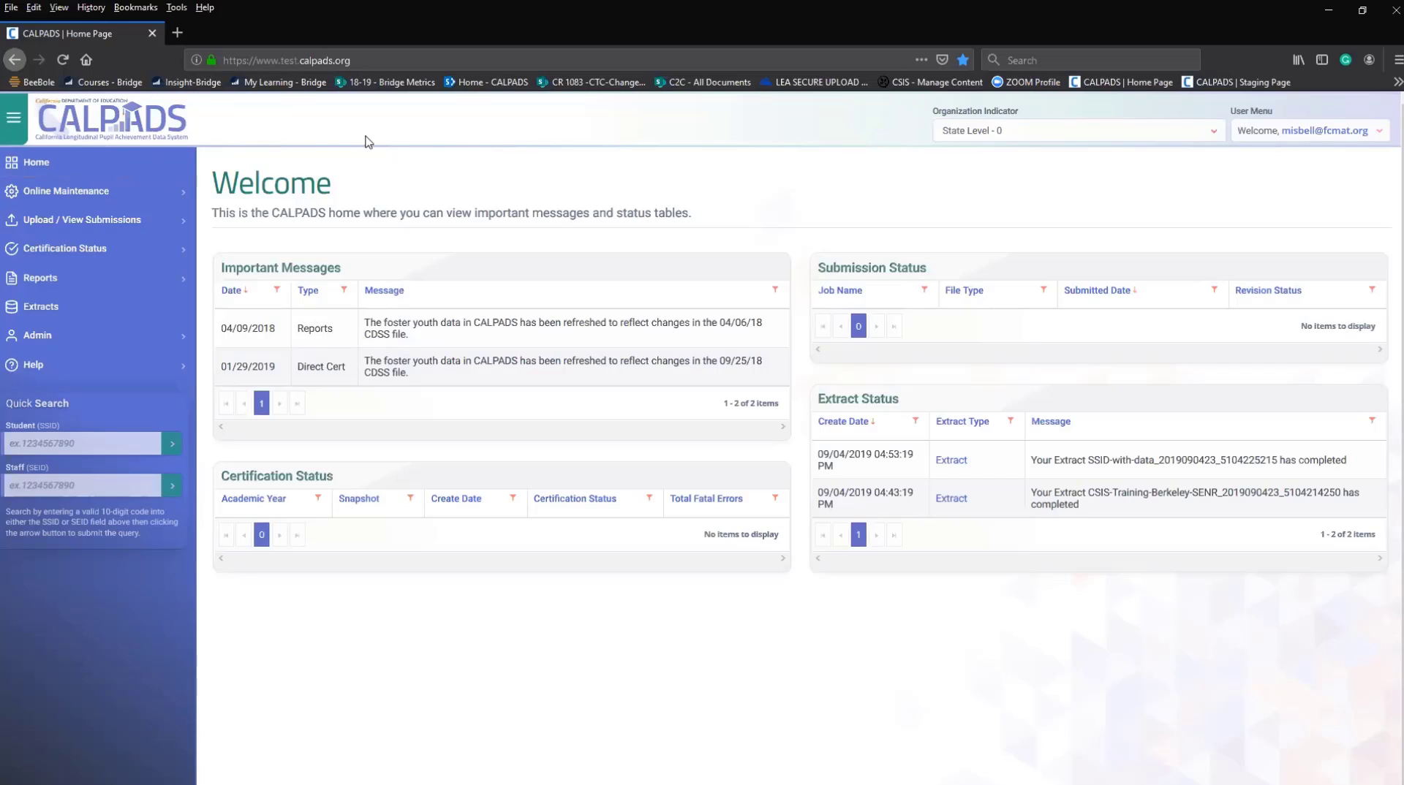
{"action": "left_click", "coordinate": [17, 134]}
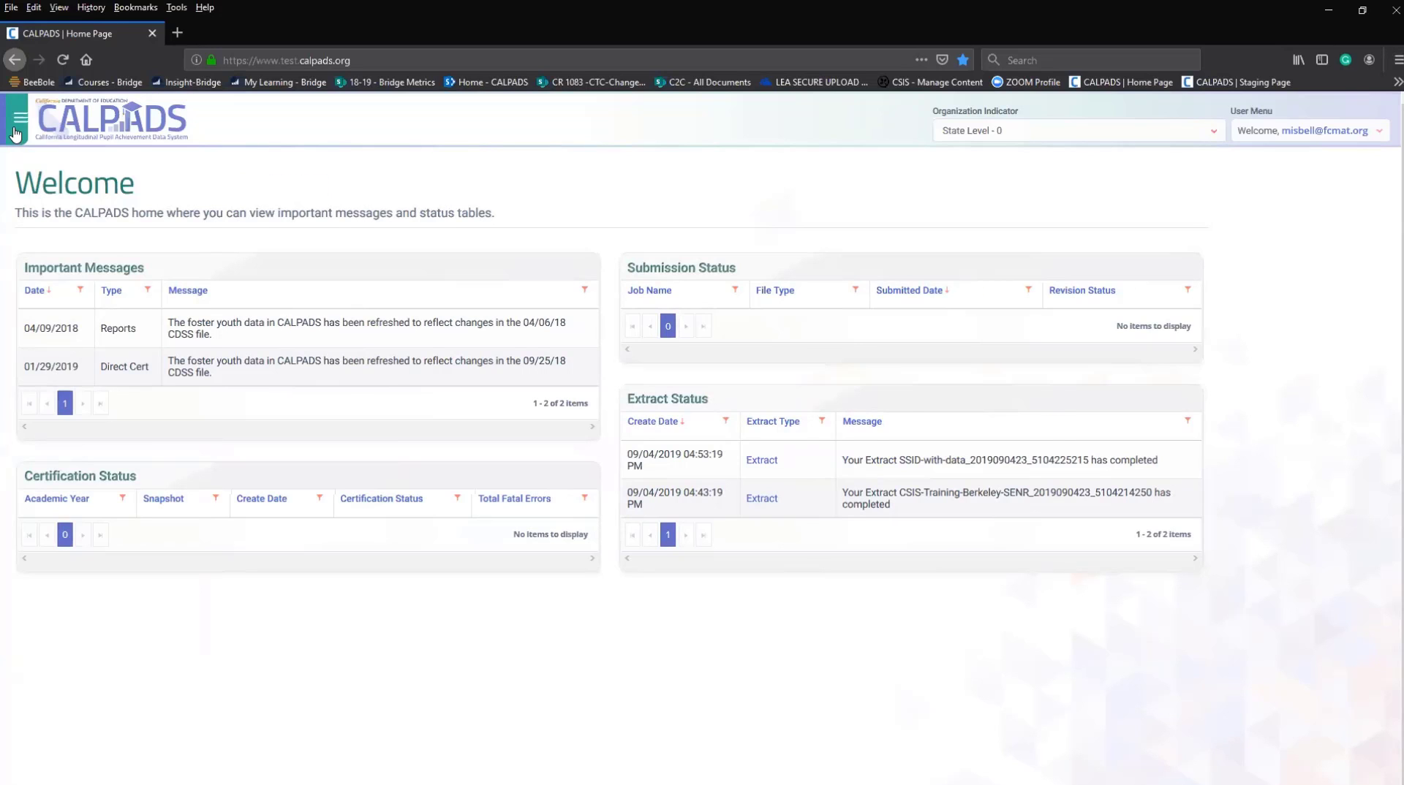
{"action": "left_click", "coordinate": [16, 134]}
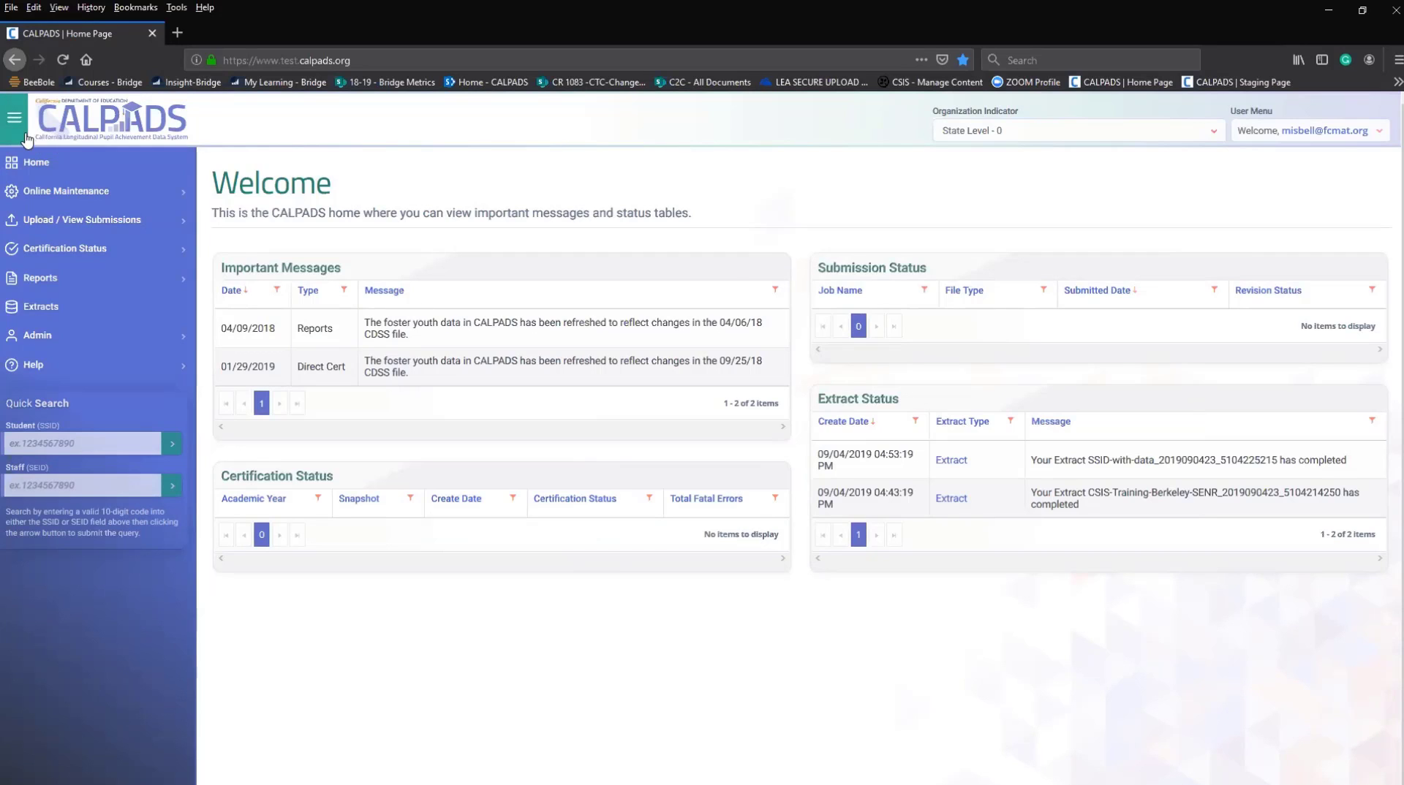
{"action": "left_click", "coordinate": [13, 117]}
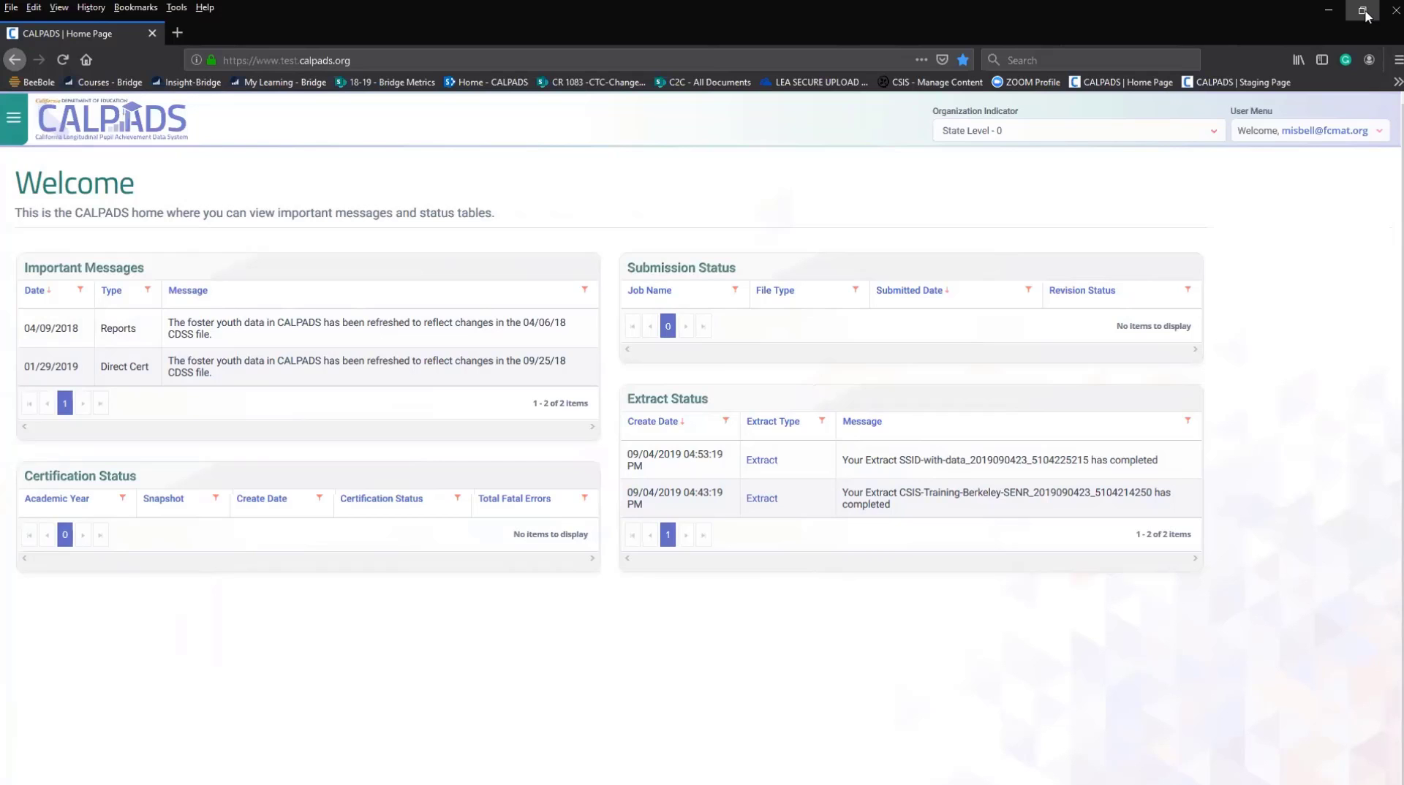
{"action": "left_click", "coordinate": [18, 135]}
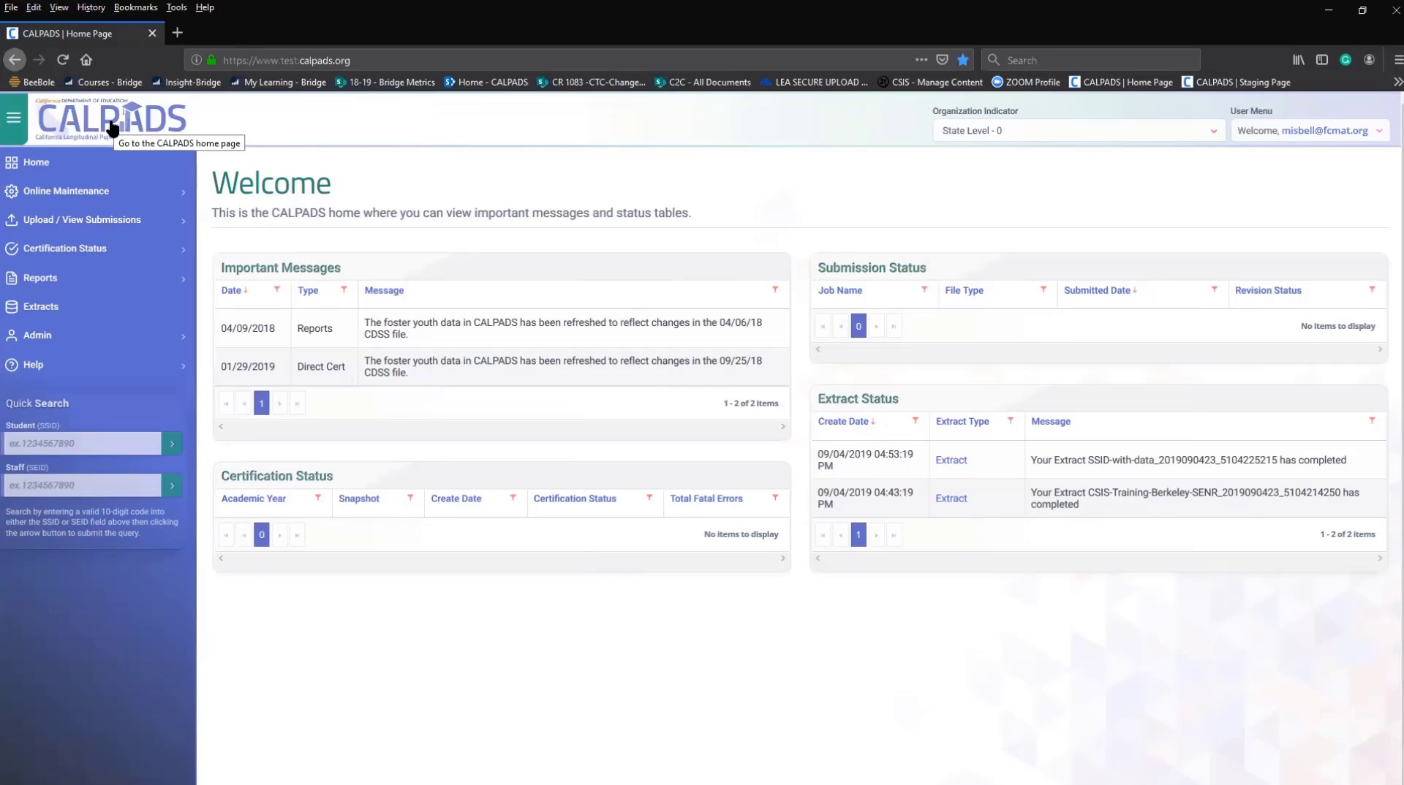
{"action": "left_click", "coordinate": [1245, 134]}
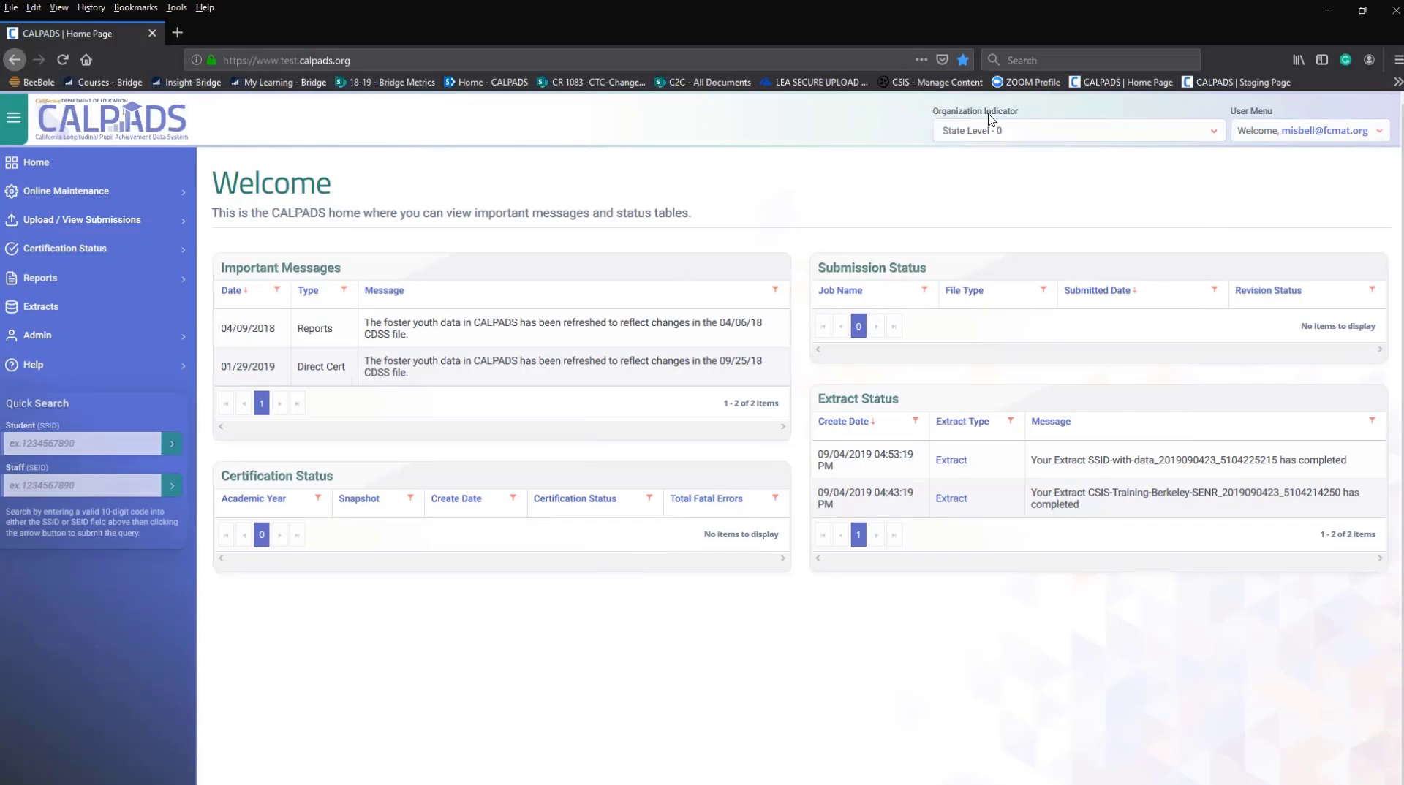
Switch the Organization Indicator from State Level - 0 to ABC Unified - 1921.
{"action": "left_click", "coordinate": [976, 138]}
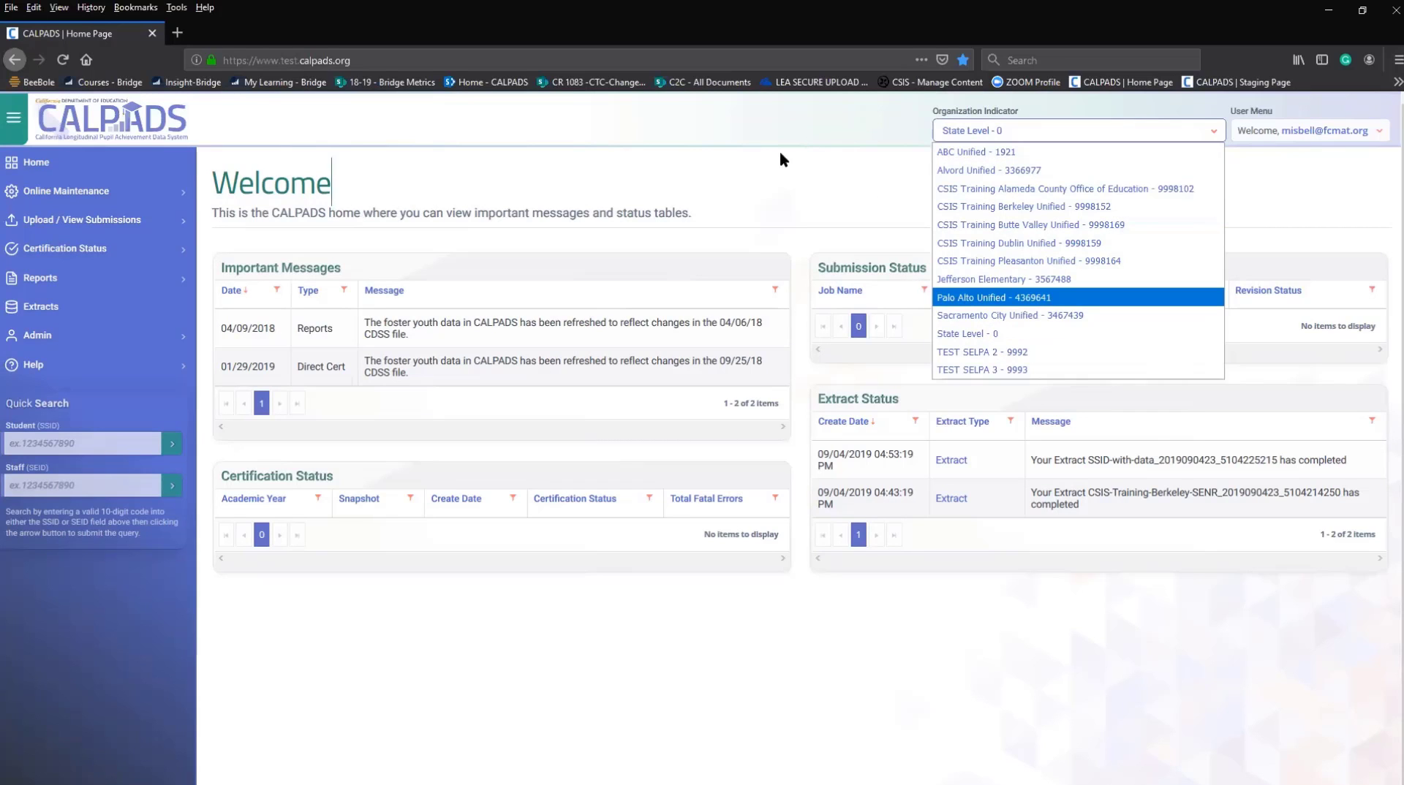
{"action": "left_click", "coordinate": [793, 133]}
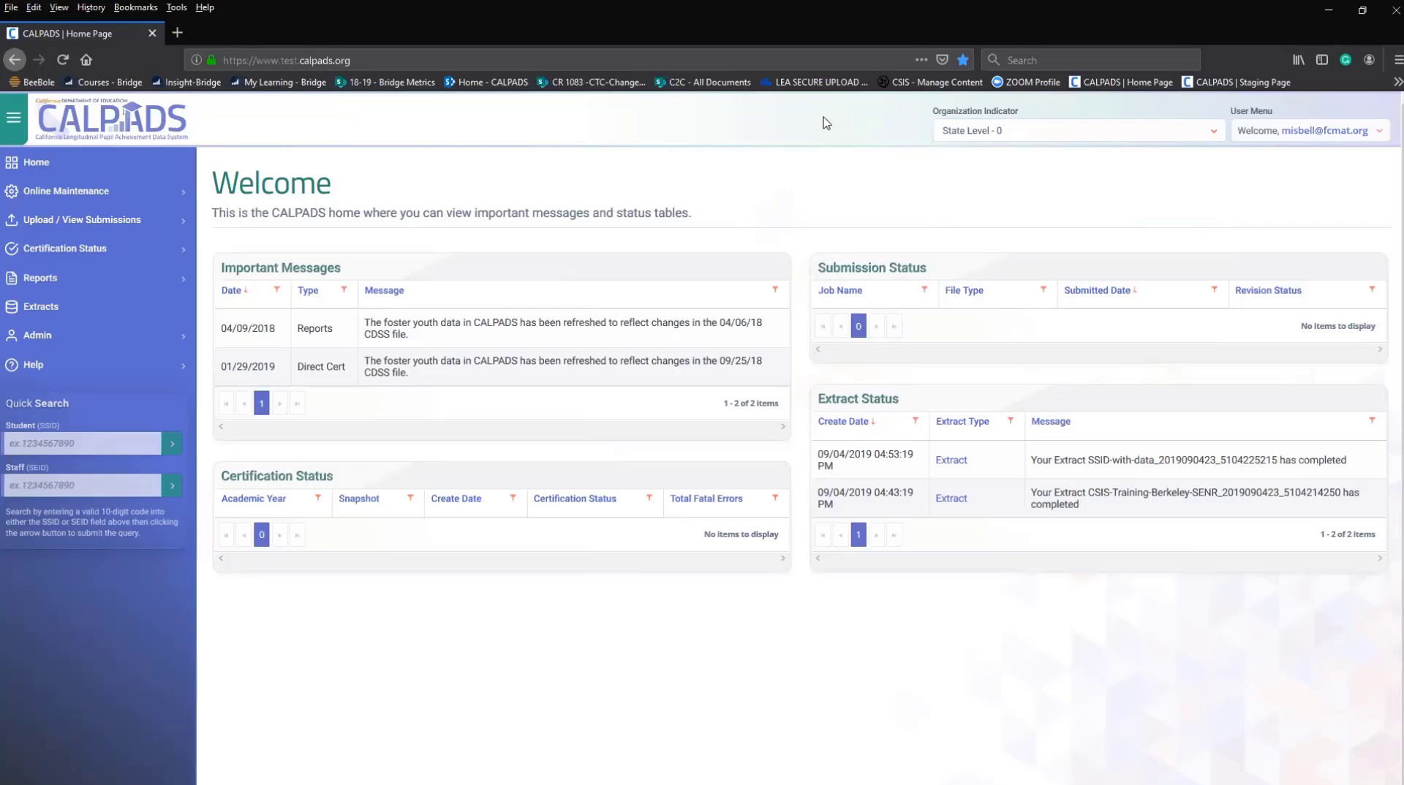
{"action": "left_click", "coordinate": [997, 137]}
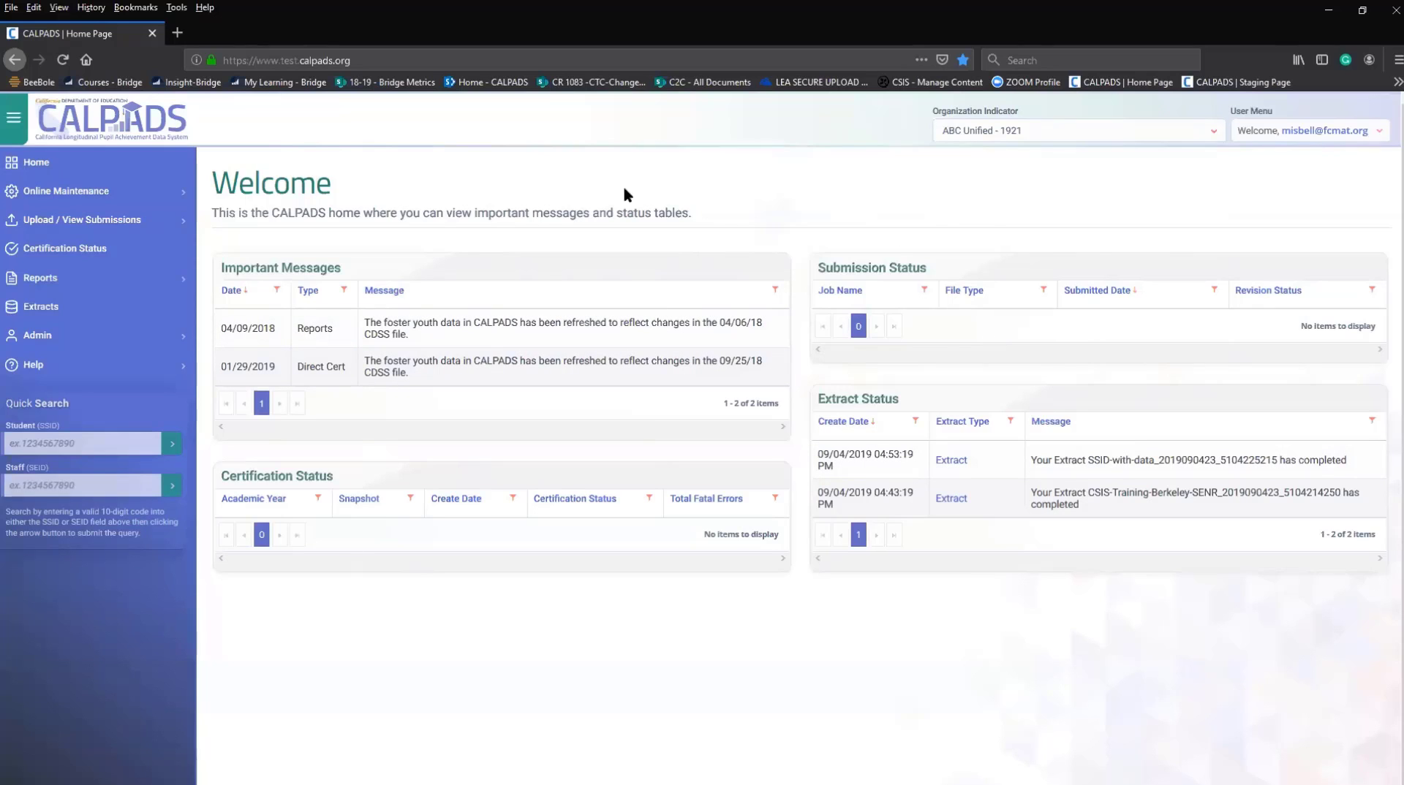
{"action": "left_click", "coordinate": [979, 130]}
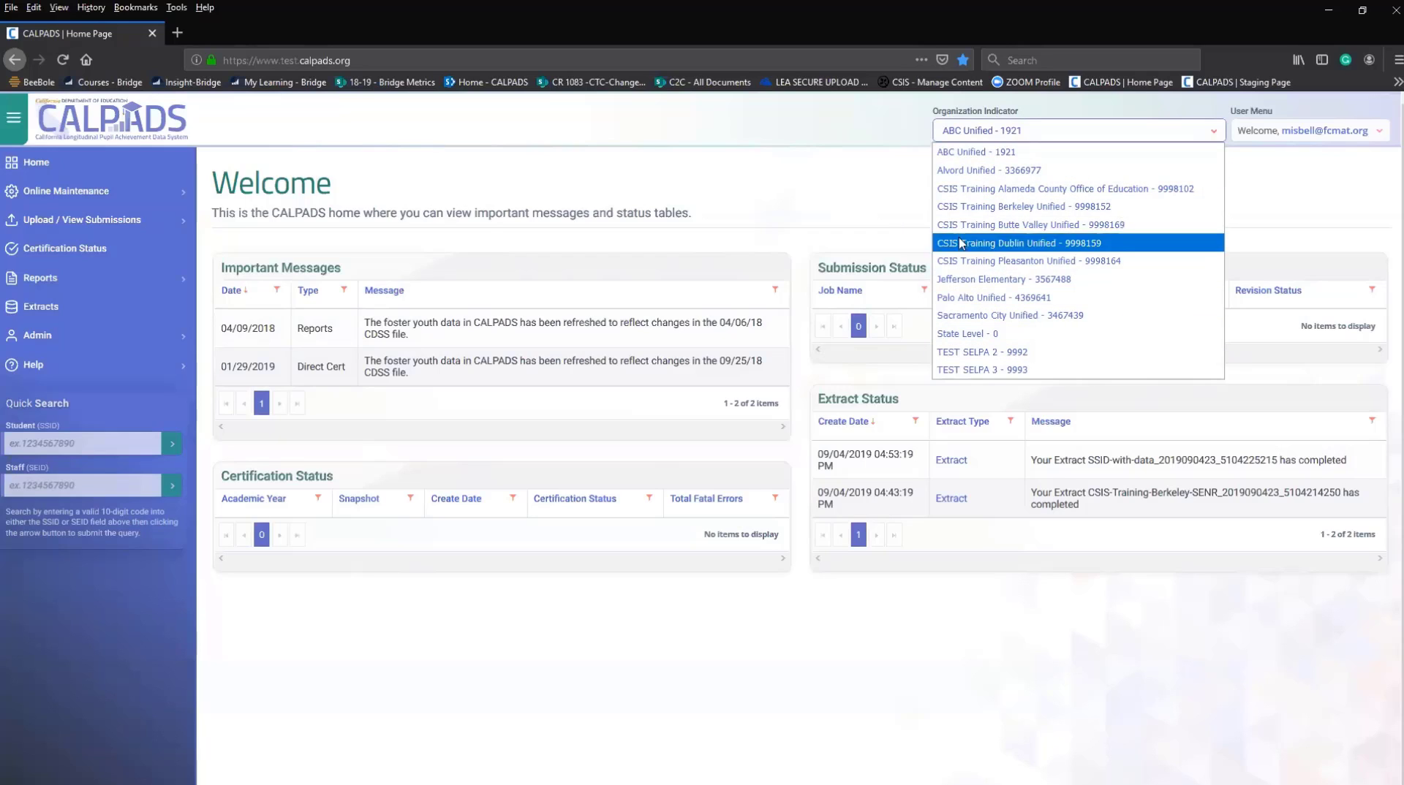
{"action": "left_click", "coordinate": [633, 188]}
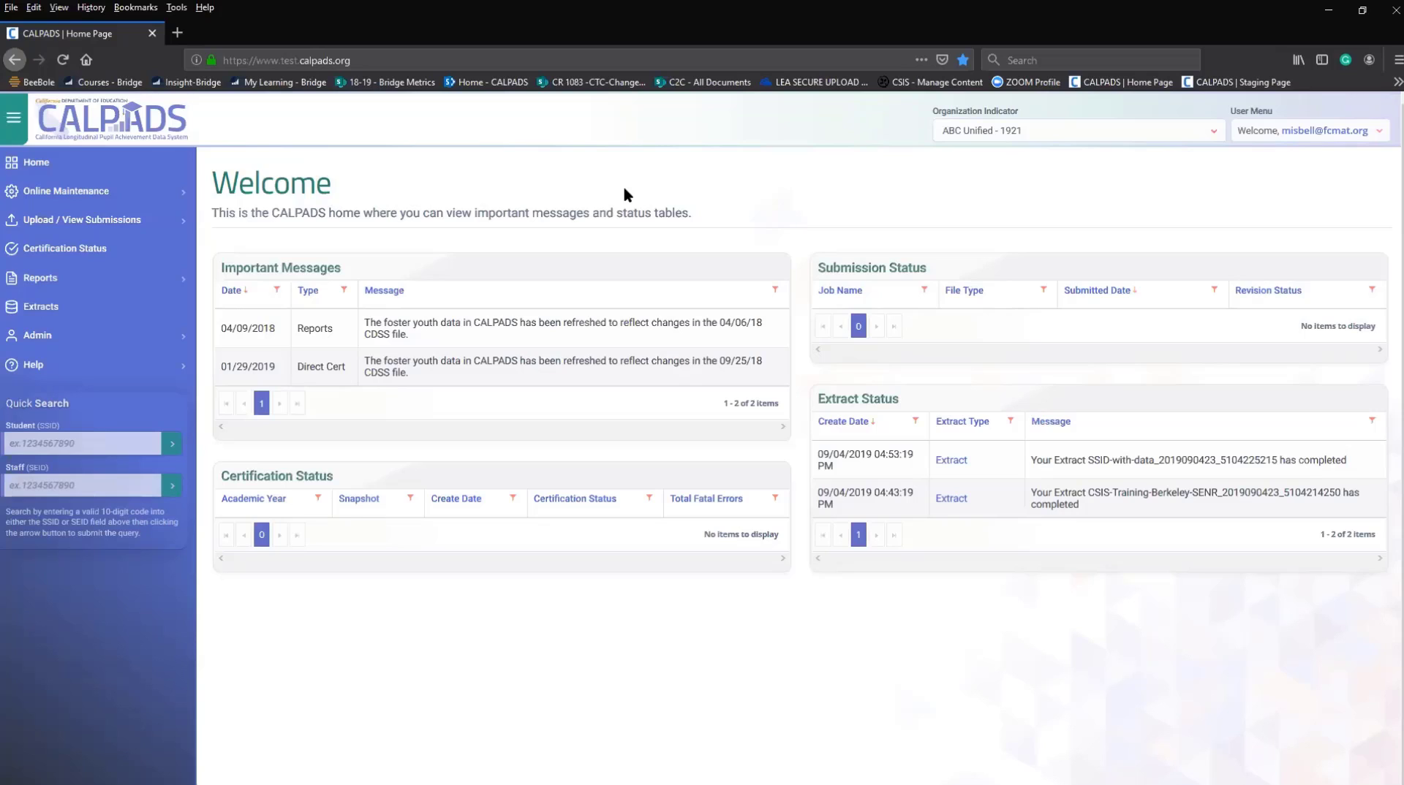
Reload the Home page, then expand and collapse the Online Maintenance section.
{"action": "left_click", "coordinate": [35, 166]}
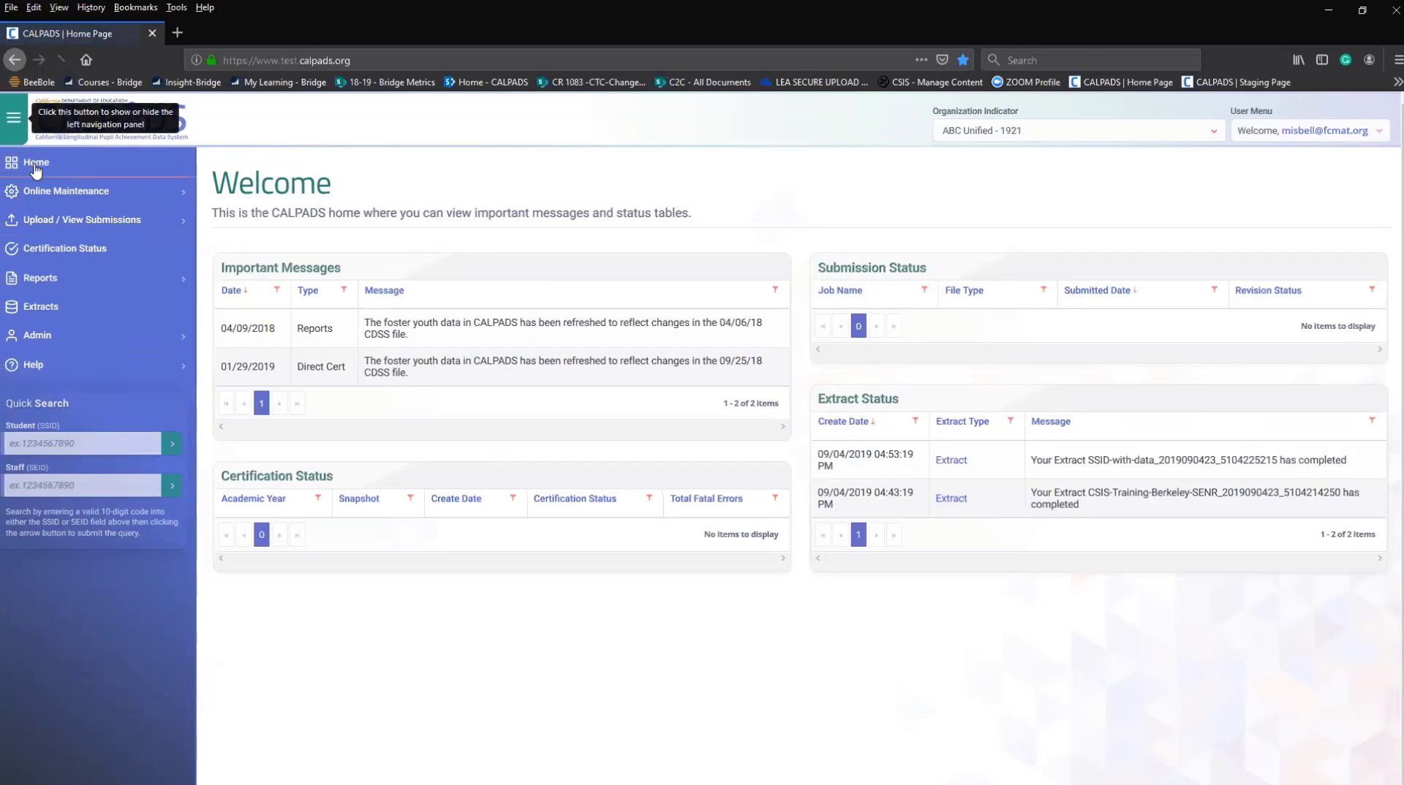
{"action": "left_click", "coordinate": [39, 197]}
{"action": "left_click", "coordinate": [169, 197]}
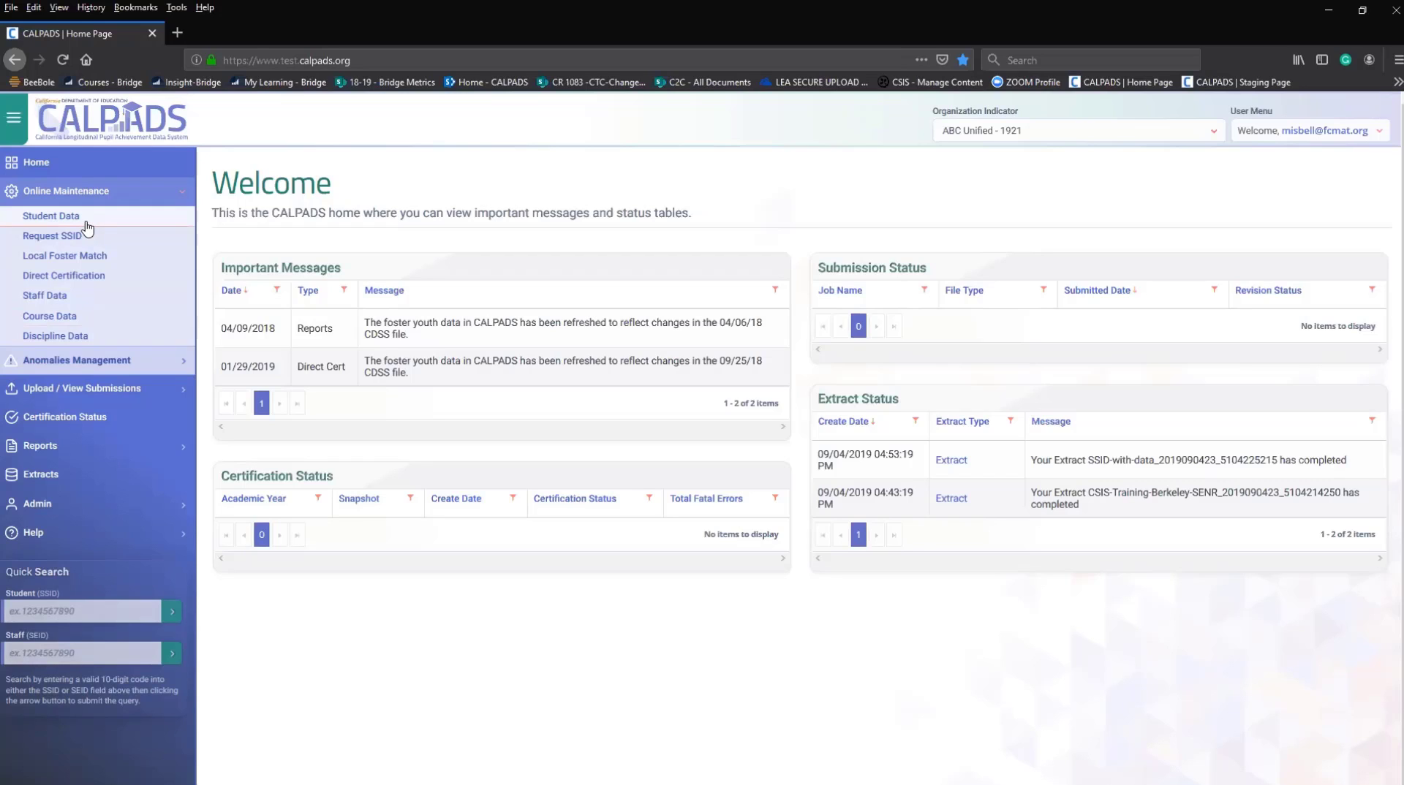
{"action": "left_click", "coordinate": [136, 188]}
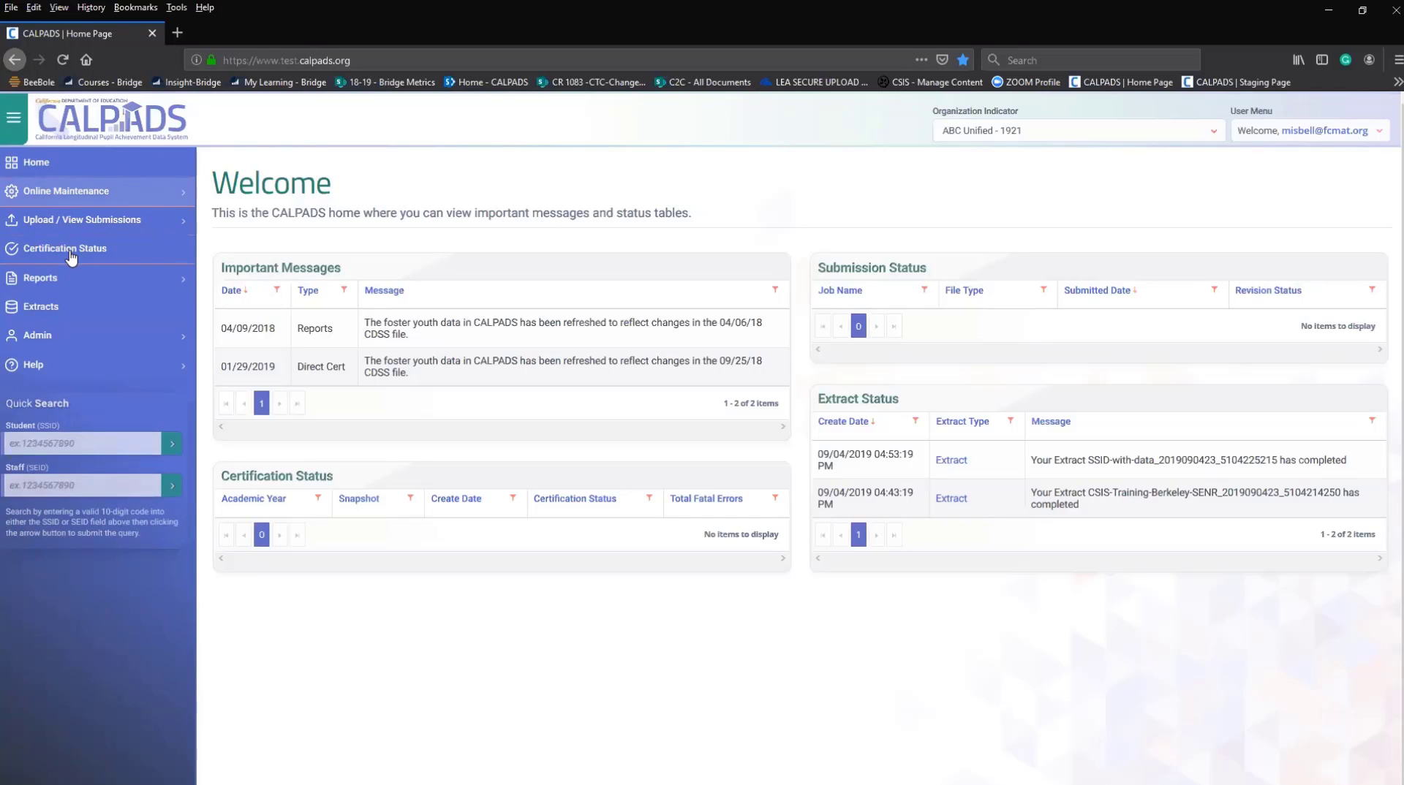
Expand the Reports section, then the Admin section to list its pages.
{"action": "left_click", "coordinate": [51, 283]}
{"action": "left_click", "coordinate": [65, 340]}
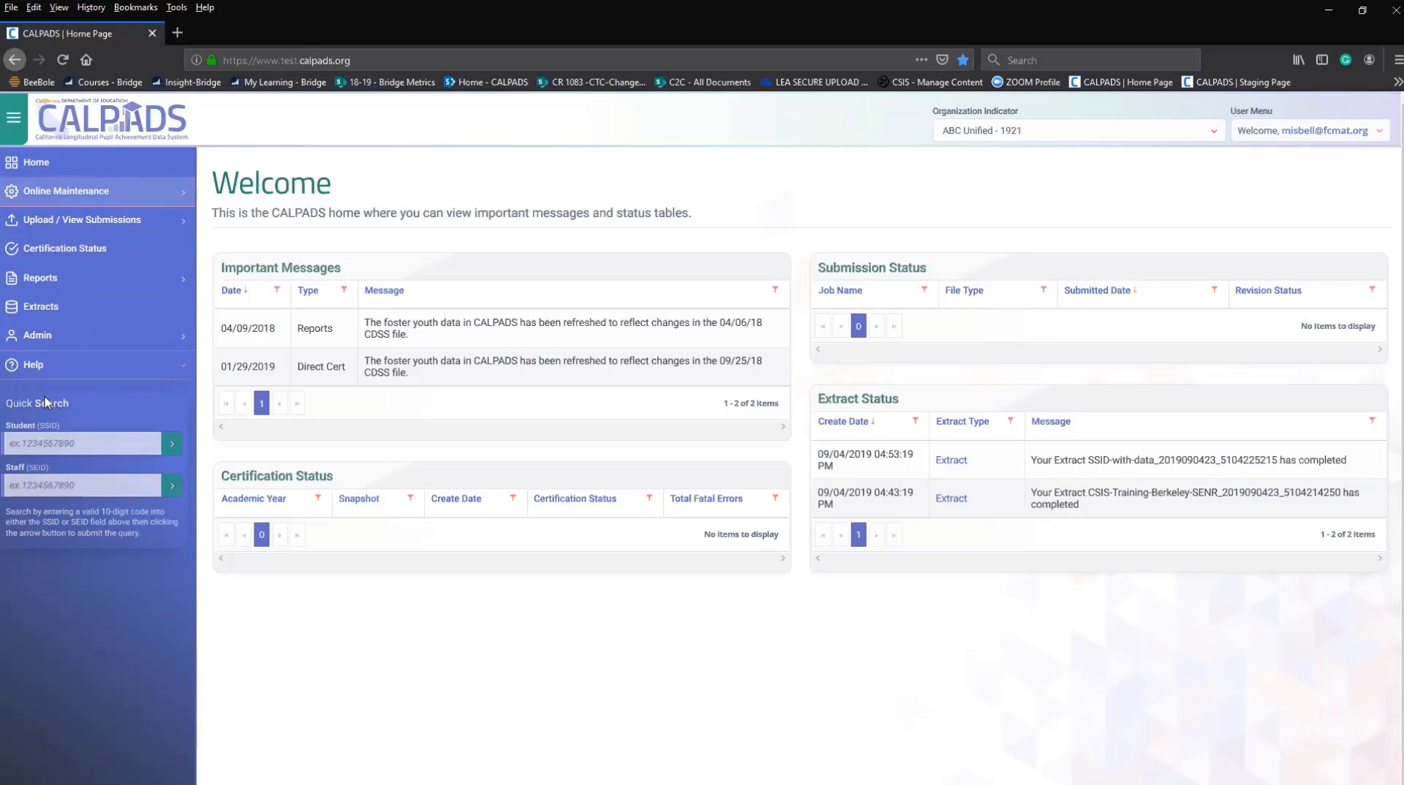
{"action": "left_click", "coordinate": [39, 342]}
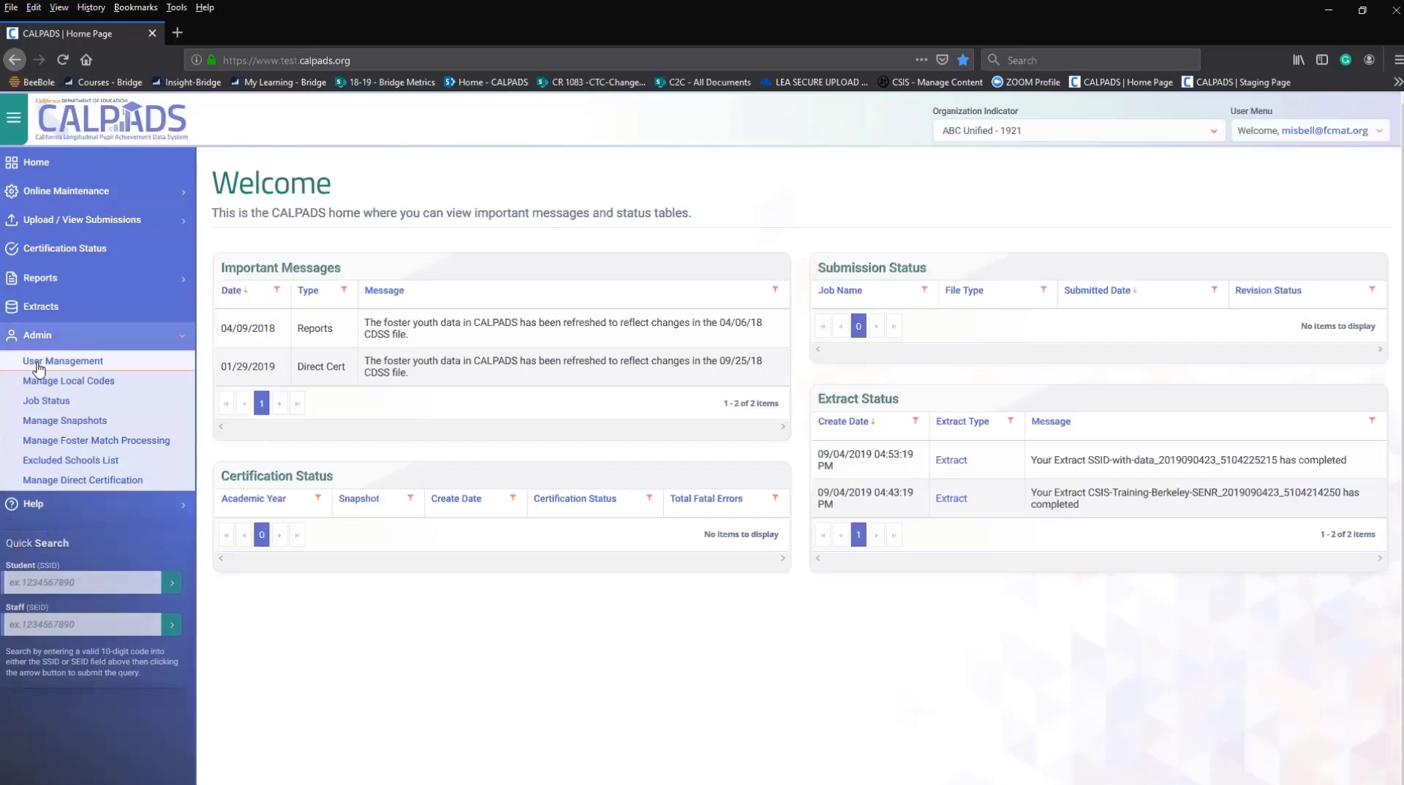
Open the User Management page from the Admin section of the sidebar.
{"action": "left_click", "coordinate": [39, 366]}
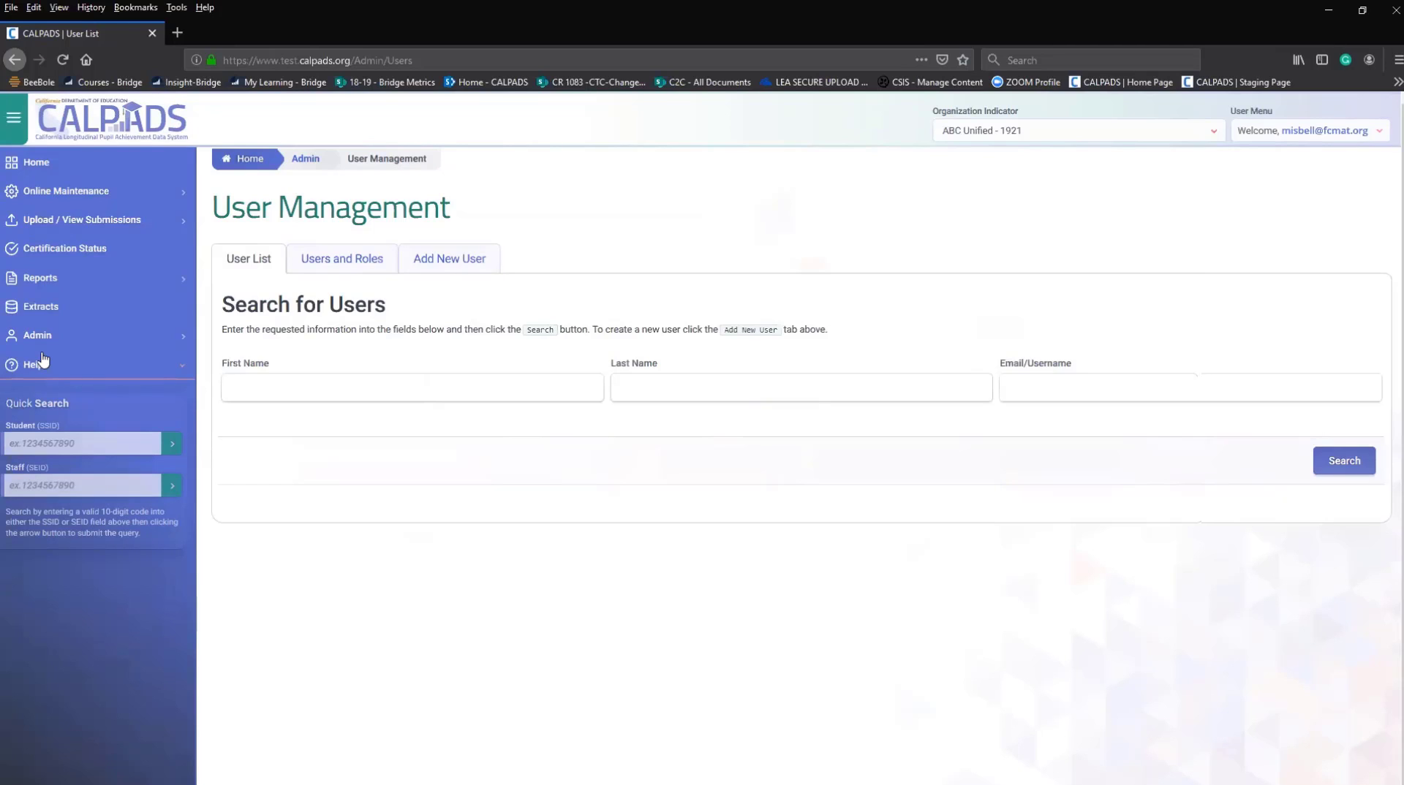
{"action": "left_click", "coordinate": [56, 342]}
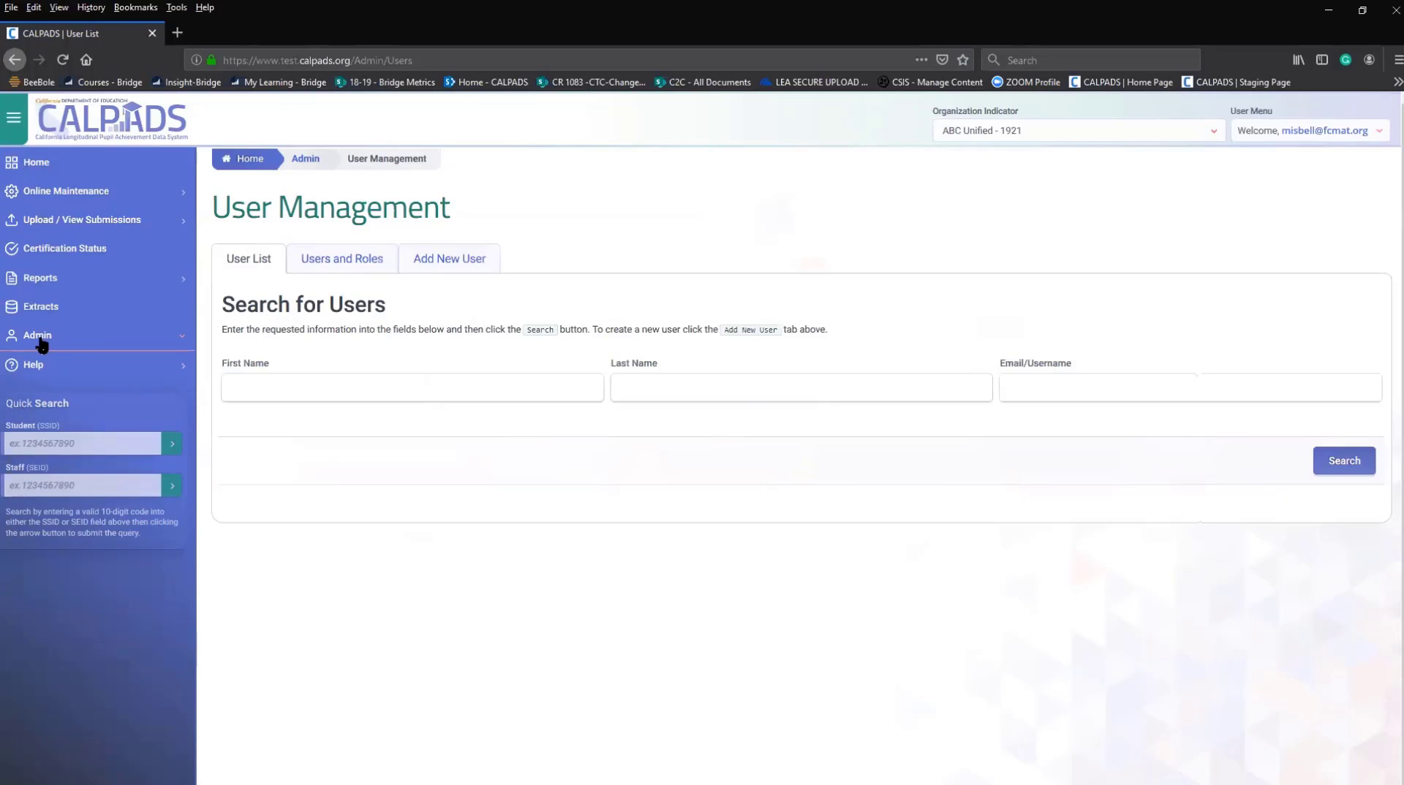
{"action": "left_click", "coordinate": [42, 343]}
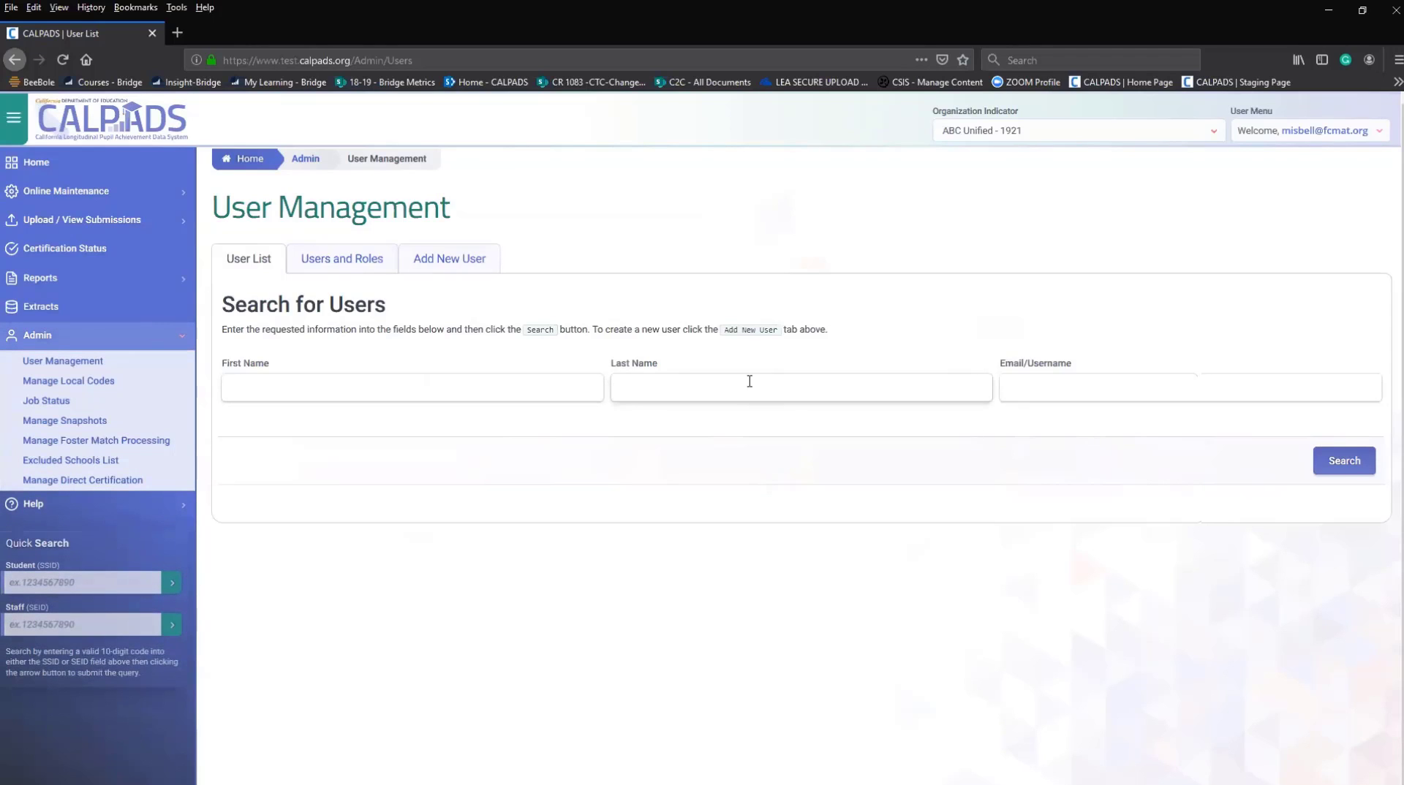
Autofill the Search for Users form with a saved user's name and e-mail.
{"action": "left_click", "coordinate": [1021, 386]}
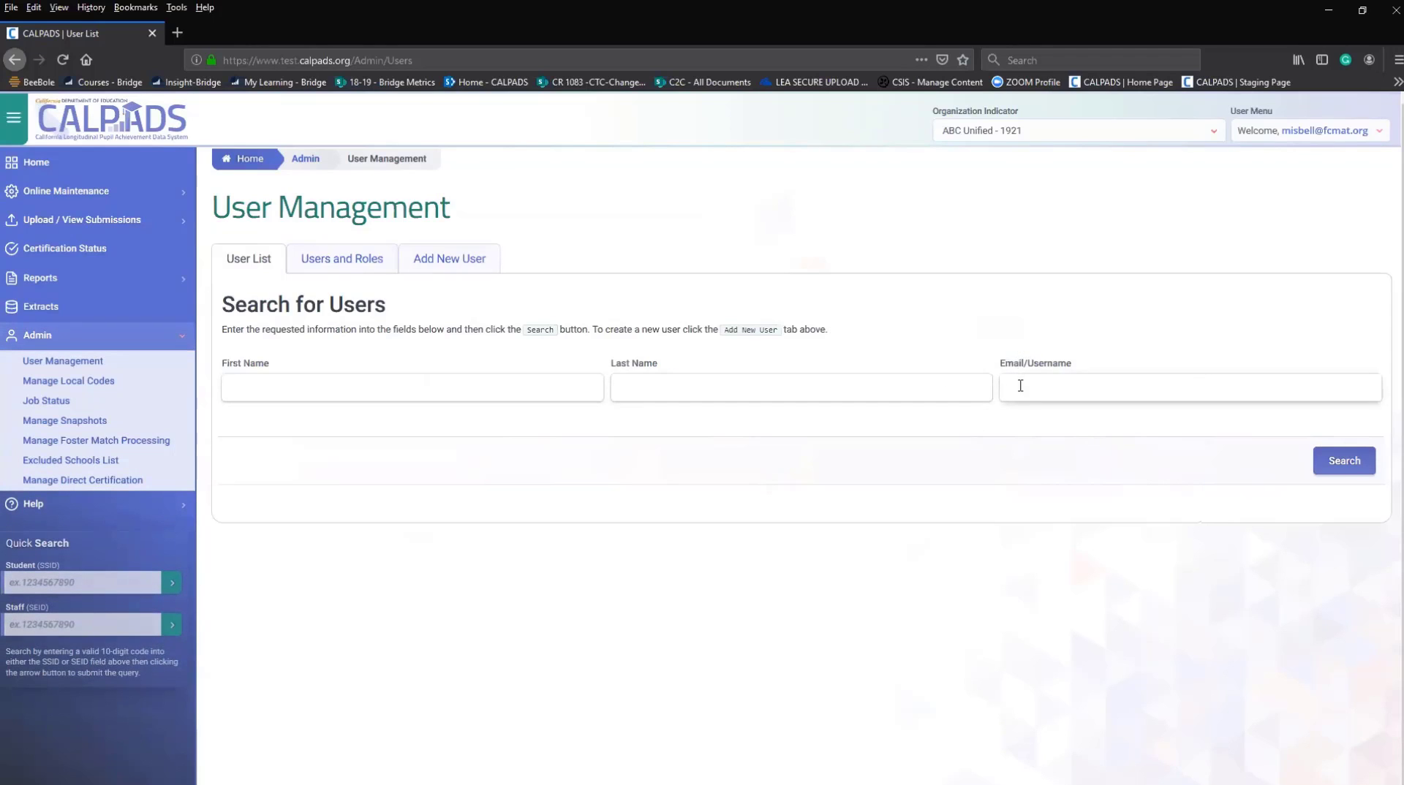
{"action": "type", "text": "m"}
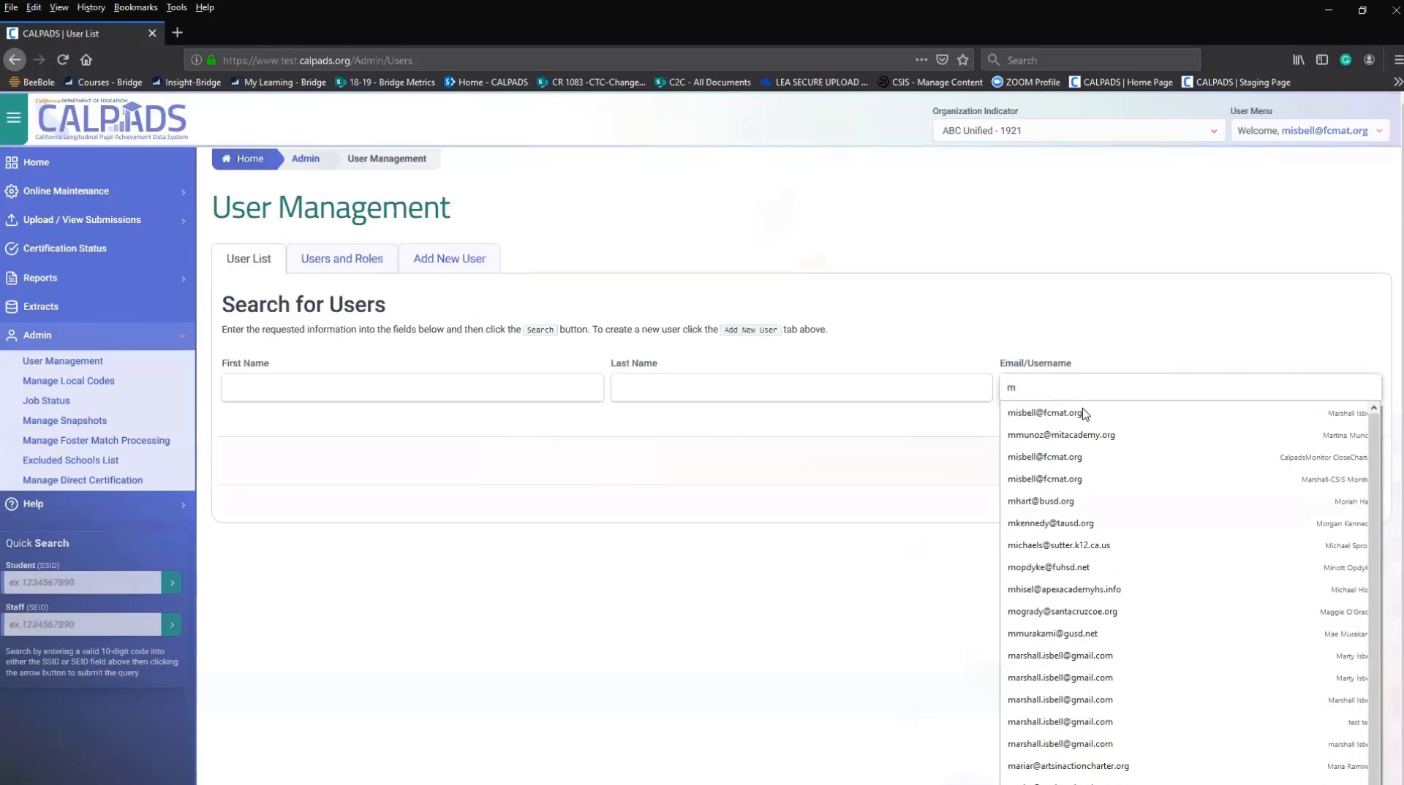
{"action": "left_click", "coordinate": [1044, 413]}
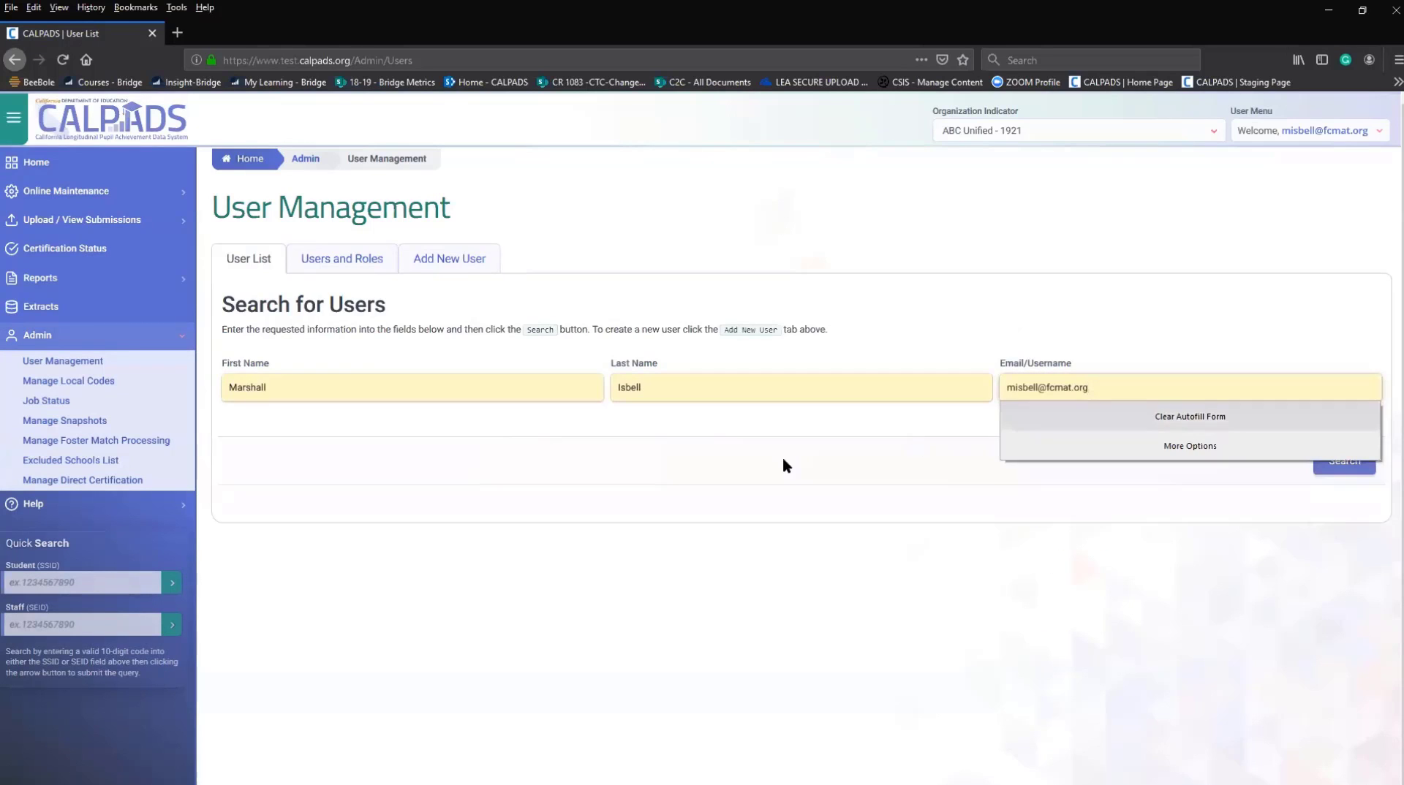
{"action": "left_click", "coordinate": [484, 662]}
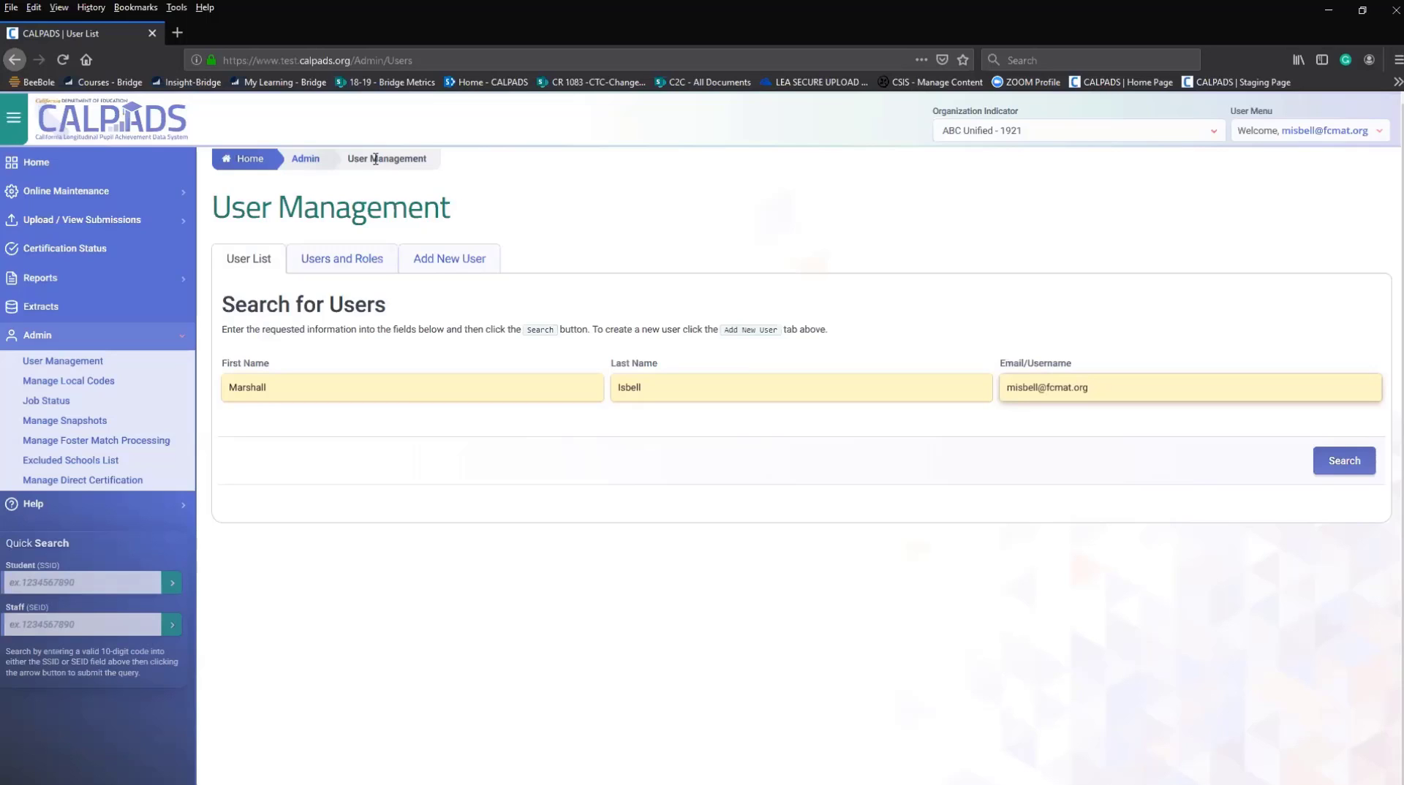
{"action": "left_click", "coordinate": [307, 160]}
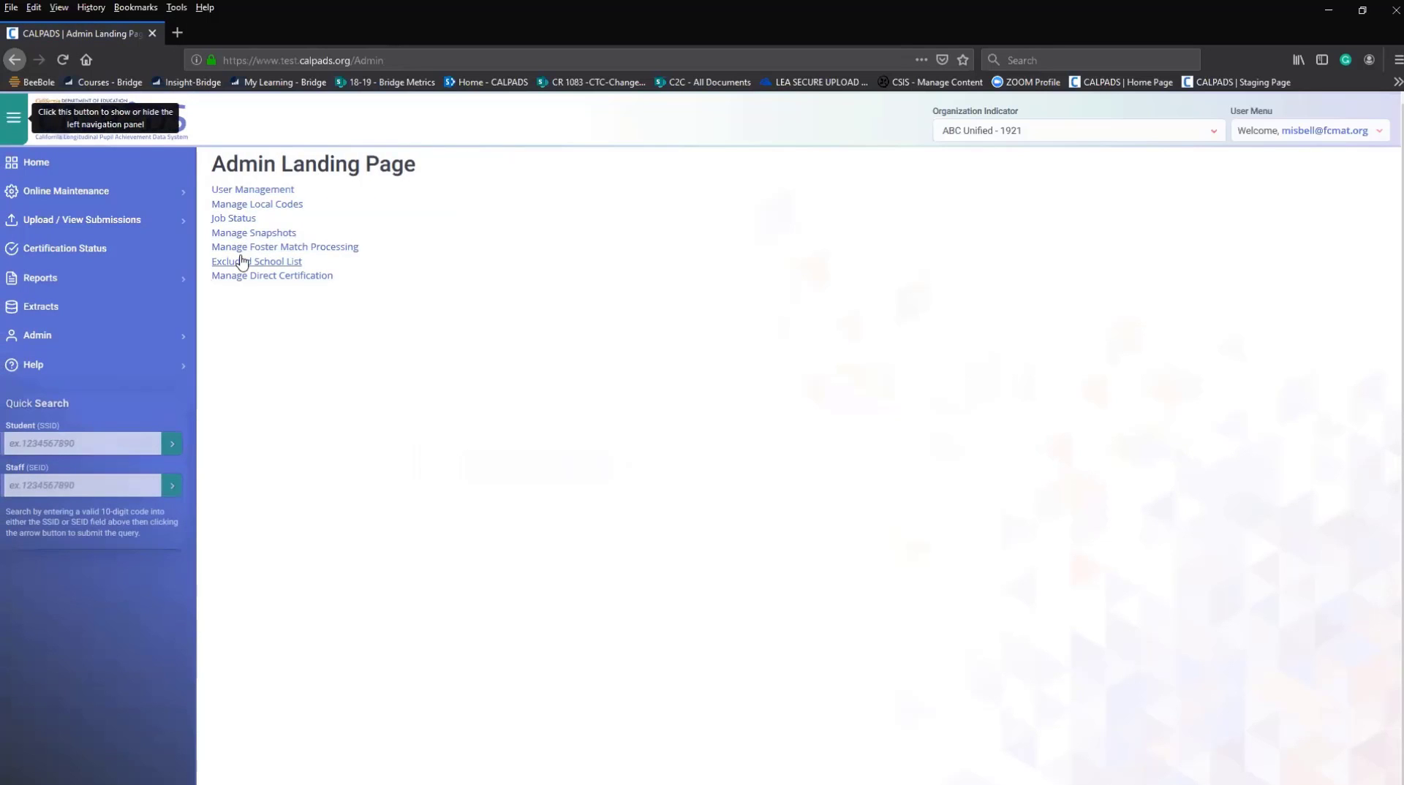
Open User Management from the Admin Landing Page.
{"action": "left_click", "coordinate": [247, 192]}
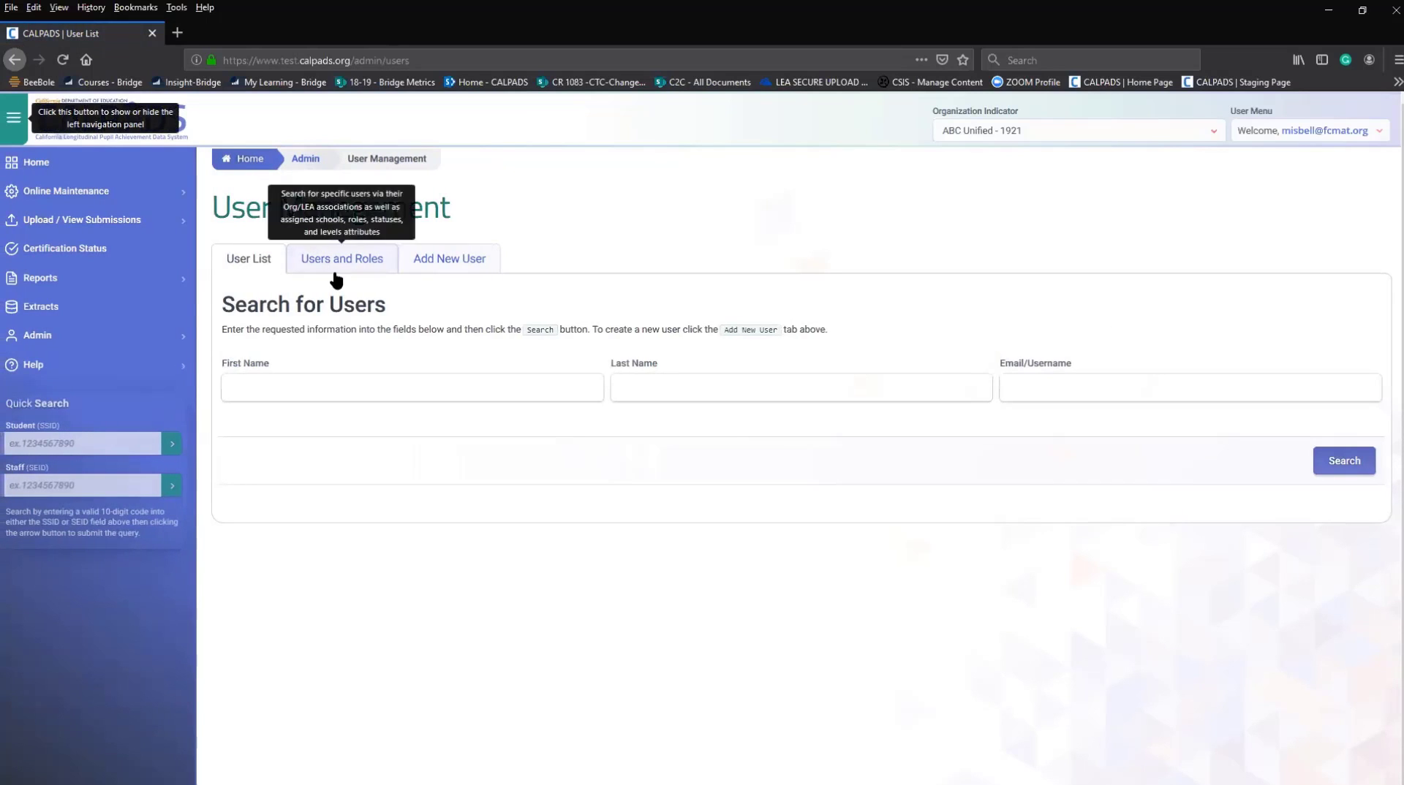
{"action": "left_click", "coordinate": [1097, 387]}
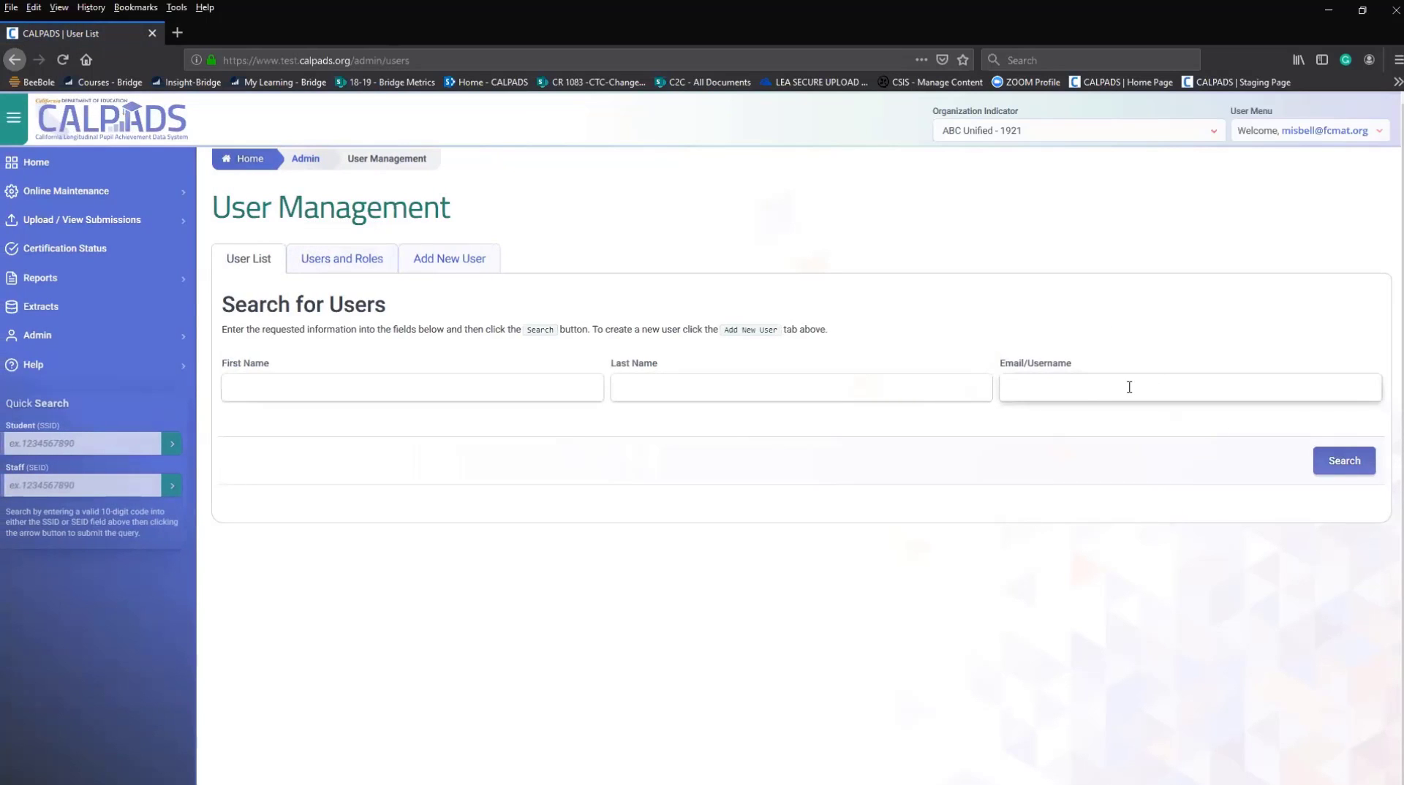
{"action": "left_click", "coordinate": [1342, 468]}
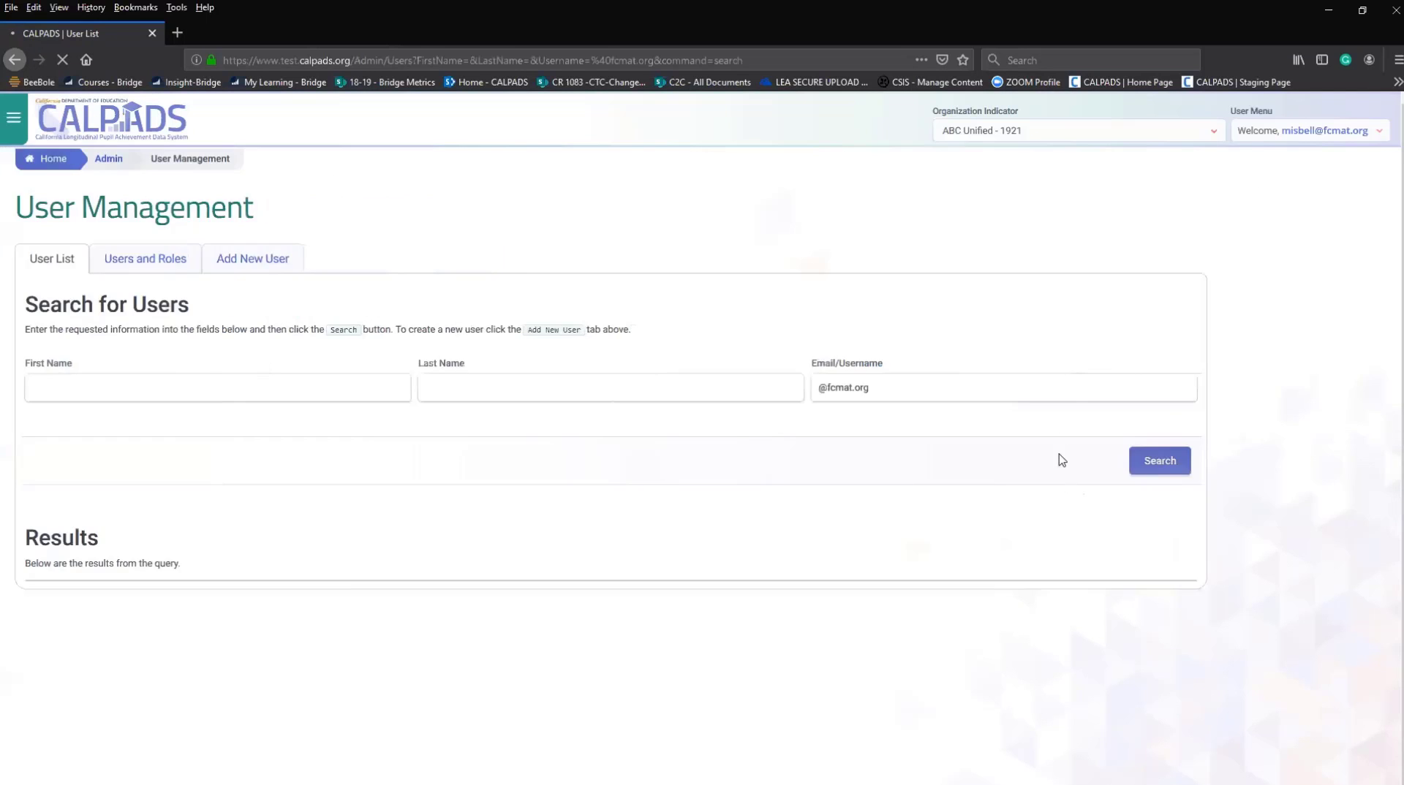
{"action": "scroll", "coordinate": [585, 629], "scroll_direction": "down", "scroll_amount": 5}
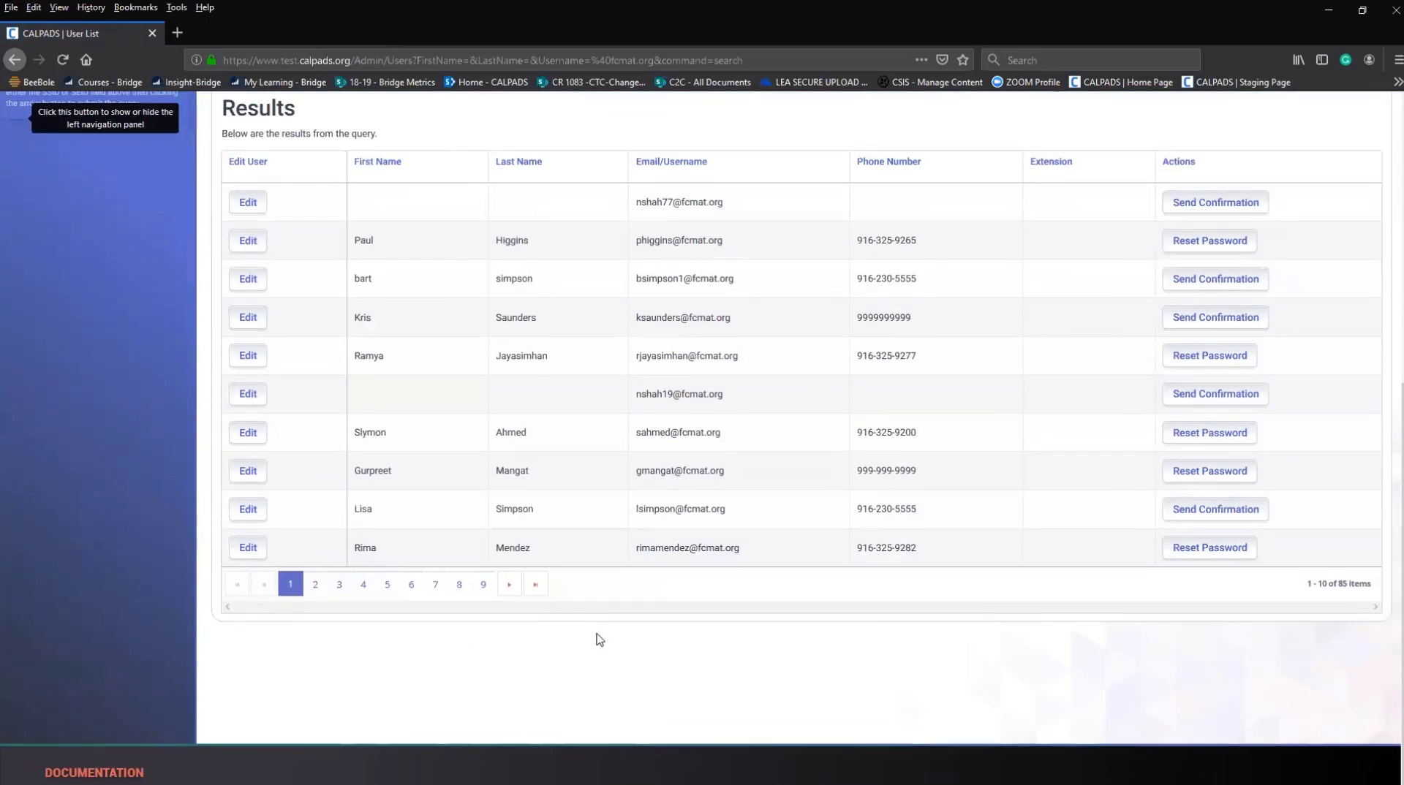
{"action": "scroll", "coordinate": [636, 618], "scroll_direction": "down", "scroll_amount": 5}
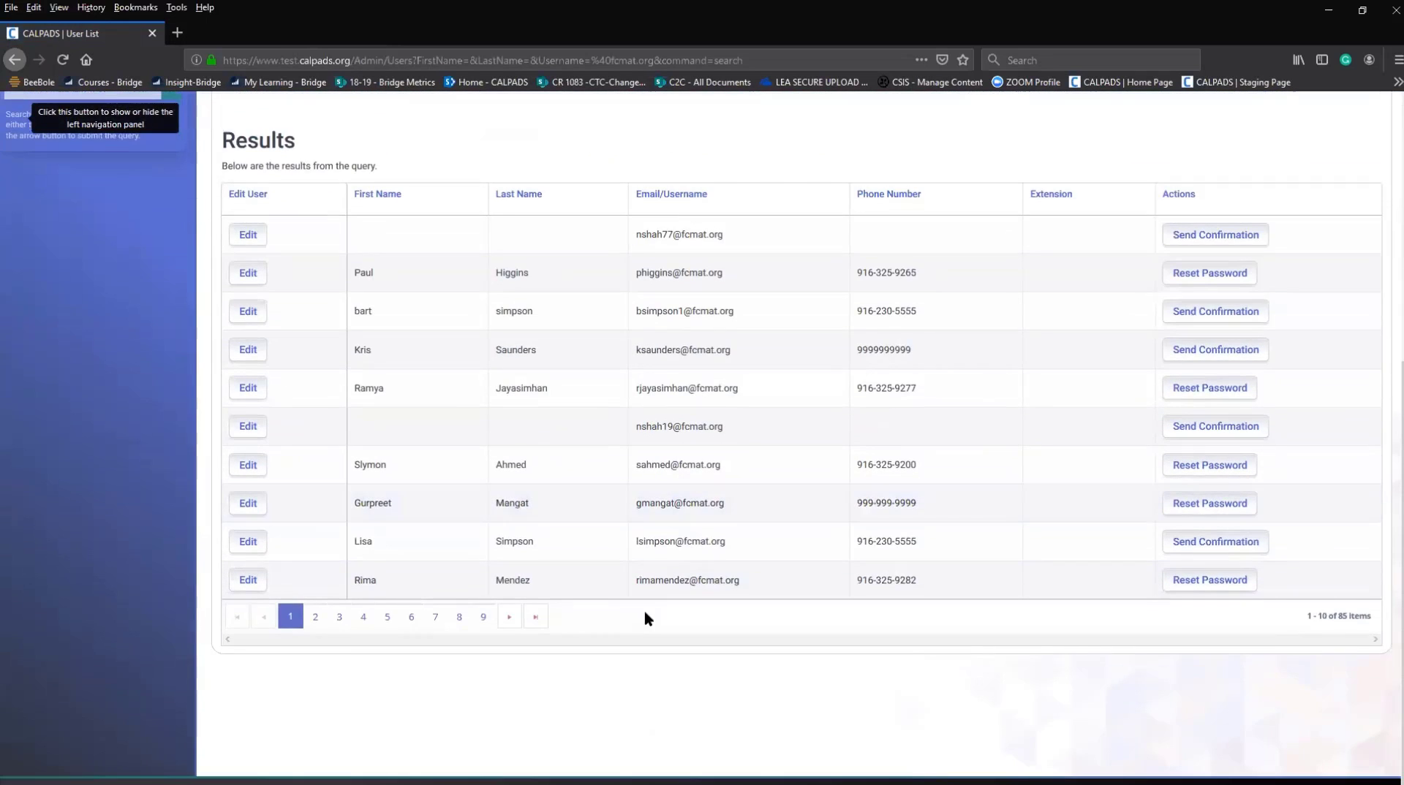
{"action": "scroll", "coordinate": [645, 618], "scroll_direction": "up", "scroll_amount": 5}
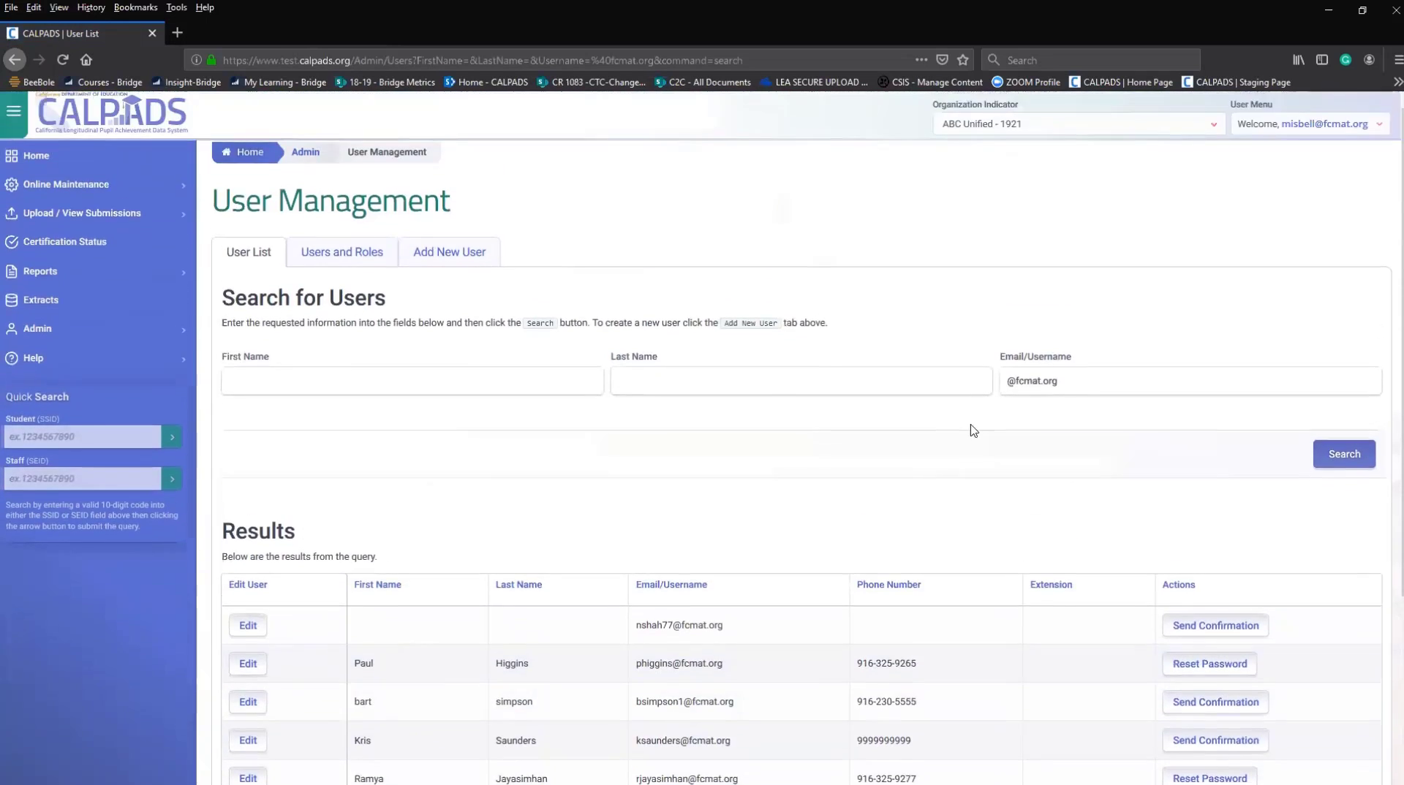
{"action": "left_click", "coordinate": [1007, 393]}
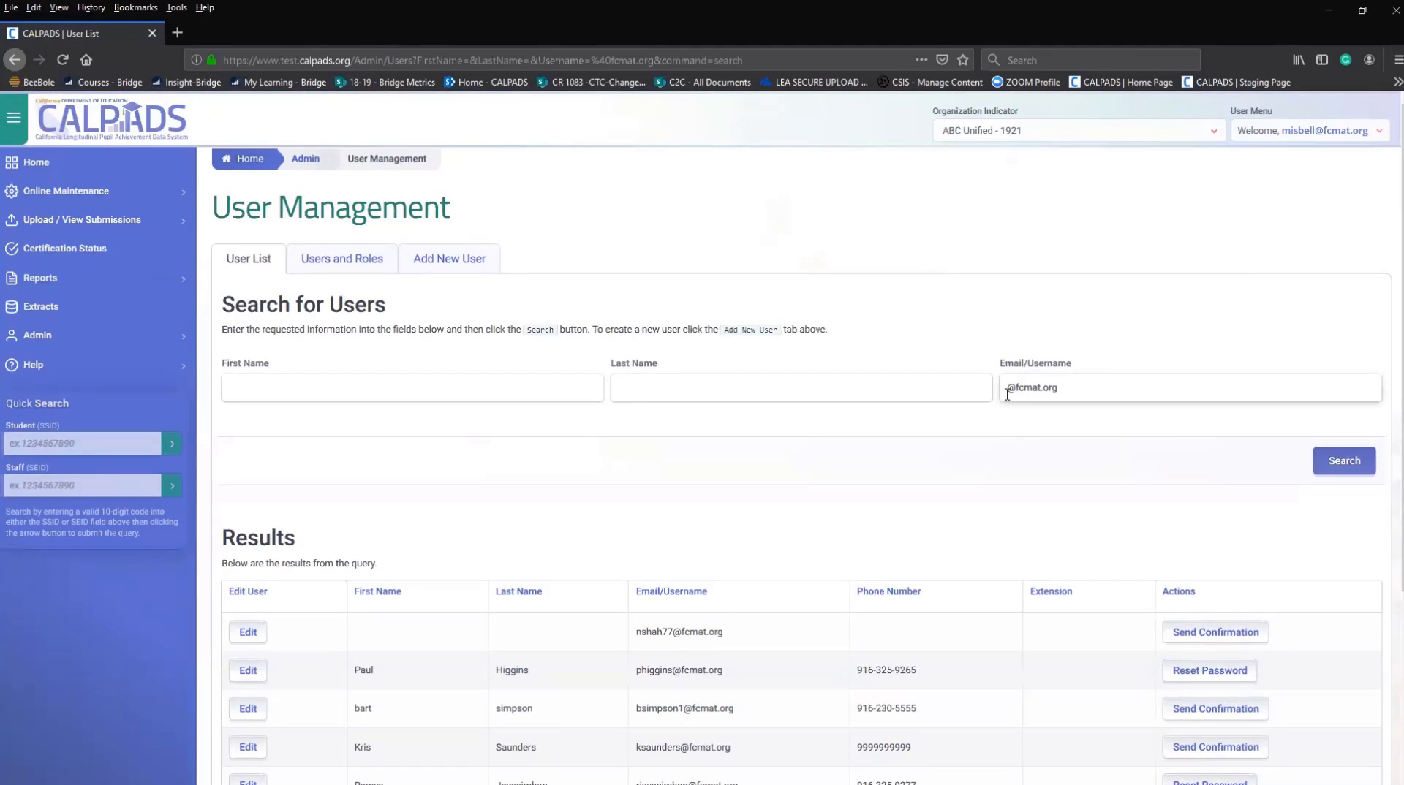
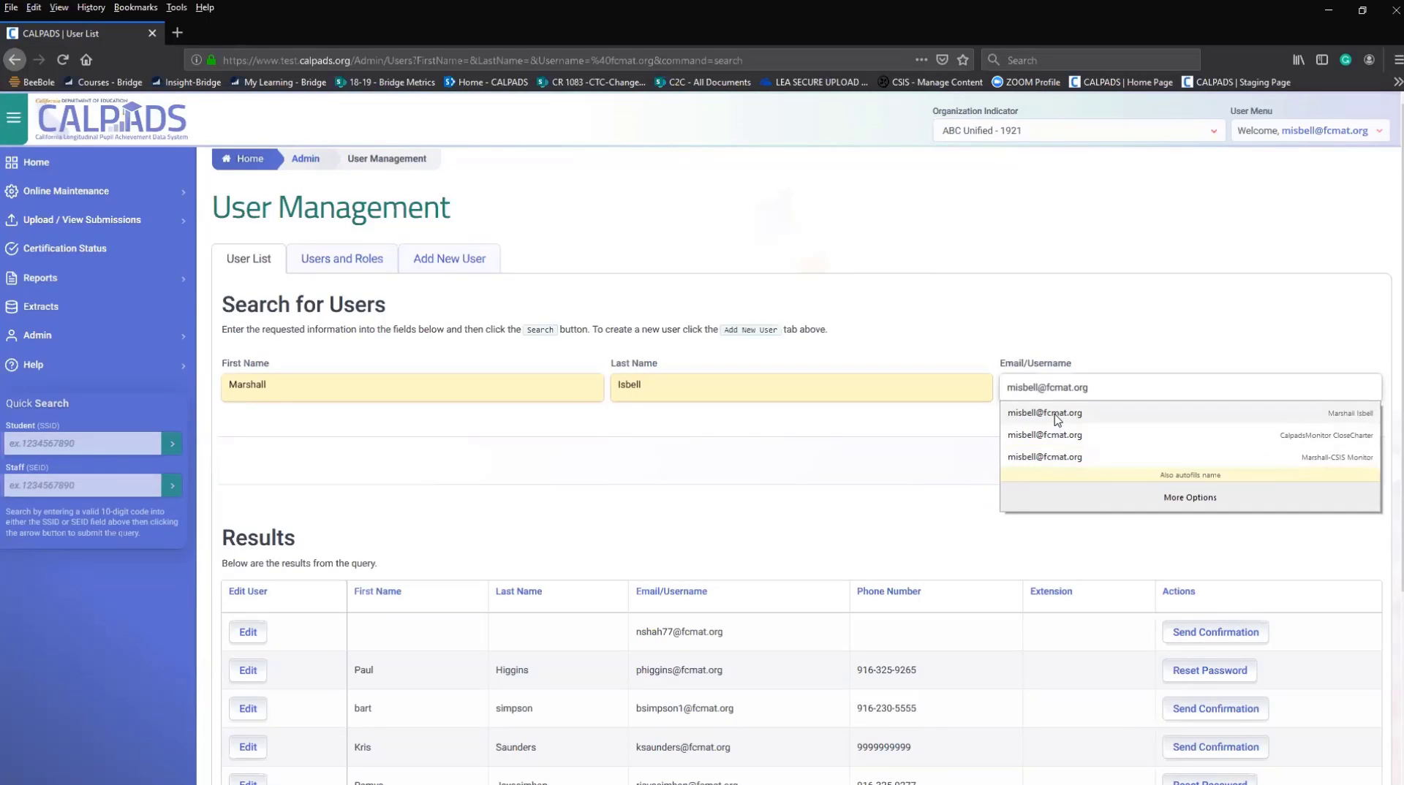
Search for one user's full e-mail address and open that user's Edit User page.
{"action": "left_click", "coordinate": [1055, 415]}
{"action": "left_click", "coordinate": [1324, 468]}
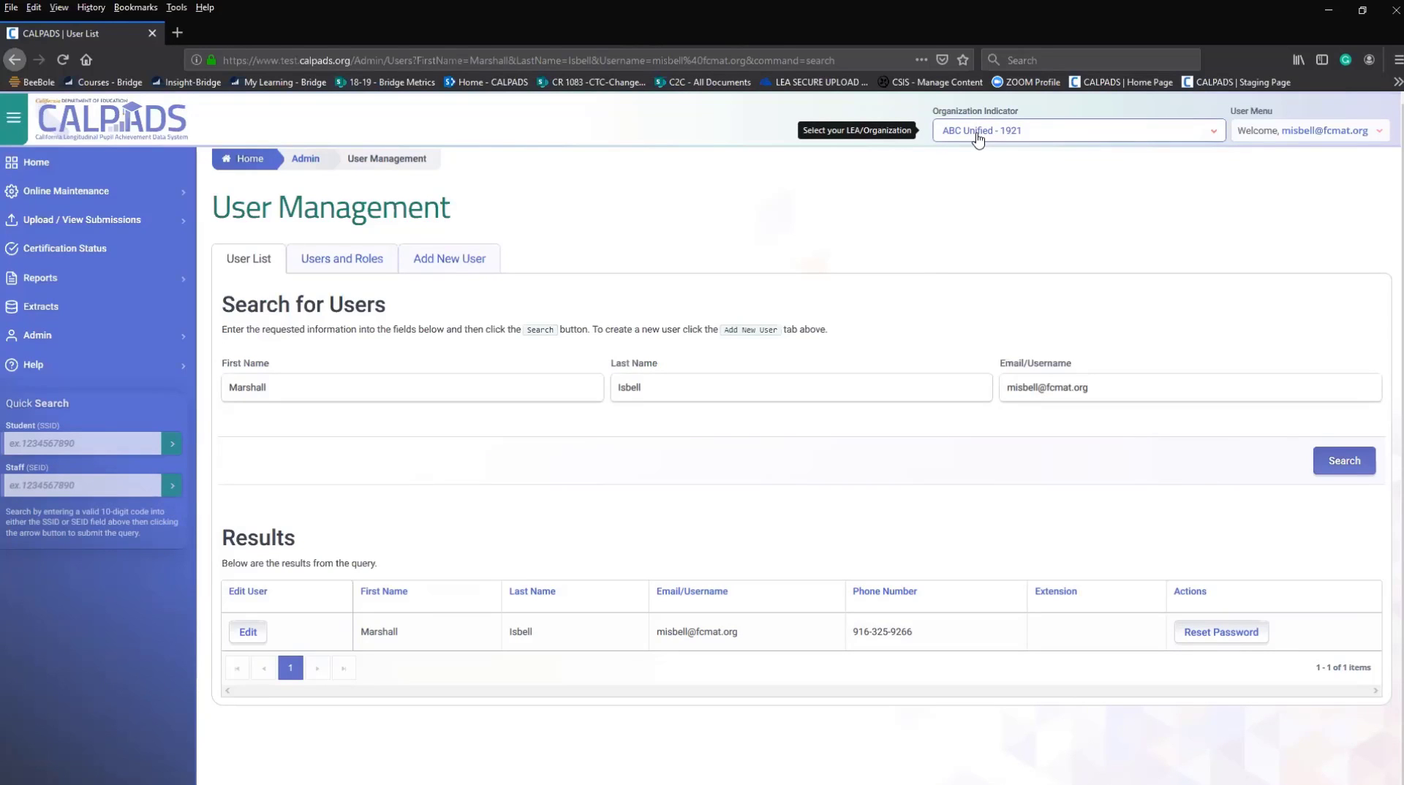
{"action": "left_click", "coordinate": [245, 634]}
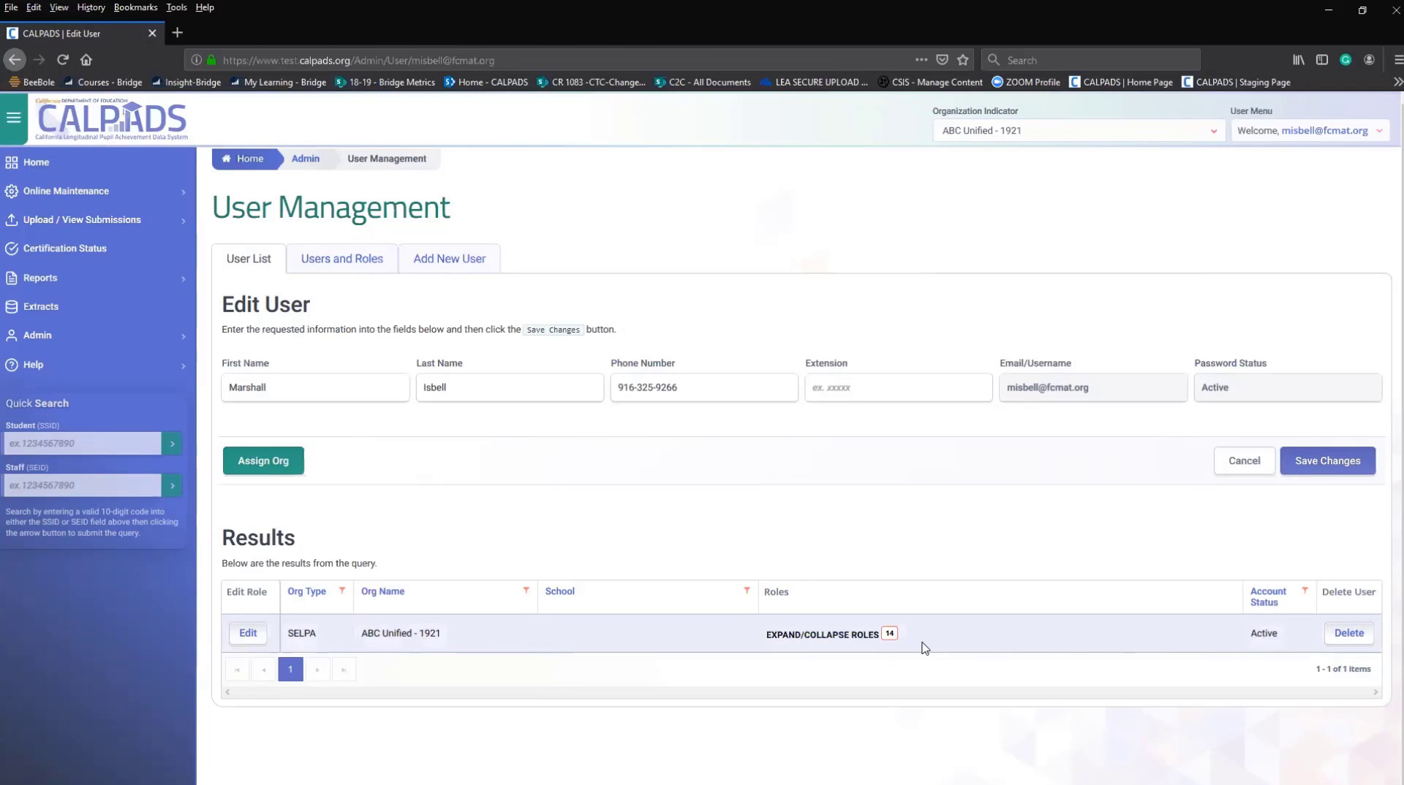
{"action": "left_click", "coordinate": [889, 636]}
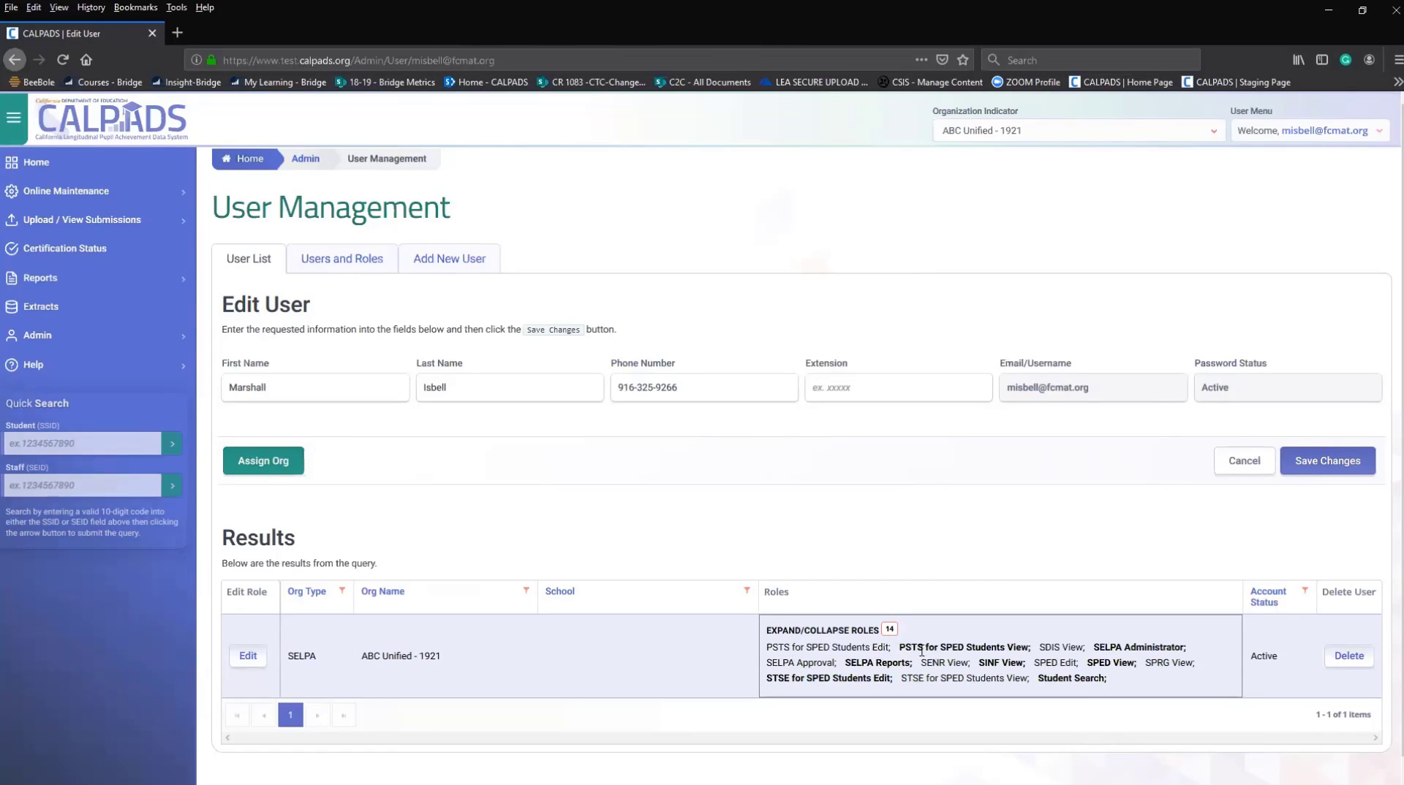
{"action": "left_click", "coordinate": [242, 658]}
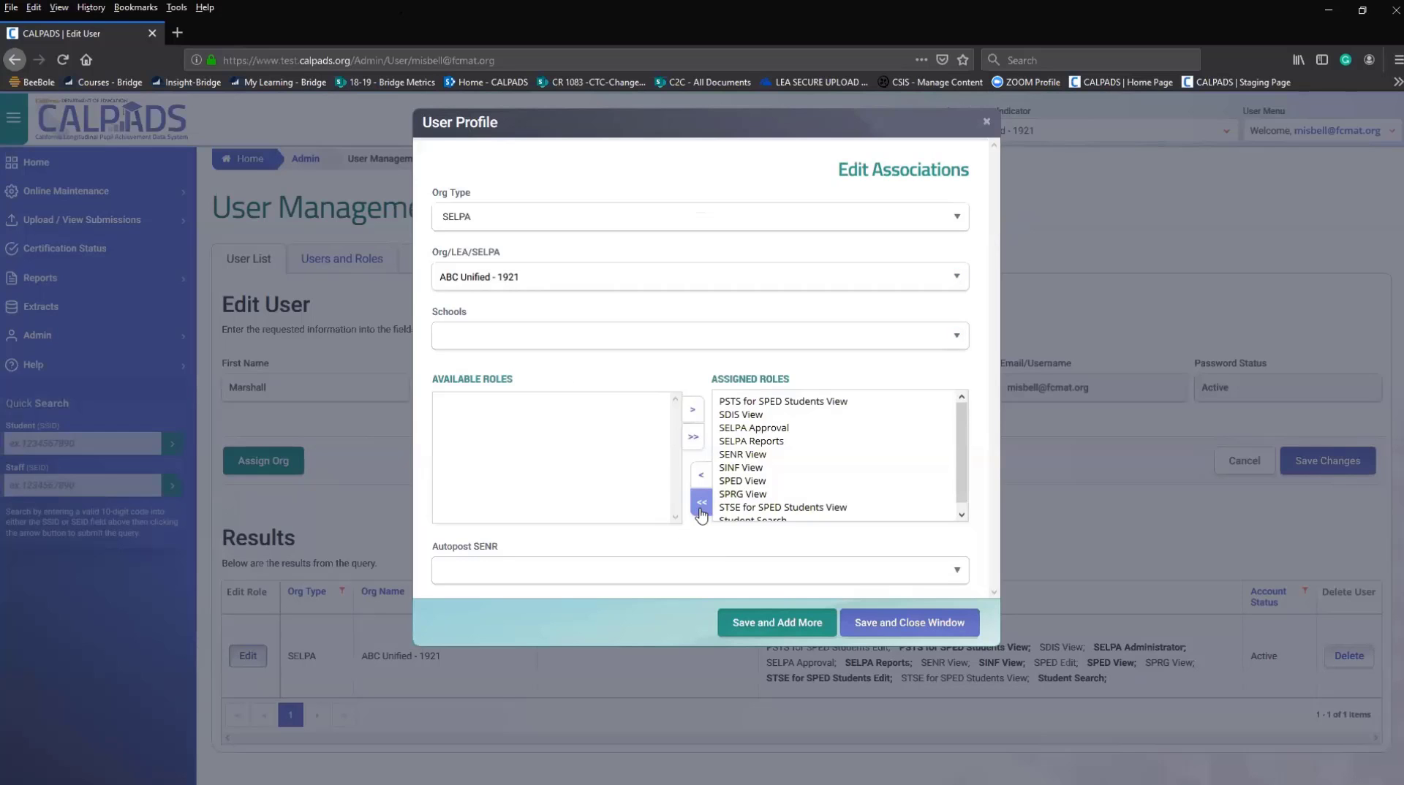
{"action": "left_click", "coordinate": [826, 441]}
{"action": "left_click", "coordinate": [986, 121]}
Switch the organization to TEST SELPA 2 - 9992, then to TEST SELPA 3 - 9993.
{"action": "left_click", "coordinate": [1004, 134]}
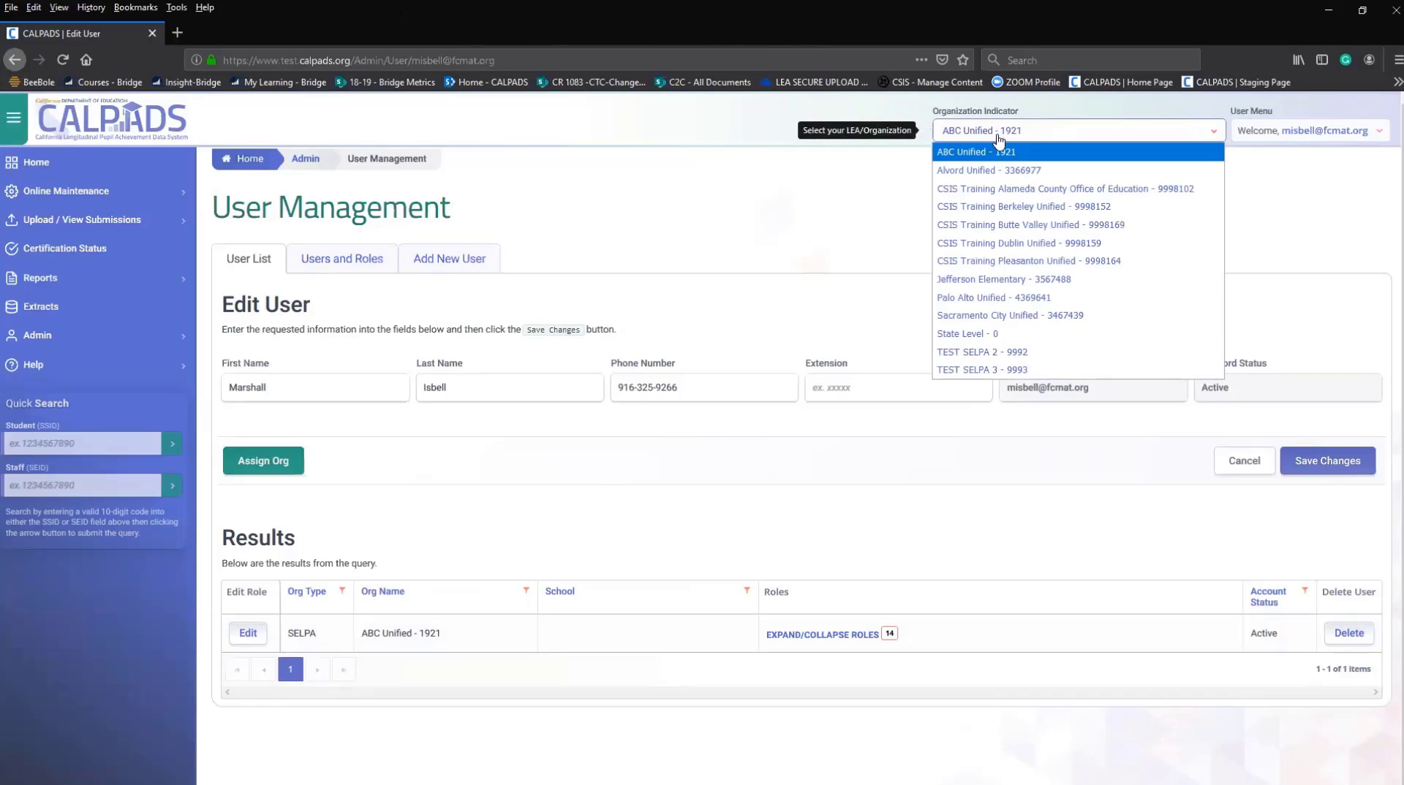
{"action": "left_click", "coordinate": [965, 359]}
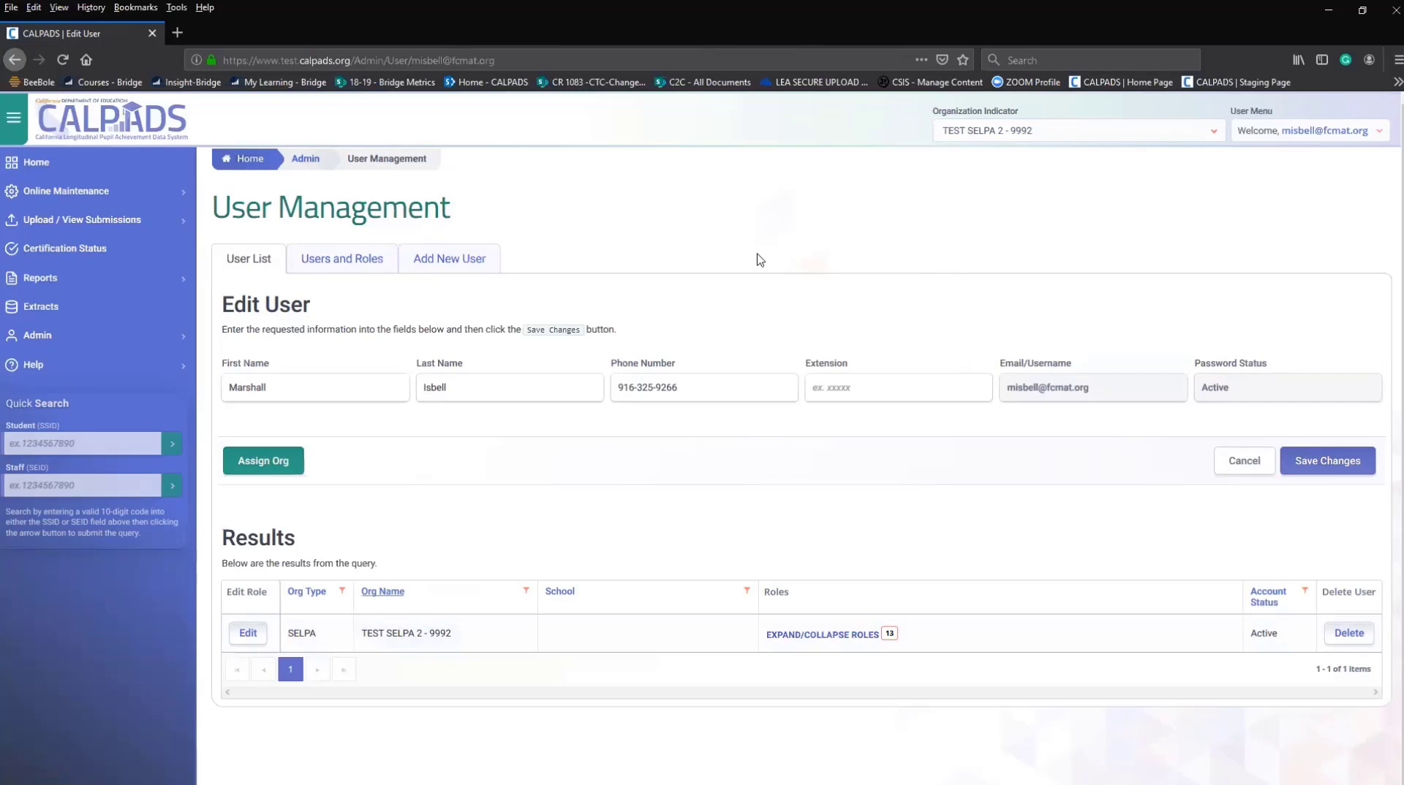
{"action": "left_click", "coordinate": [987, 130]}
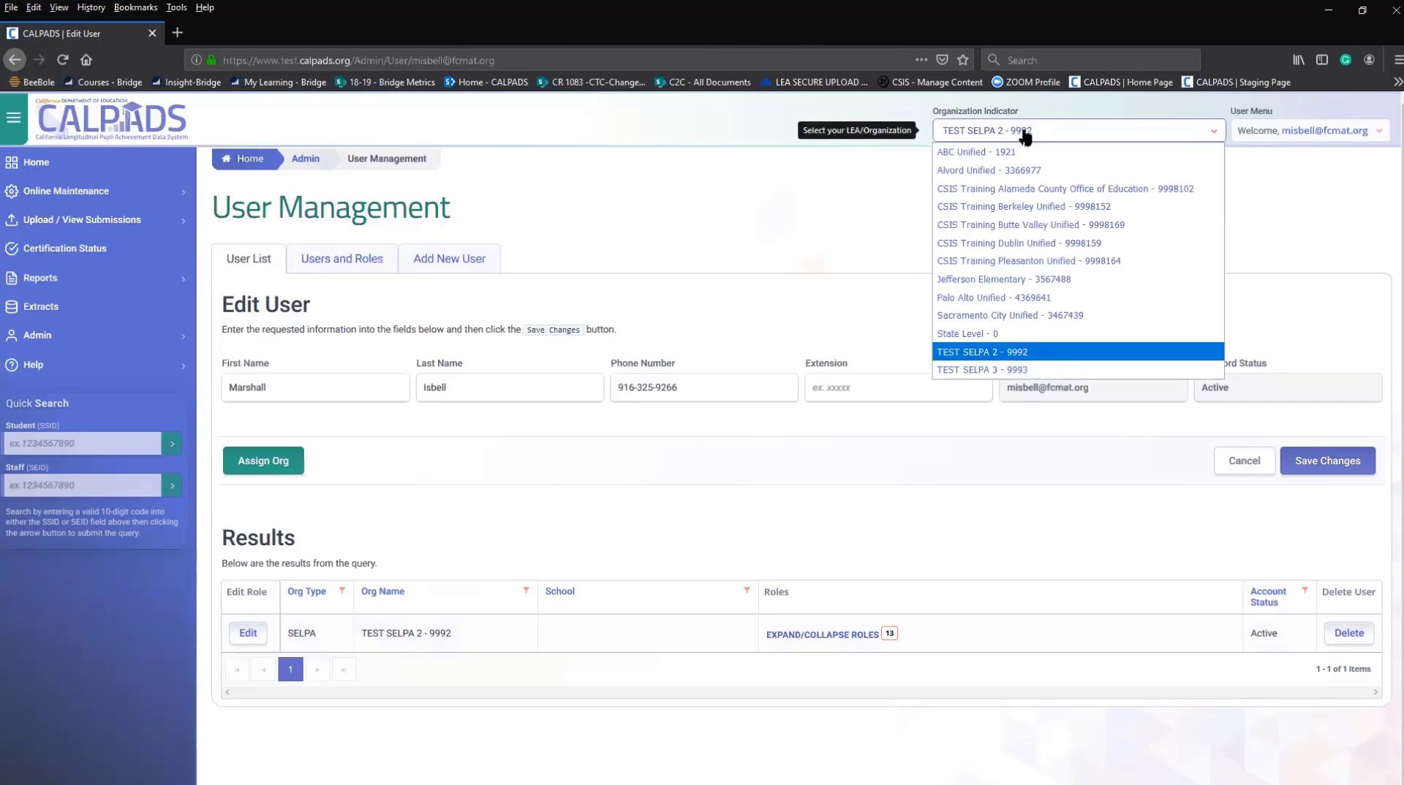
{"action": "left_click", "coordinate": [988, 371]}
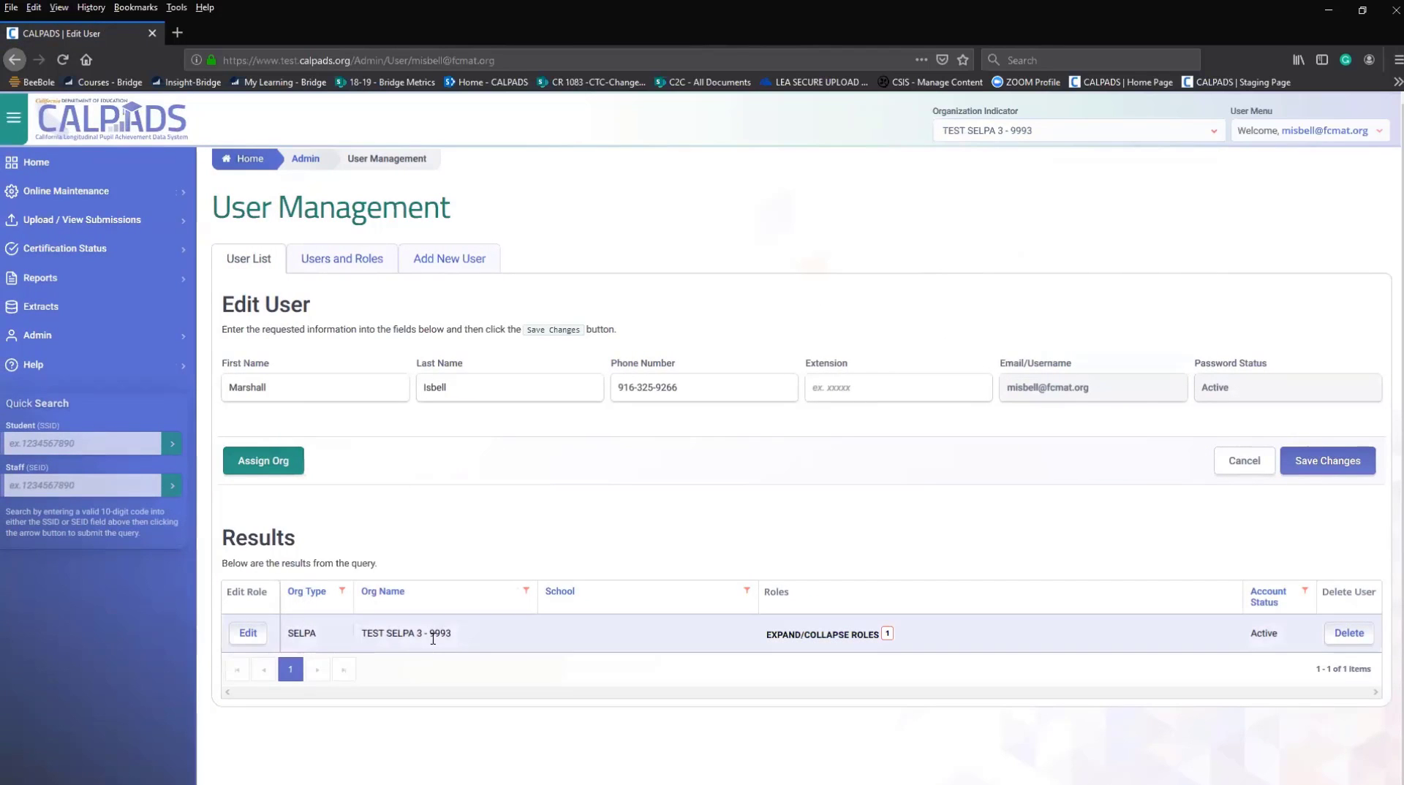
Expand the user's roles to see SELPA Administrator, then go to Users and Roles.
{"action": "left_click", "coordinate": [863, 644]}
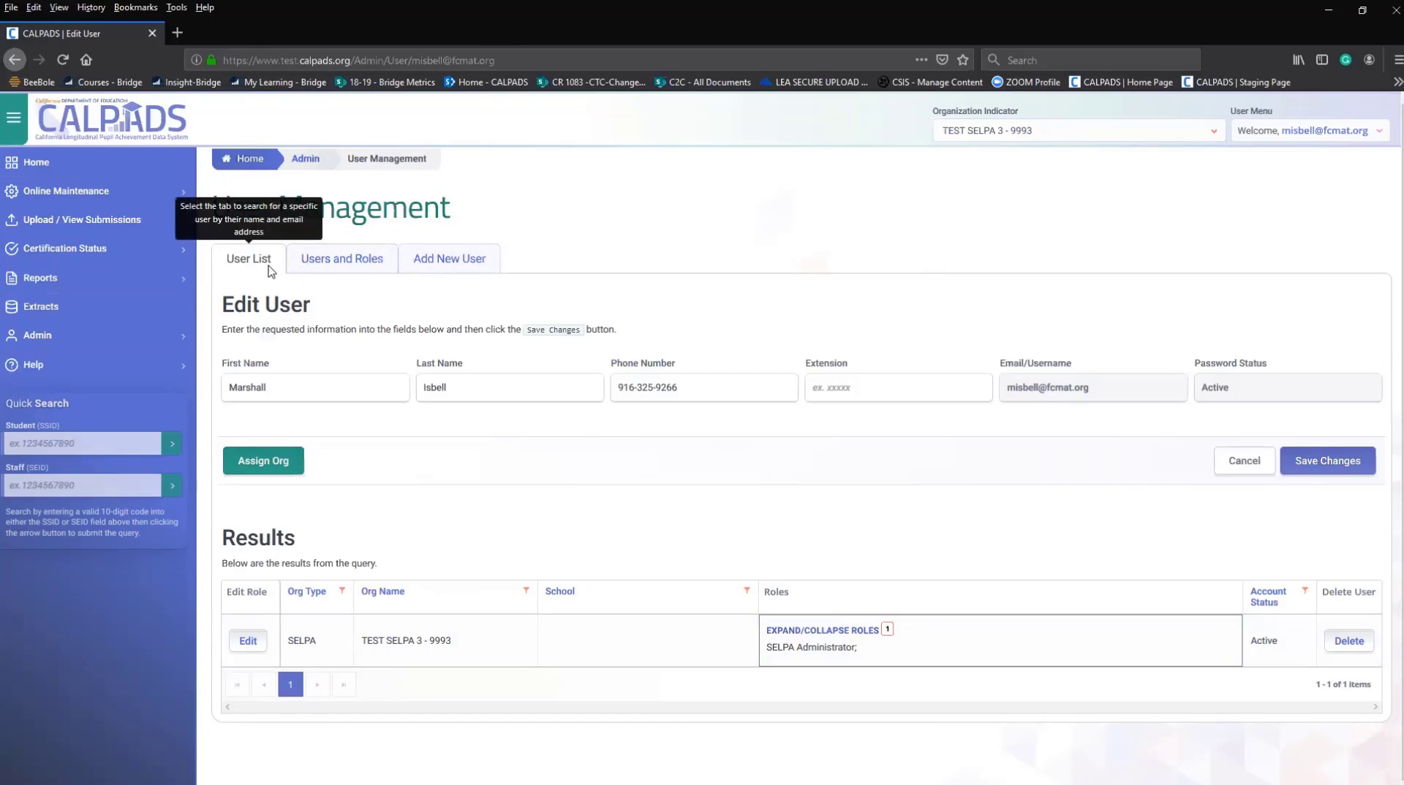
{"action": "left_click", "coordinate": [331, 262]}
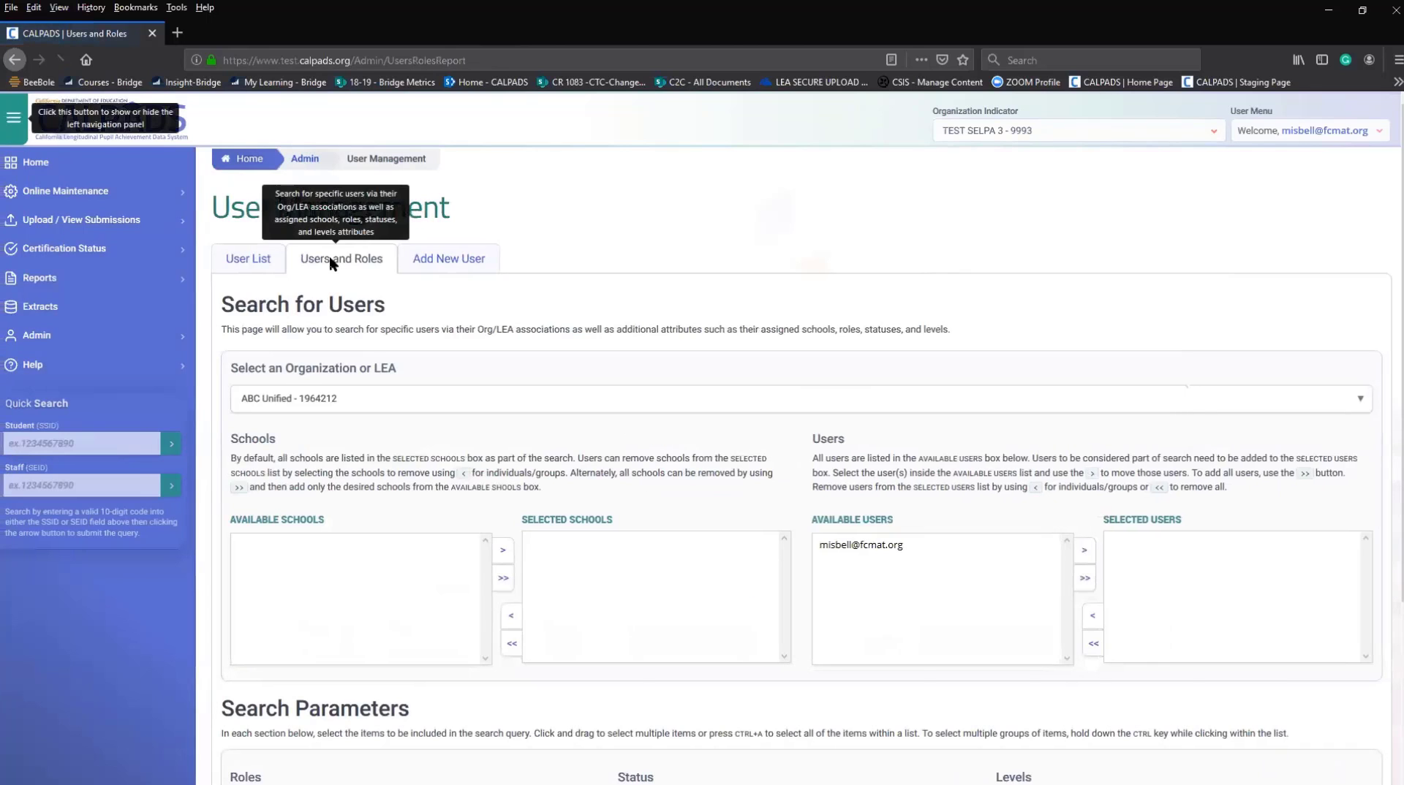
Search the user list by the saved user's e-mail to return the single matching user.
{"action": "left_click", "coordinate": [795, 407]}
{"action": "left_click", "coordinate": [247, 263]}
{"action": "left_click", "coordinate": [246, 263]}
{"action": "left_click", "coordinate": [1051, 390]}
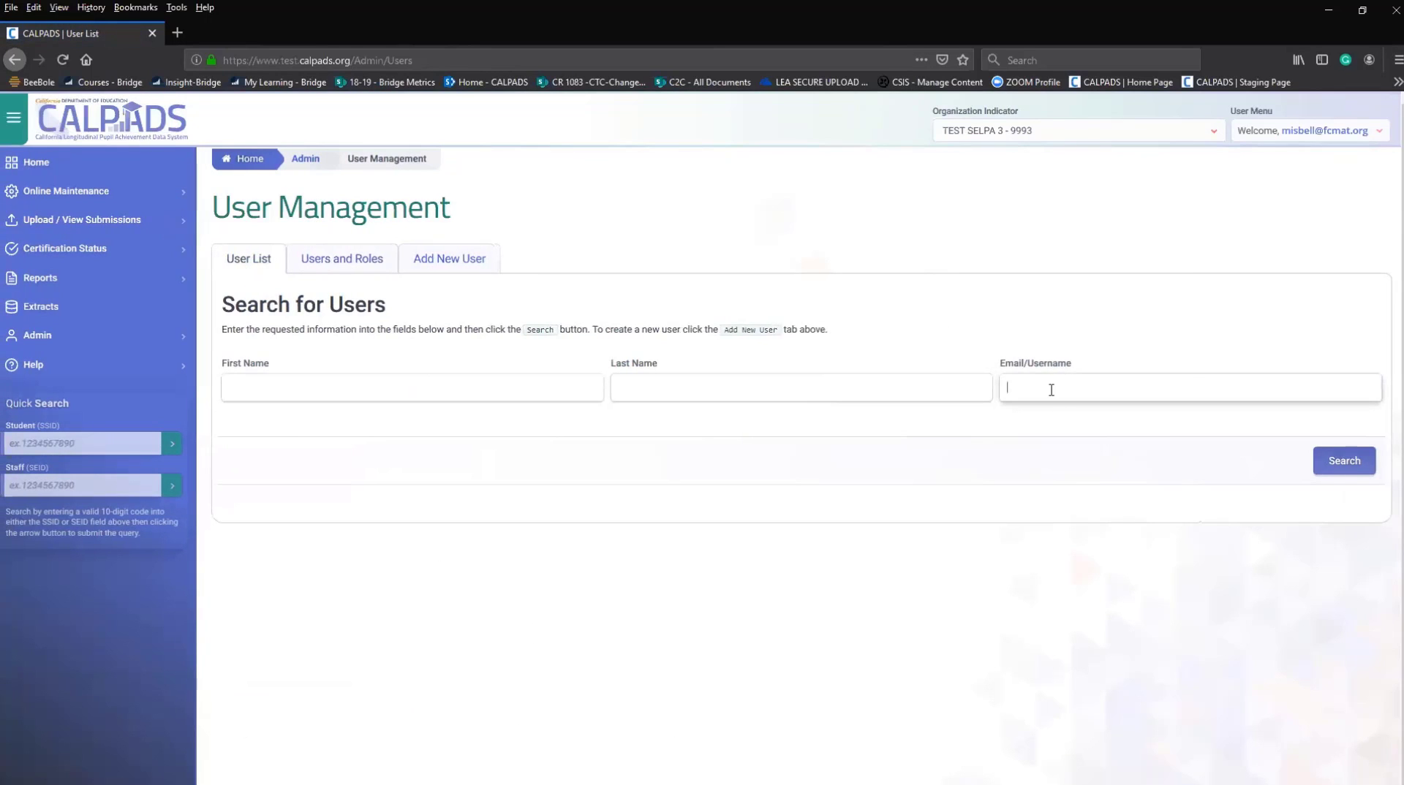
{"action": "type", "text": "mis"}
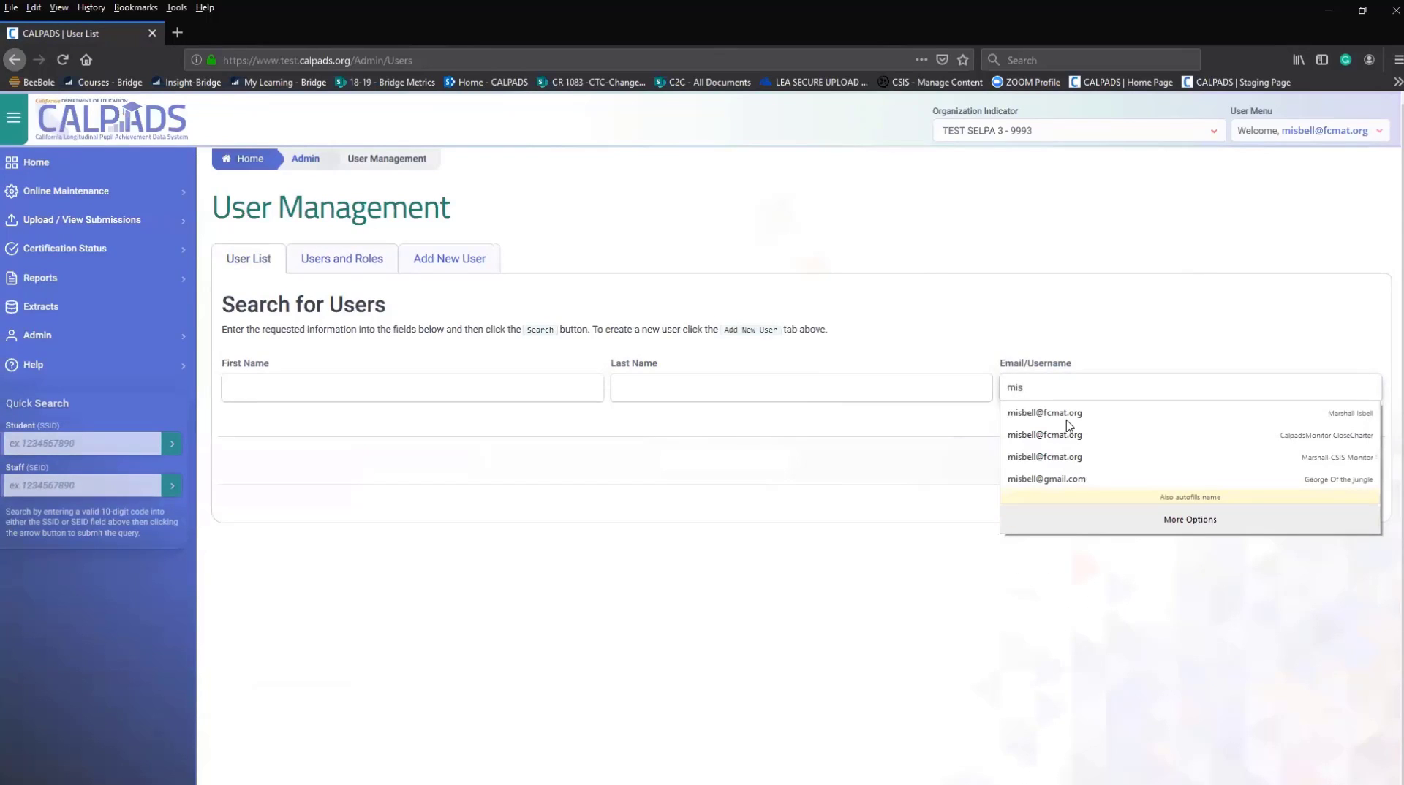
{"action": "left_click", "coordinate": [1089, 414]}
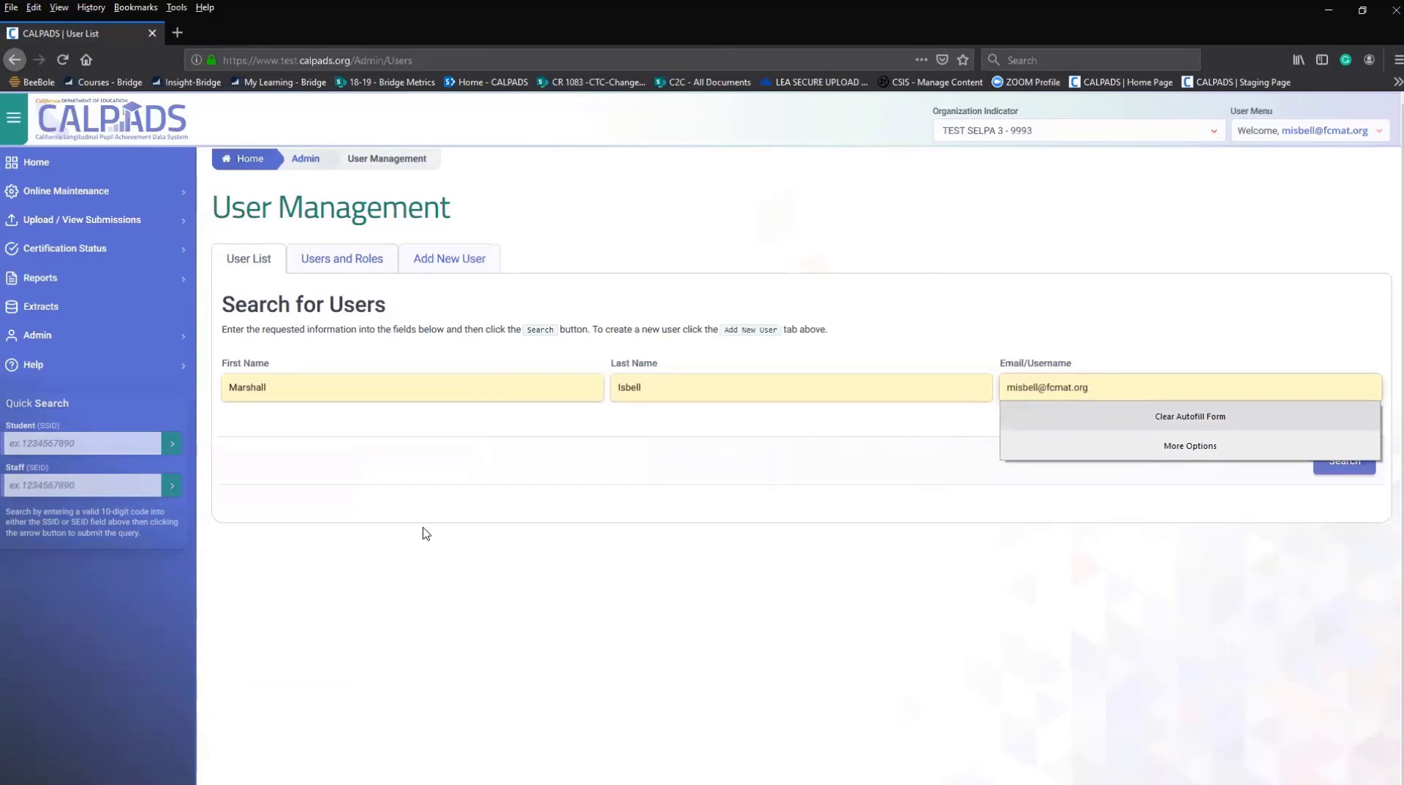
{"action": "left_click", "coordinate": [1352, 466]}
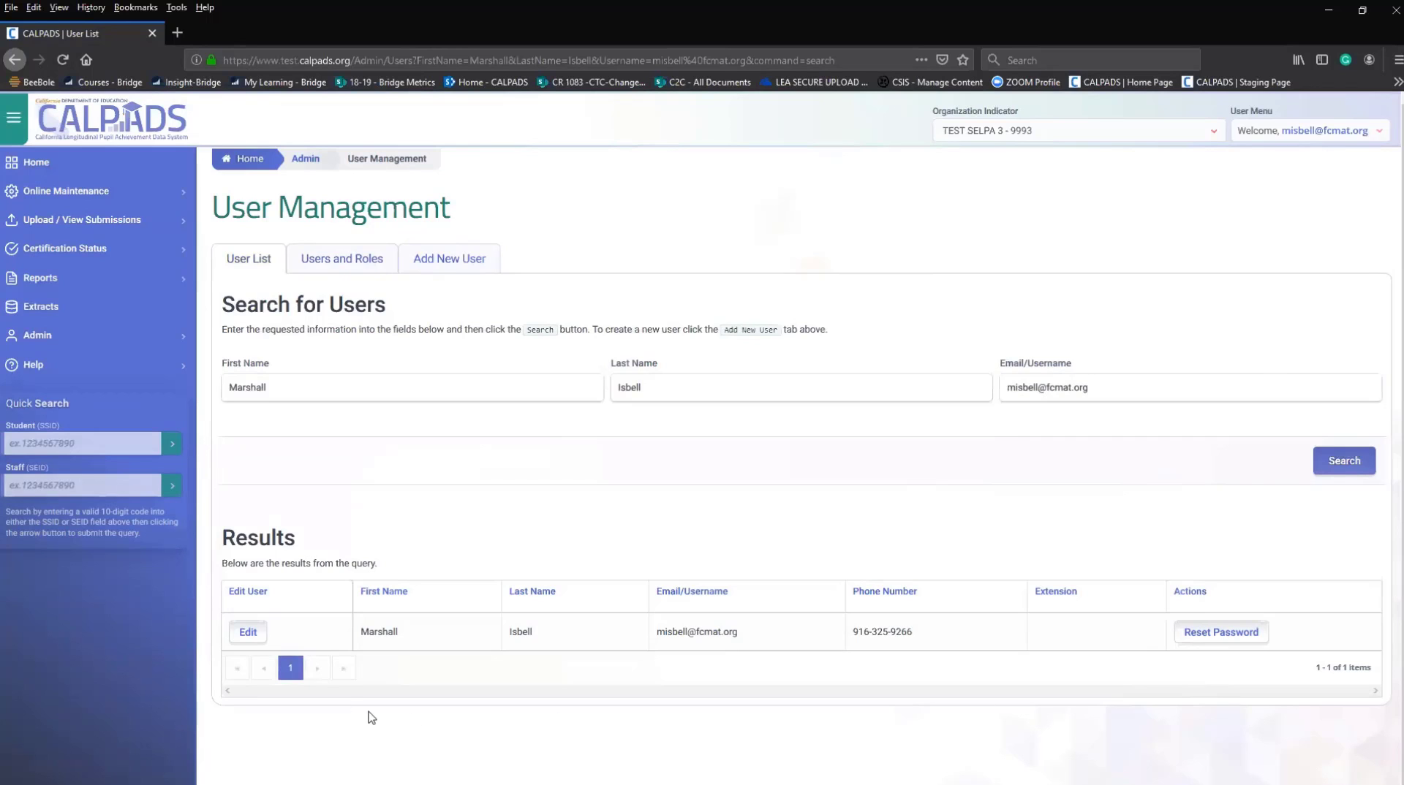
Open the user's association for editing, keeping org type SELPA and organization TEST SELPA 3 - 9993.
{"action": "left_click", "coordinate": [249, 633]}
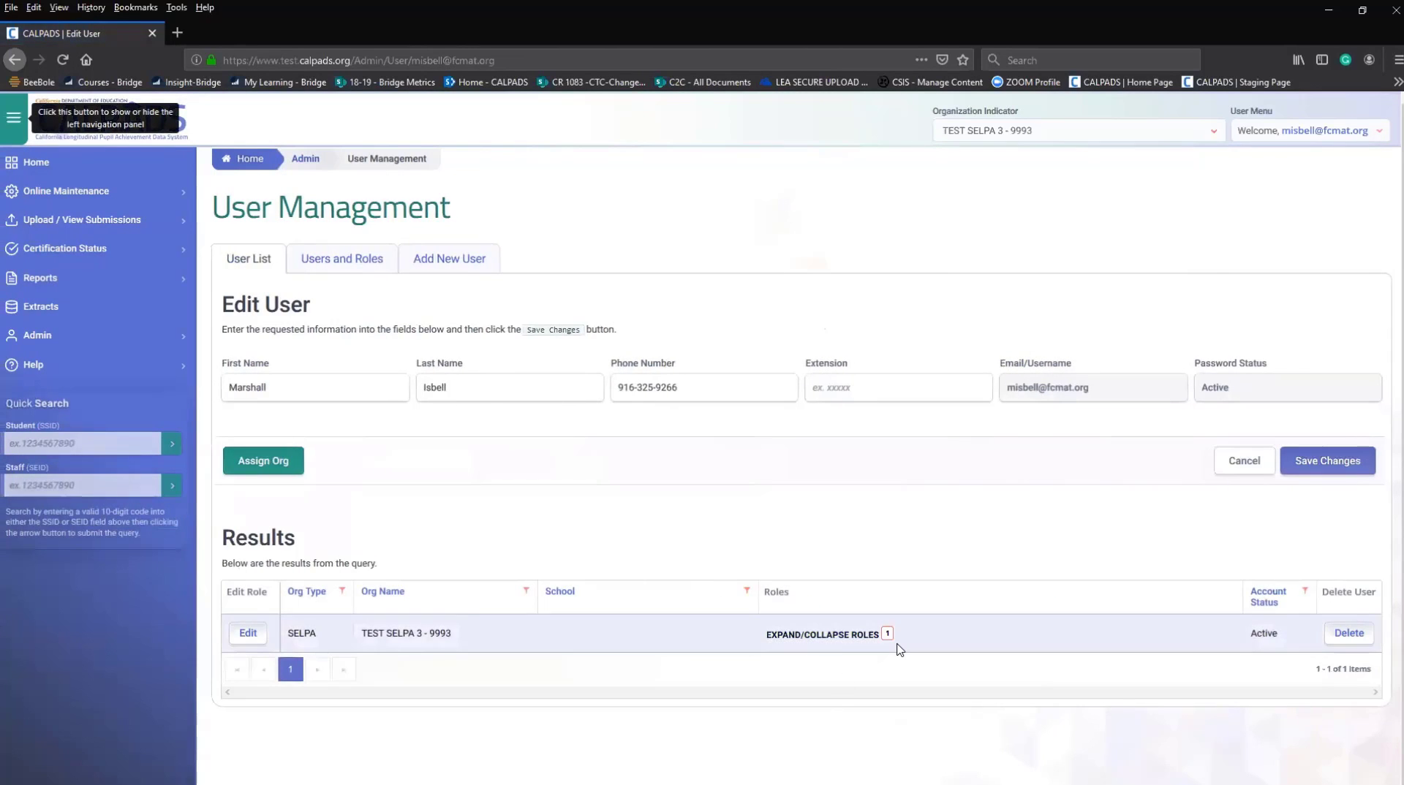
{"action": "left_click", "coordinate": [248, 633]}
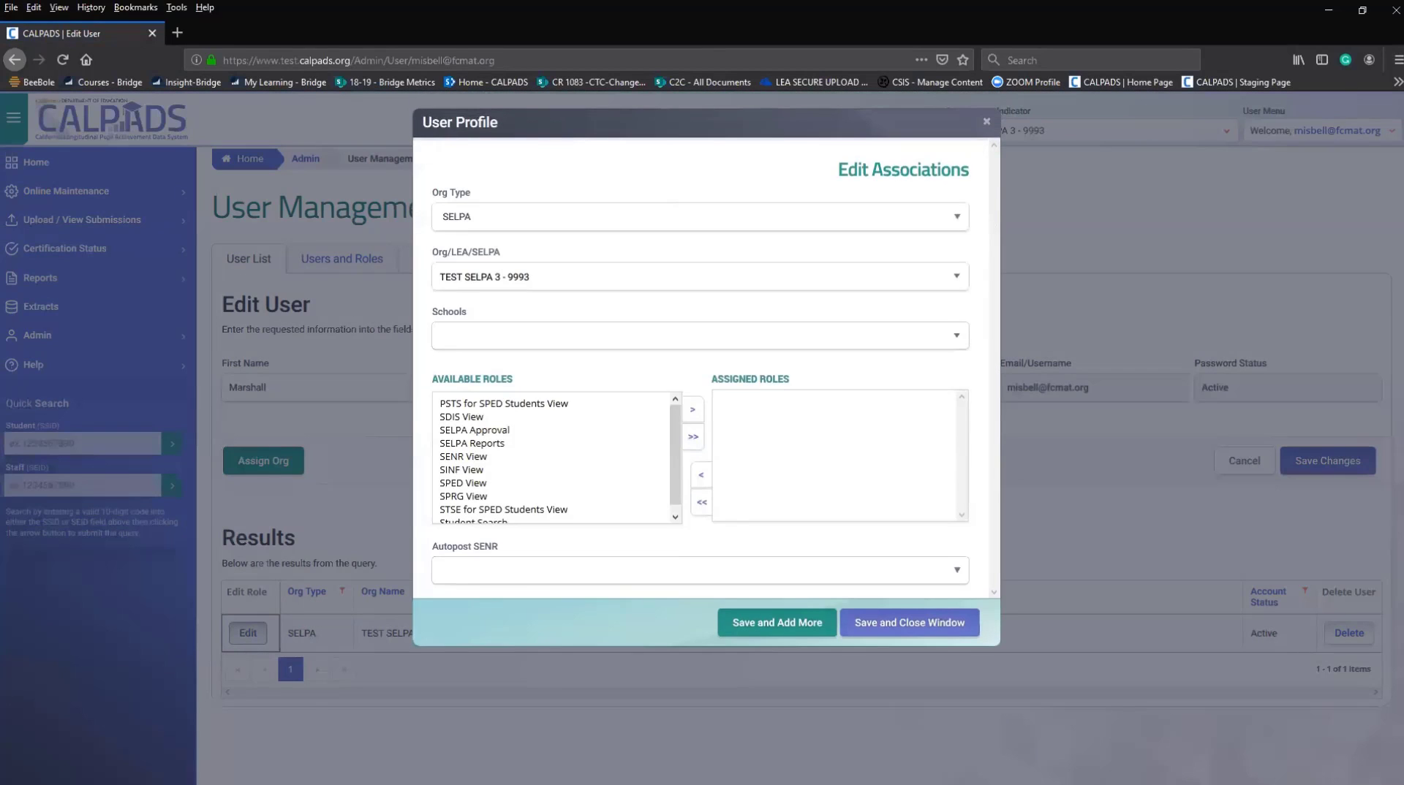
{"action": "left_click", "coordinate": [478, 406]}
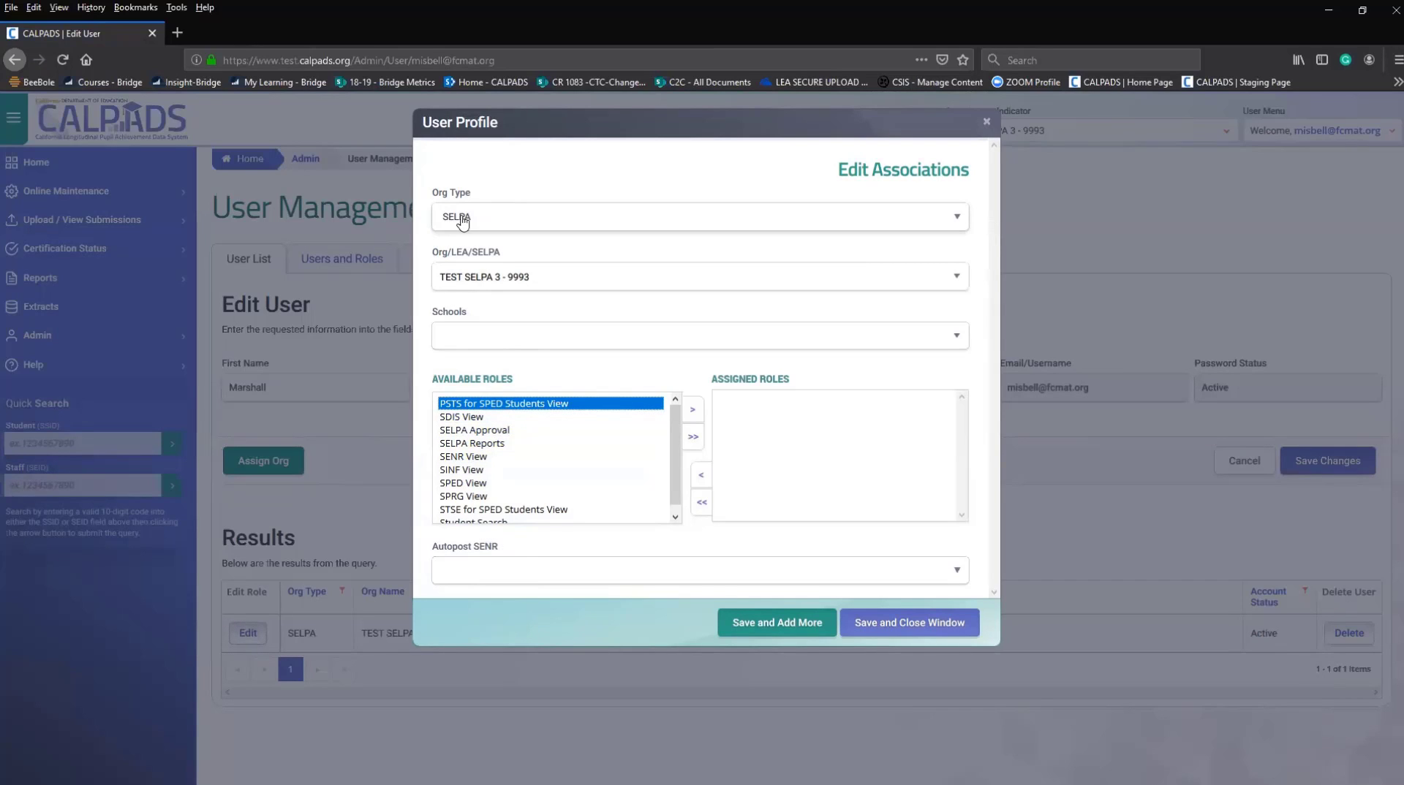
{"action": "left_click", "coordinate": [526, 221]}
{"action": "left_click", "coordinate": [514, 226]}
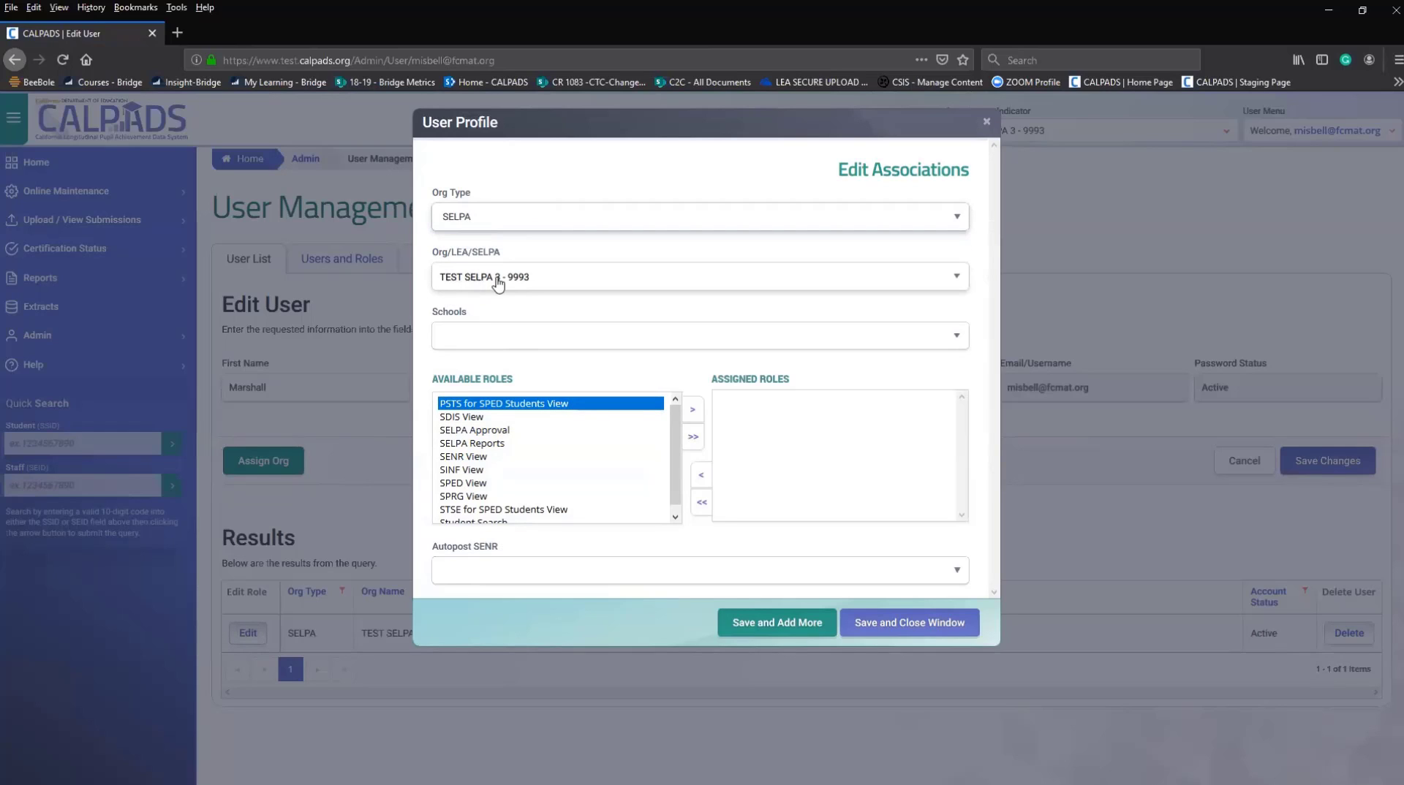
{"action": "left_click", "coordinate": [725, 288]}
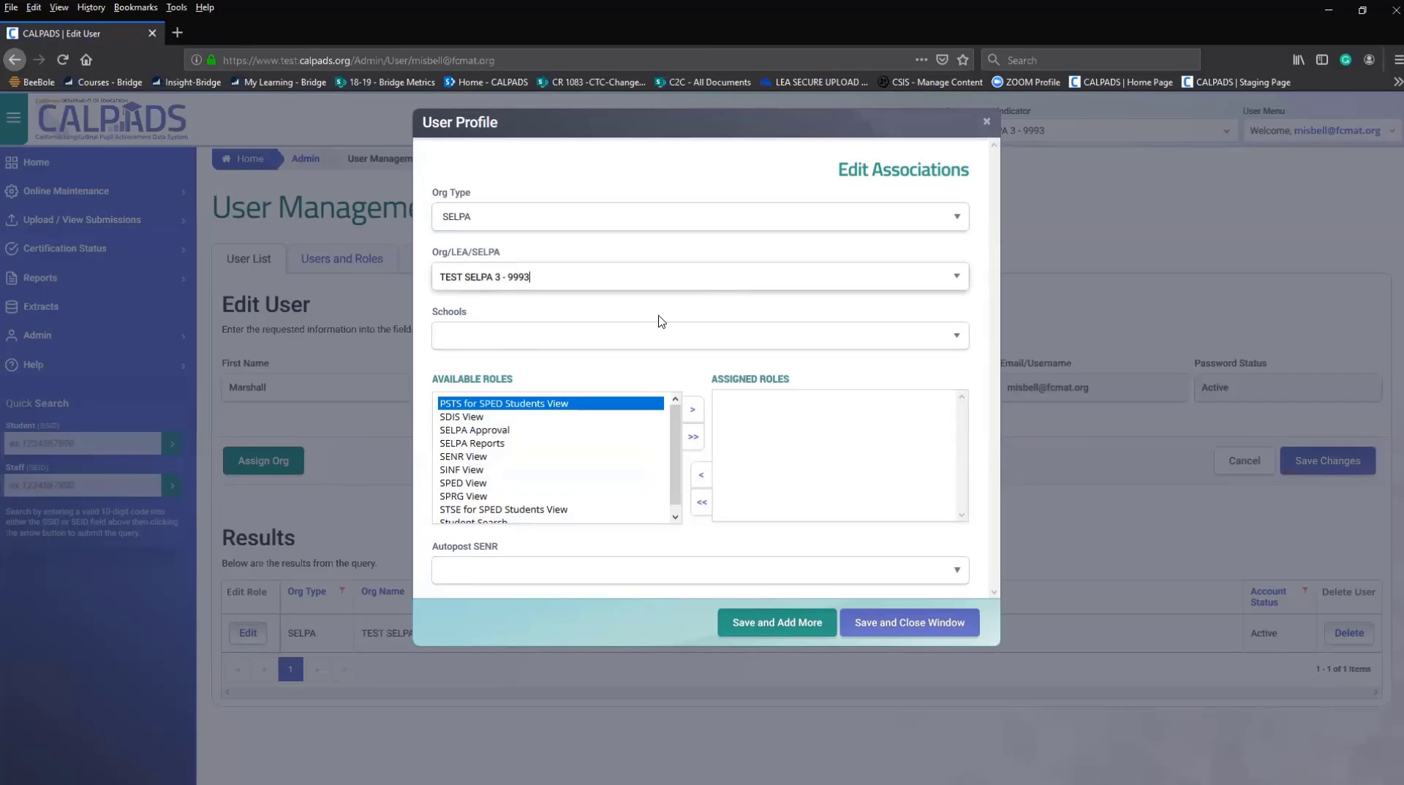
{"action": "left_click", "coordinate": [889, 346]}
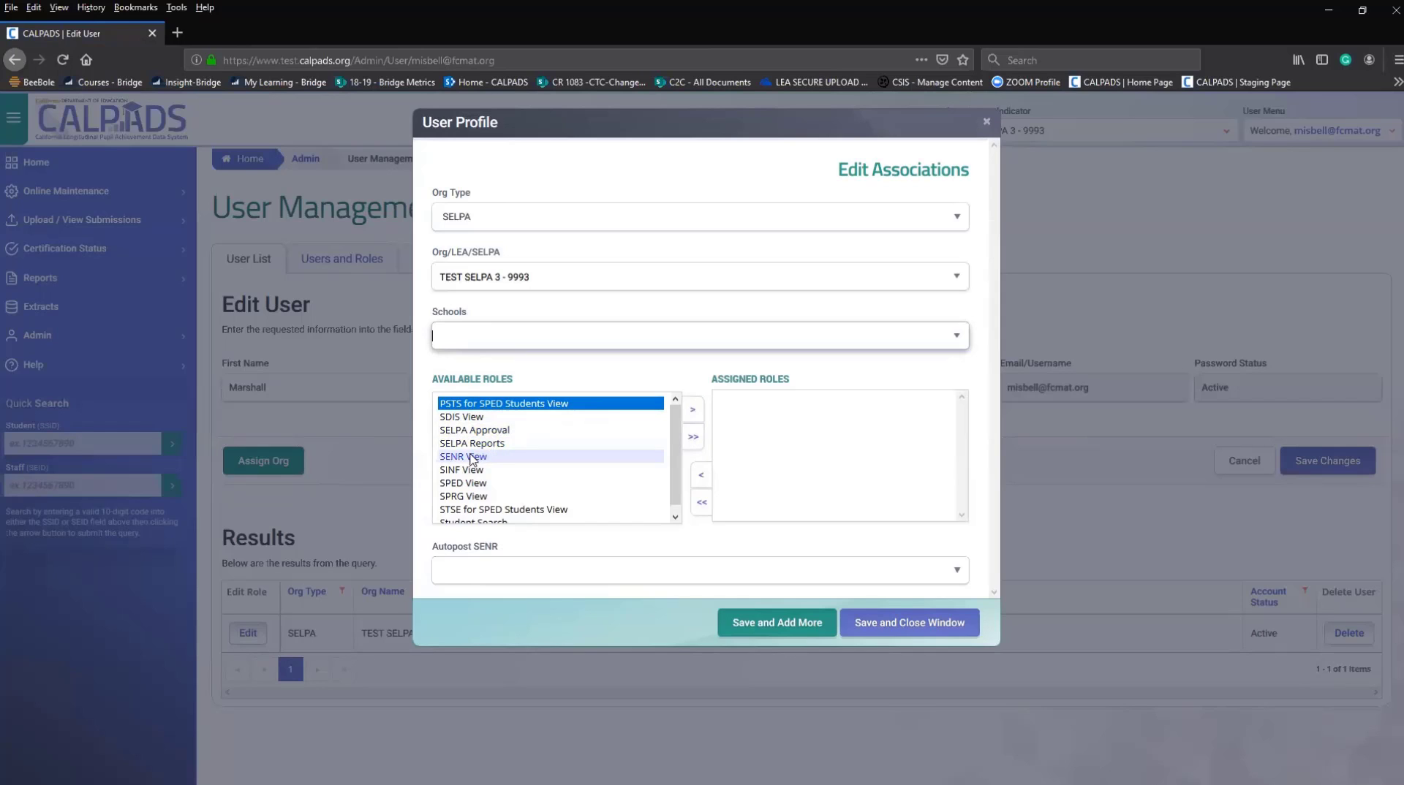
Select the remaining roles, SDIS View through Student Search, assign all ten, and save the dialog.
{"action": "left_click", "coordinate": [469, 419], "text": "ctrl"}
{"action": "left_click", "coordinate": [469, 432], "text": "ctrl"}
{"action": "left_click", "coordinate": [469, 446], "text": "ctrl"}
{"action": "left_click", "coordinate": [469, 456], "text": "ctrl"}
{"action": "left_click", "coordinate": [469, 470], "text": "ctrl"}
{"action": "left_click", "coordinate": [469, 483], "text": "ctrl"}
{"action": "left_click", "coordinate": [469, 496], "text": "ctrl"}
{"action": "left_click", "coordinate": [468, 510], "text": "ctrl"}
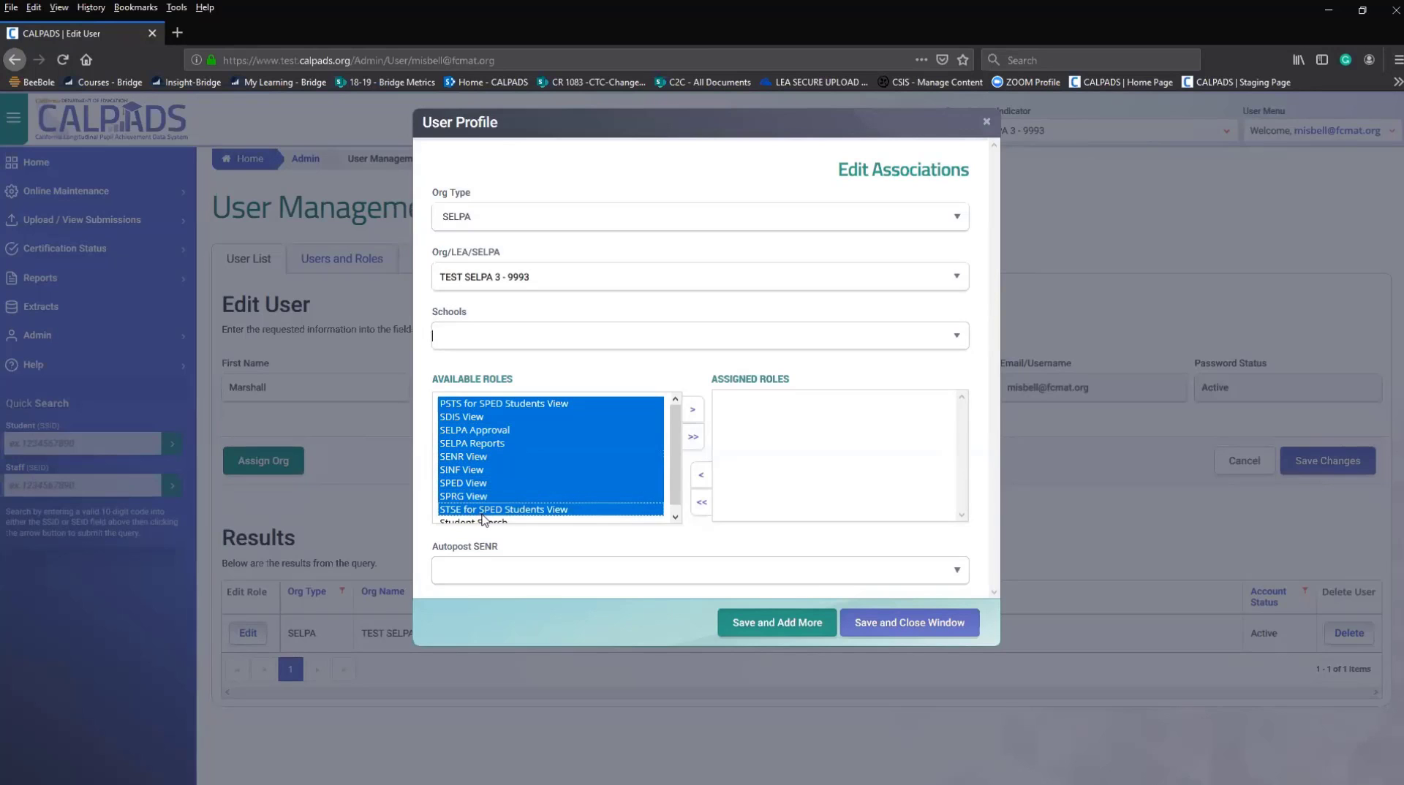
{"action": "key", "text": "ctrl+minus"}
{"action": "left_click", "coordinate": [491, 471], "text": "ctrl"}
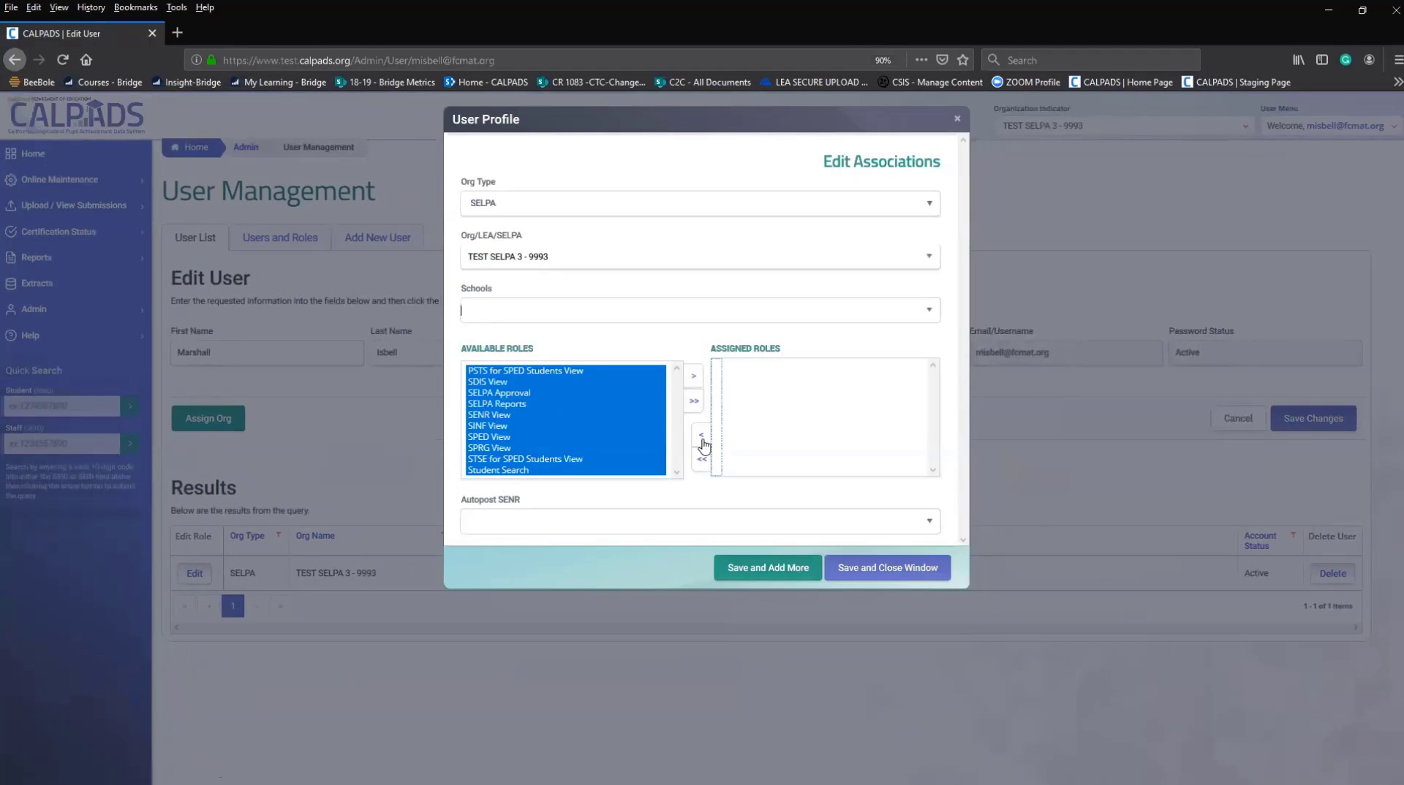
{"action": "left_click", "coordinate": [693, 381]}
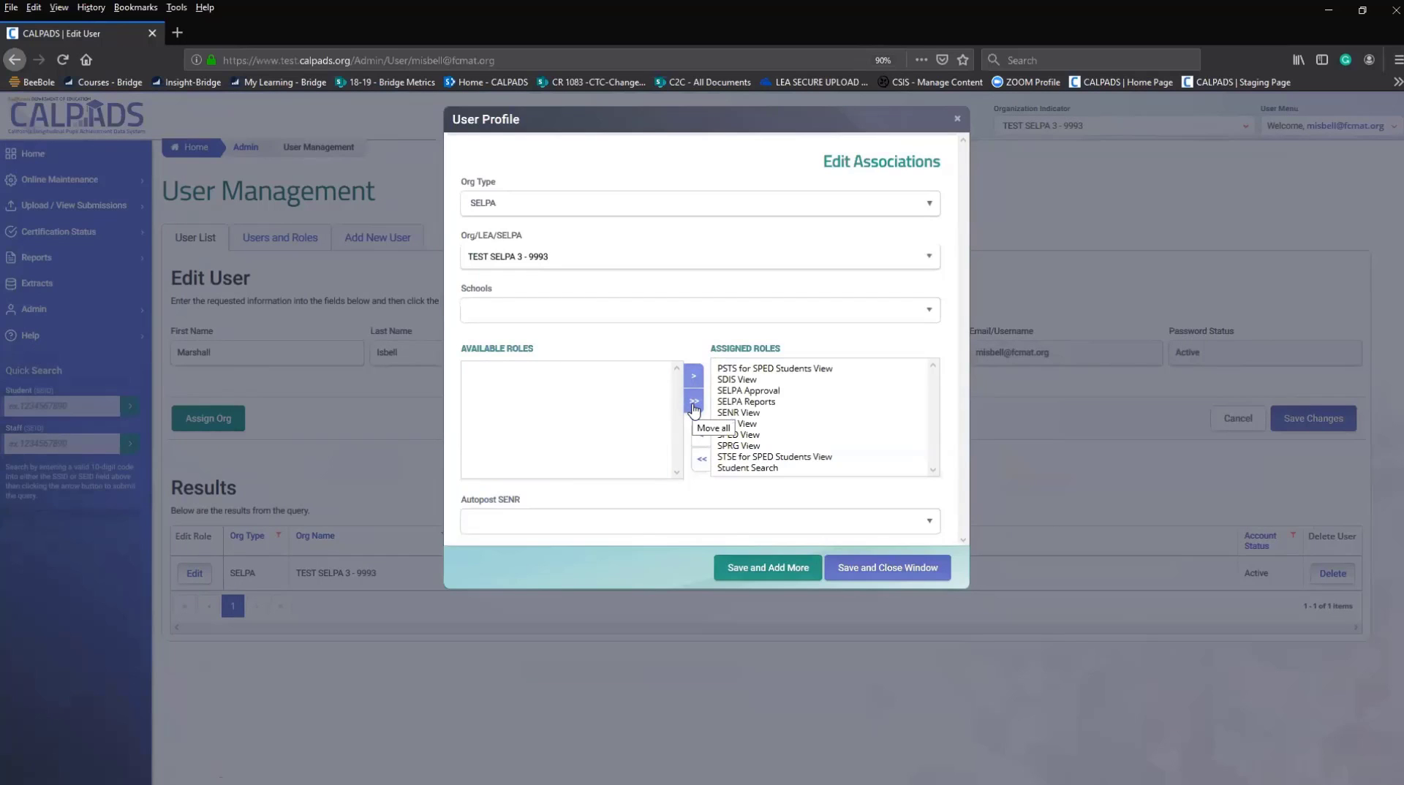
{"action": "left_click", "coordinate": [862, 576]}
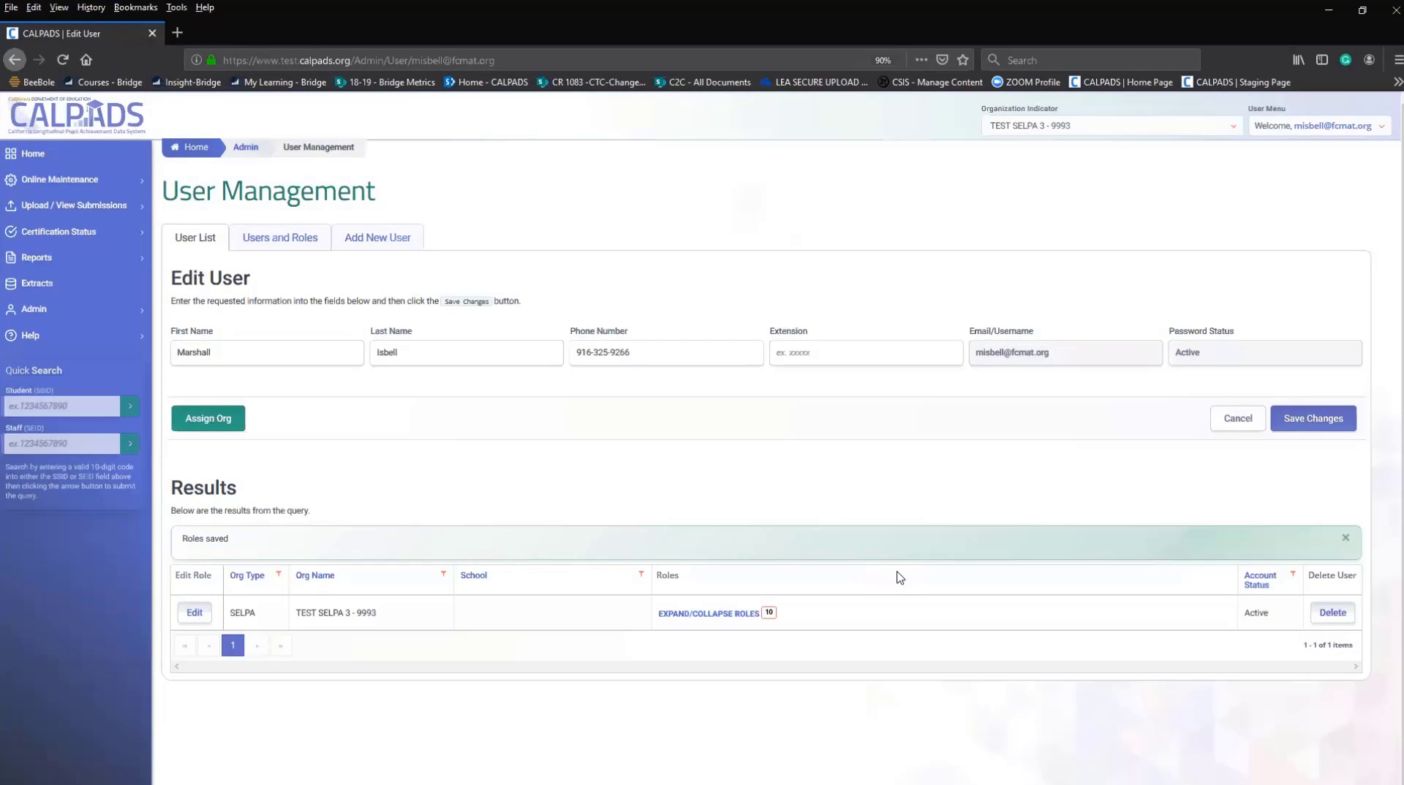
Keep TEST SELPA 3 - 9993 as the organization, save the user, and list its ten roles.
{"action": "left_click", "coordinate": [1028, 131]}
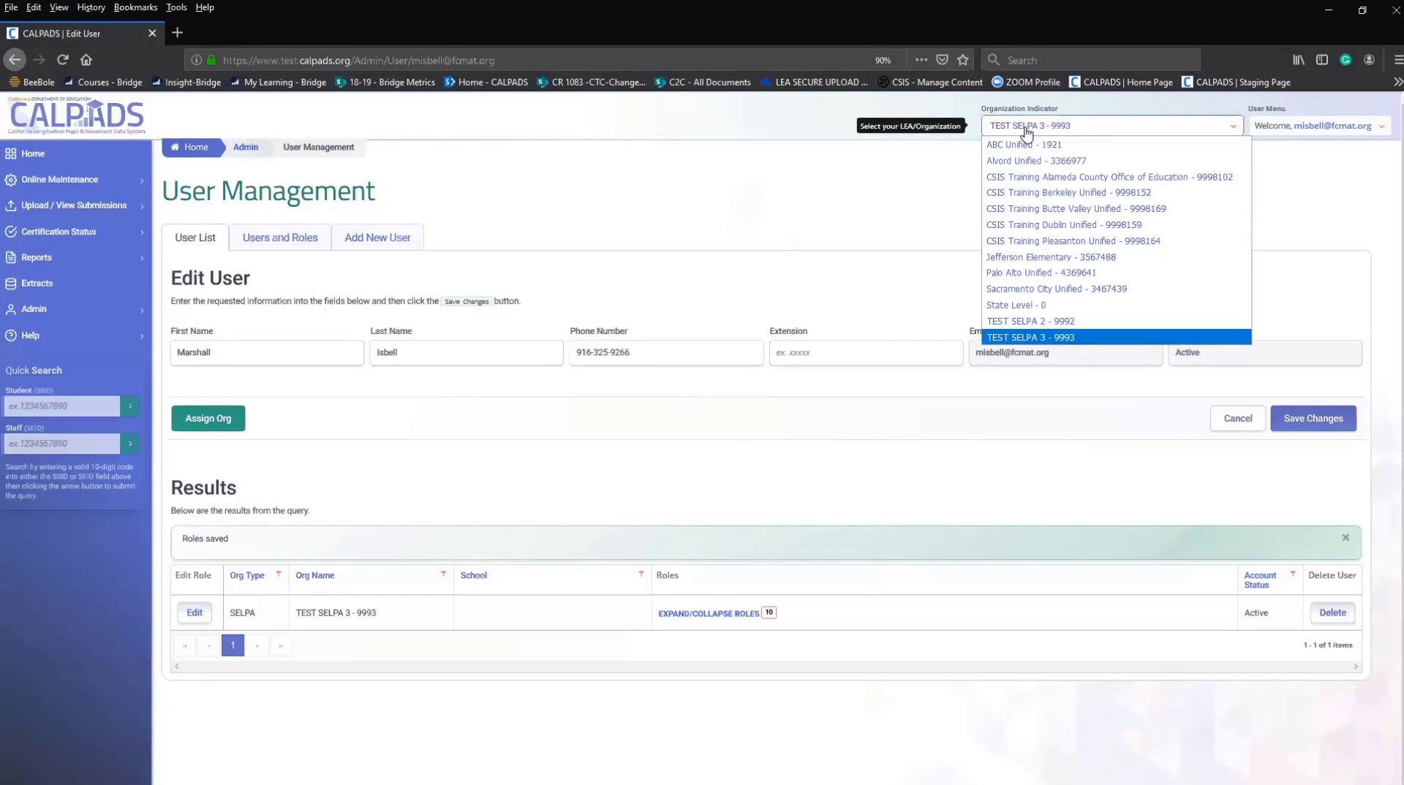
{"action": "left_click", "coordinate": [1022, 341]}
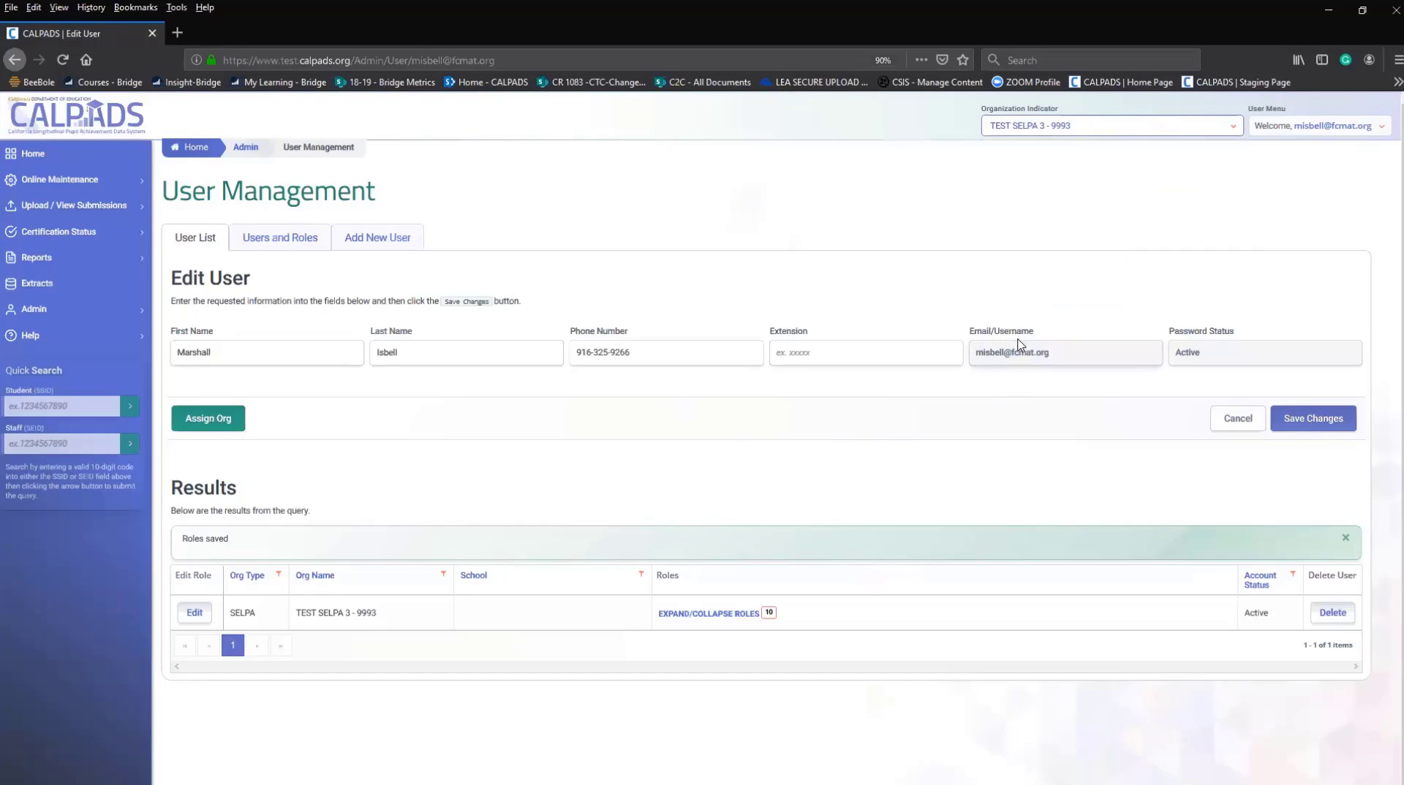
{"action": "left_click", "coordinate": [1313, 422]}
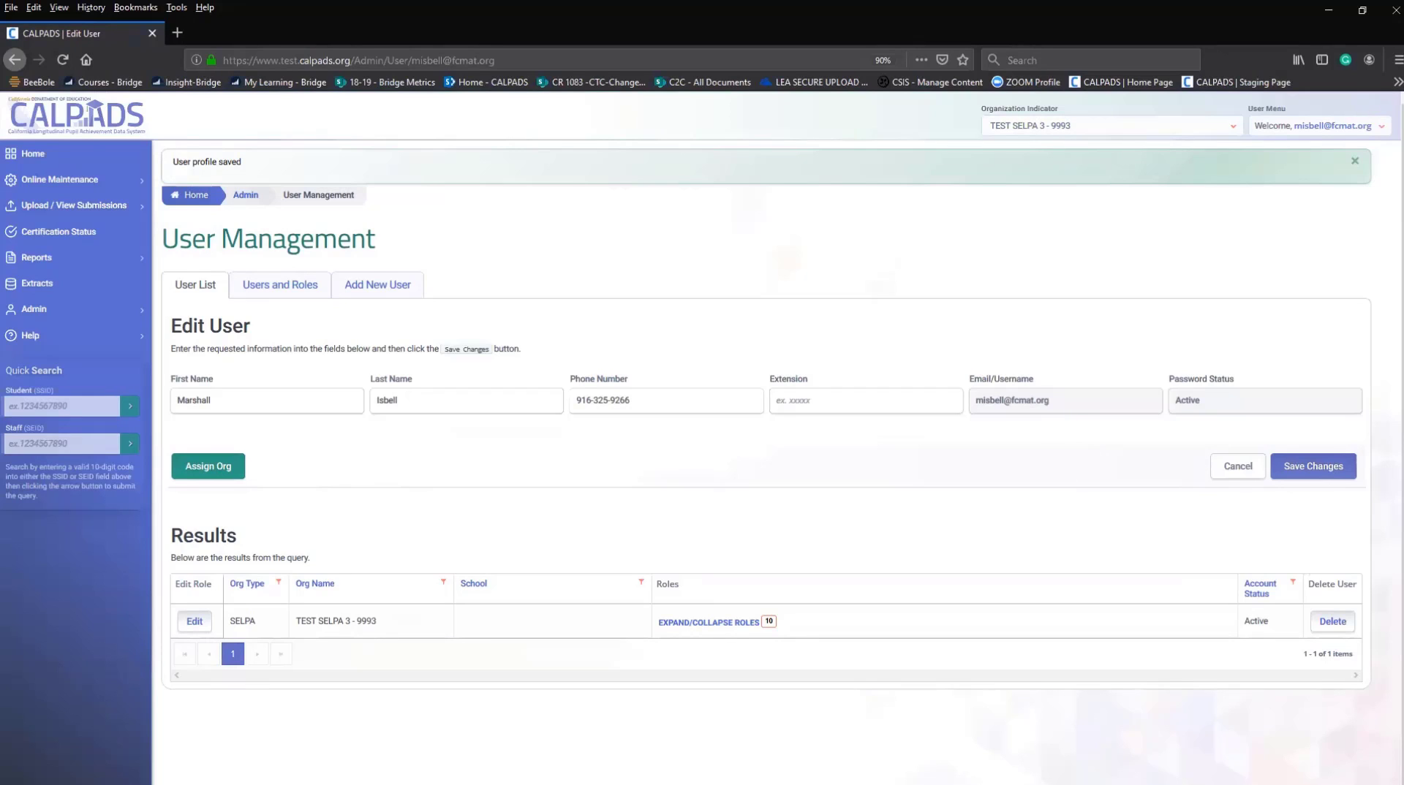
{"action": "left_click", "coordinate": [769, 628]}
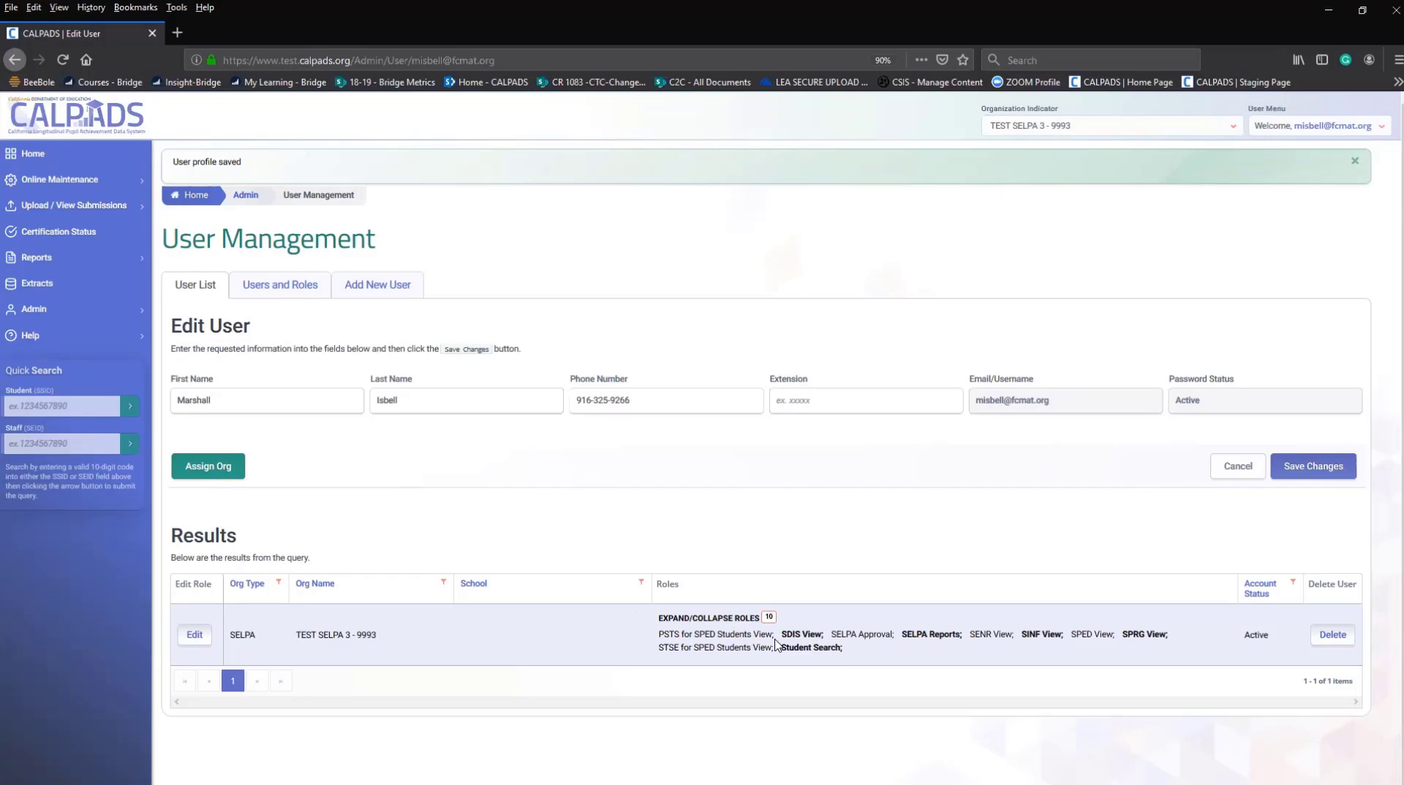
Go Home, open Student Data maintenance, then open ODS Reports, which reports Access Denied.
{"action": "left_click", "coordinate": [30, 156]}
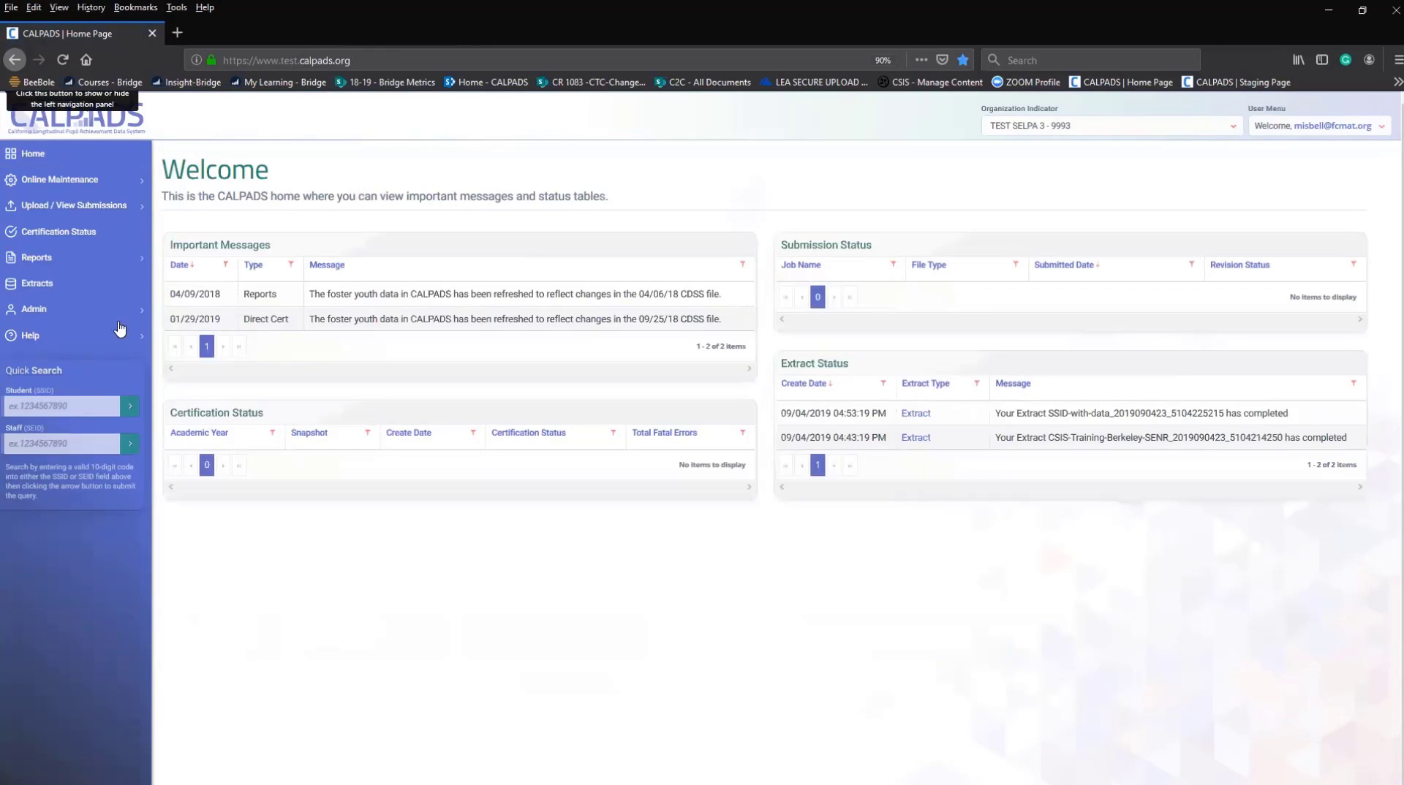
{"action": "left_click", "coordinate": [45, 183]}
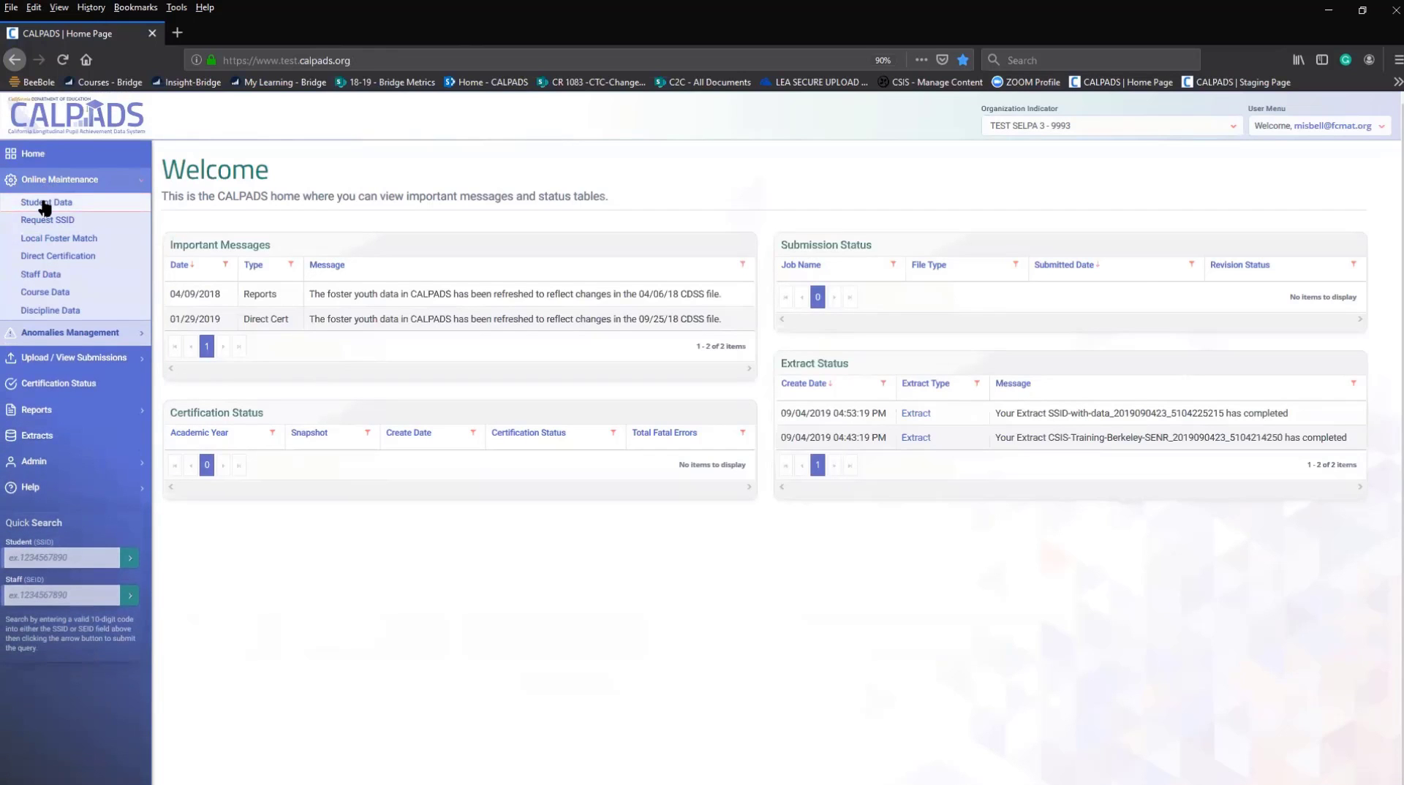
{"action": "left_click", "coordinate": [45, 205]}
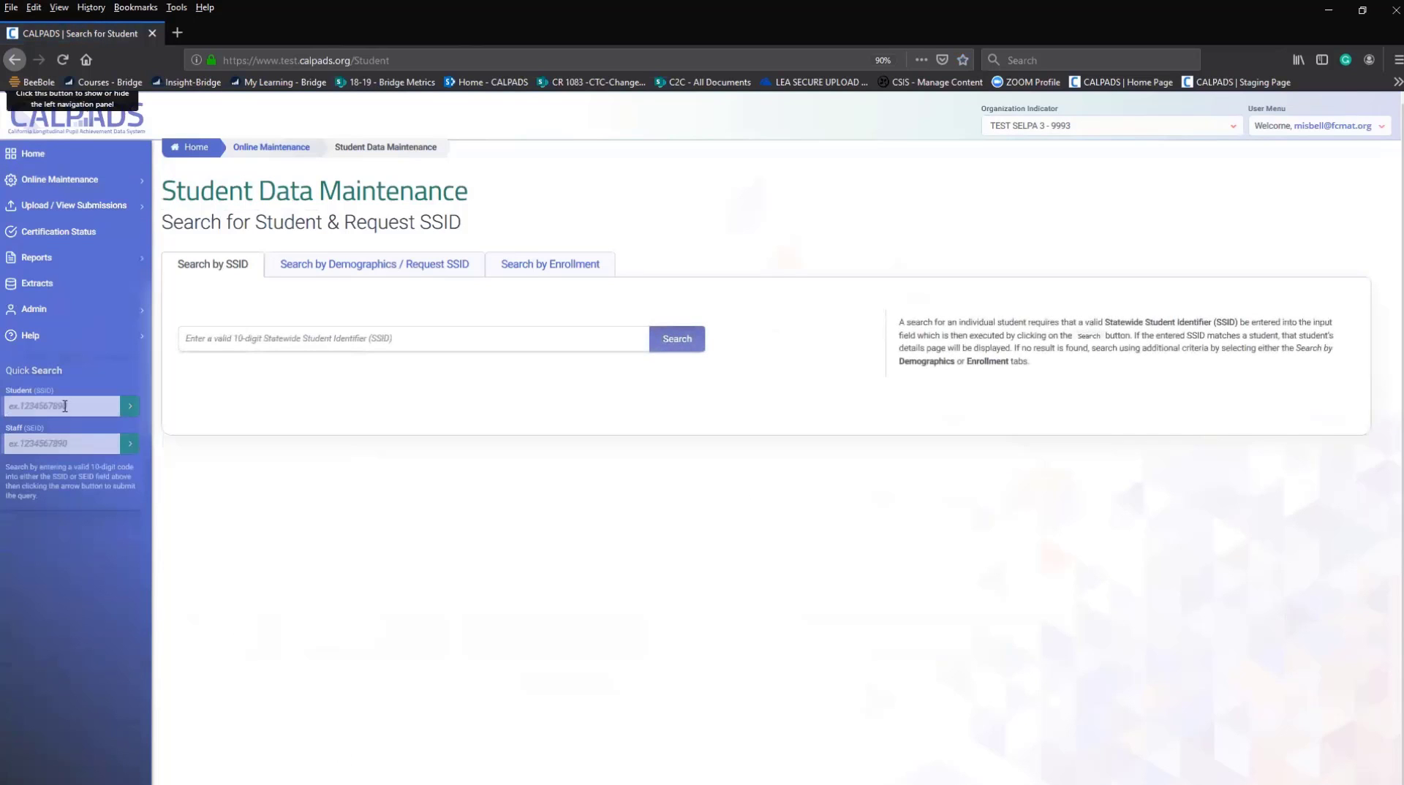
{"action": "left_click", "coordinate": [37, 260]}
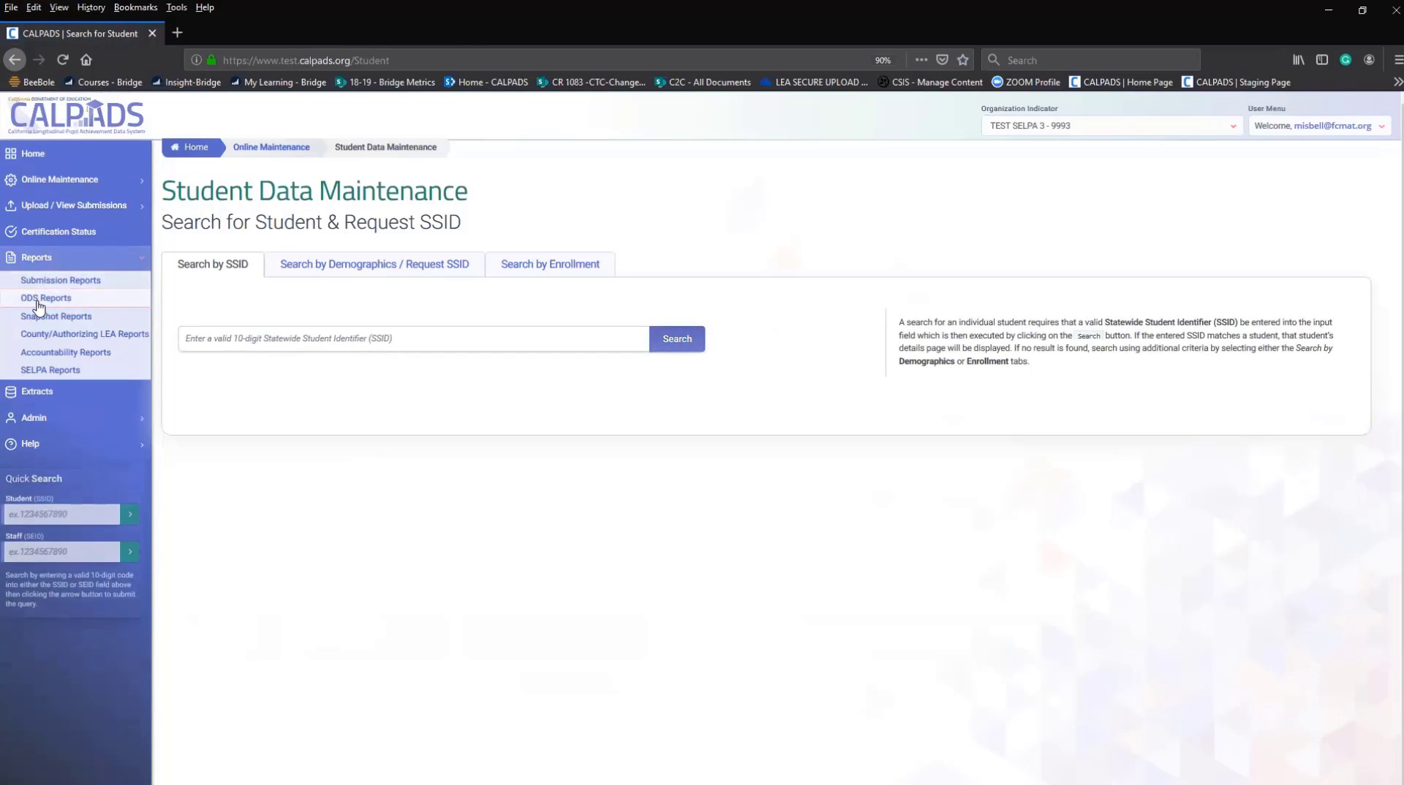
{"action": "left_click", "coordinate": [22, 298]}
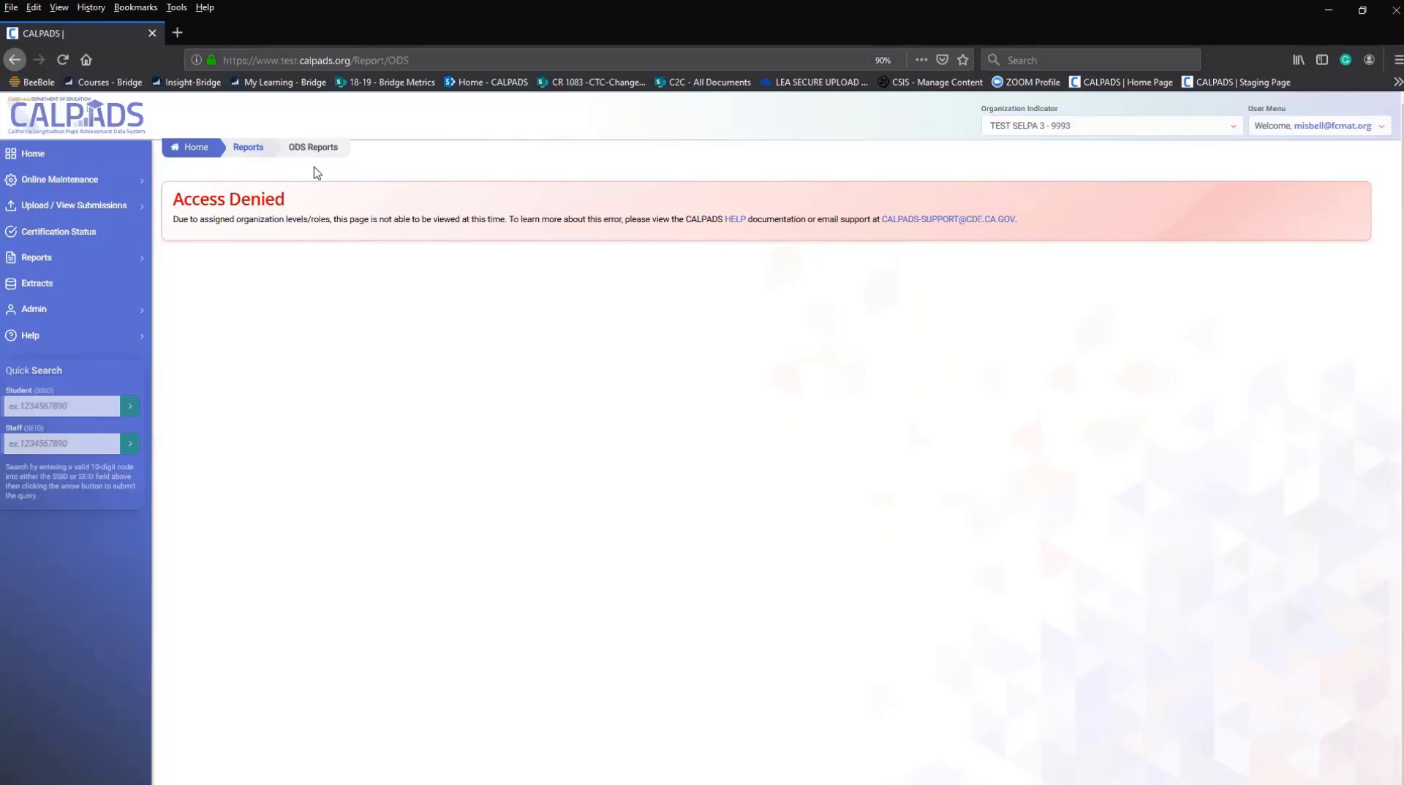
{"action": "left_click", "coordinate": [101, 187]}
Switch the organization to CSIS Training Berkeley Unified - 9998152 and expand Online Maintenance.
{"action": "left_click", "coordinate": [141, 342]}
{"action": "left_click", "coordinate": [193, 147]}
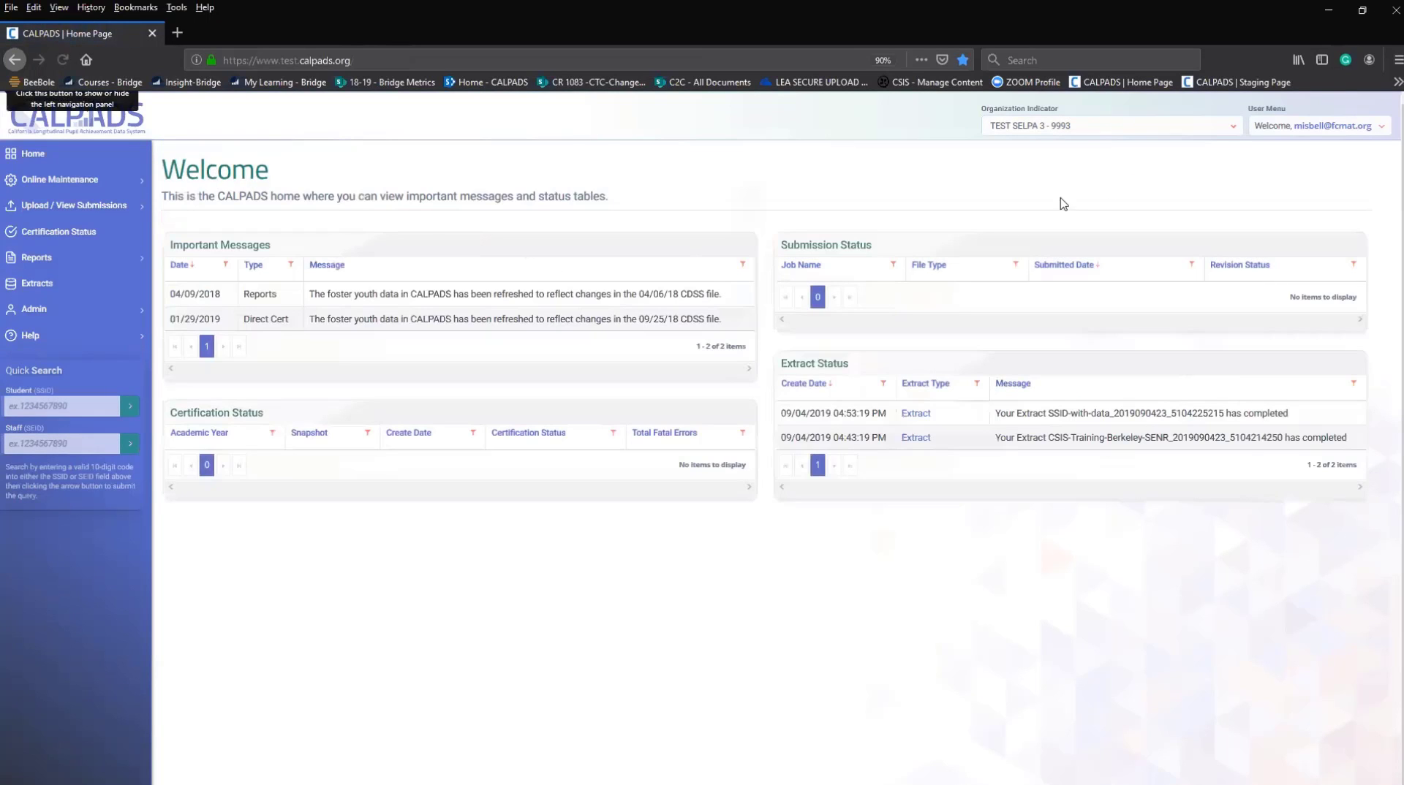
{"action": "left_click", "coordinate": [1066, 130]}
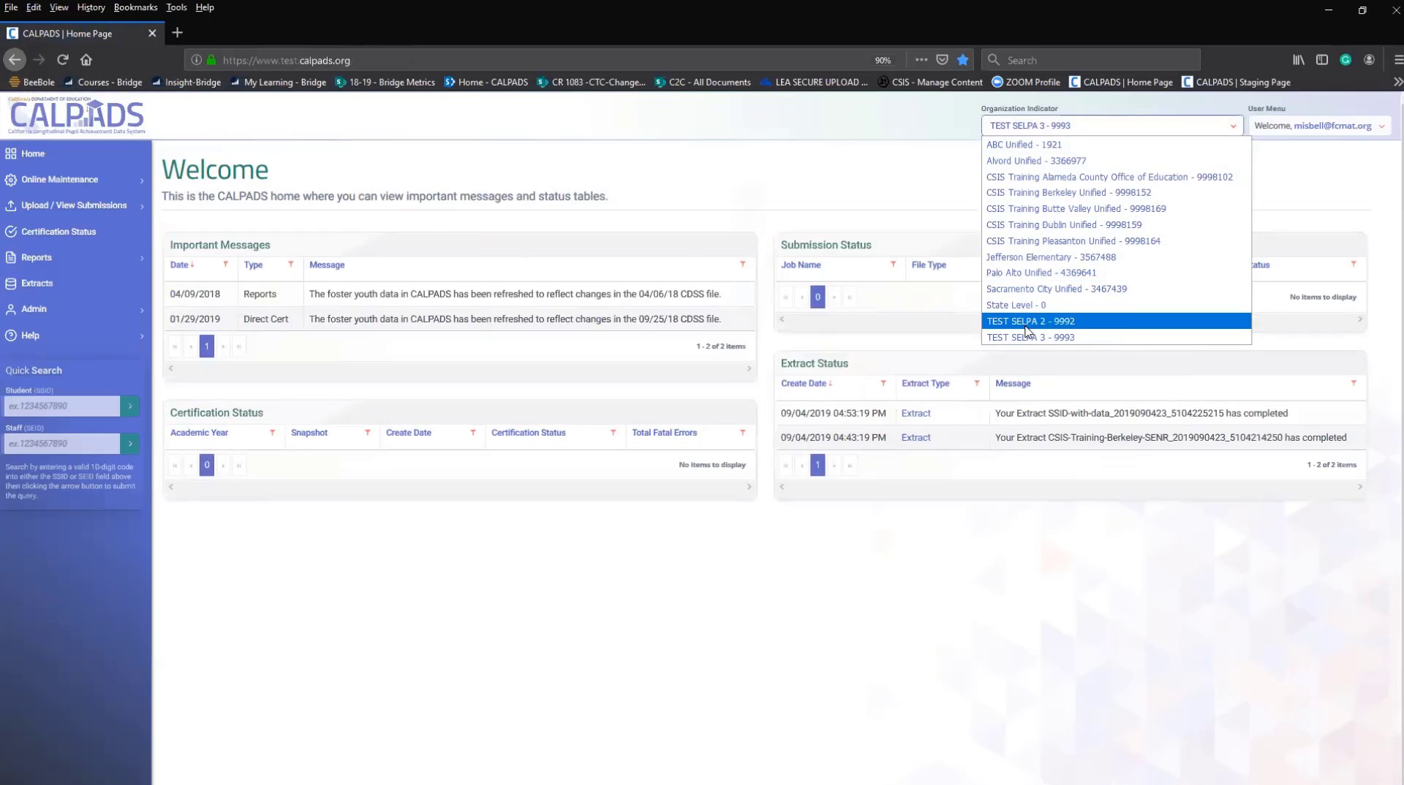
{"action": "left_click", "coordinate": [1021, 194]}
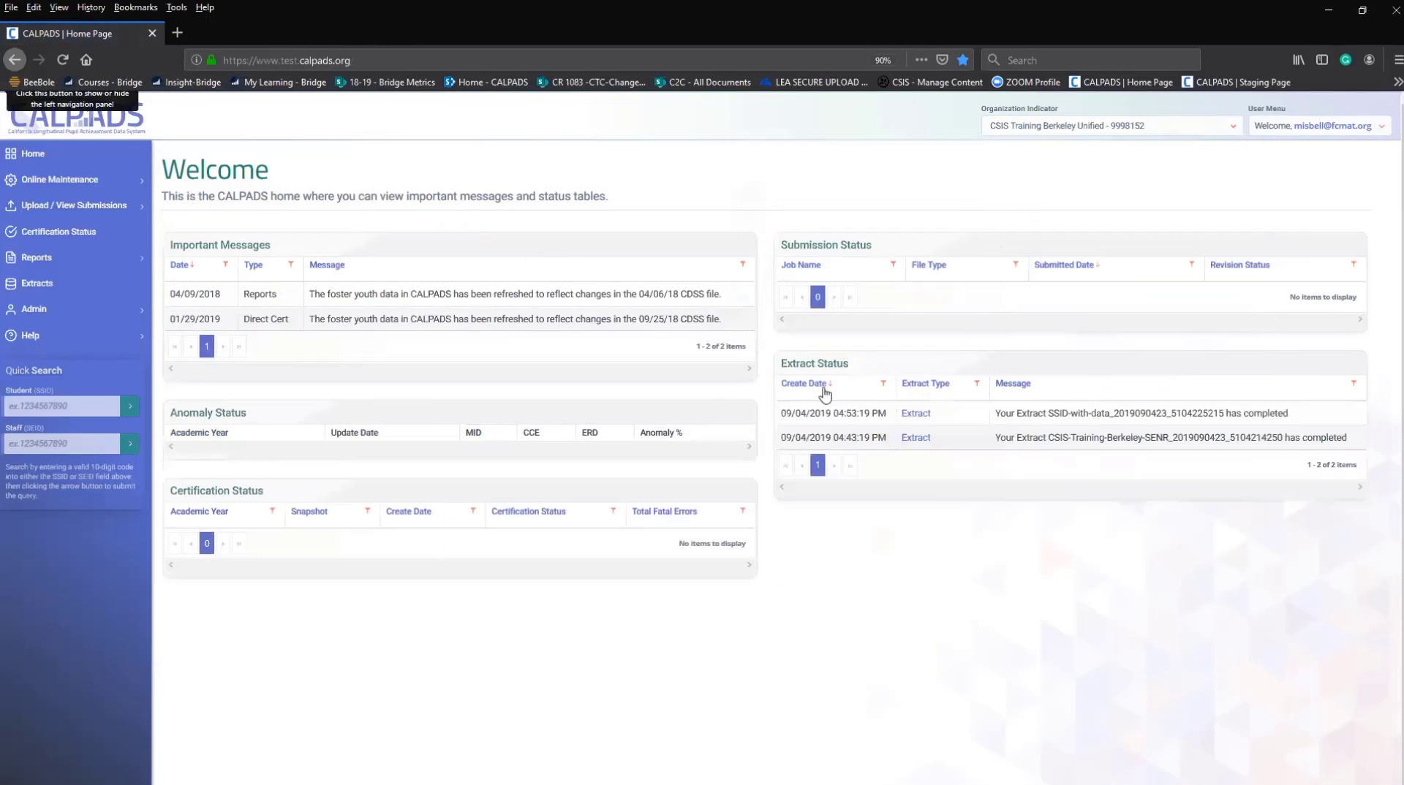
{"action": "left_click", "coordinate": [61, 184]}
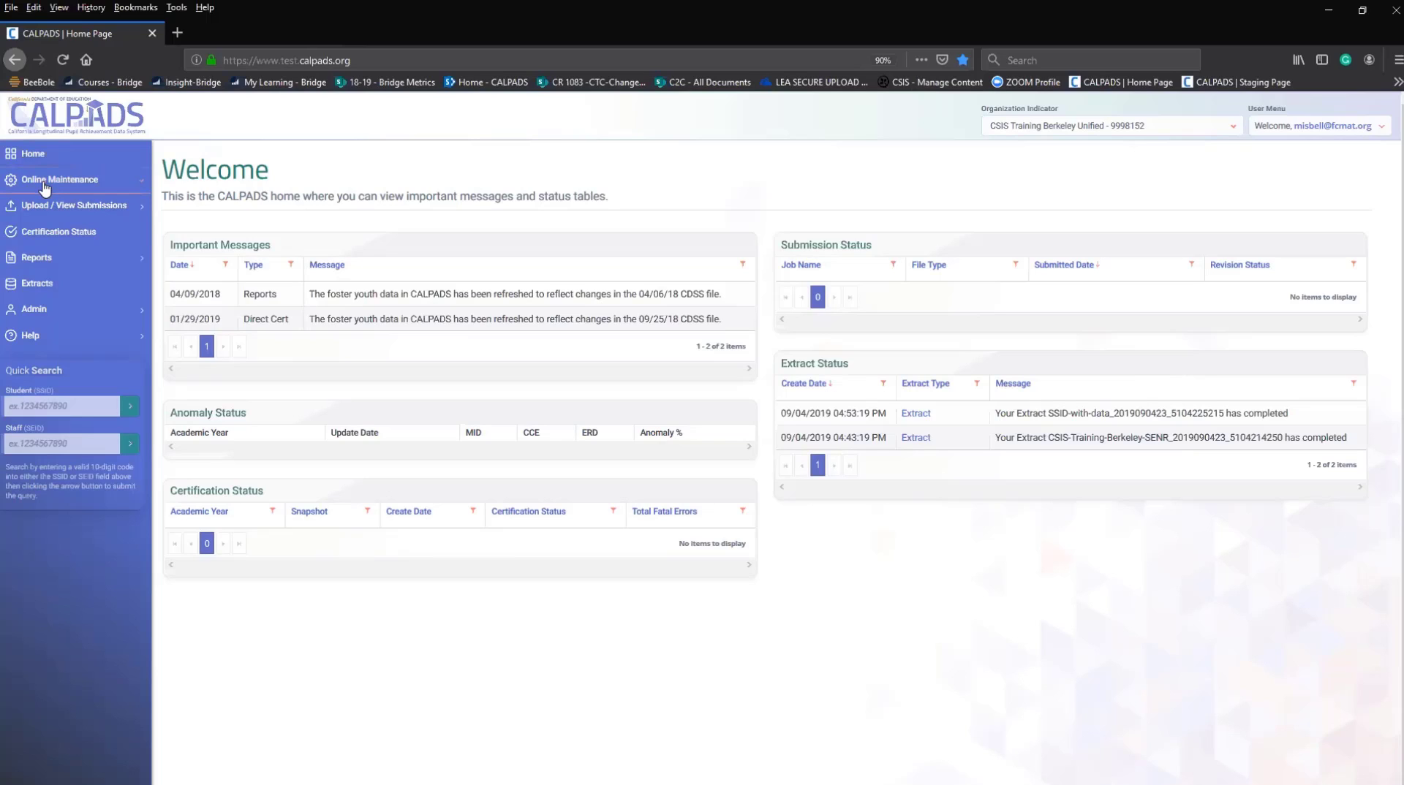
{"action": "left_click", "coordinate": [45, 182]}
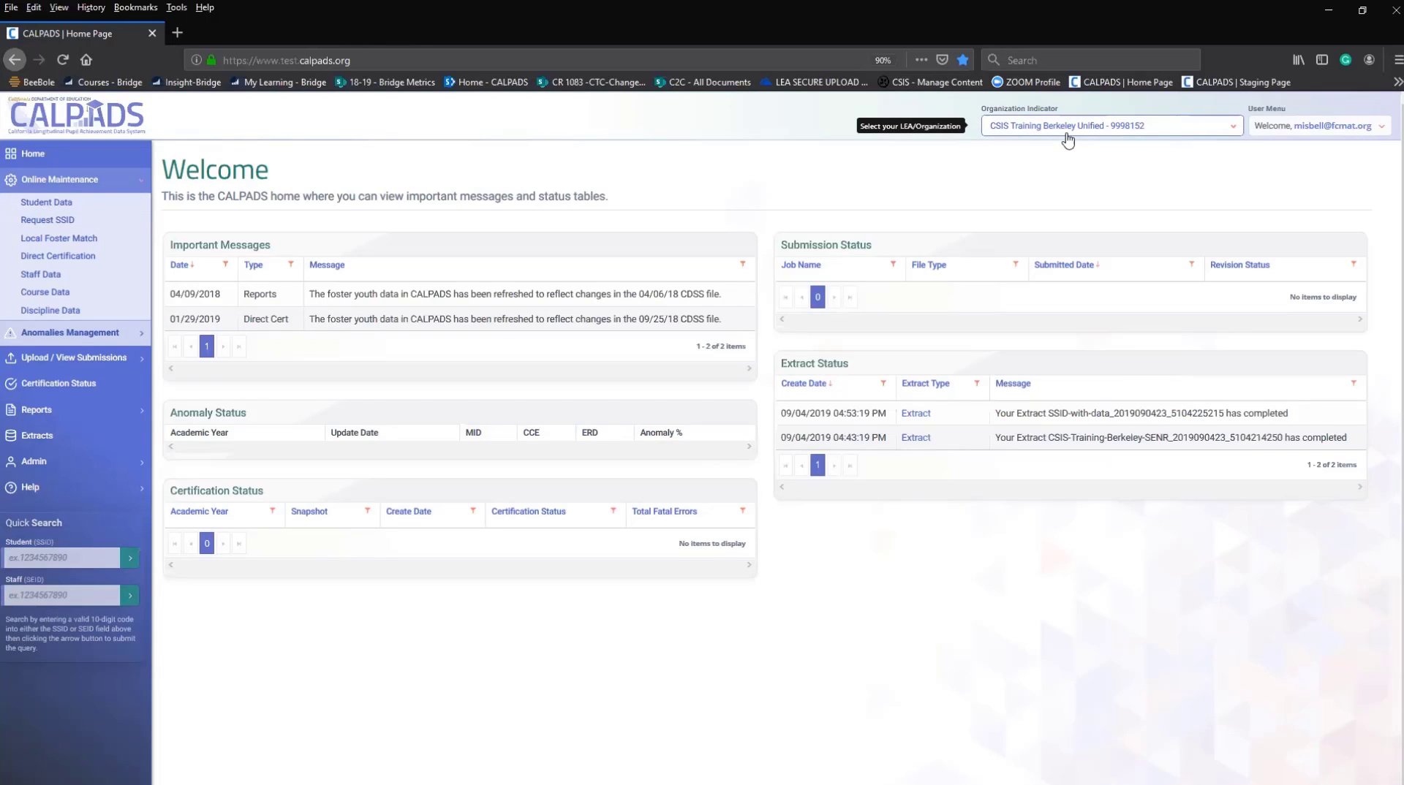
Open Student Data maintenance, fill an SSID from history, then go to Search by Demographics / Request SSID.
{"action": "left_click", "coordinate": [39, 206]}
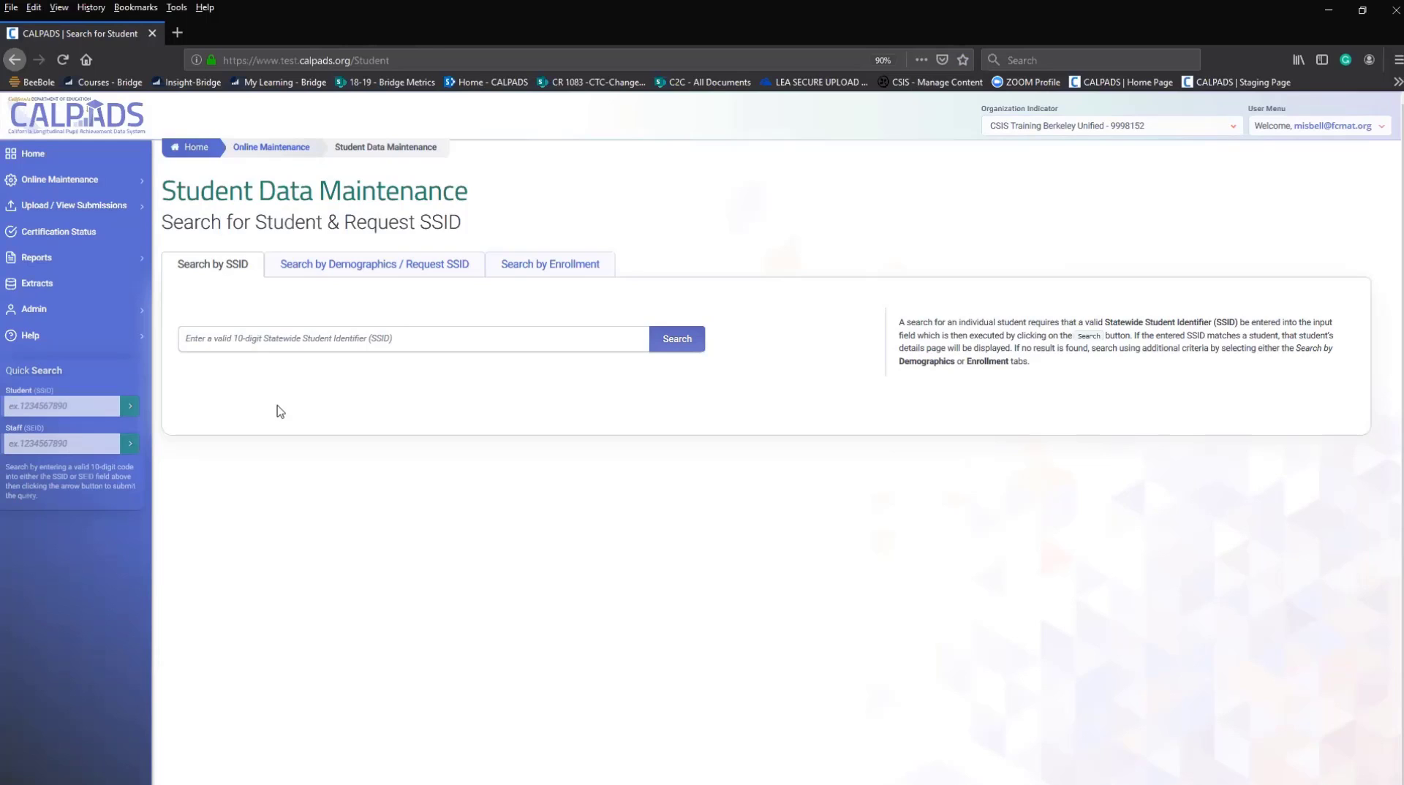
{"action": "left_click", "coordinate": [321, 342]}
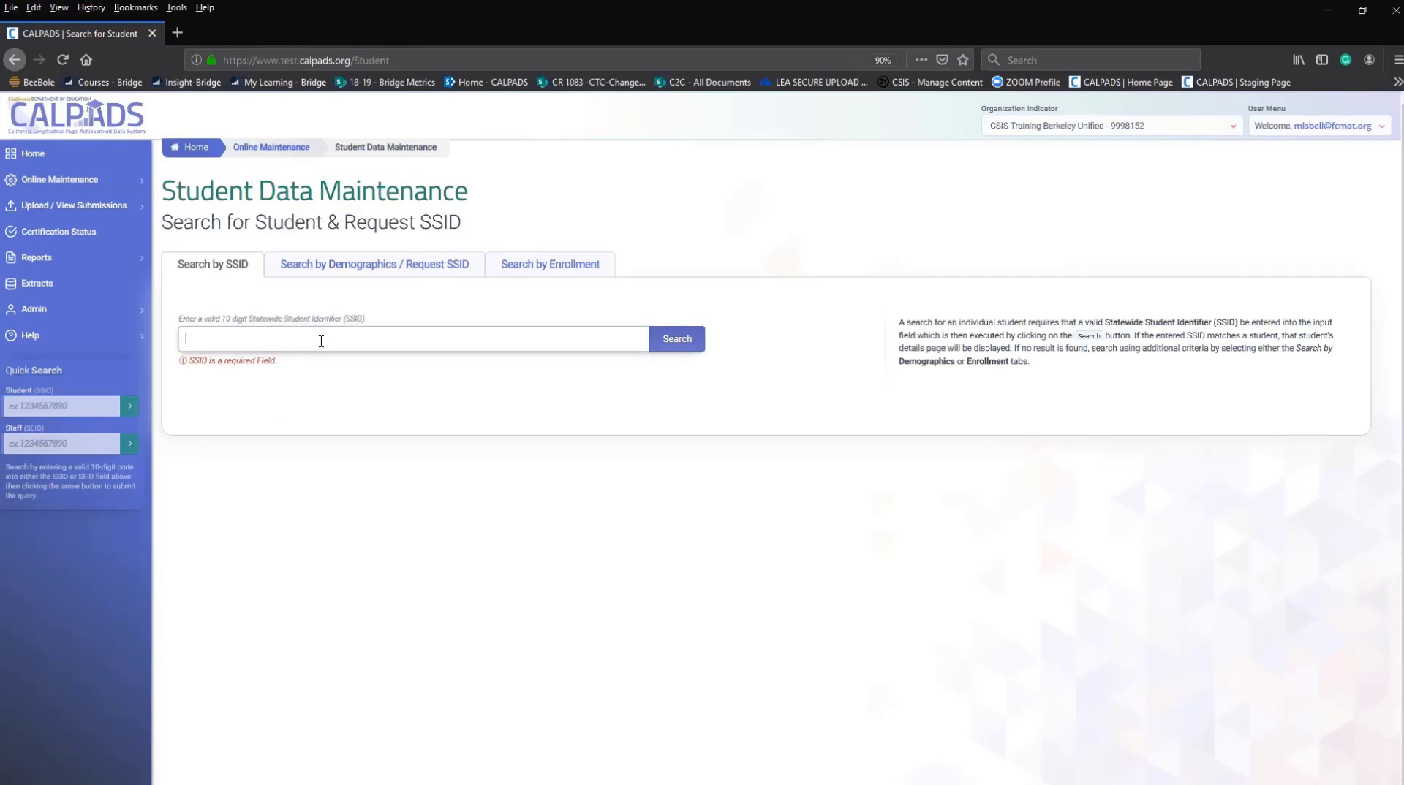
{"action": "type", "text": "6"}
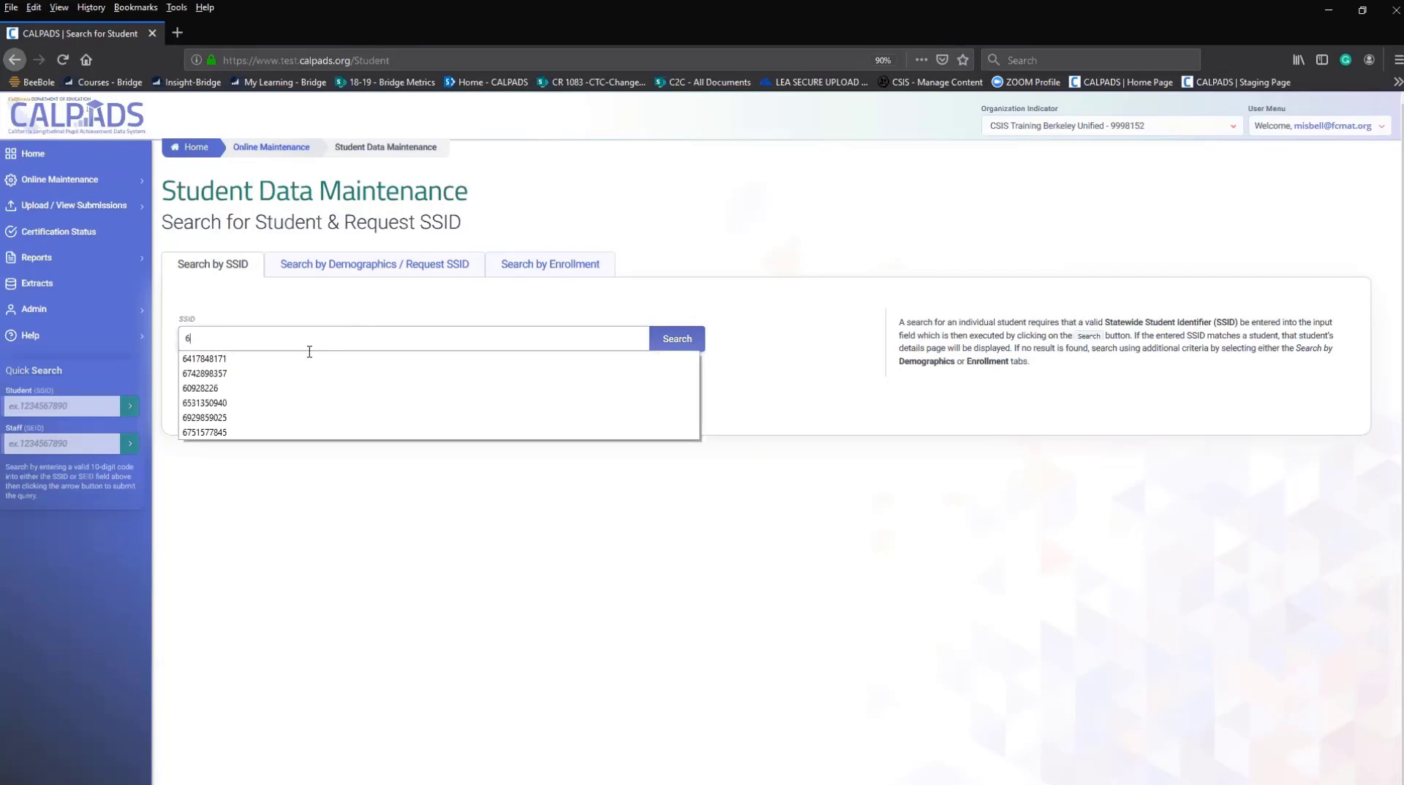
{"action": "left_click", "coordinate": [207, 360]}
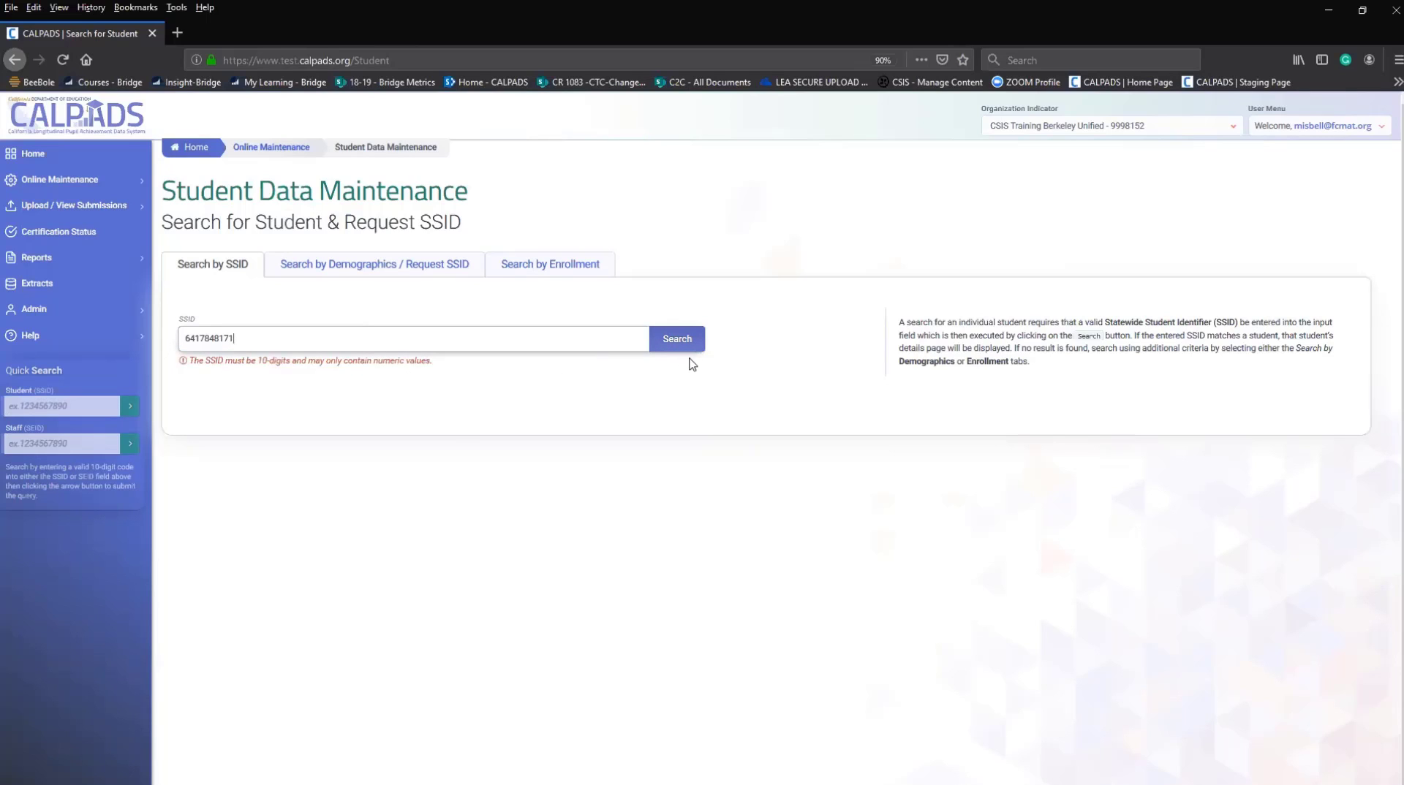
{"action": "left_click", "coordinate": [362, 271]}
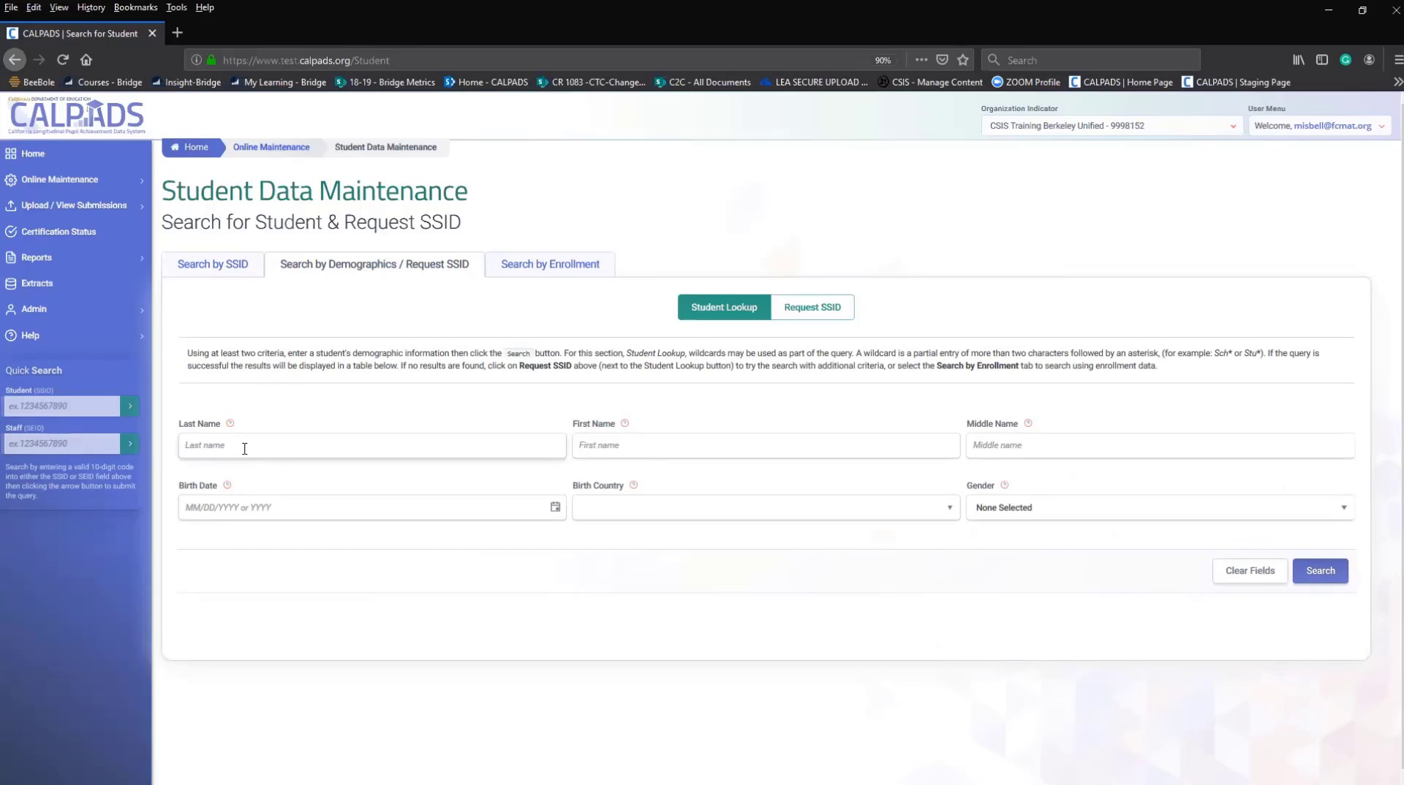
Autofill the test student's last, first and middle names with birth country UNITED STATES-US.
{"action": "left_click", "coordinate": [339, 448]}
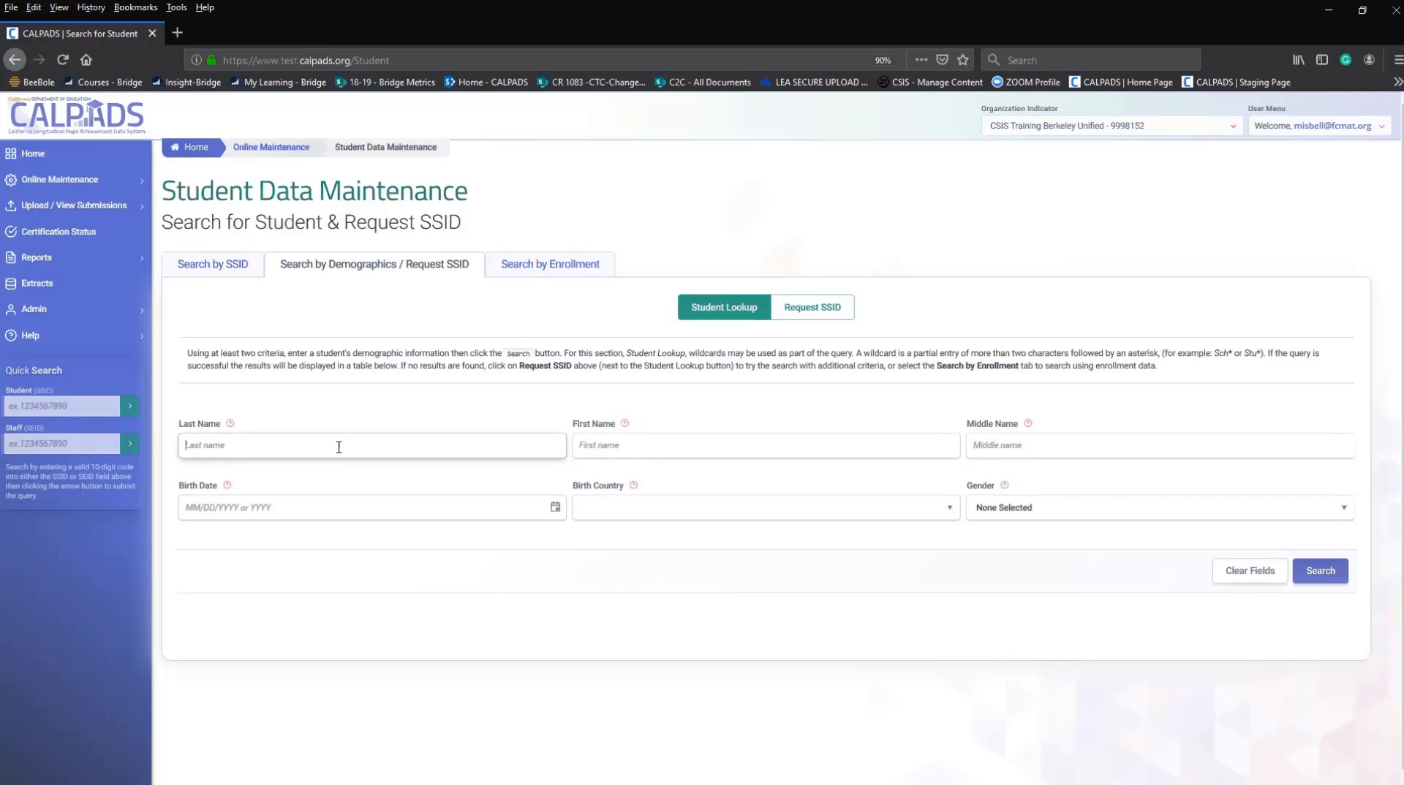
{"action": "type", "text": "no"}
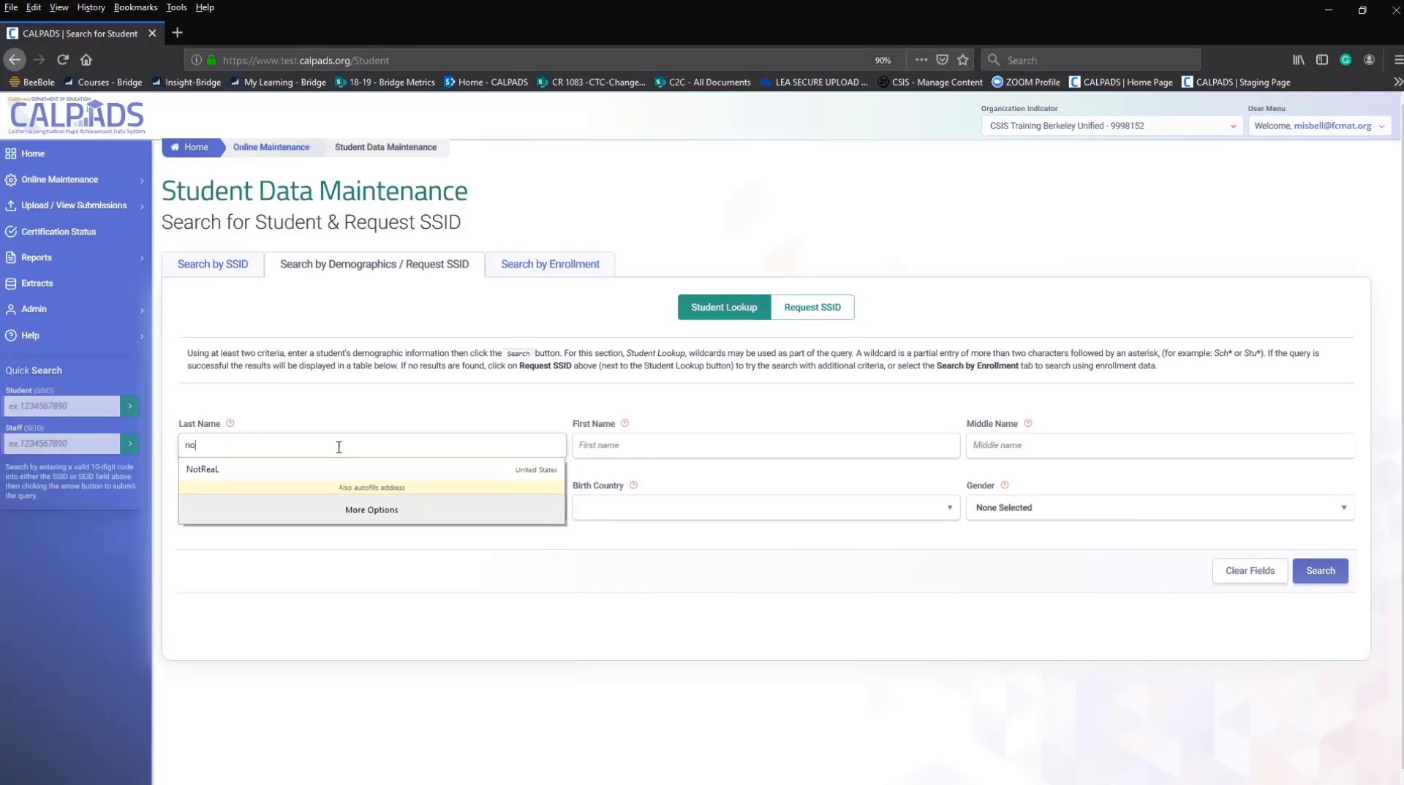
{"action": "left_click", "coordinate": [205, 469]}
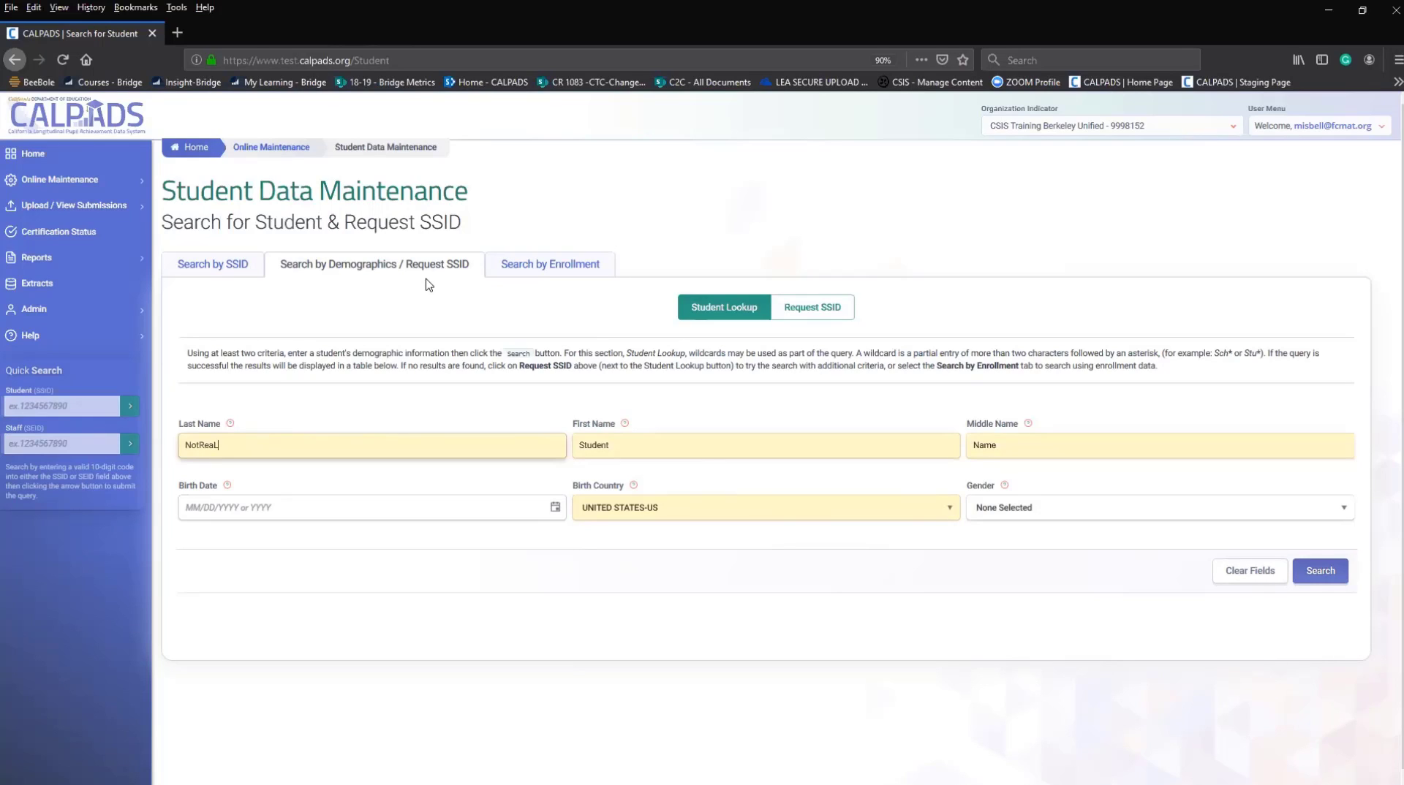
{"action": "double_click", "coordinate": [343, 451]}
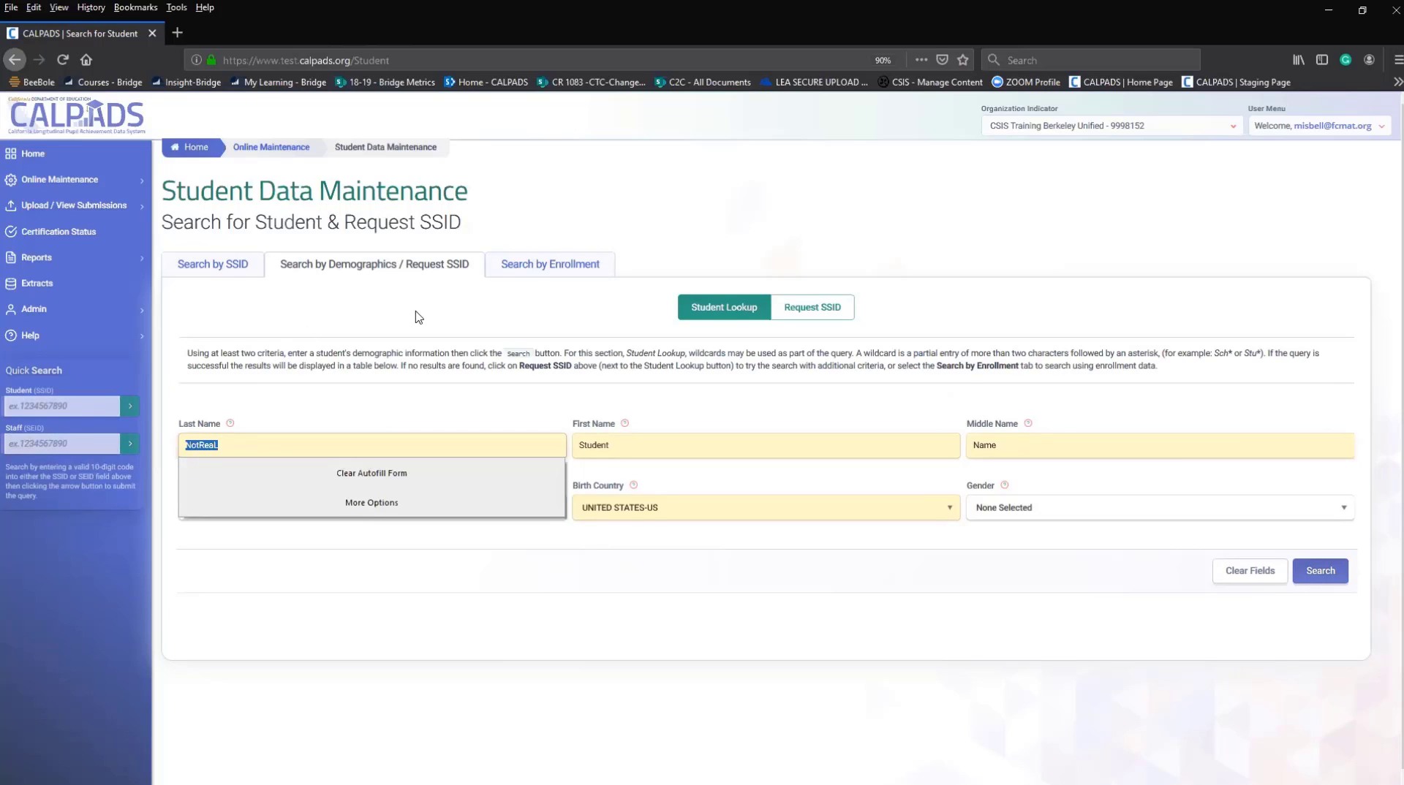
{"action": "left_click", "coordinate": [535, 269]}
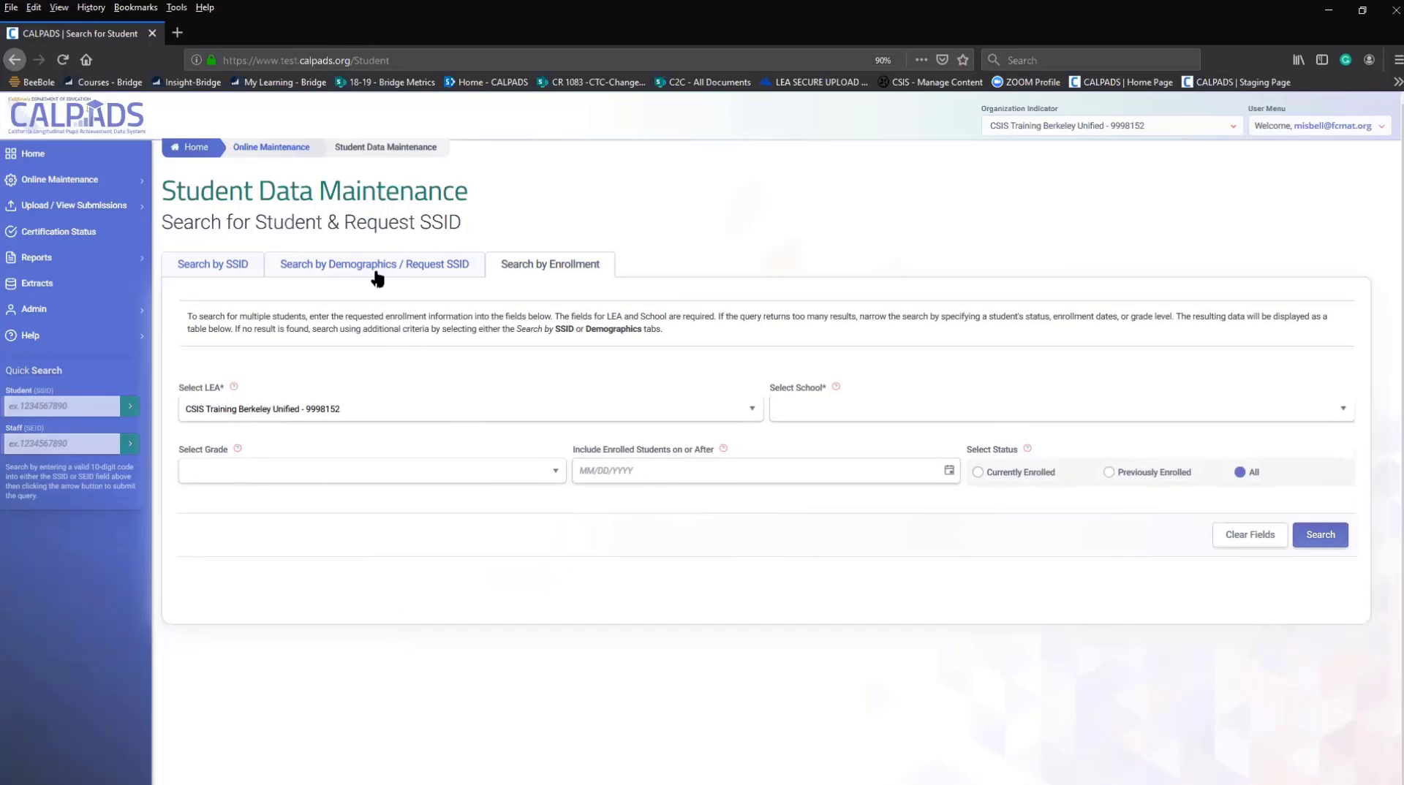
{"action": "left_click", "coordinate": [369, 265]}
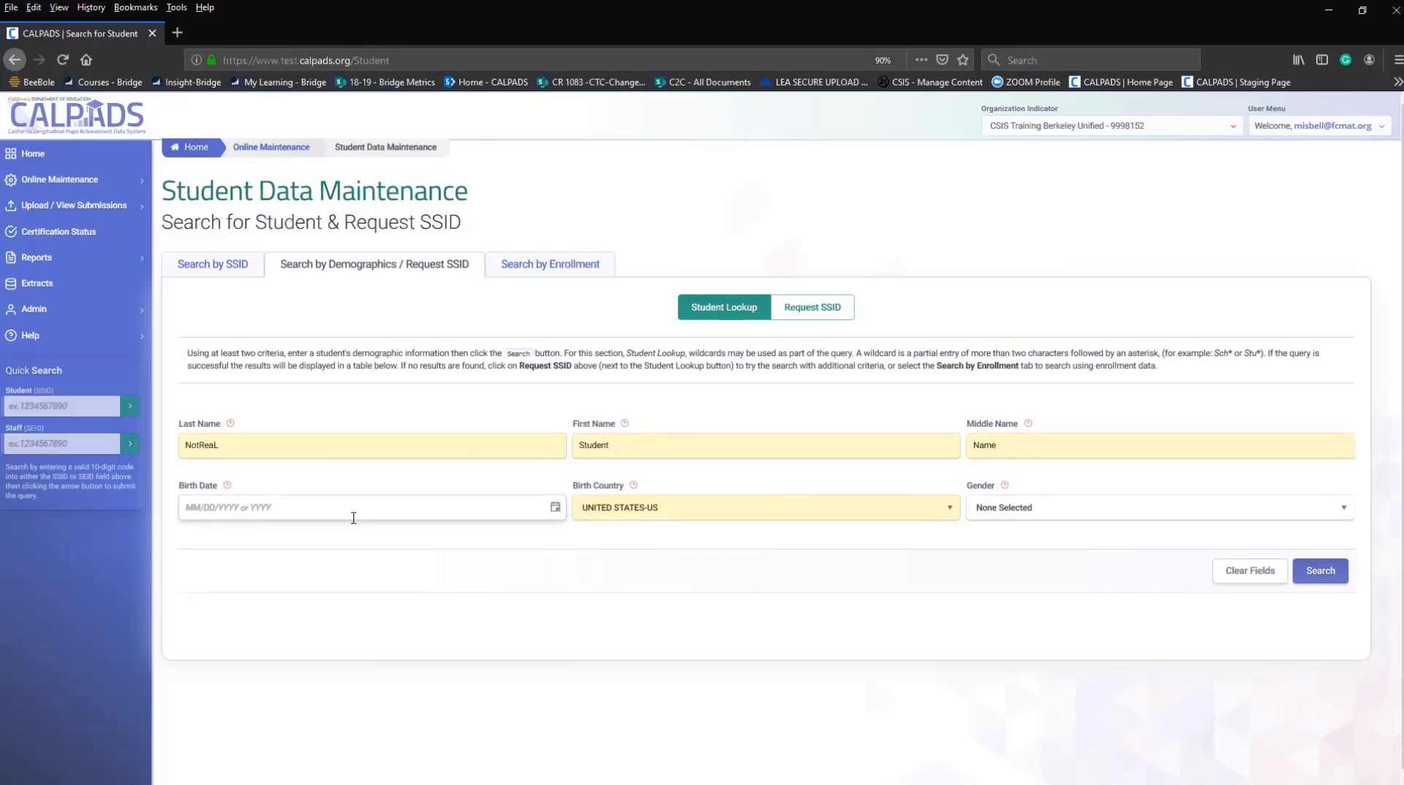
{"action": "mouse_move", "coordinate": [230, 426]}
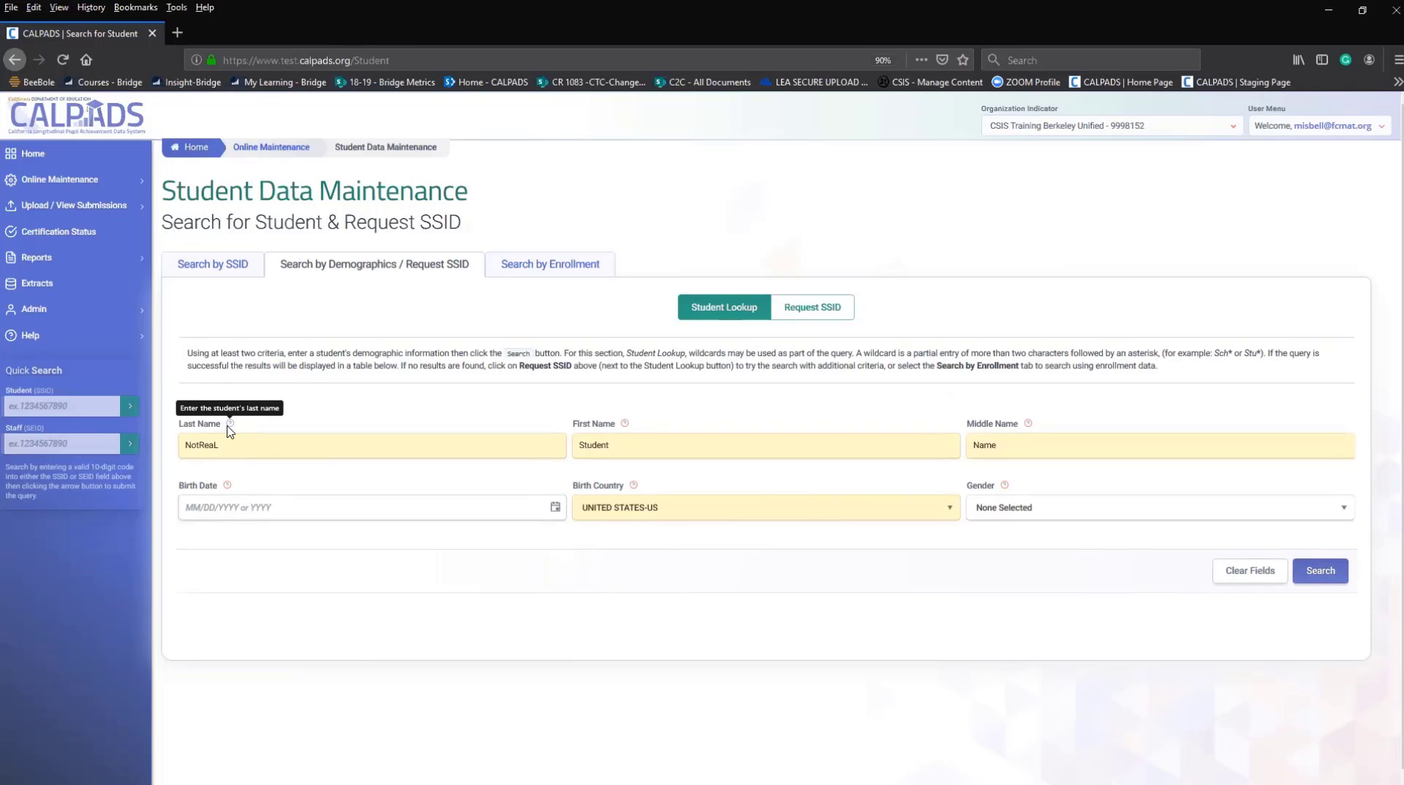
{"action": "mouse_move", "coordinate": [228, 486]}
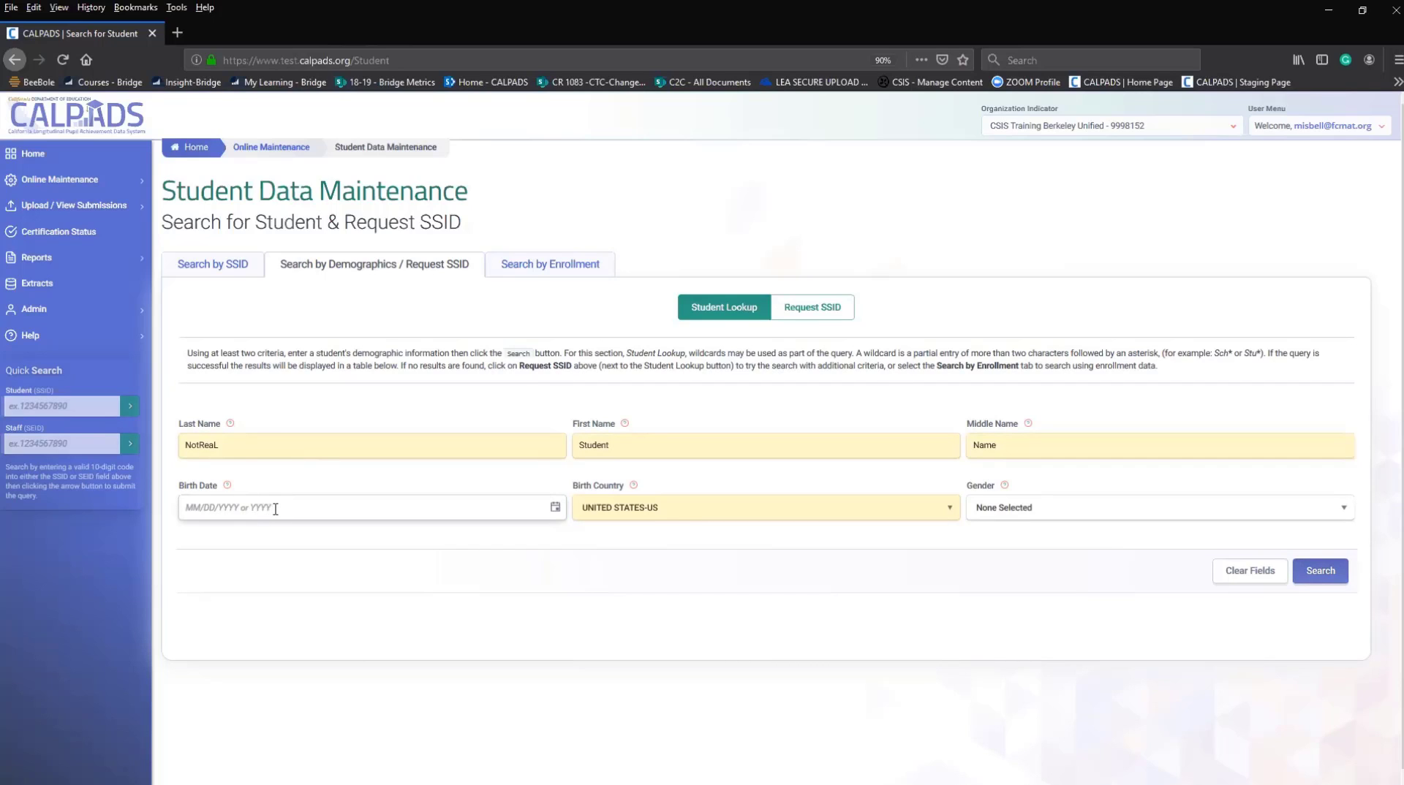
Pick birth date 11/22/2007 through the calendar's year and month views.
{"action": "left_click", "coordinate": [556, 508]}
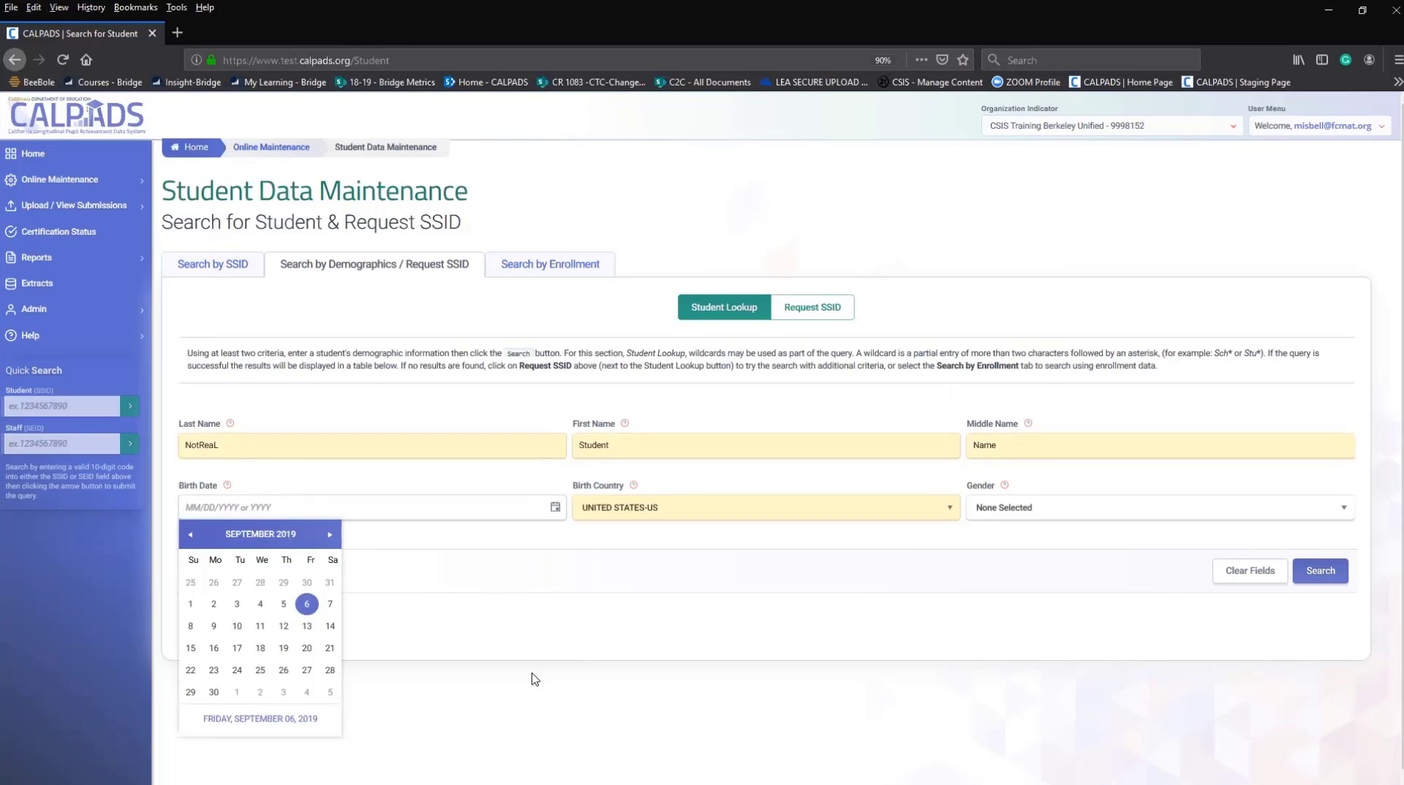
{"action": "left_click", "coordinate": [189, 534]}
{"action": "left_click", "coordinate": [189, 535]}
{"action": "left_click", "coordinate": [189, 534]}
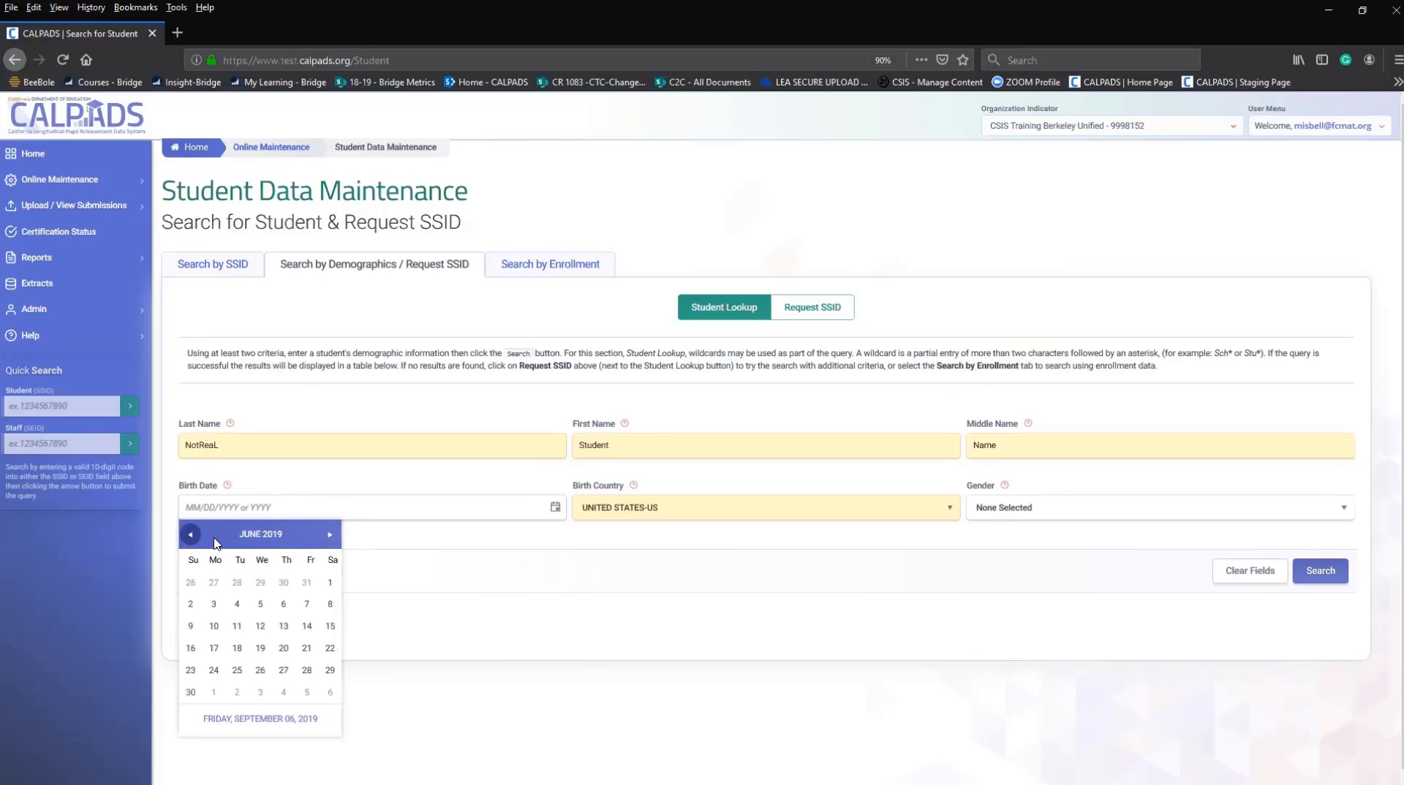
{"action": "left_click", "coordinate": [330, 534]}
{"action": "left_click", "coordinate": [329, 534]}
{"action": "left_click", "coordinate": [330, 534]}
{"action": "left_click", "coordinate": [248, 539]}
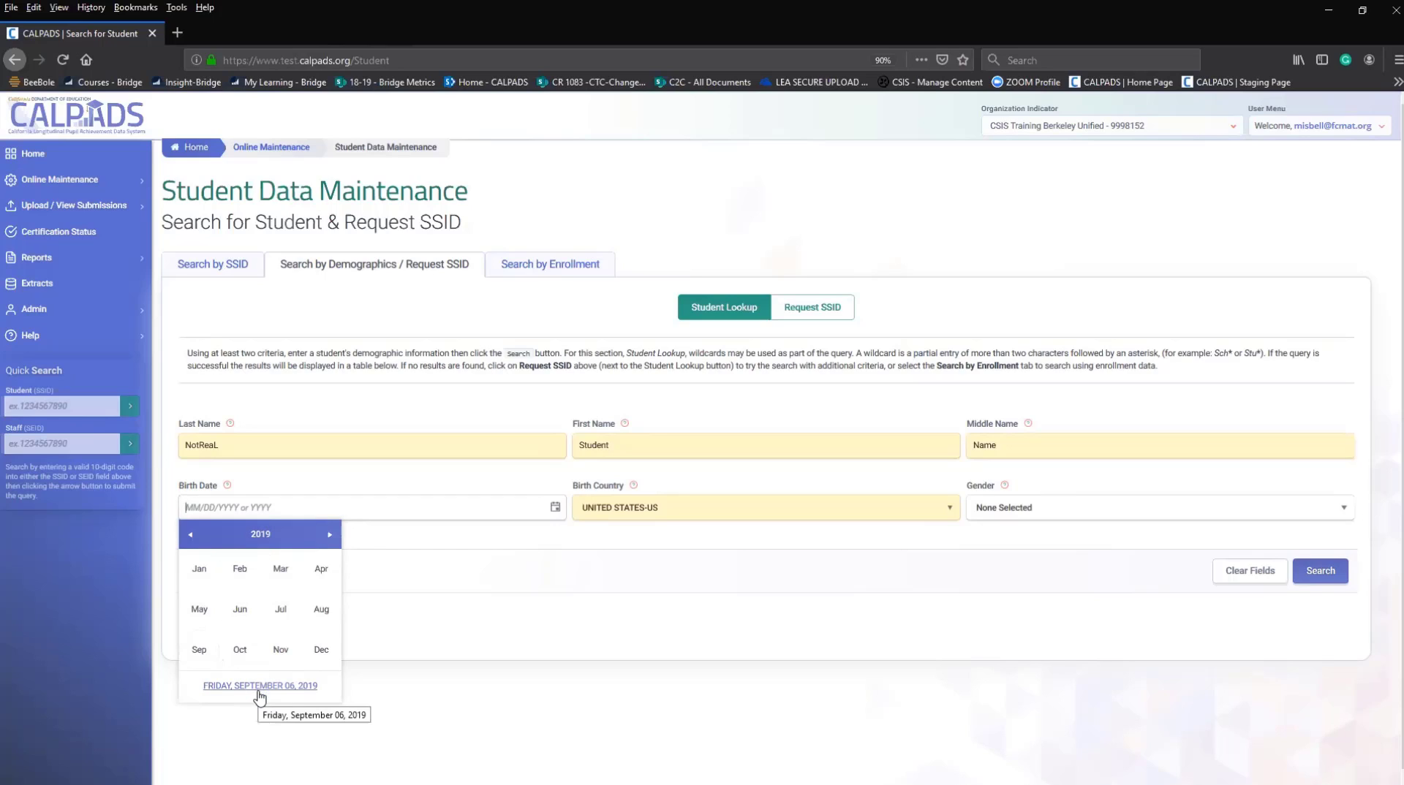
{"action": "left_click", "coordinate": [255, 535]}
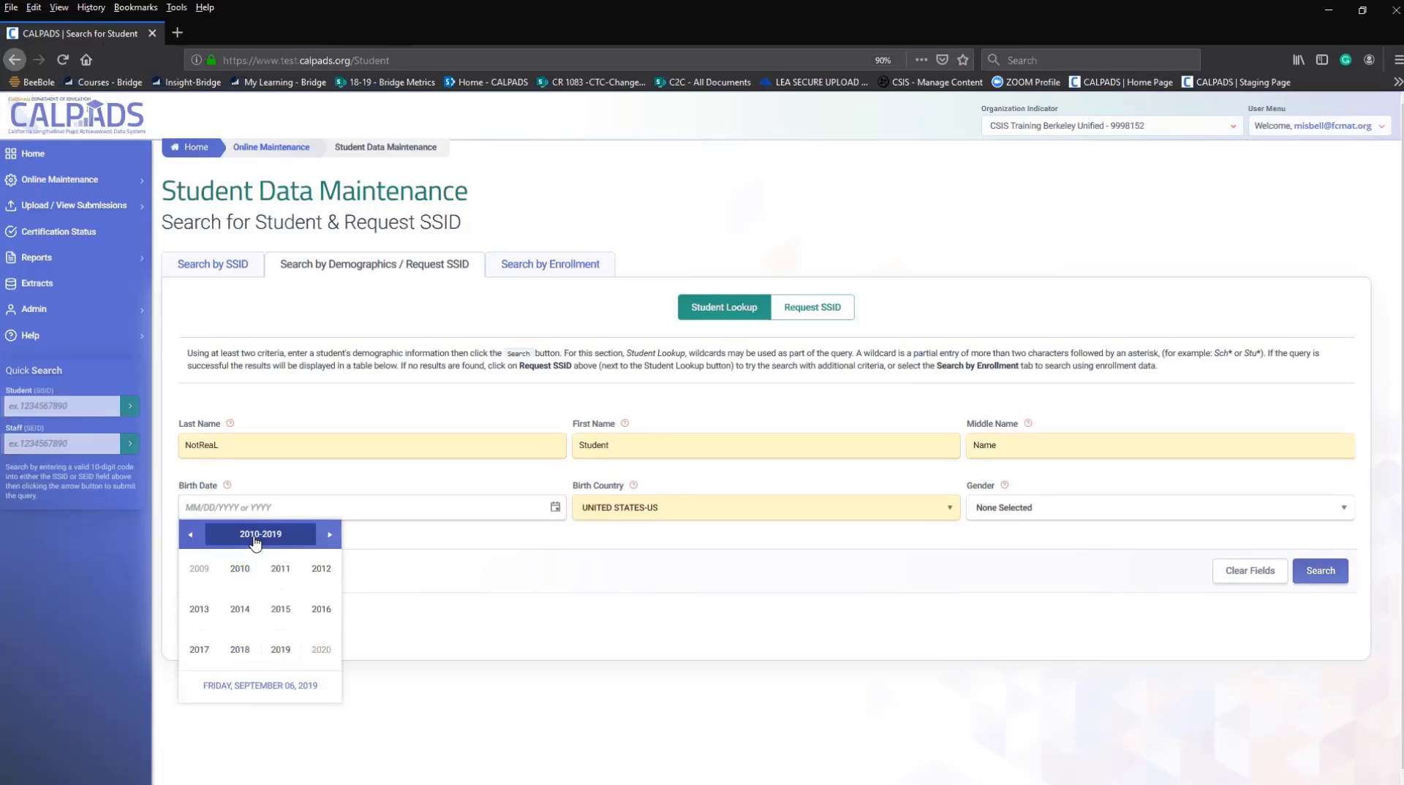
{"action": "left_click", "coordinate": [191, 536]}
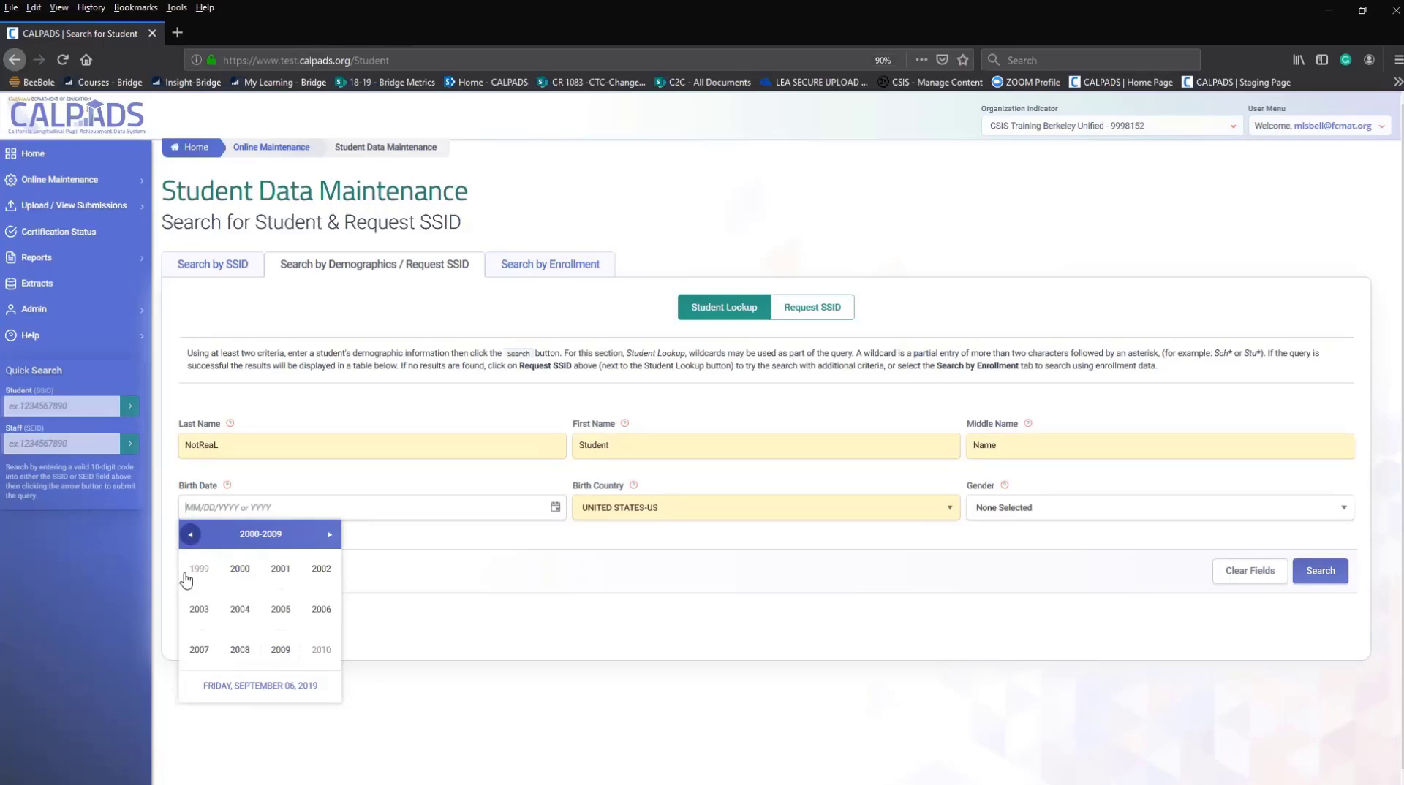
{"action": "left_click", "coordinate": [198, 651]}
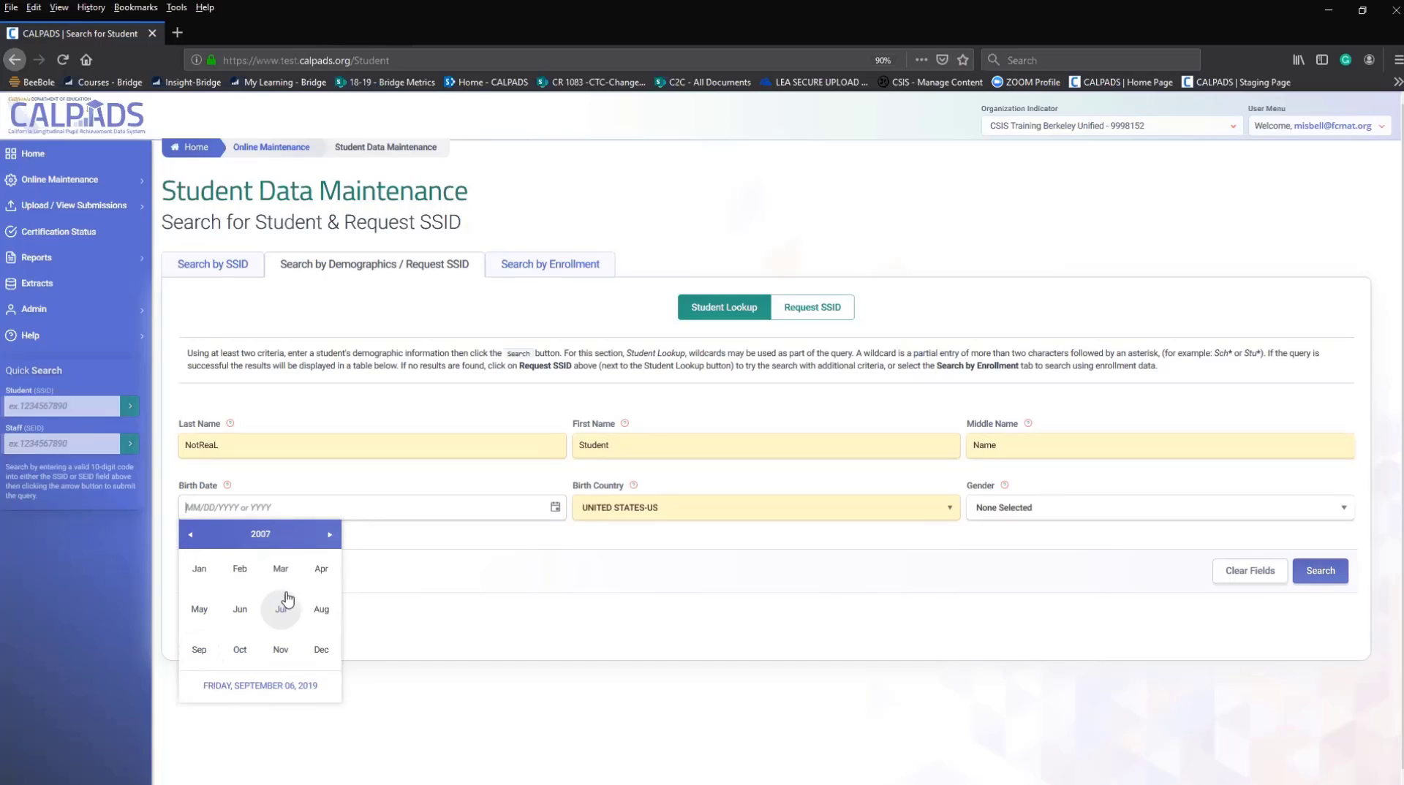
{"action": "left_click", "coordinate": [287, 650]}
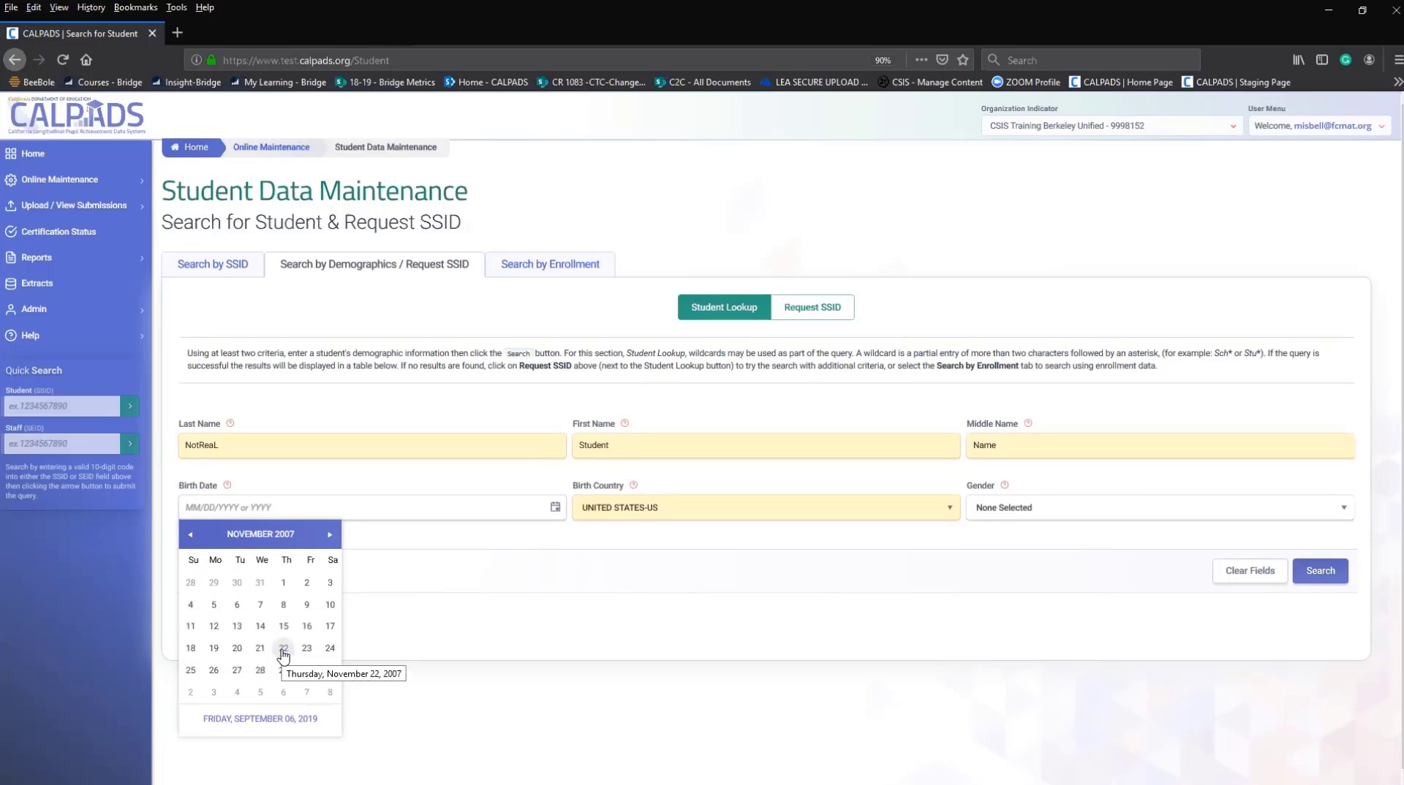
{"action": "left_click", "coordinate": [283, 653]}
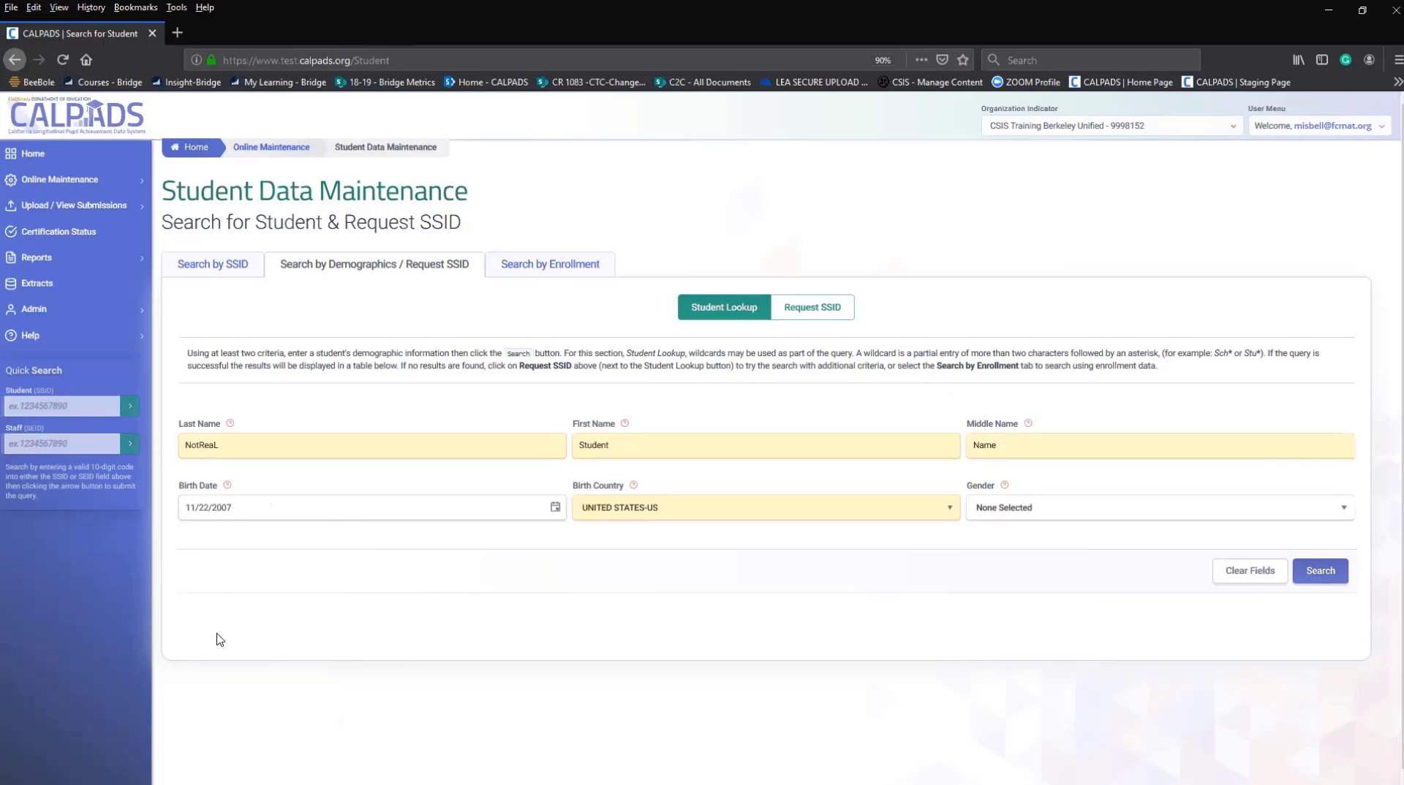
Run the demographic search (no match), then search by the student's SSID filled from history.
{"action": "left_click", "coordinate": [1322, 571]}
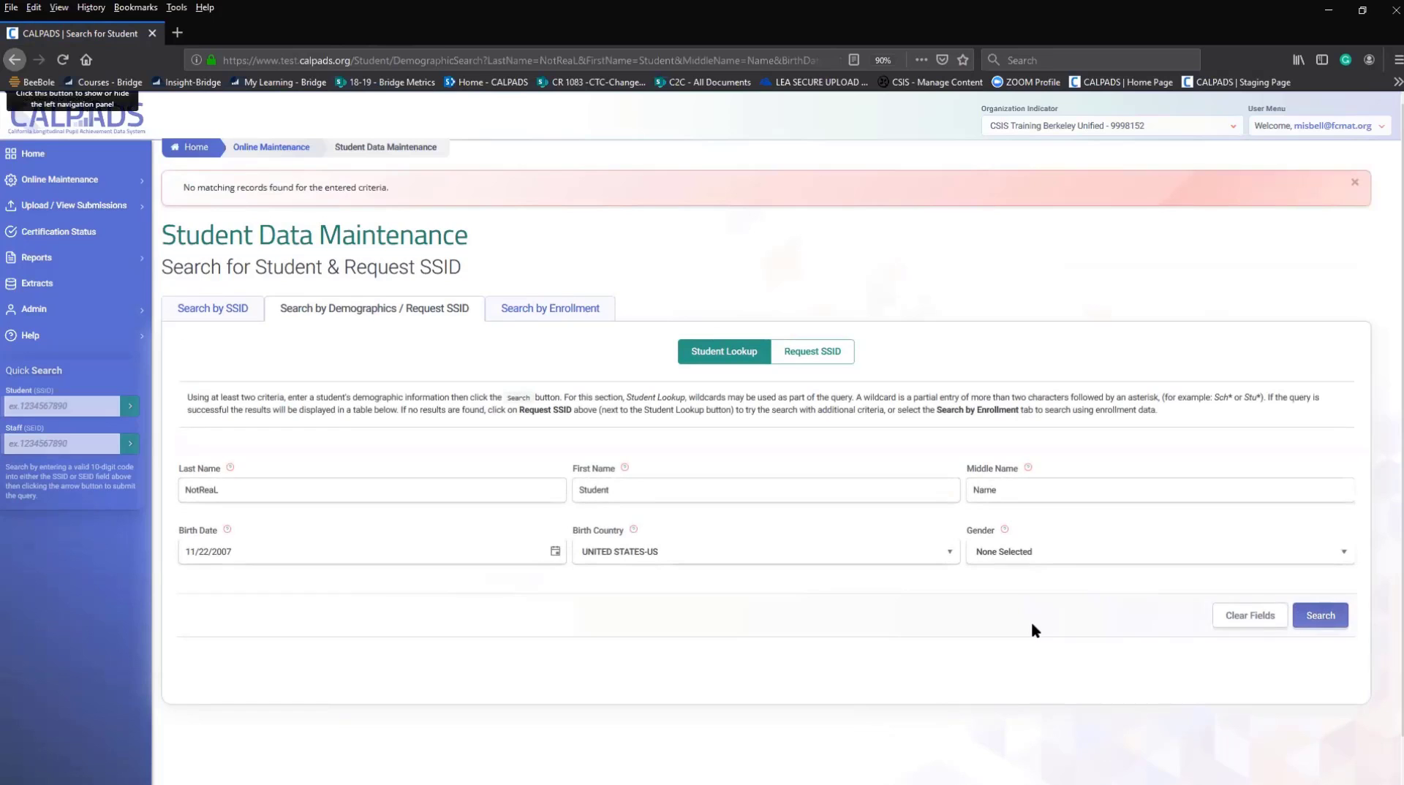
{"action": "left_click", "coordinate": [240, 313]}
{"action": "left_click", "coordinate": [268, 383]}
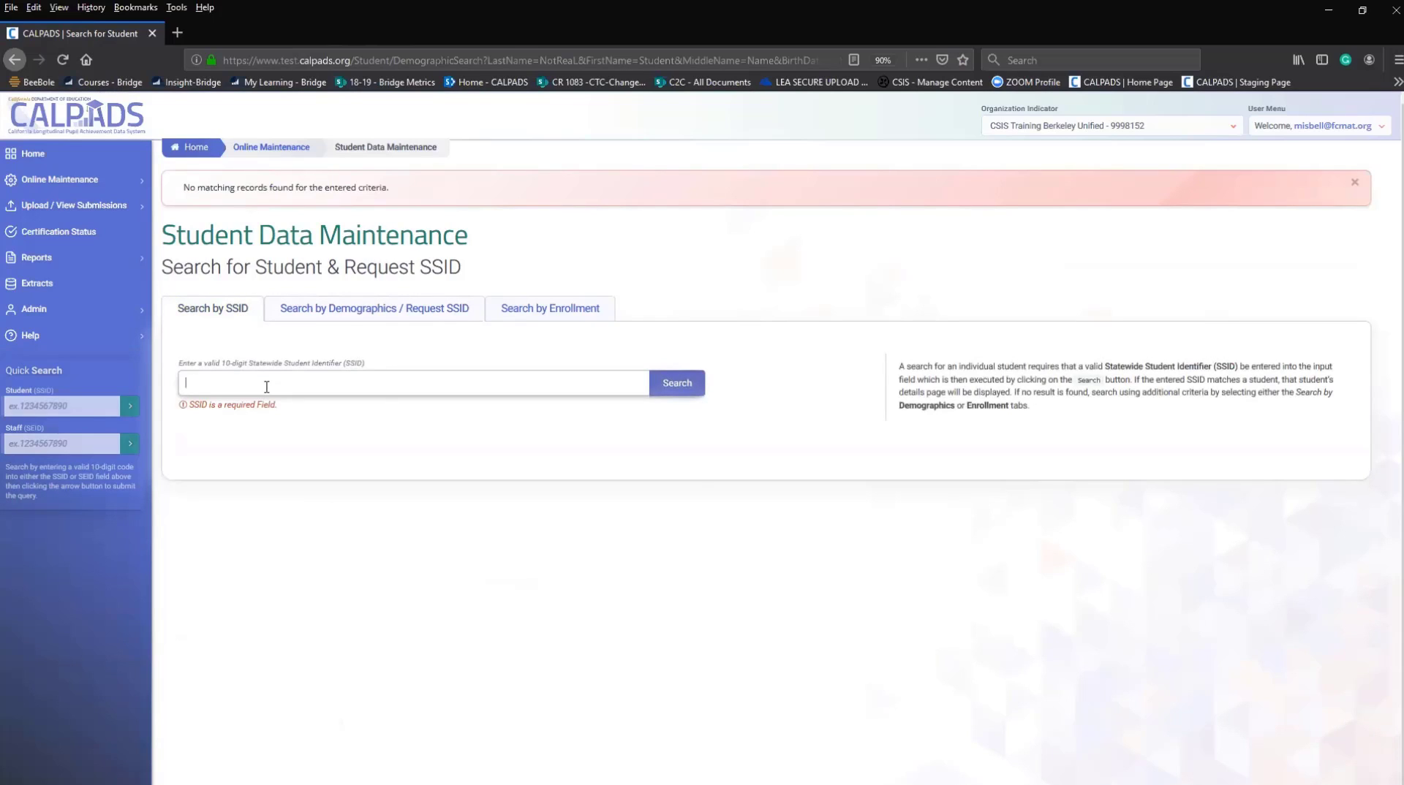
{"action": "type", "text": "6"}
{"action": "left_click", "coordinate": [210, 406]}
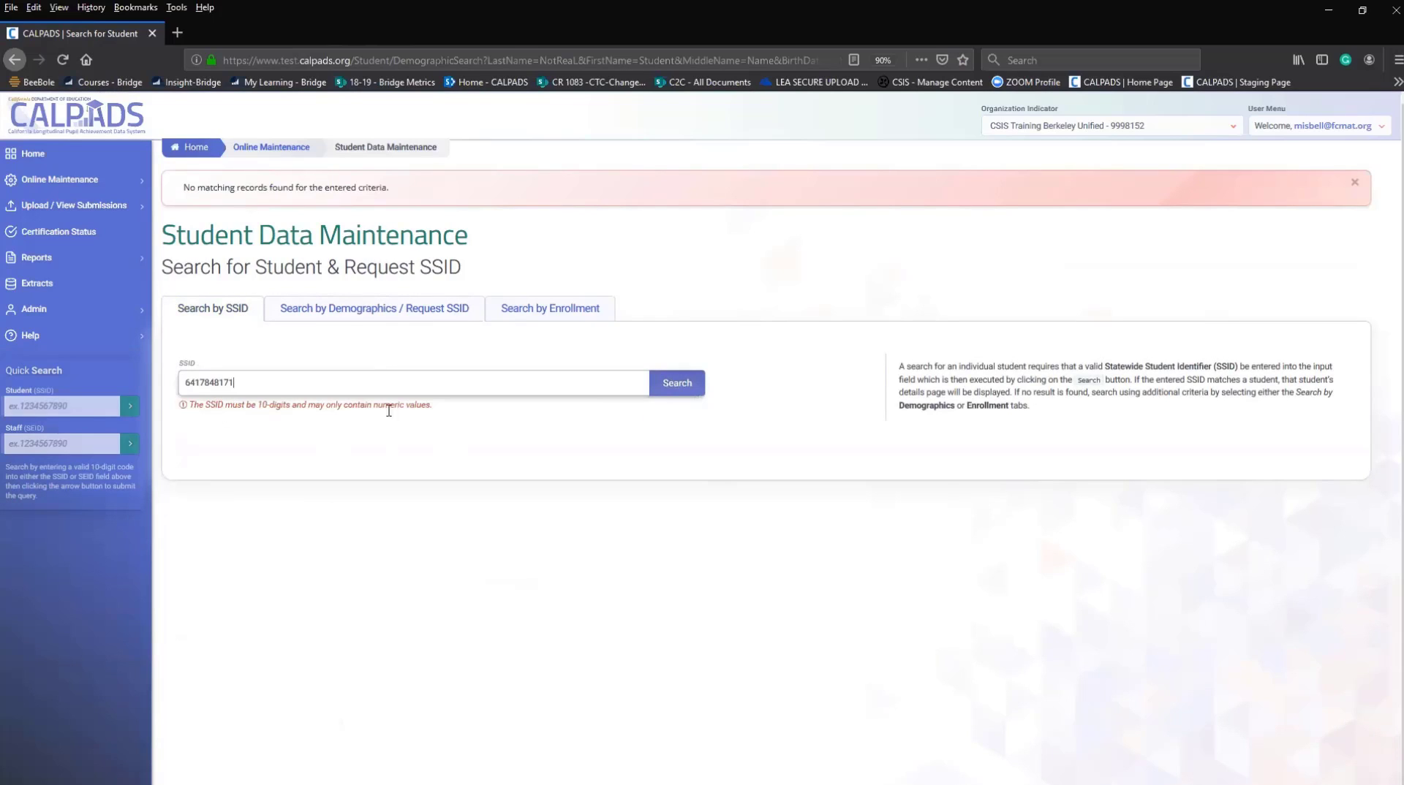
{"action": "left_click", "coordinate": [689, 389]}
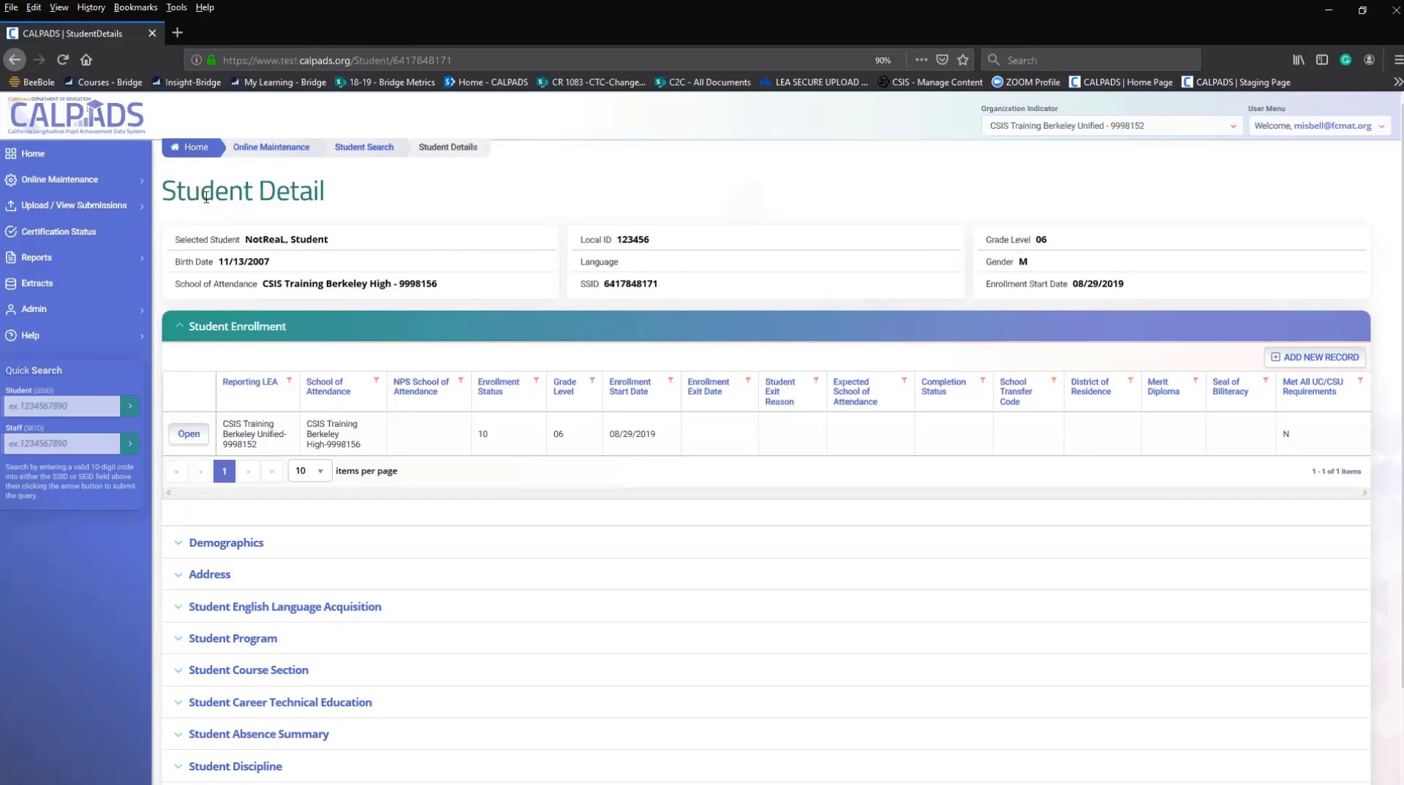
{"action": "left_click", "coordinate": [177, 327]}
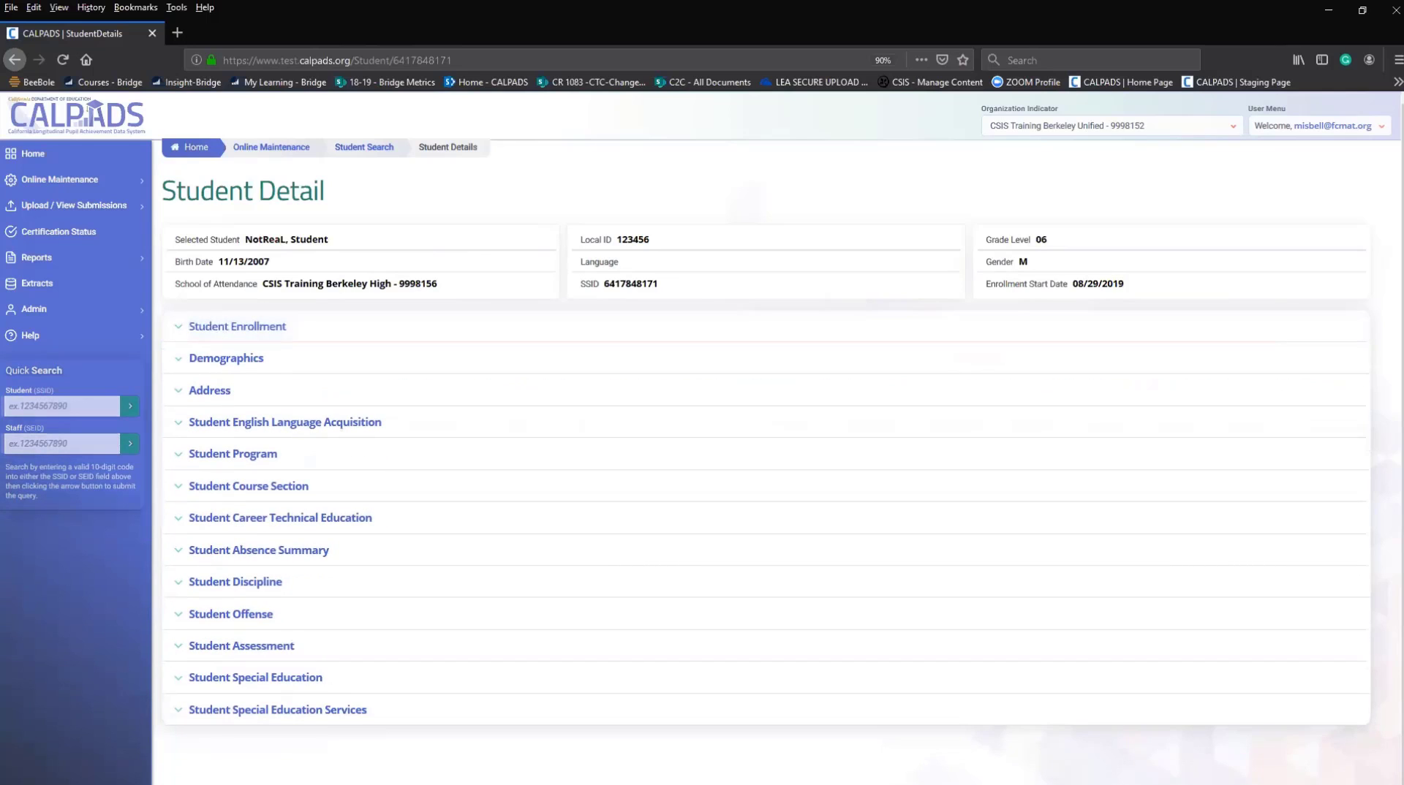
{"action": "left_click", "coordinate": [182, 334]}
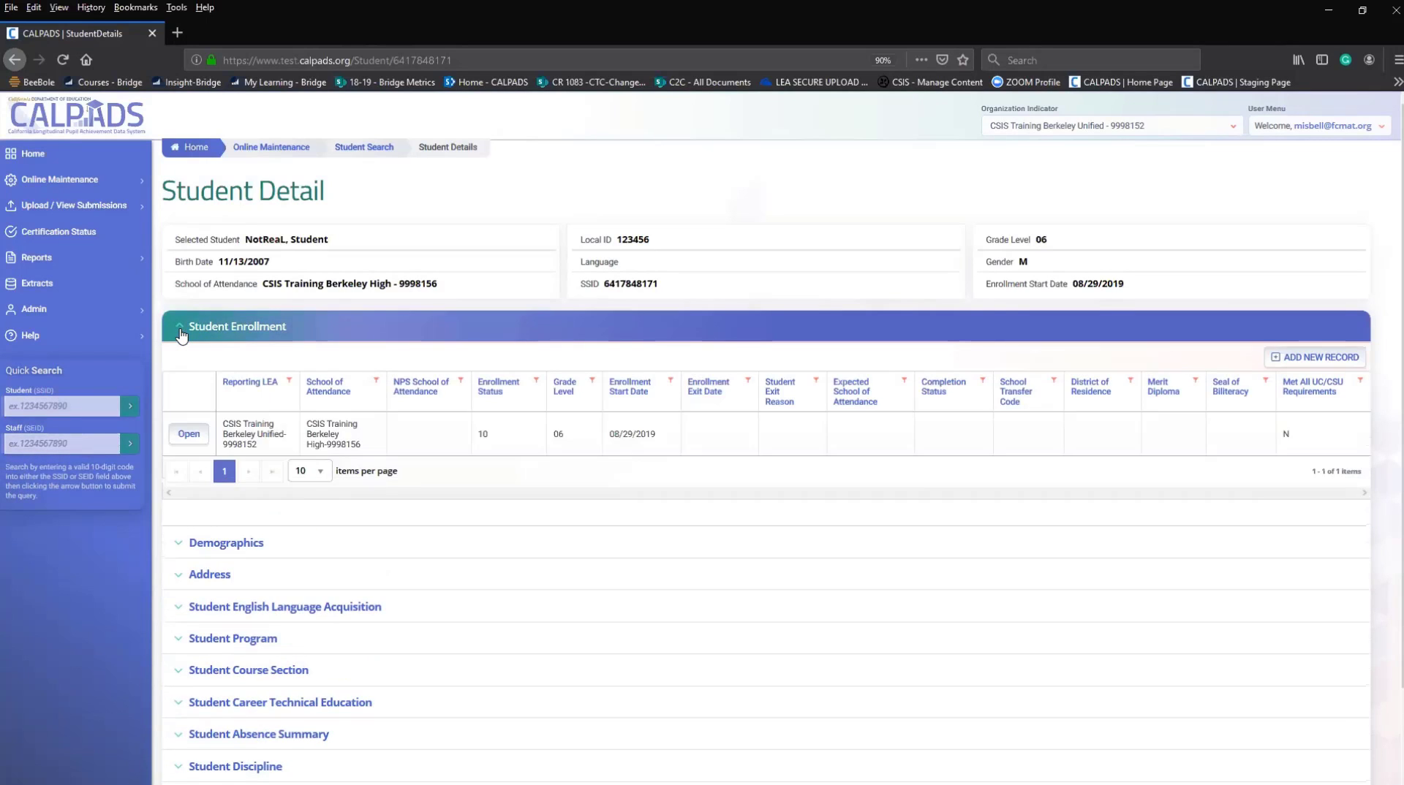
{"action": "left_click", "coordinate": [182, 334]}
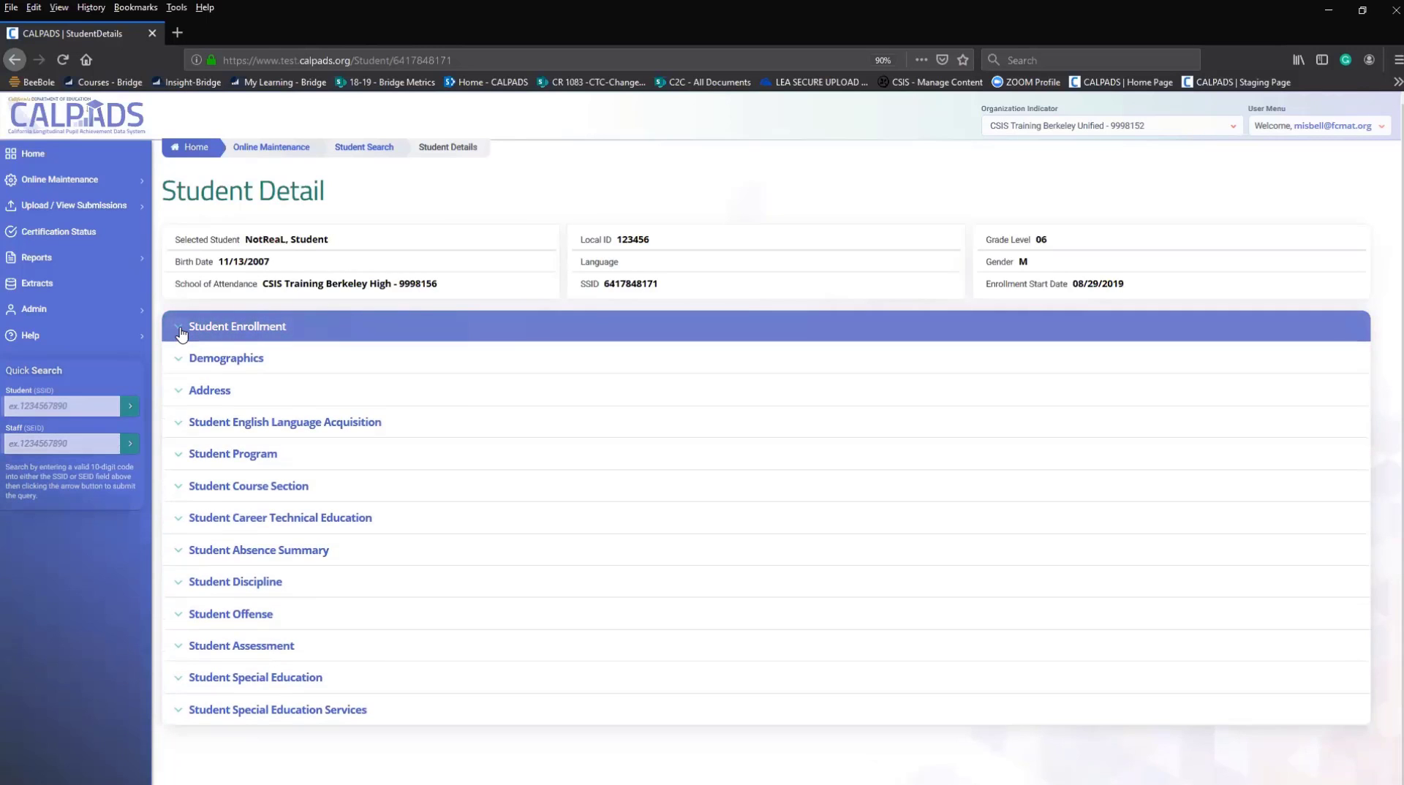
{"action": "left_click", "coordinate": [182, 335]}
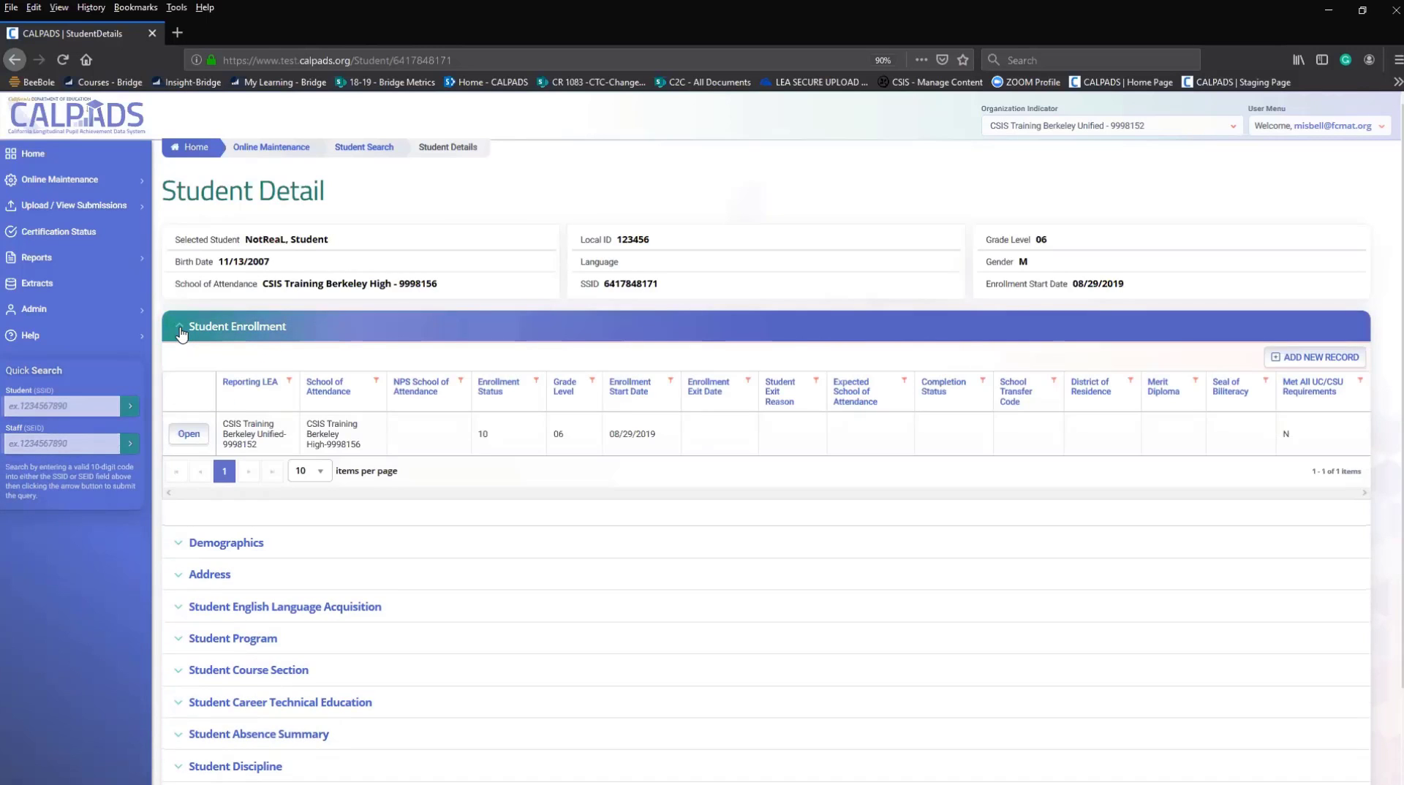
{"action": "left_click", "coordinate": [182, 334]}
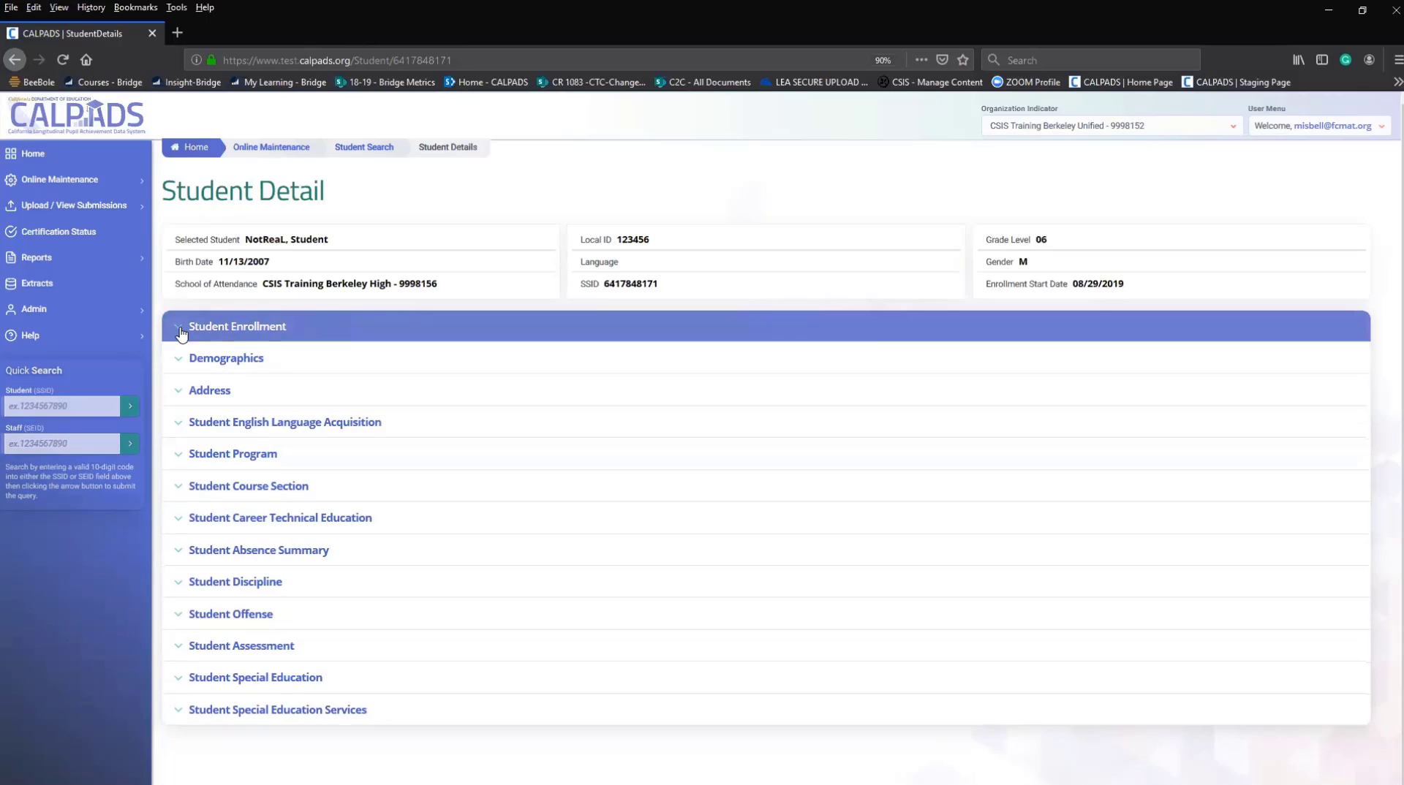
{"action": "left_click", "coordinate": [182, 334]}
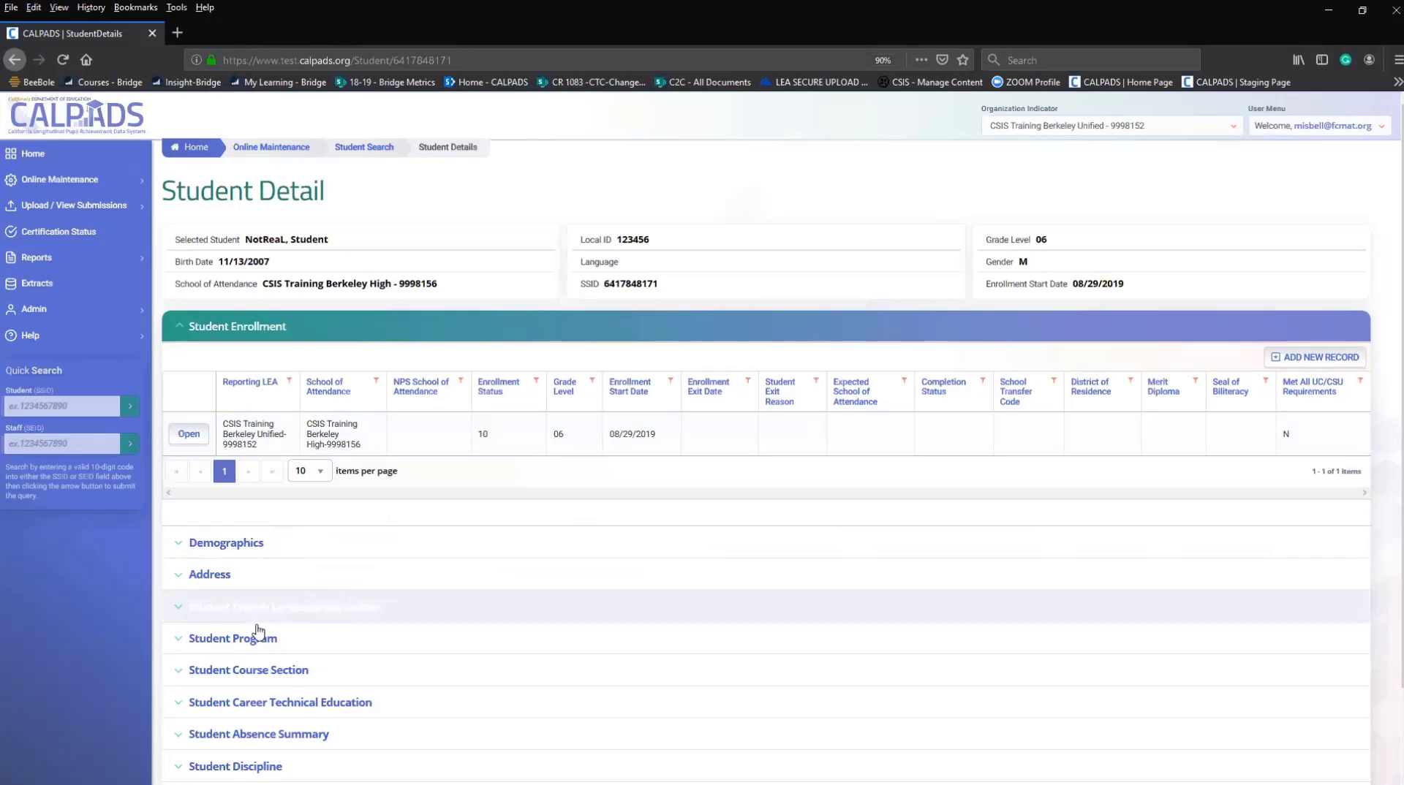
Expand Student English Language Acquisition to see its empty table, then select Admin in the sidebar.
{"action": "left_click", "coordinate": [180, 616]}
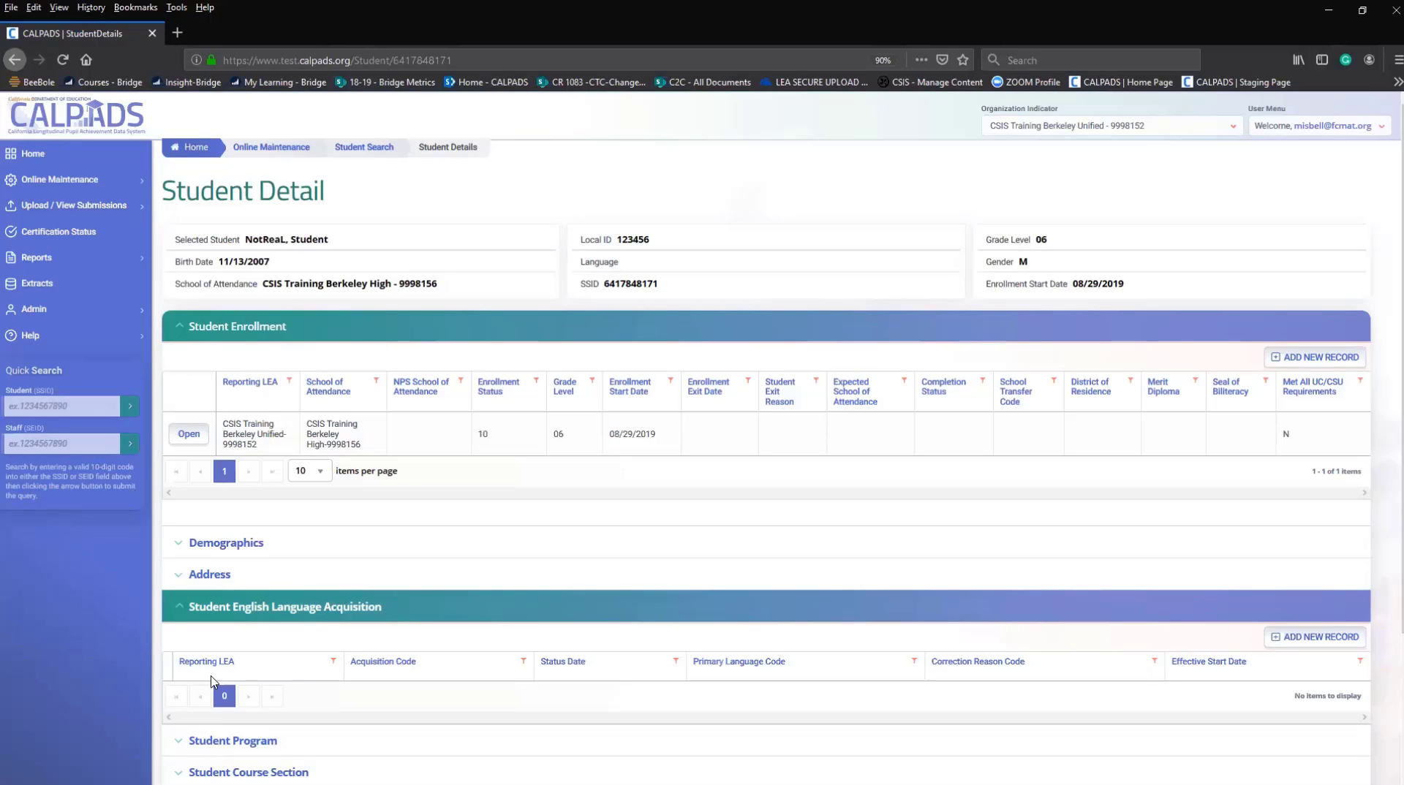
{"action": "left_click", "coordinate": [37, 318]}
Copy the Student Detail page's address and load it in a new Firefox tab.
{"action": "left_click", "coordinate": [462, 62]}
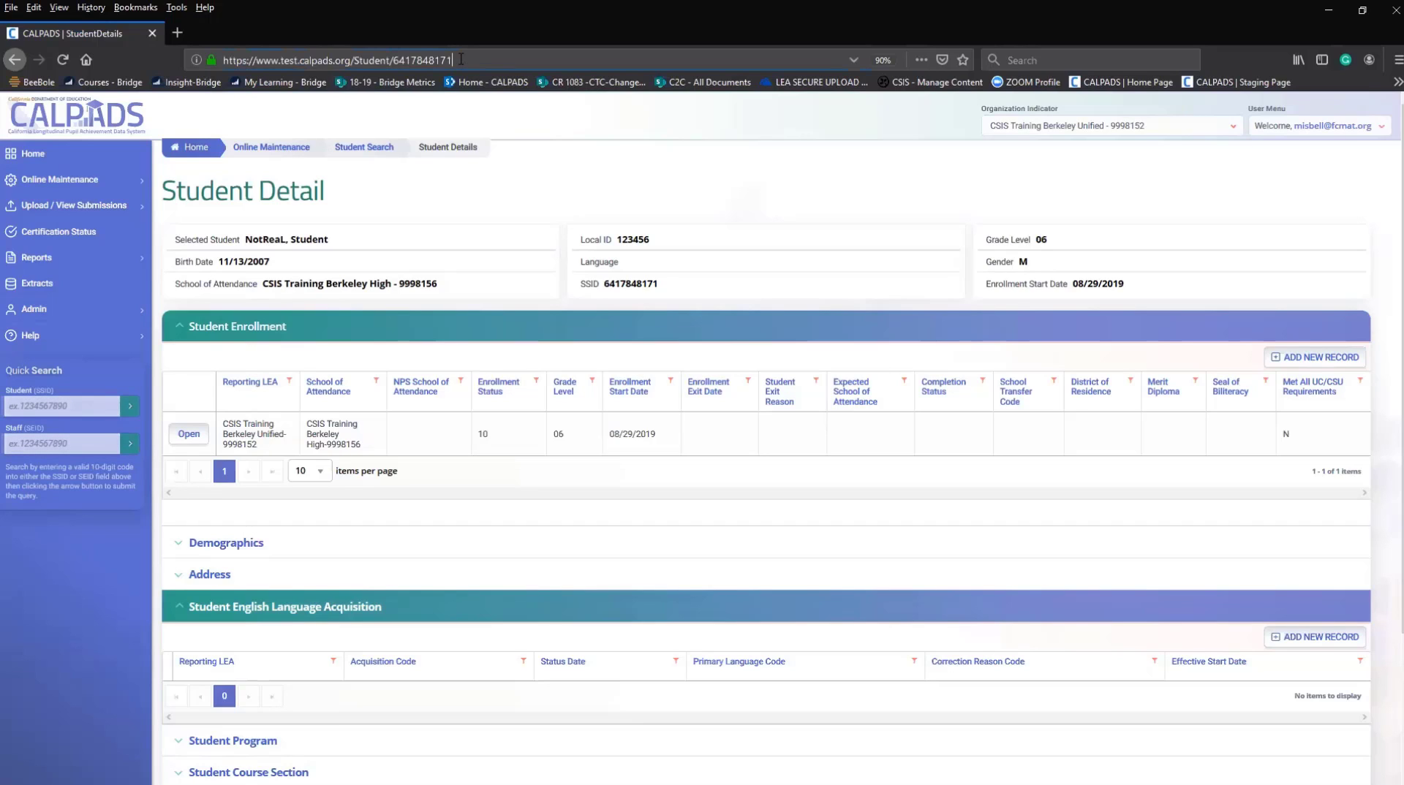
{"action": "right_click", "coordinate": [237, 59]}
{"action": "left_click", "coordinate": [277, 107]}
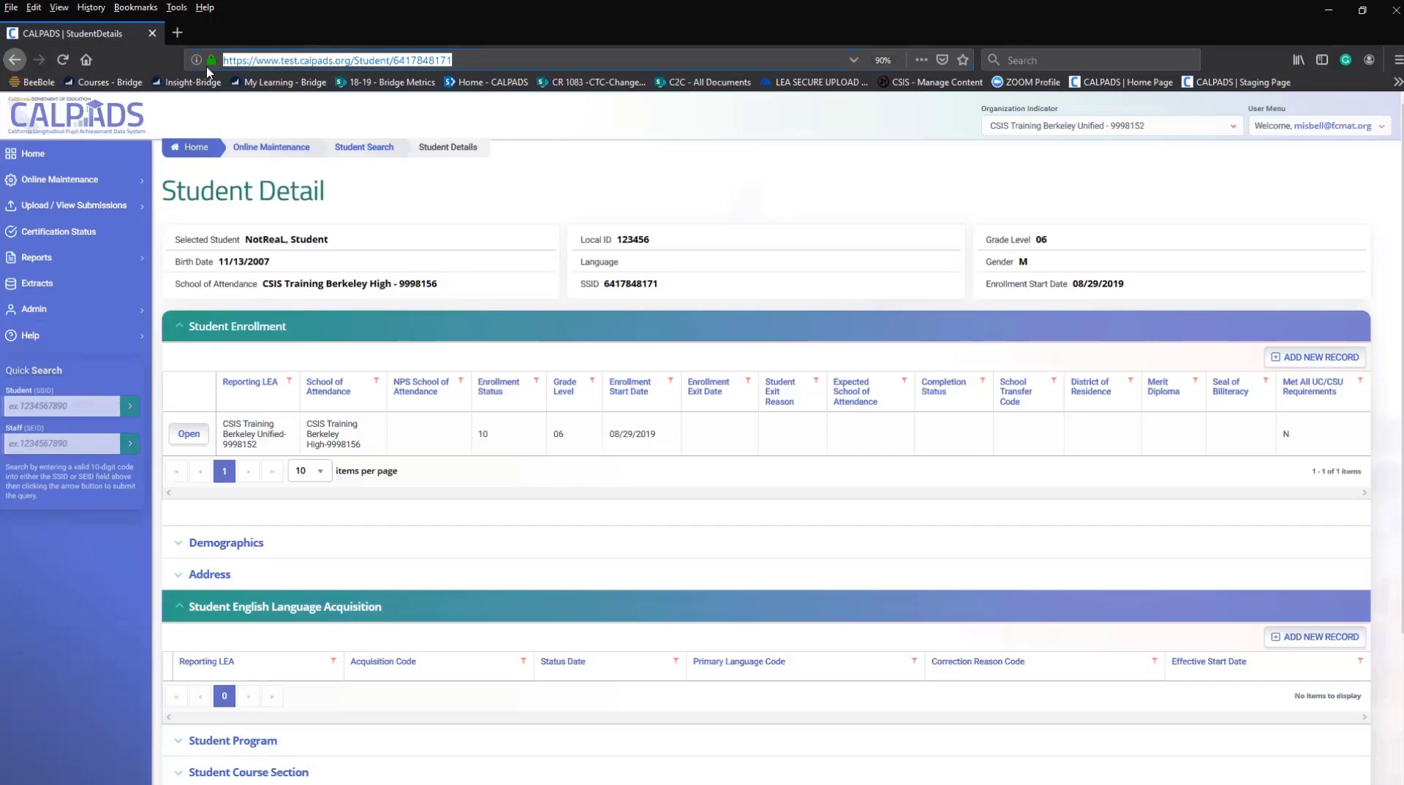
{"action": "left_click", "coordinate": [180, 34]}
{"action": "right_click", "coordinate": [222, 61]}
{"action": "left_click", "coordinate": [254, 126]}
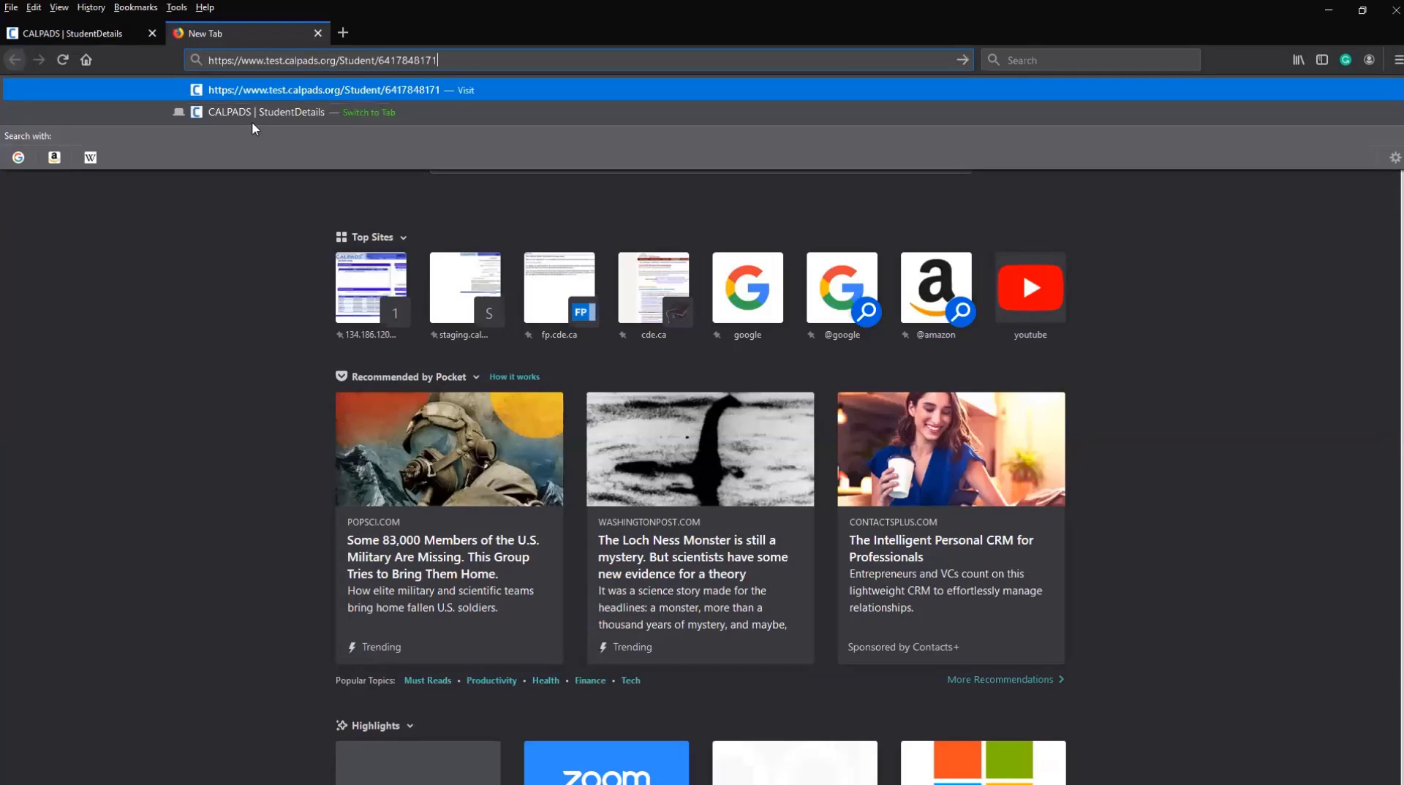
{"action": "key", "text": "Return"}
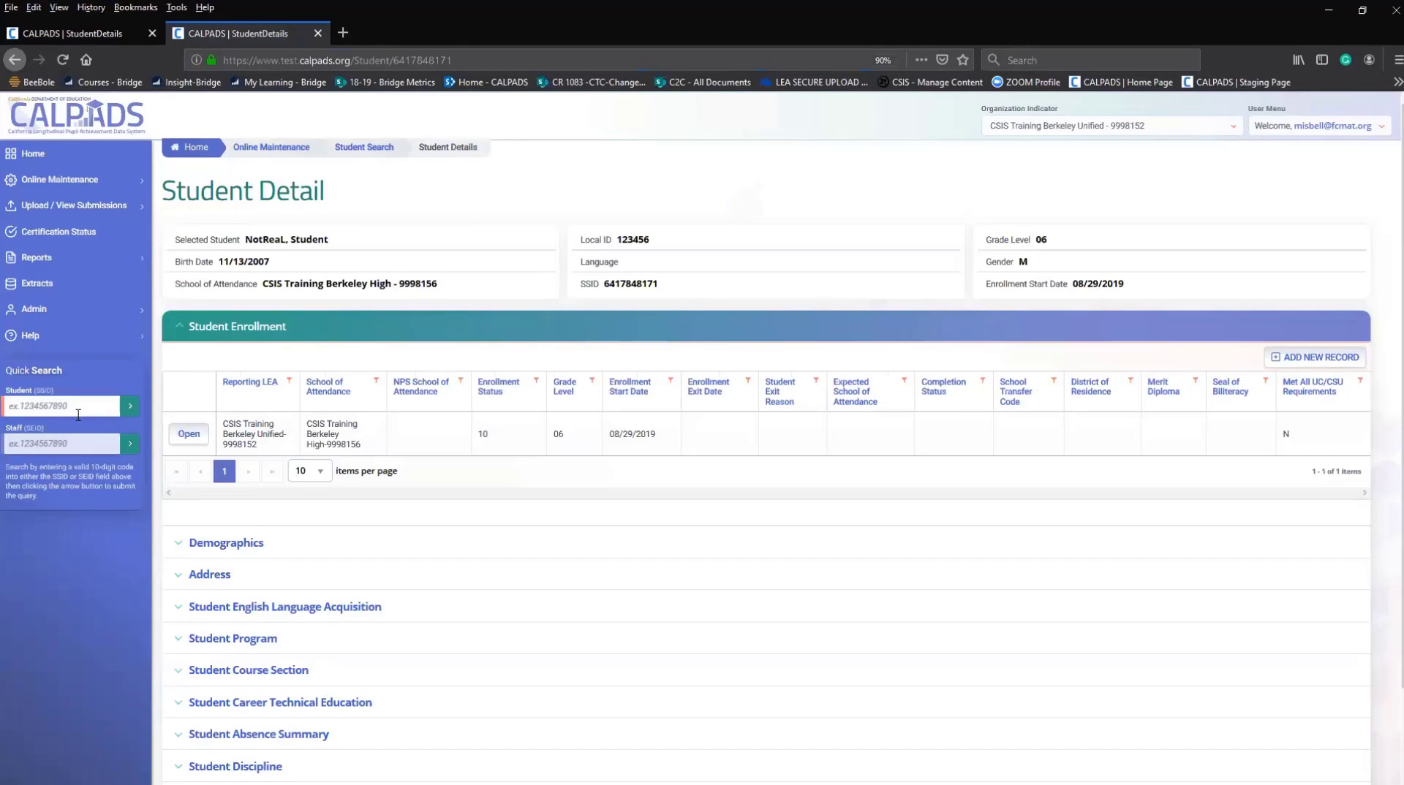
Copy the page address, then expand the empty Student English Language Acquisition section.
{"action": "left_click", "coordinate": [449, 61]}
{"action": "left_click", "coordinate": [450, 60]}
{"action": "right_click", "coordinate": [280, 65]}
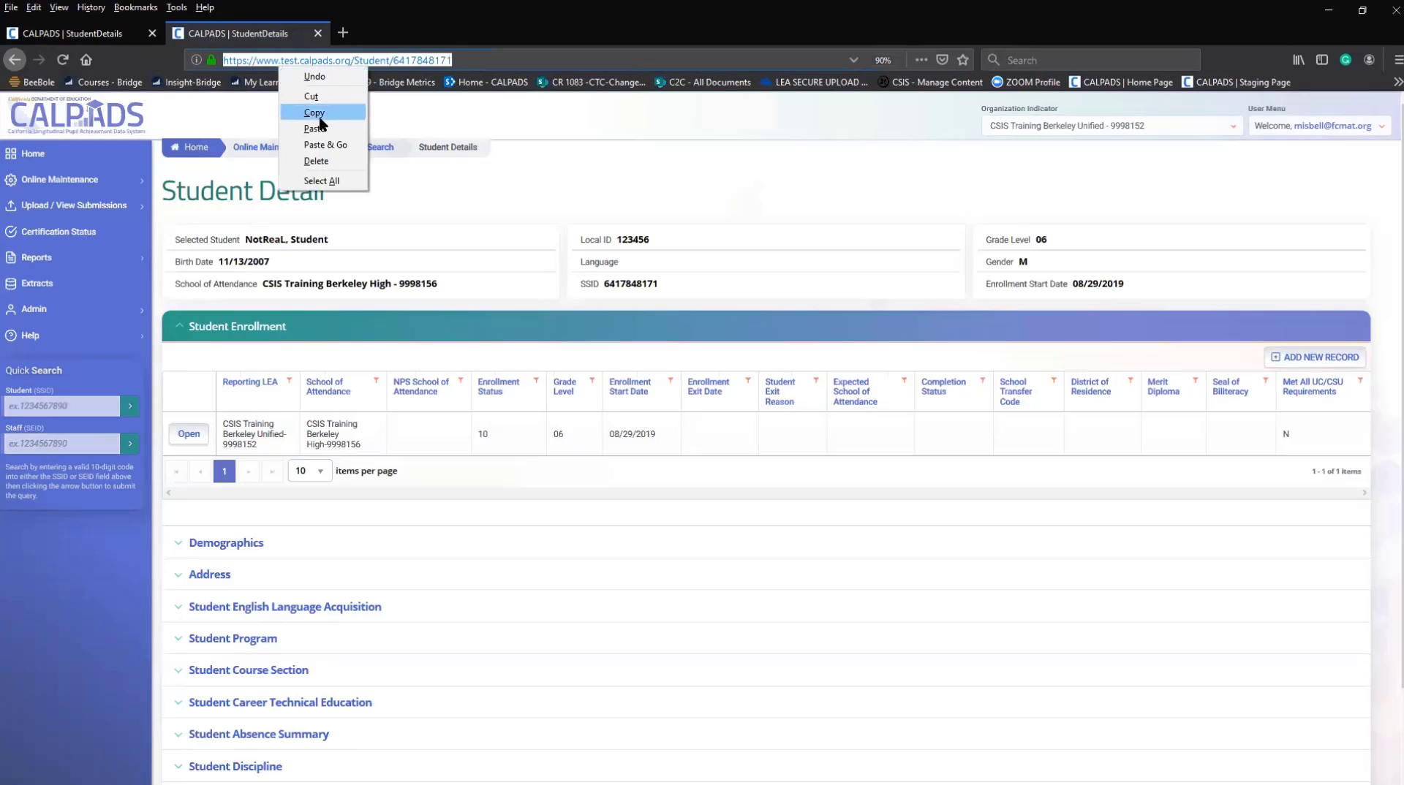
{"action": "left_click", "coordinate": [316, 114]}
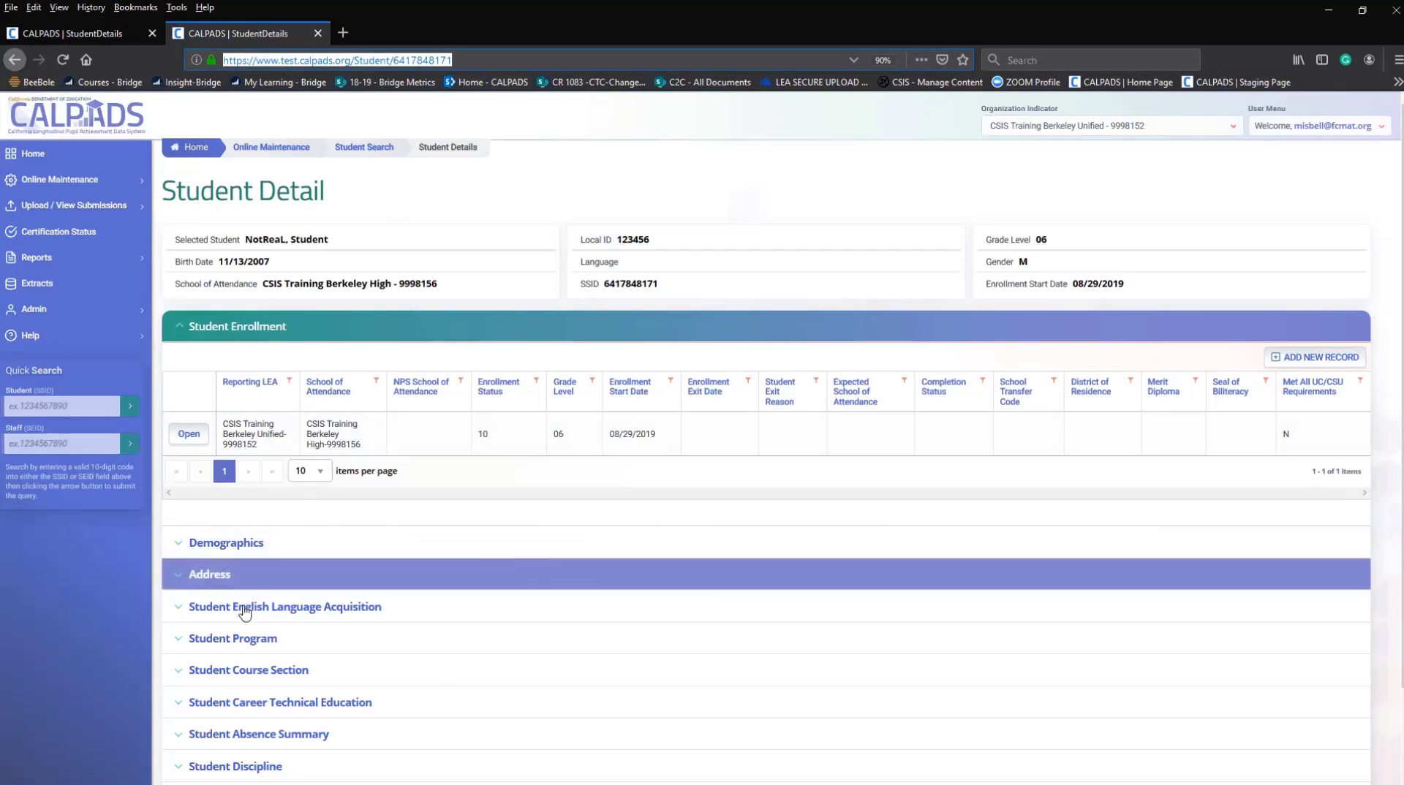
{"action": "left_click", "coordinate": [187, 618]}
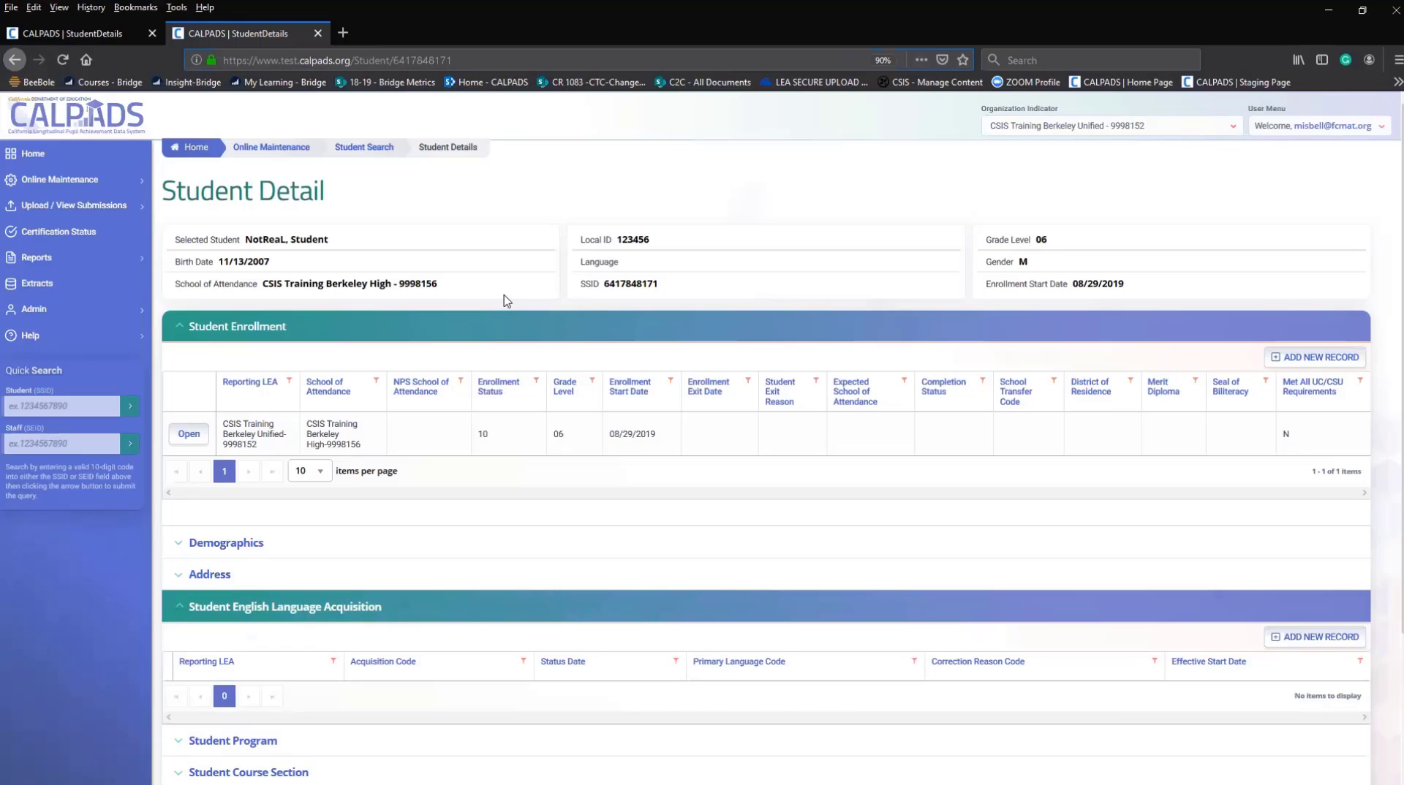
{"action": "left_click", "coordinate": [391, 58]}
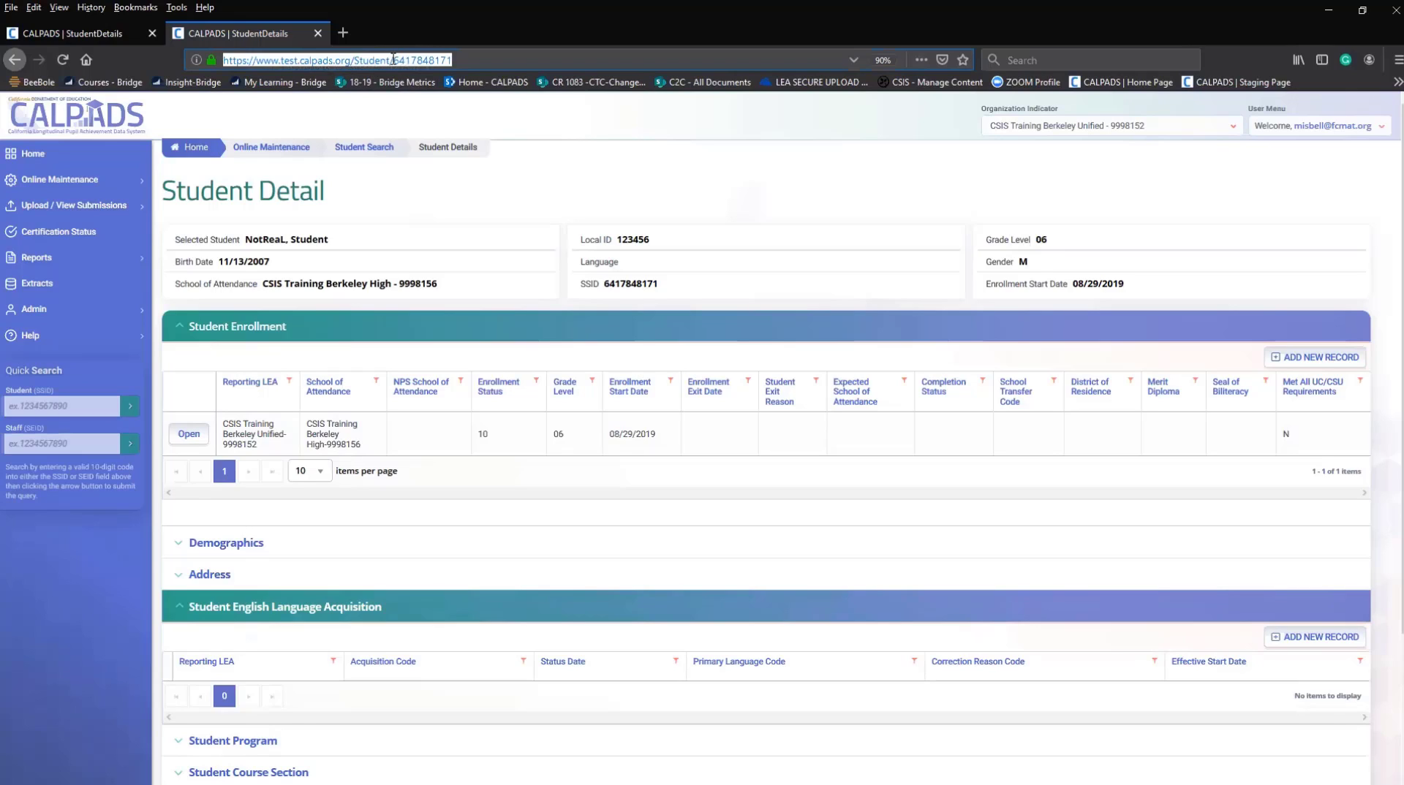
{"action": "left_click", "coordinate": [393, 59]}
{"action": "left_click_drag", "start_coordinate": [393, 59], "coordinate": [214, 61]}
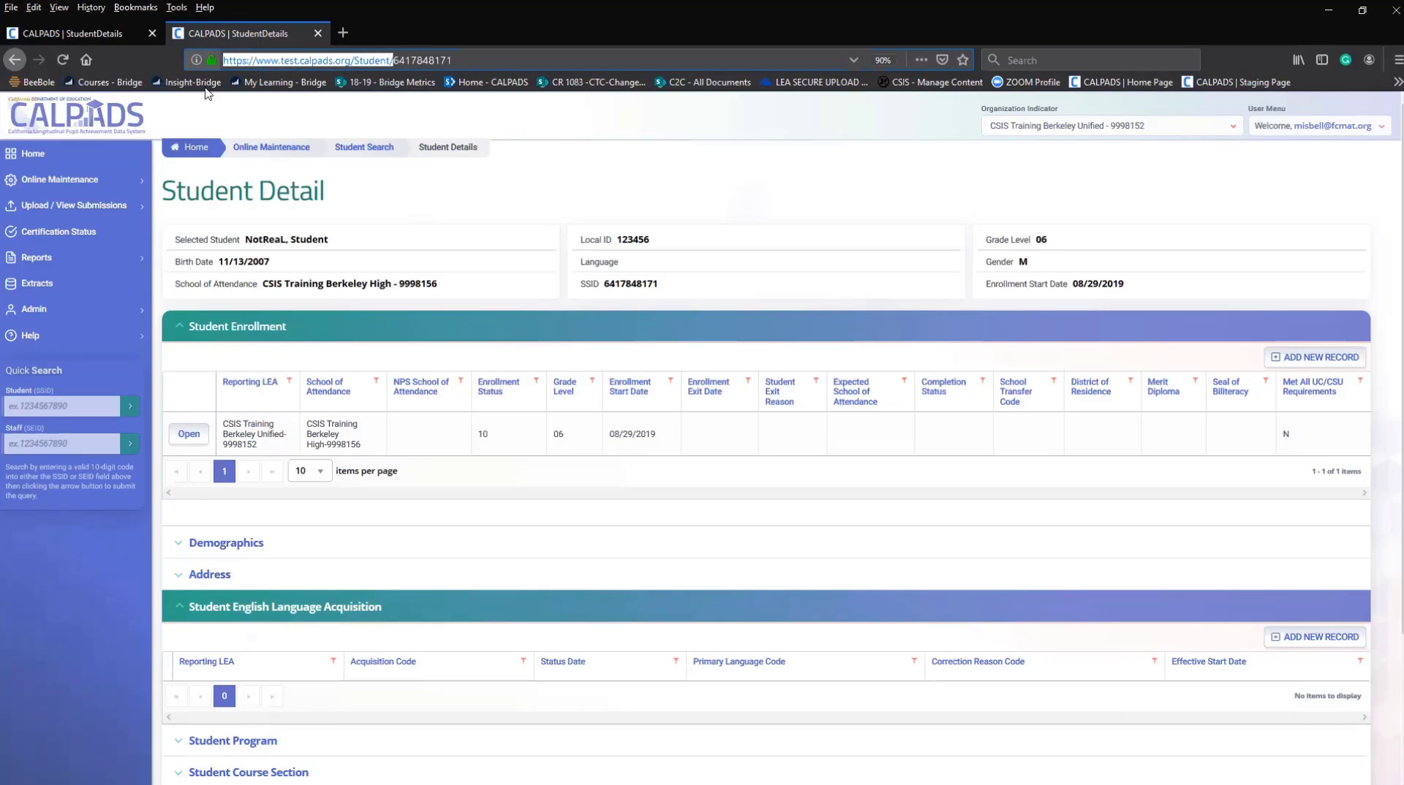
{"action": "right_click", "coordinate": [291, 63]}
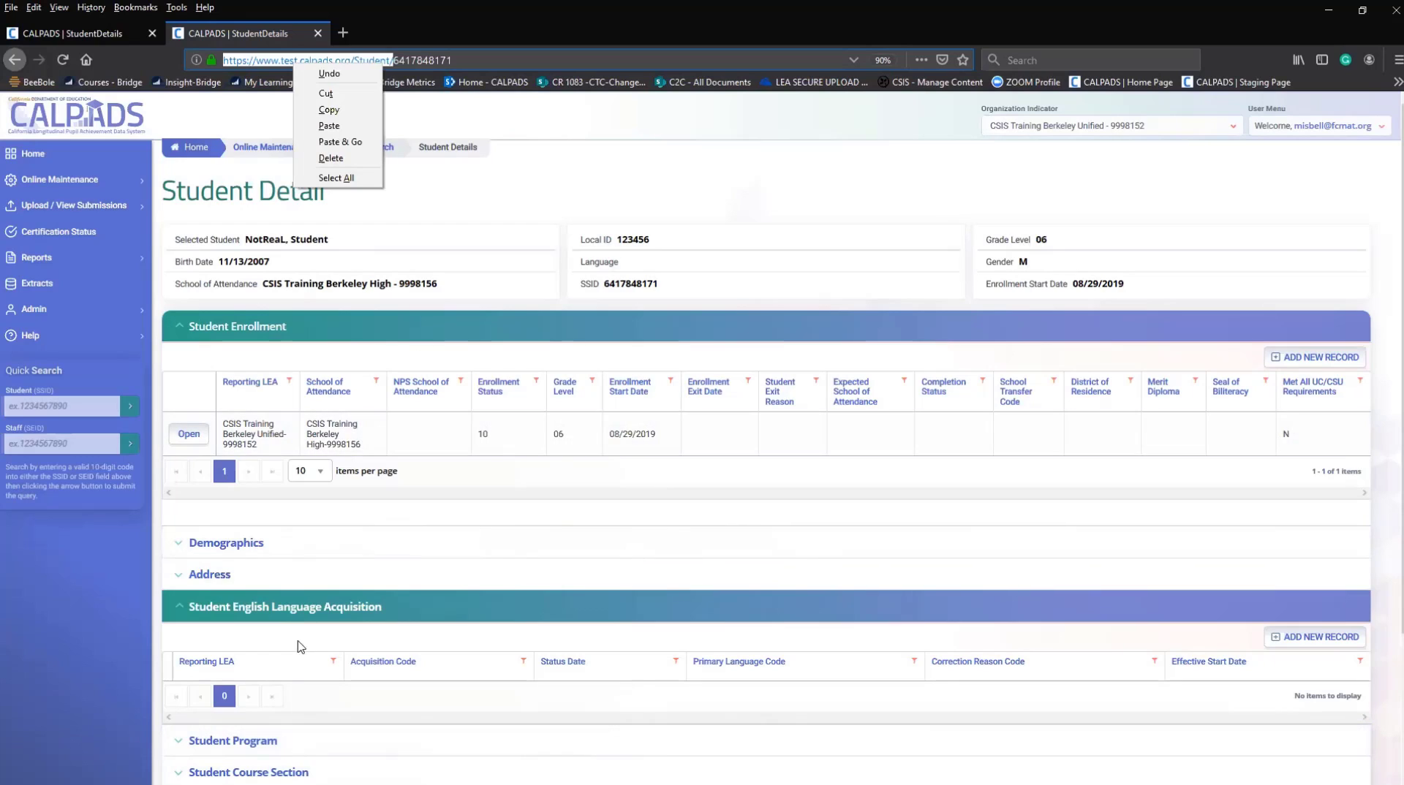
{"action": "left_click", "coordinate": [517, 674]}
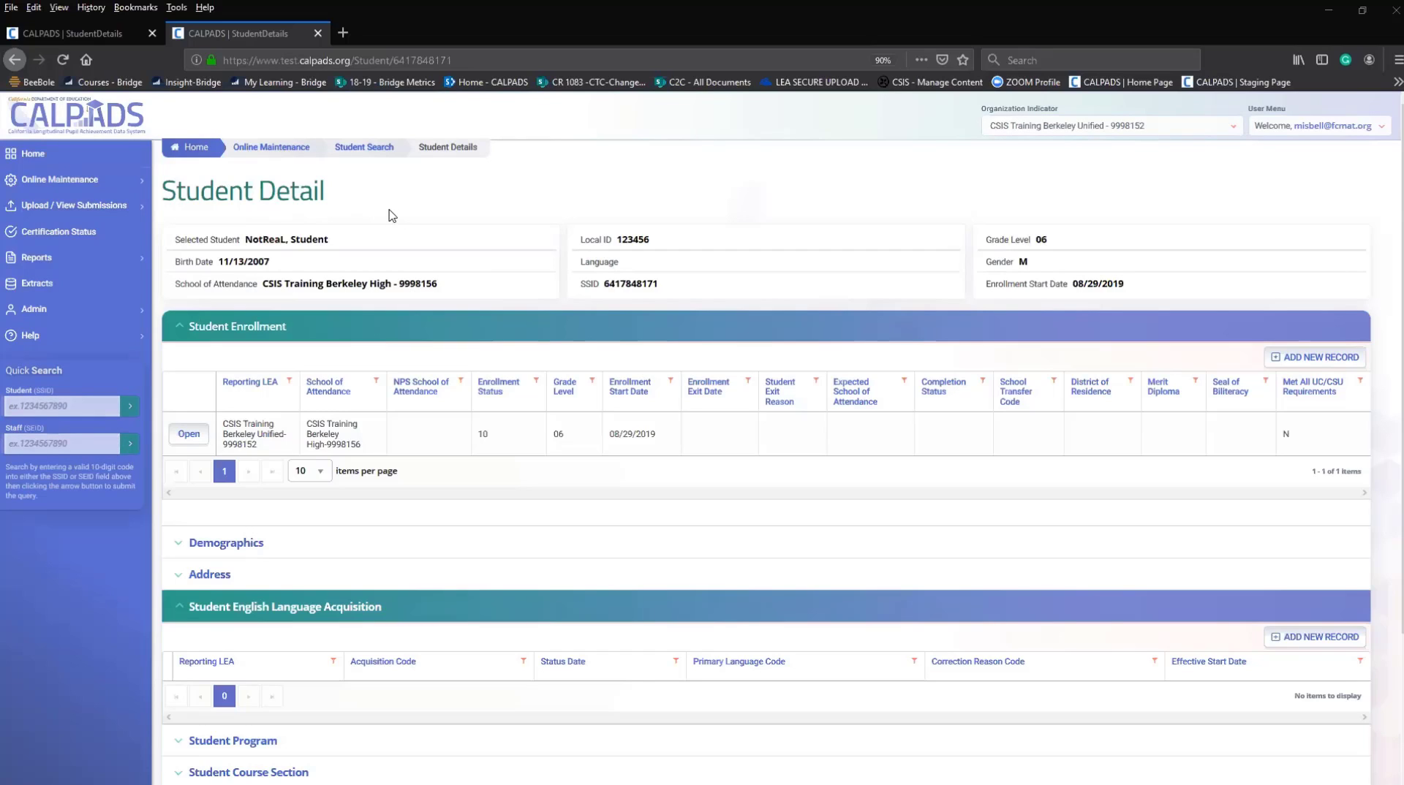
Open the grade 06 enrollment record and set Golden State Seal Merit Diploma Indicator to Yes.
{"action": "left_click", "coordinate": [188, 439]}
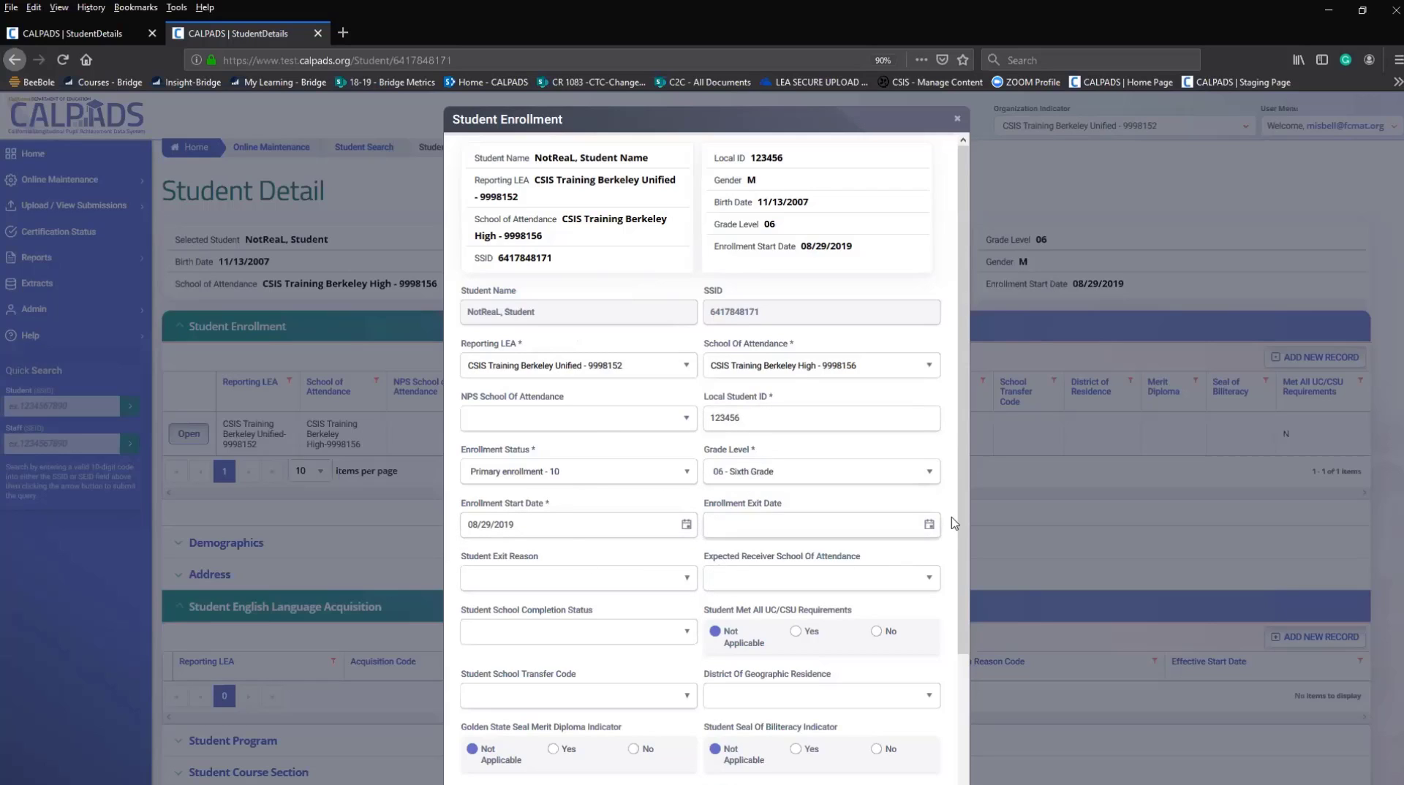
{"action": "left_click_drag", "start_coordinate": [962, 513], "coordinate": [963, 694]}
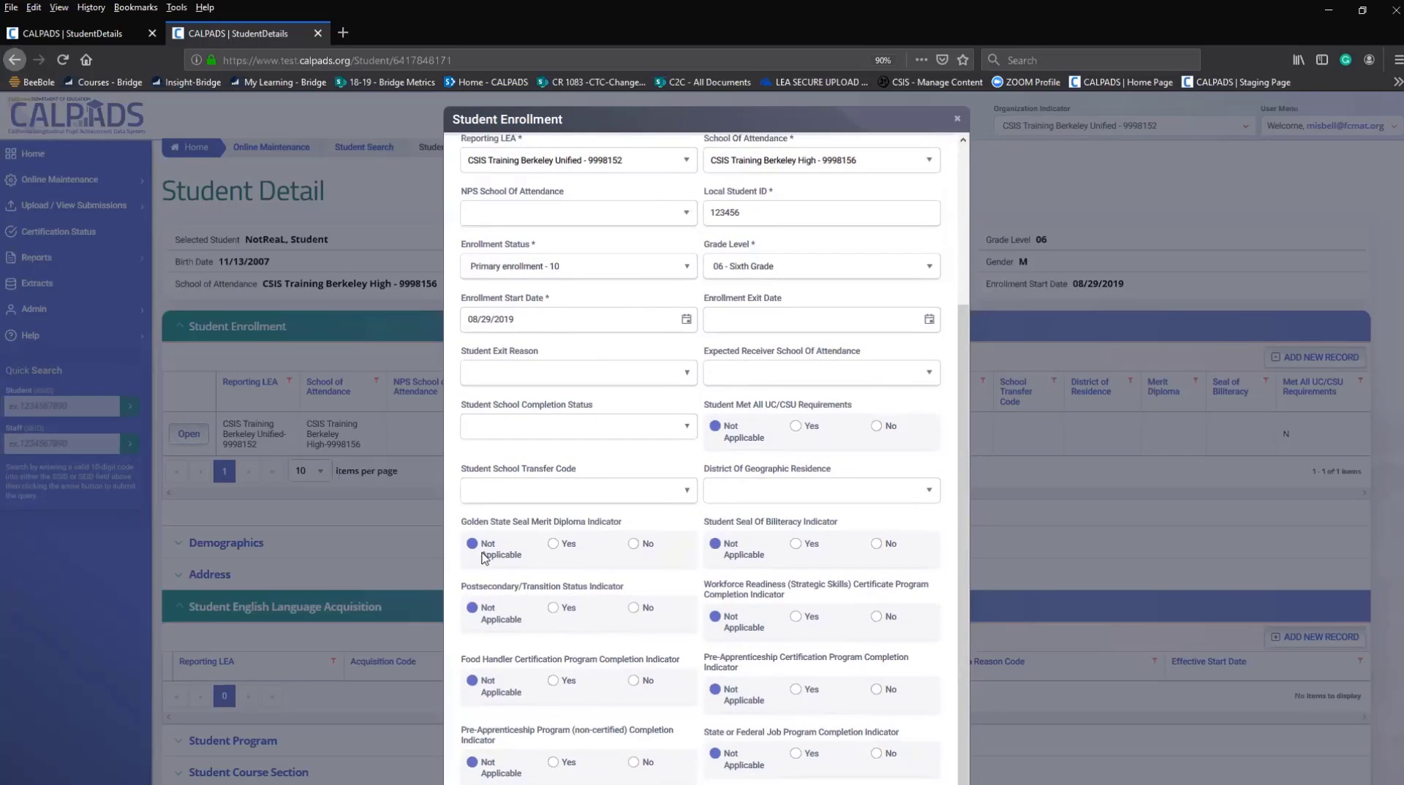
{"action": "left_click", "coordinate": [553, 550]}
{"action": "left_click", "coordinate": [473, 546]}
{"action": "left_click", "coordinate": [554, 544]}
Close the Student Enrollment dialog with Escape to return to Student Detail.
{"action": "key", "text": "Escape"}
Toggle the Address section, then collapse English Language Acquisition and Career Technical Education.
{"action": "scroll", "coordinate": [574, 644], "scroll_direction": "down", "scroll_amount": 4}
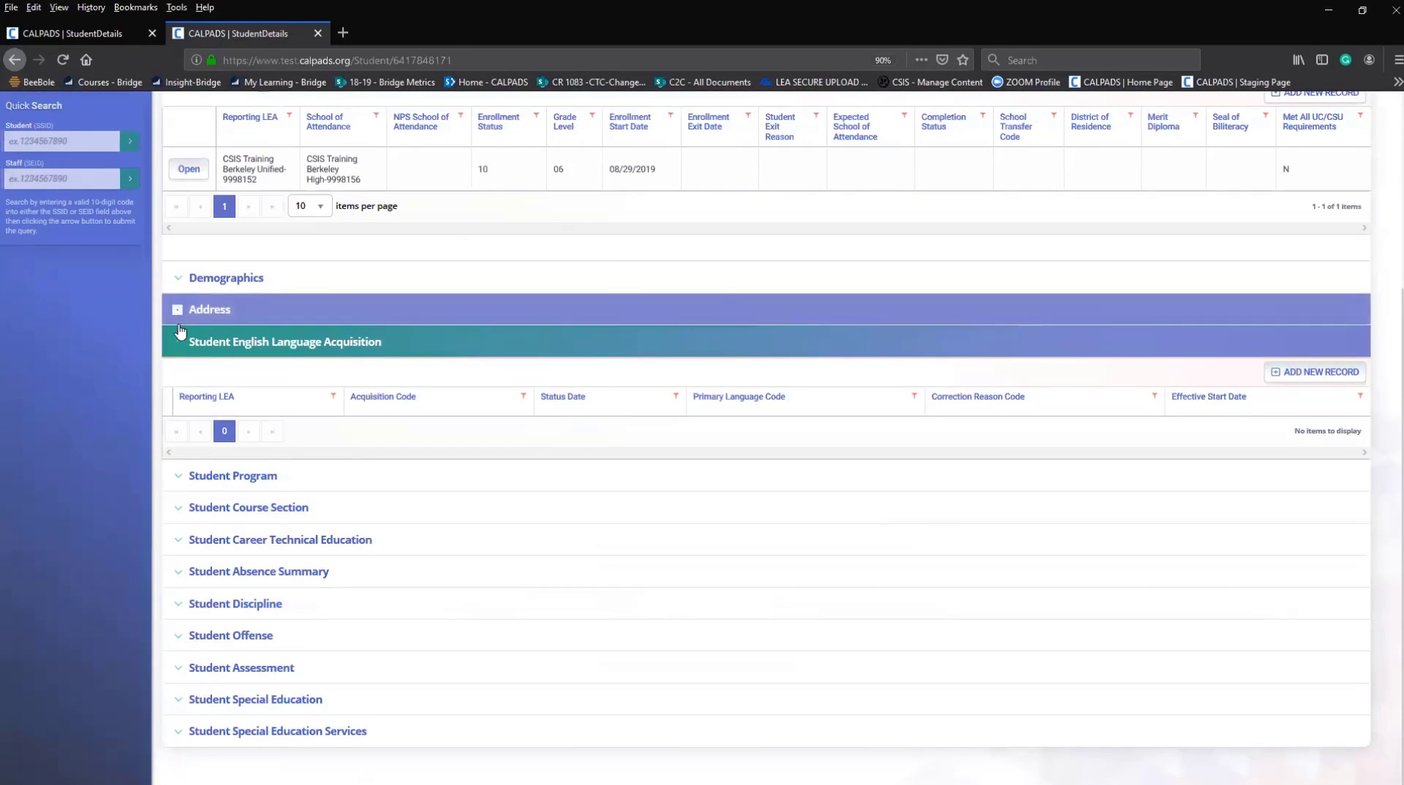
{"action": "left_click", "coordinate": [178, 316]}
{"action": "left_click", "coordinate": [178, 316]}
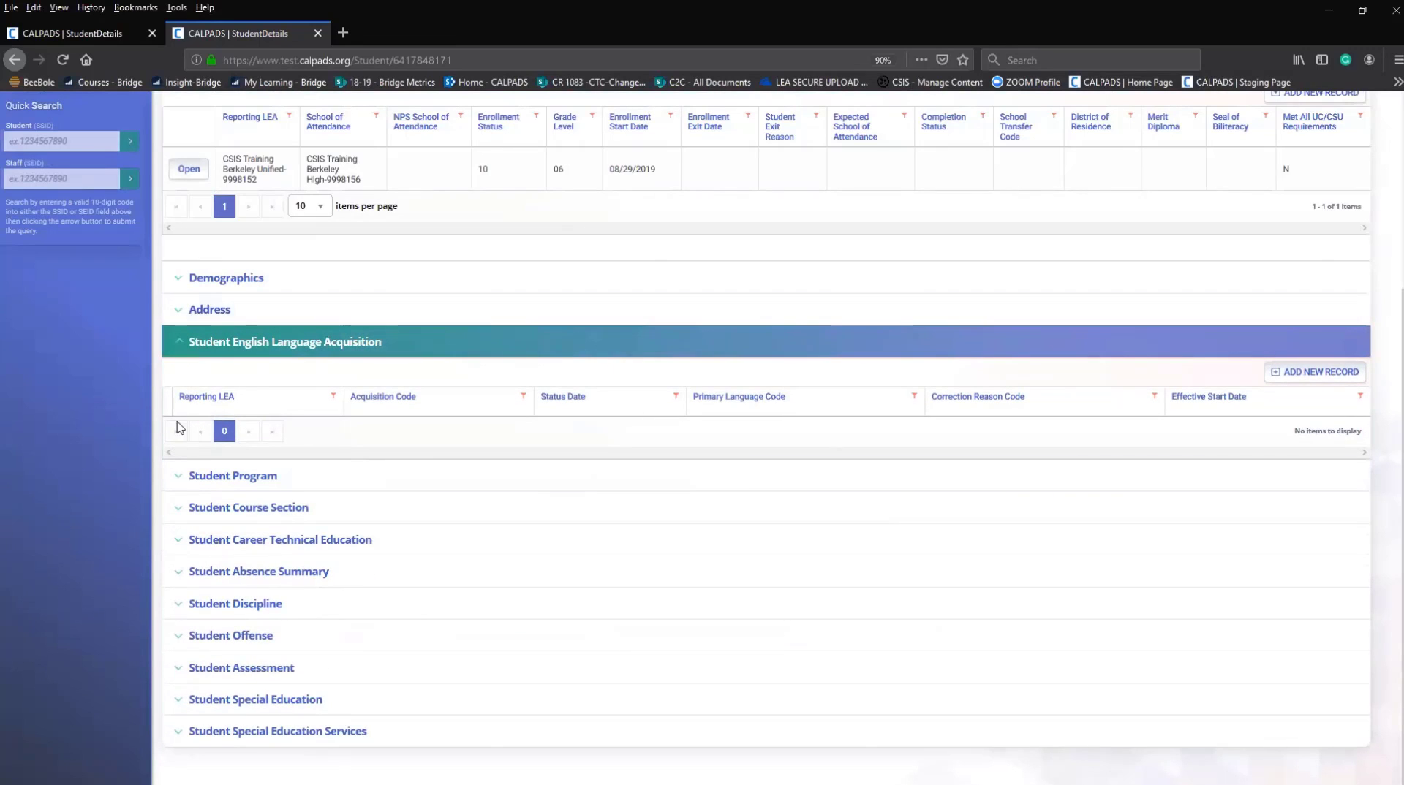
{"action": "left_click", "coordinate": [180, 342]}
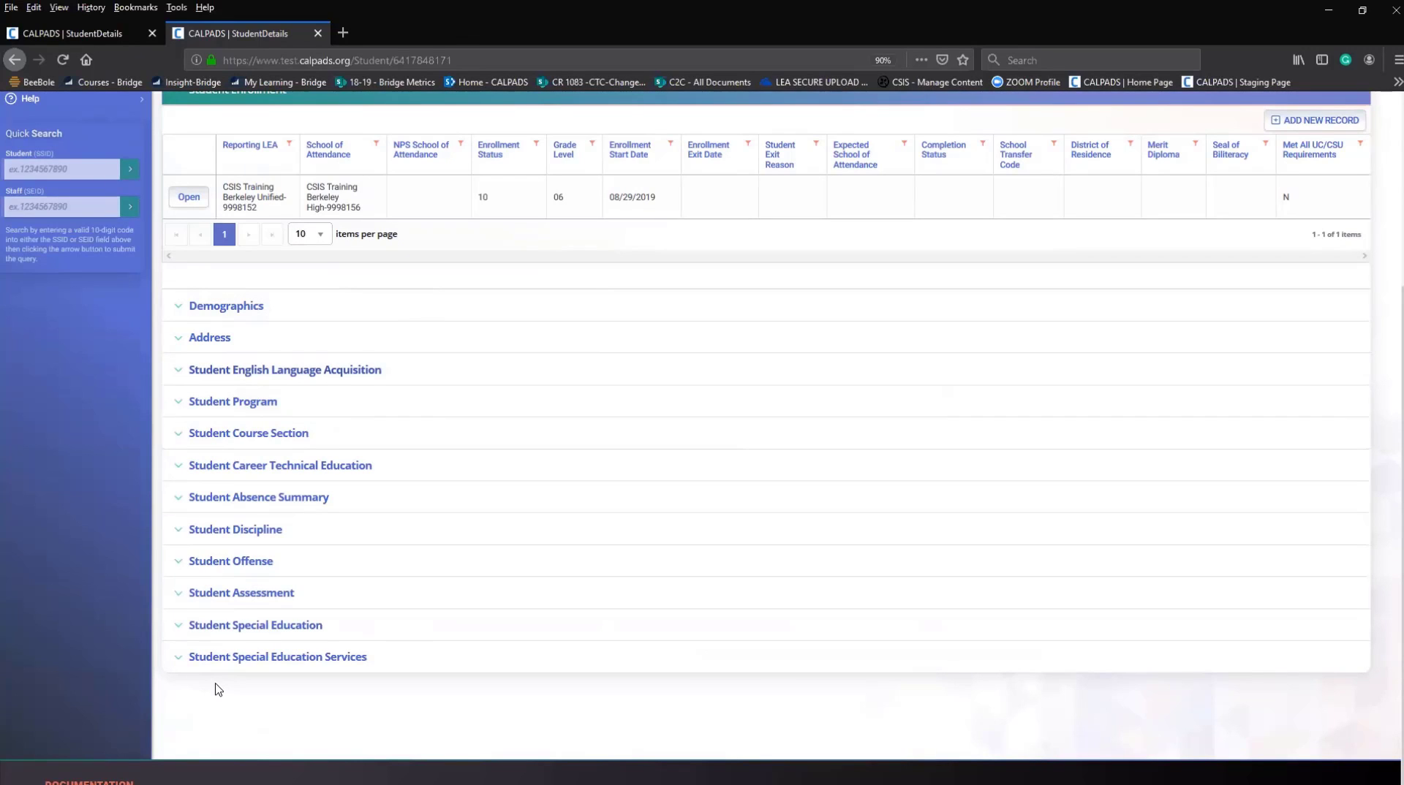
{"action": "left_click", "coordinate": [178, 473]}
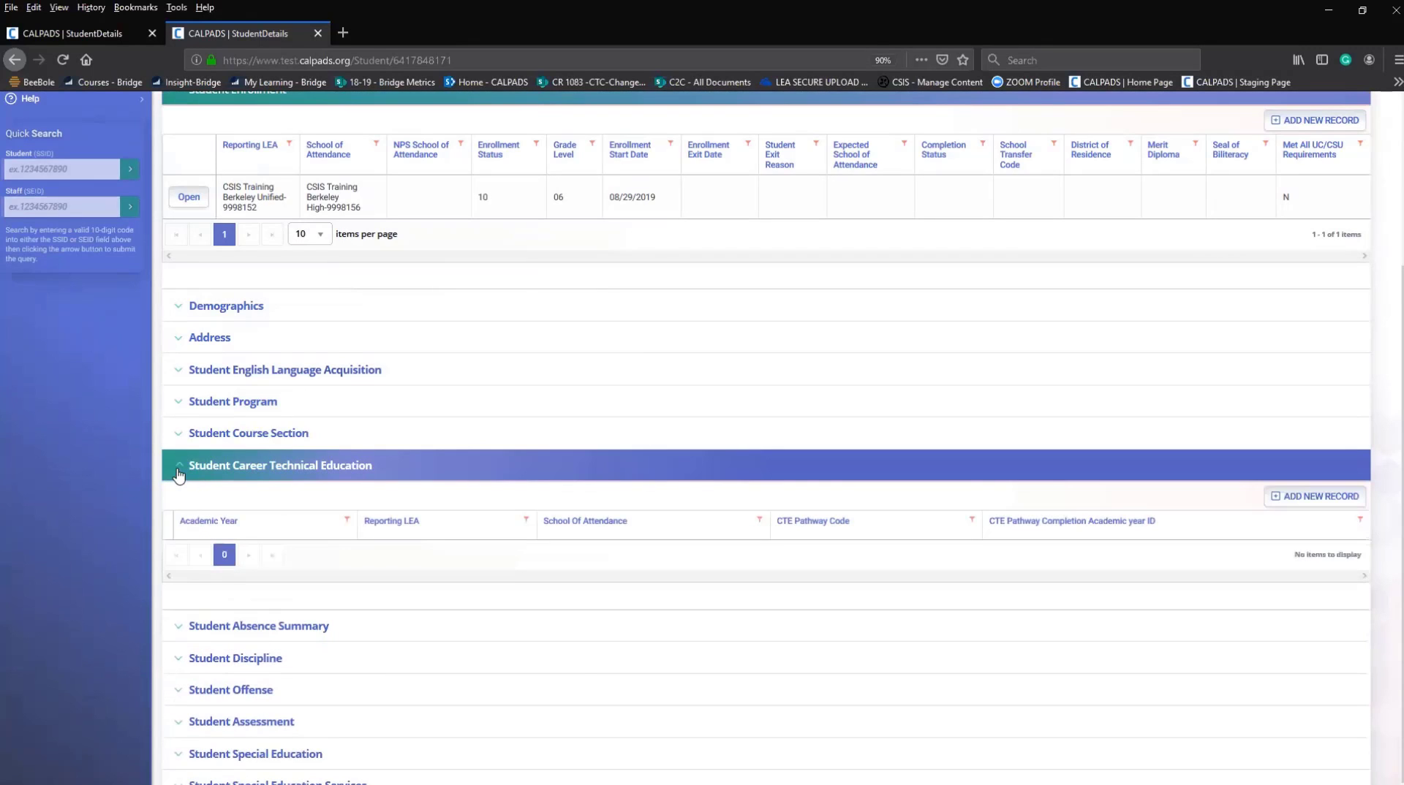
{"action": "left_click", "coordinate": [178, 473]}
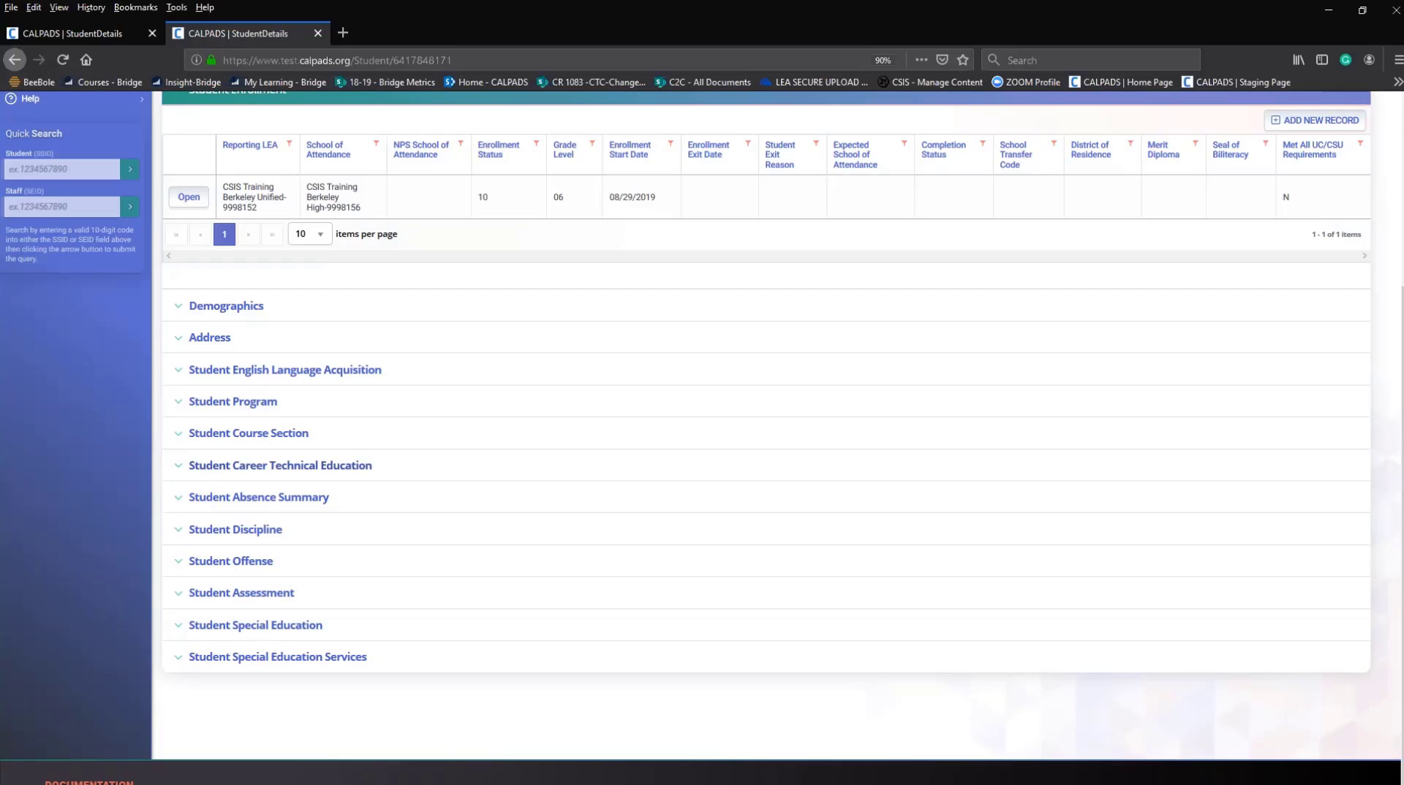
Expand Help in the sidebar and collapse the Student Enrollment section.
{"action": "scroll", "coordinate": [42, 320], "scroll_direction": "up", "scroll_amount": 5}
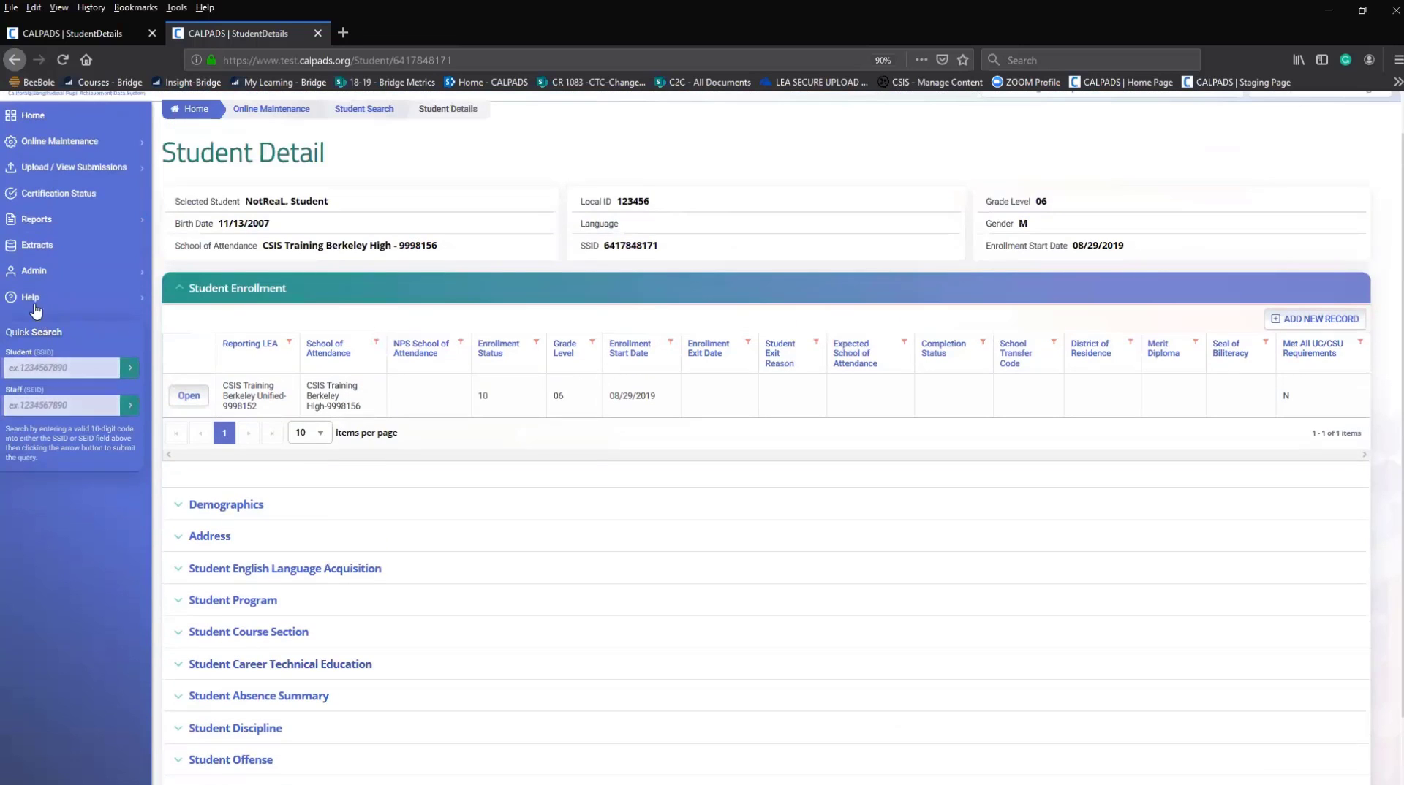
{"action": "left_click", "coordinate": [30, 298]}
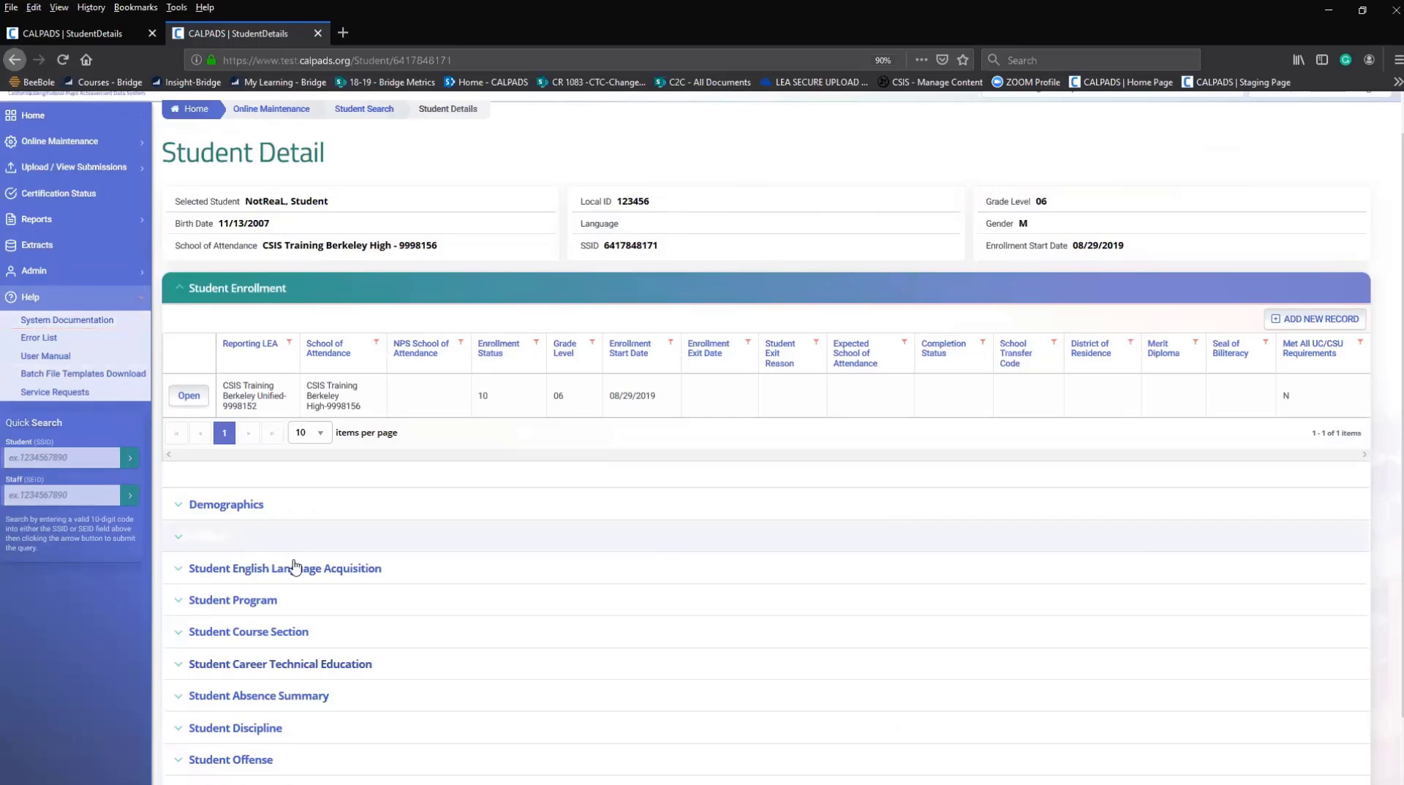
{"action": "scroll", "coordinate": [322, 585], "scroll_direction": "down", "scroll_amount": 3}
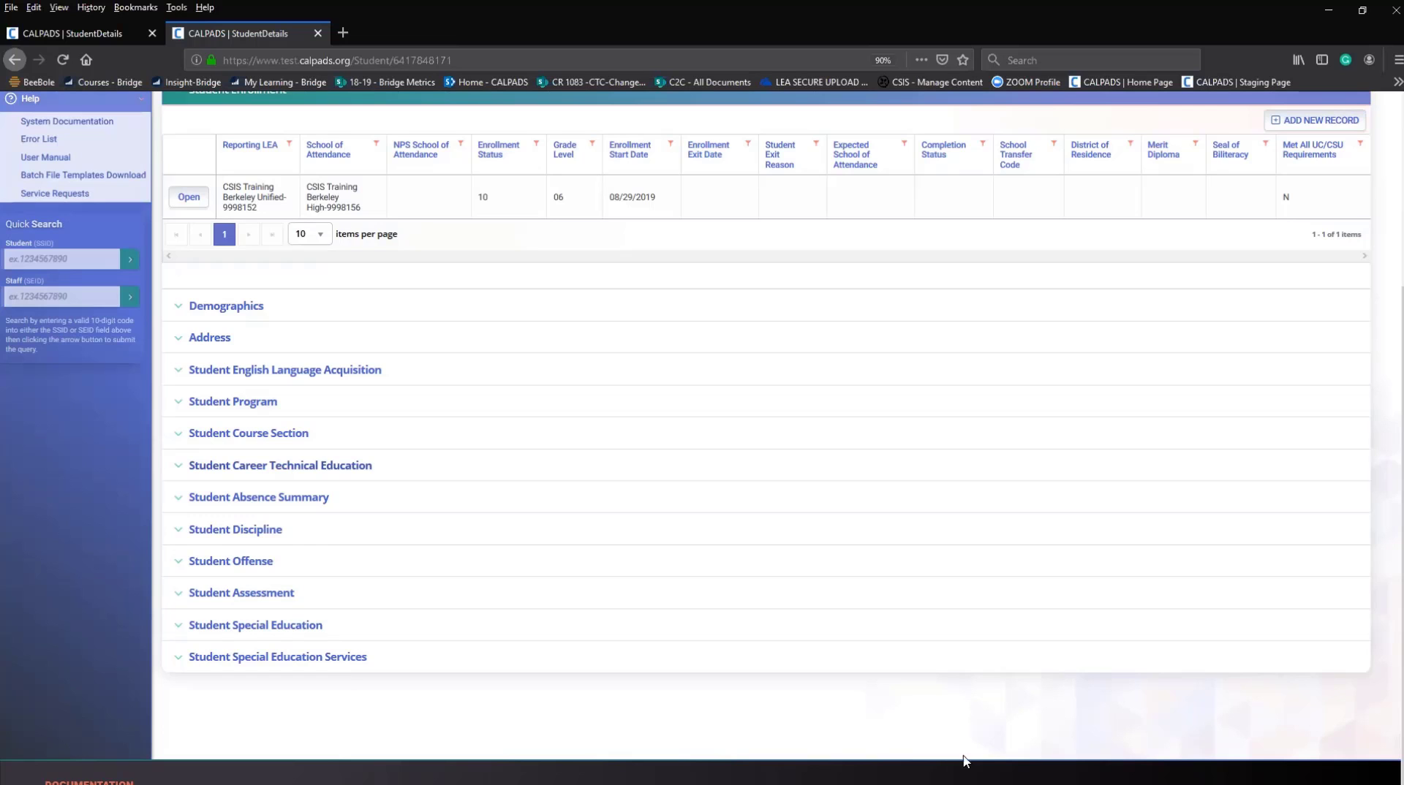
{"action": "scroll", "coordinate": [772, 643], "scroll_direction": "up", "scroll_amount": 3}
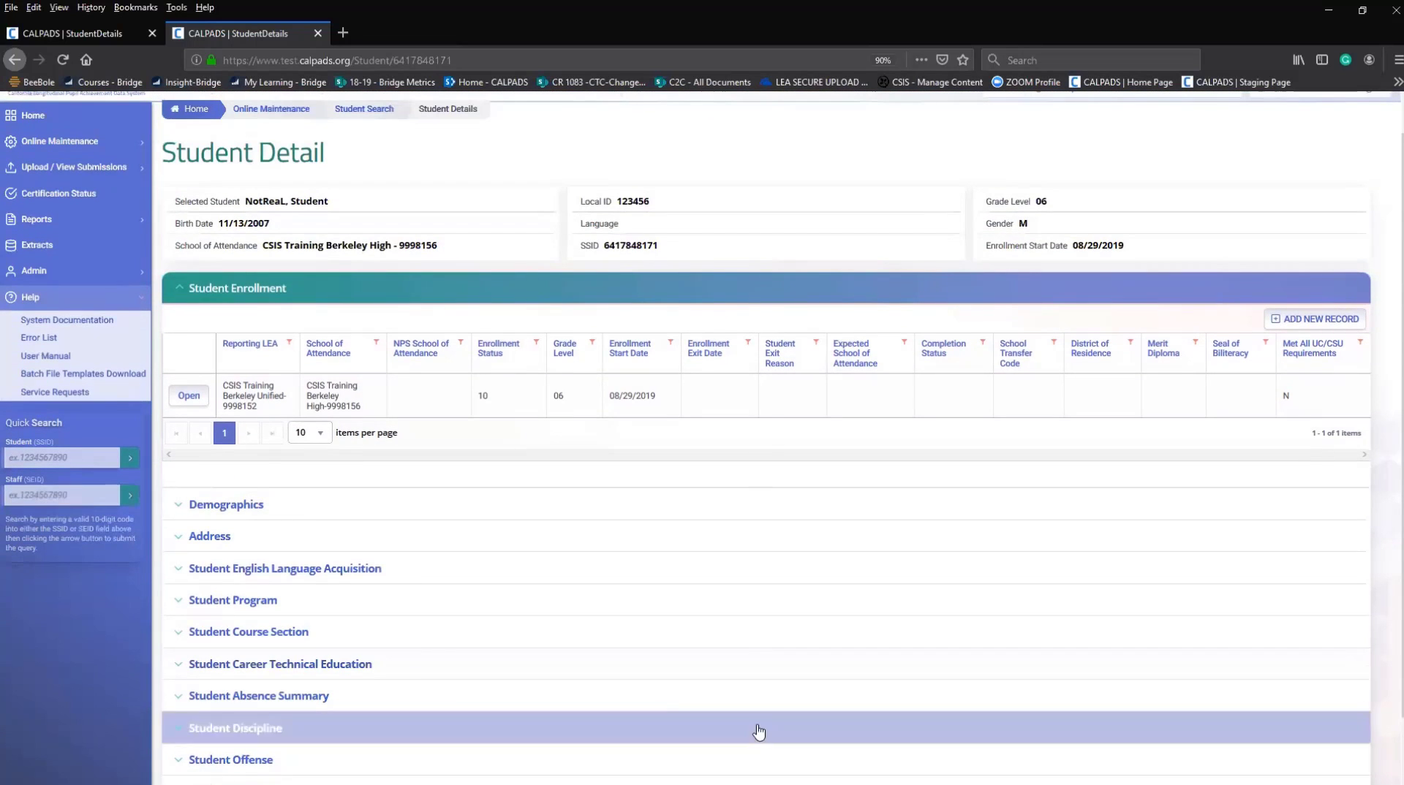
{"action": "left_click", "coordinate": [183, 293]}
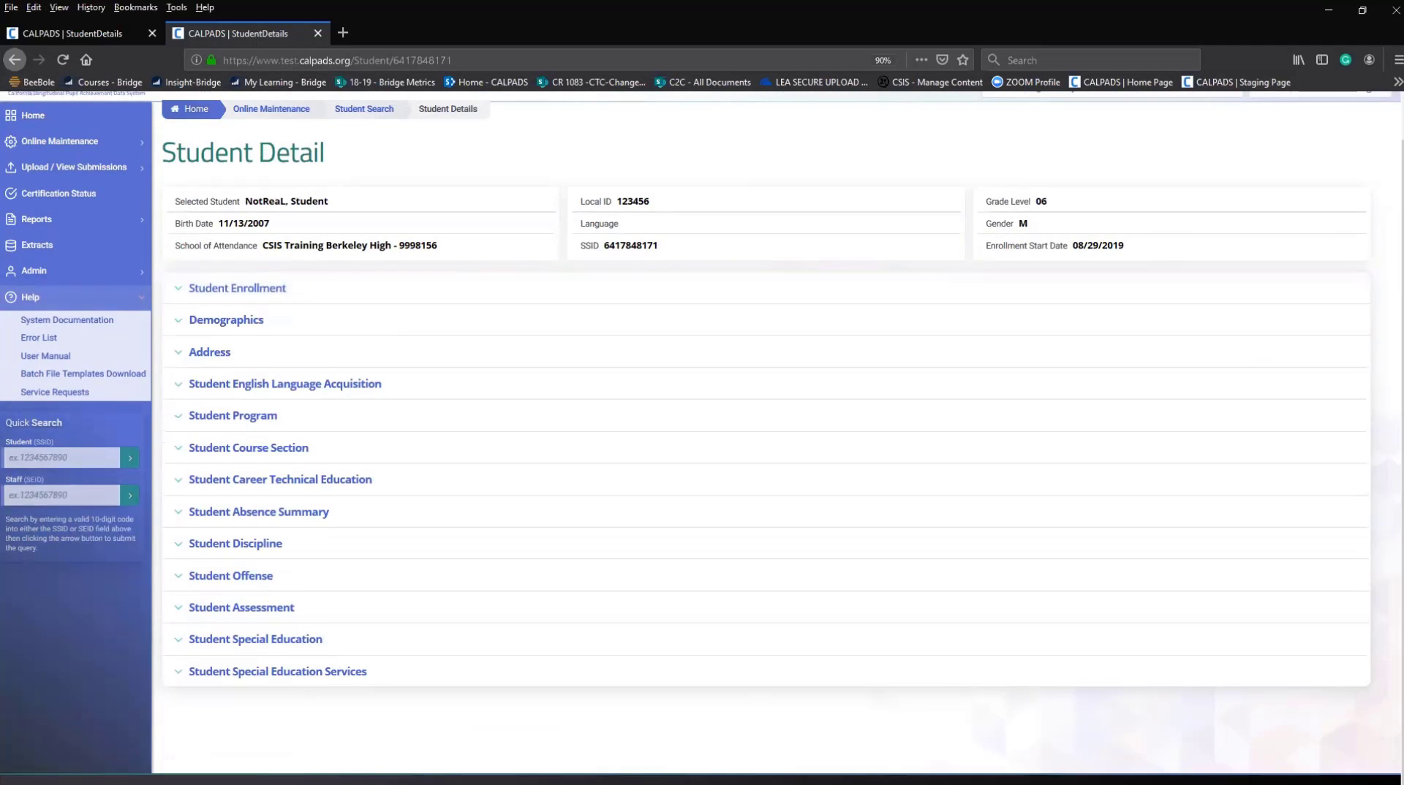
Go back to the top of the page and open the CALPADS User Manual in a new tab.
{"action": "scroll", "coordinate": [1174, 740], "scroll_direction": "down", "scroll_amount": 1}
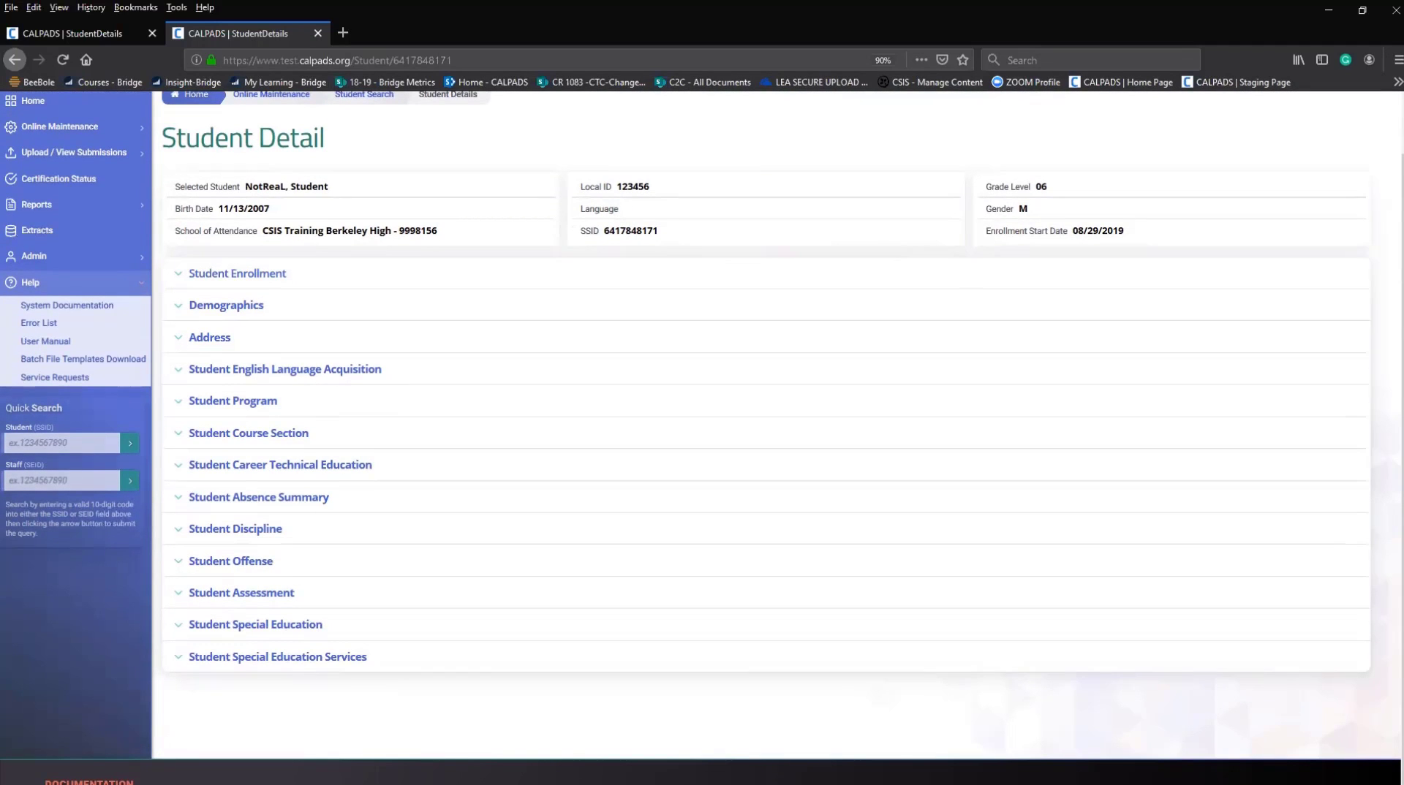
{"action": "left_click", "coordinate": [1173, 740]}
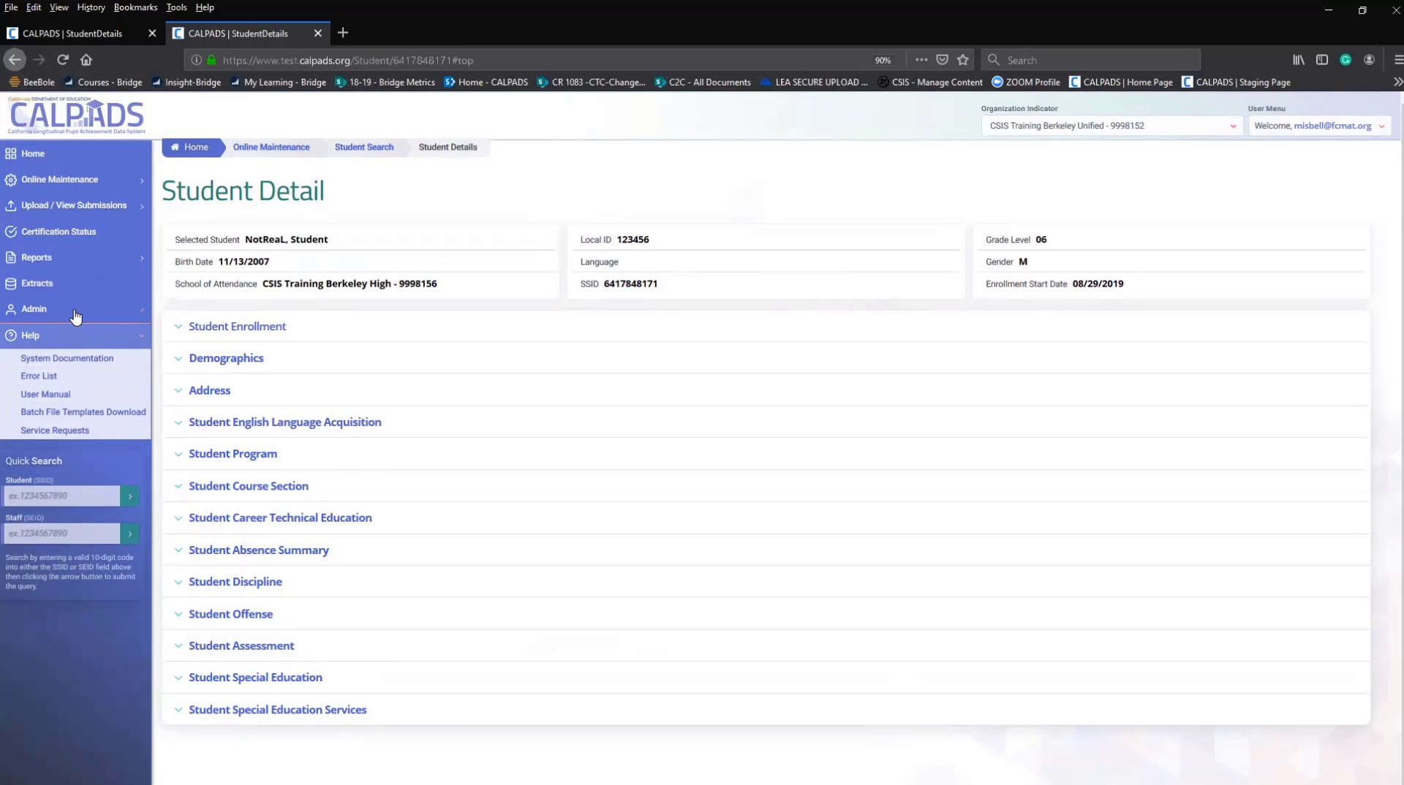
{"action": "left_click", "coordinate": [57, 400]}
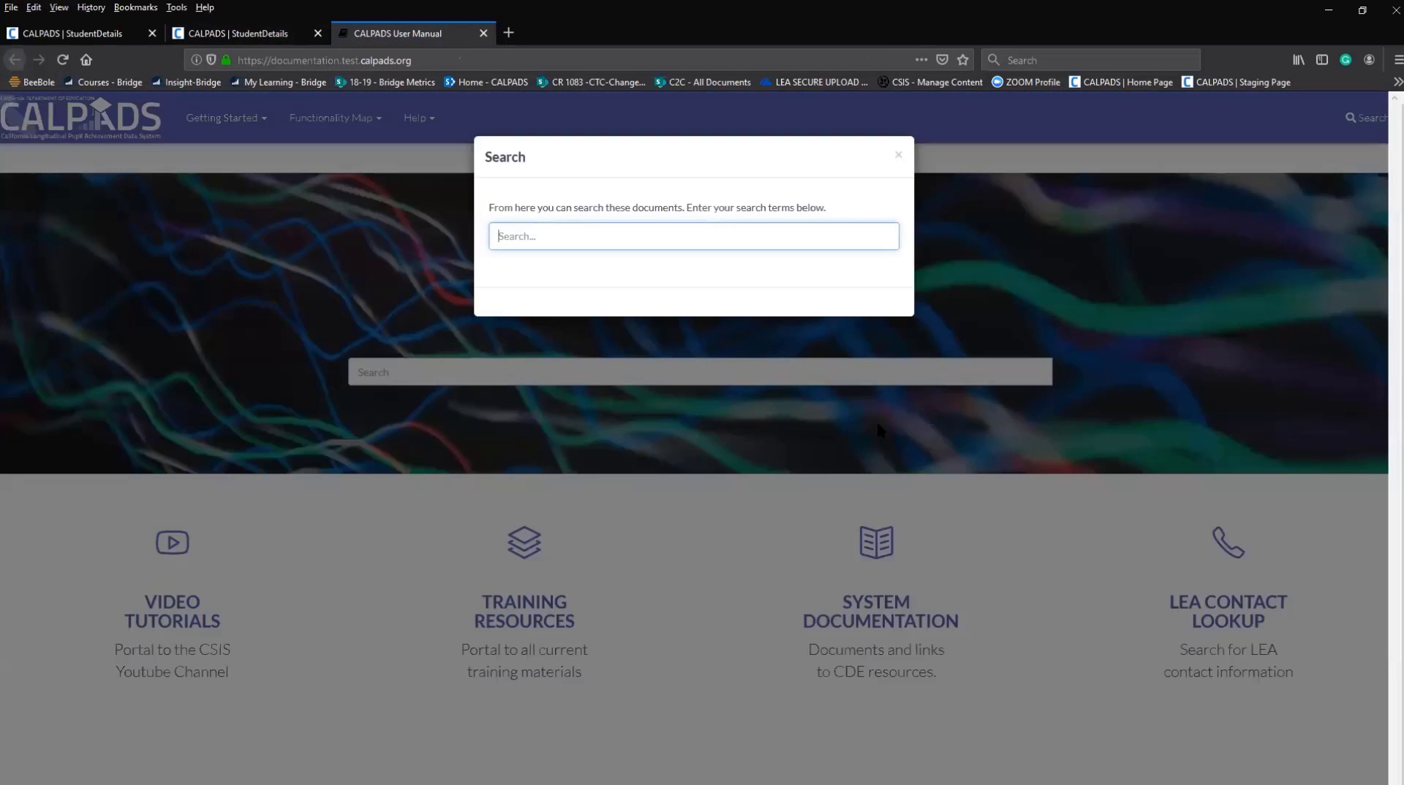
Search the manual for 'role', read the User Management roles page, then search for 'sid'.
{"action": "type", "text": "r"}
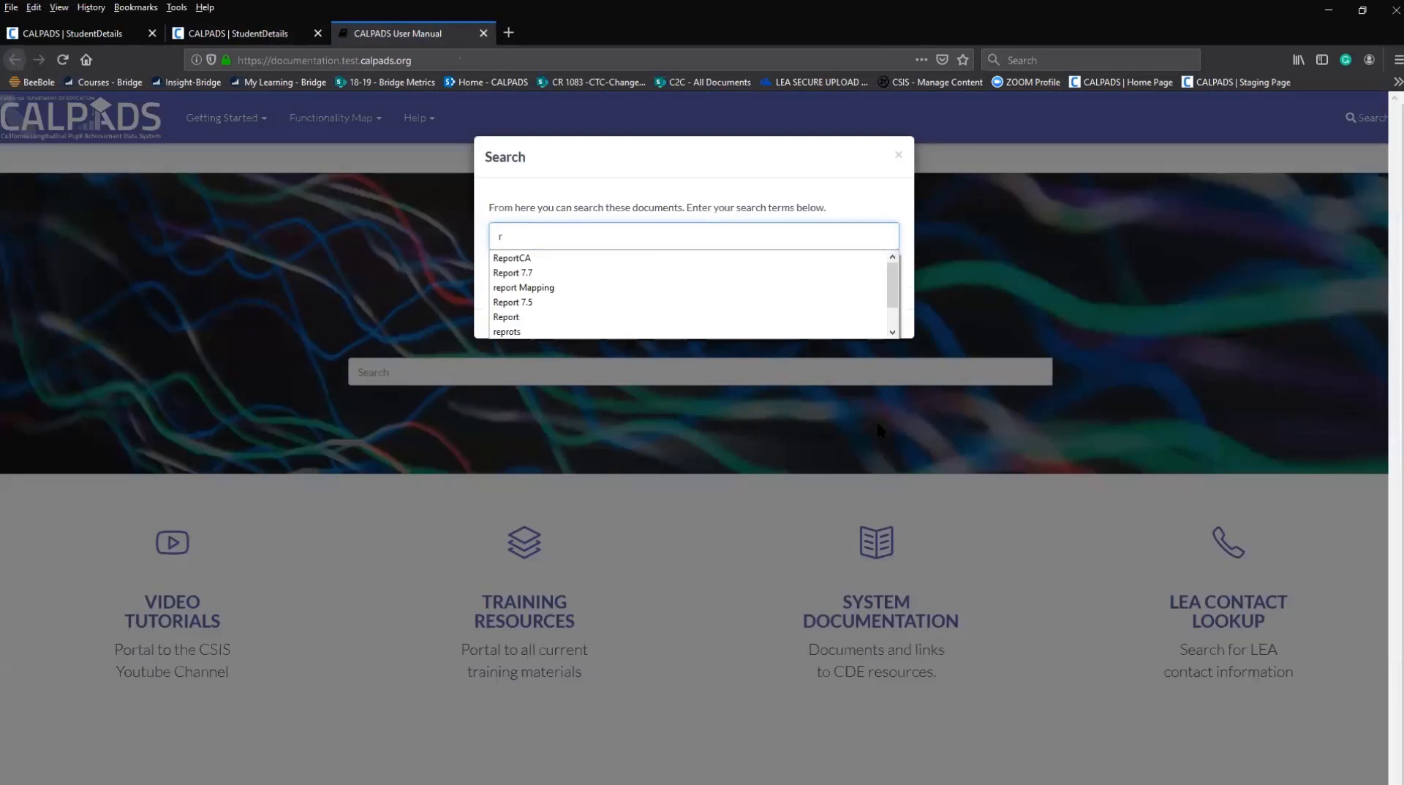
{"action": "type", "text": "ole"}
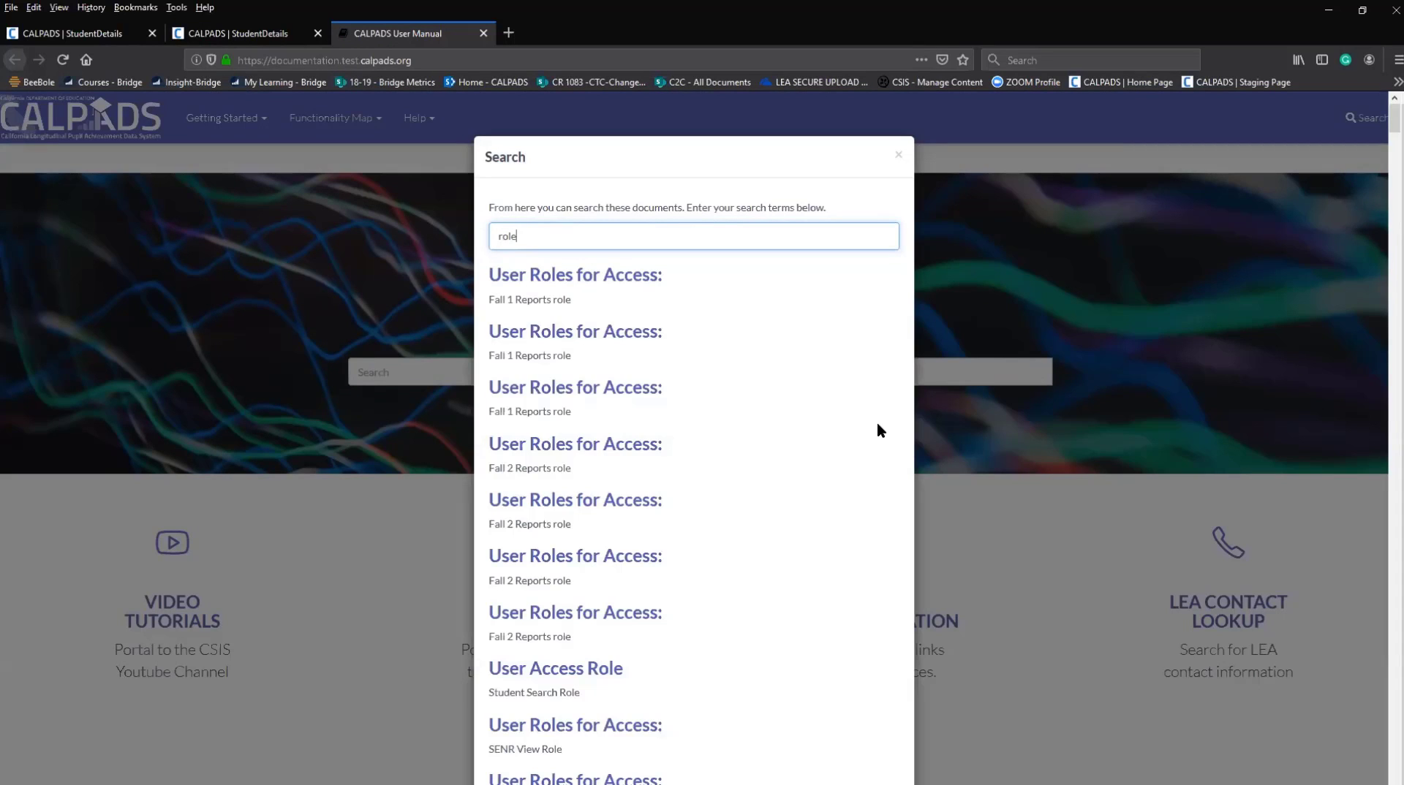
{"action": "scroll", "coordinate": [613, 402], "scroll_direction": "down", "scroll_amount": 2}
{"action": "scroll", "coordinate": [613, 402], "scroll_direction": "down", "scroll_amount": 8}
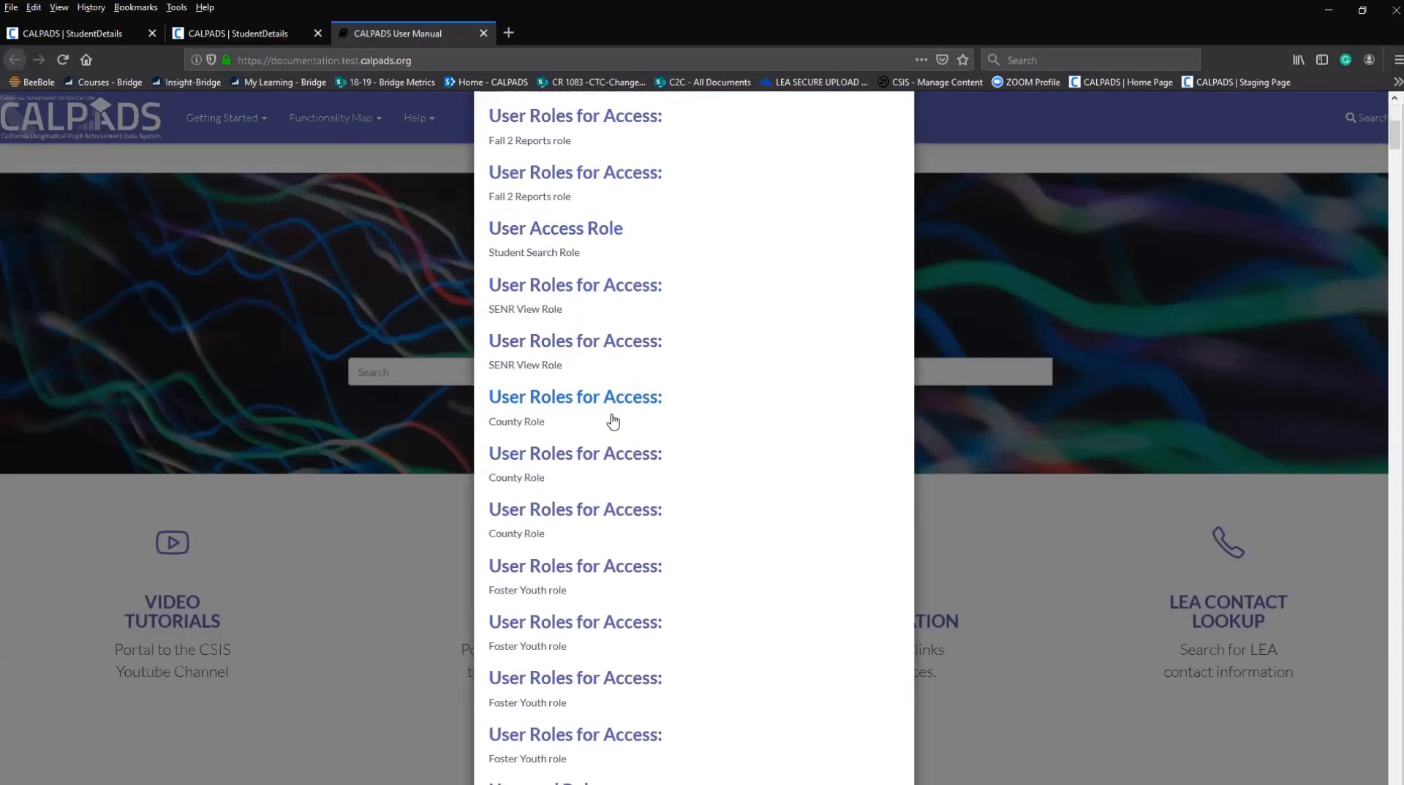
{"action": "left_click", "coordinate": [550, 410]}
{"action": "scroll", "coordinate": [453, 249], "scroll_direction": "down", "scroll_amount": 5}
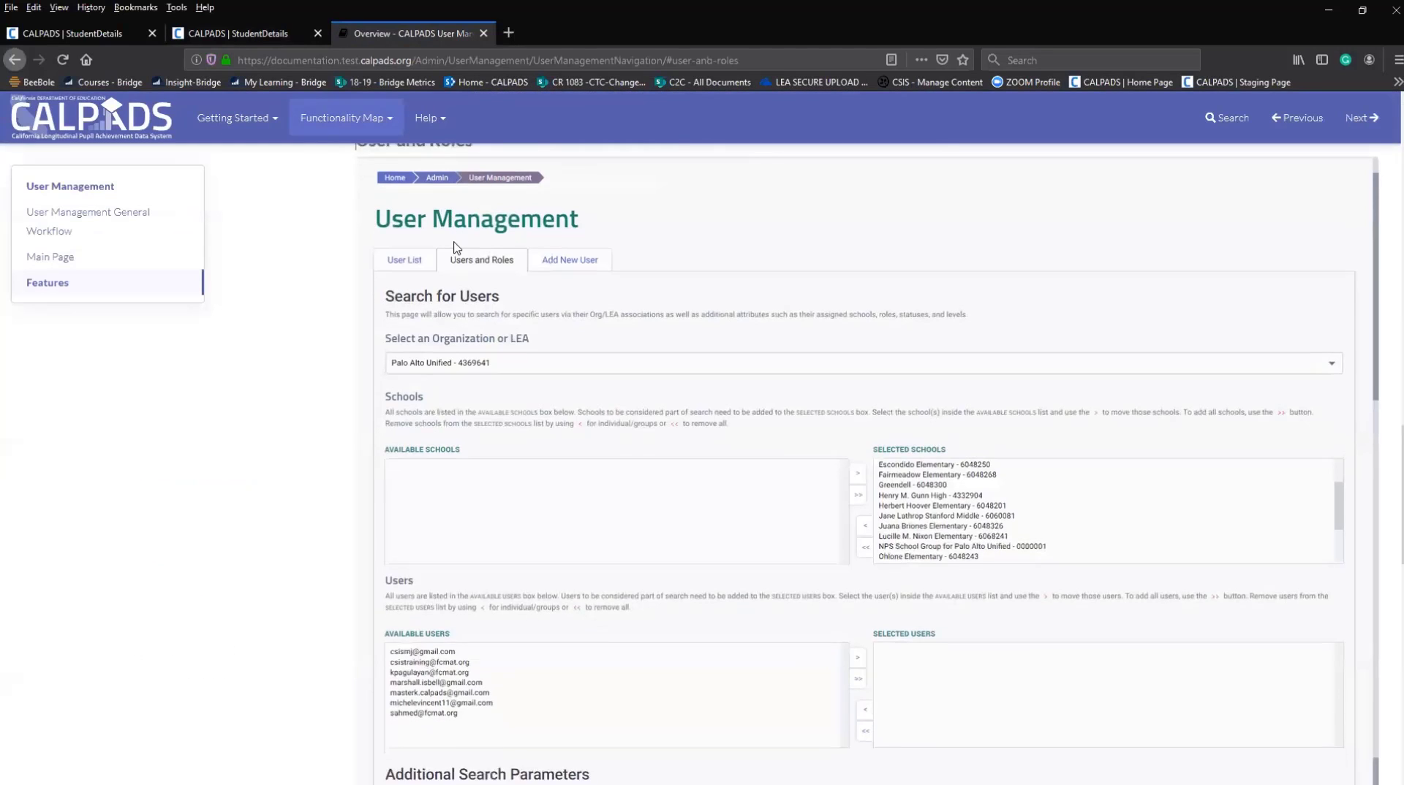
{"action": "scroll", "coordinate": [460, 278], "scroll_direction": "down", "scroll_amount": 8}
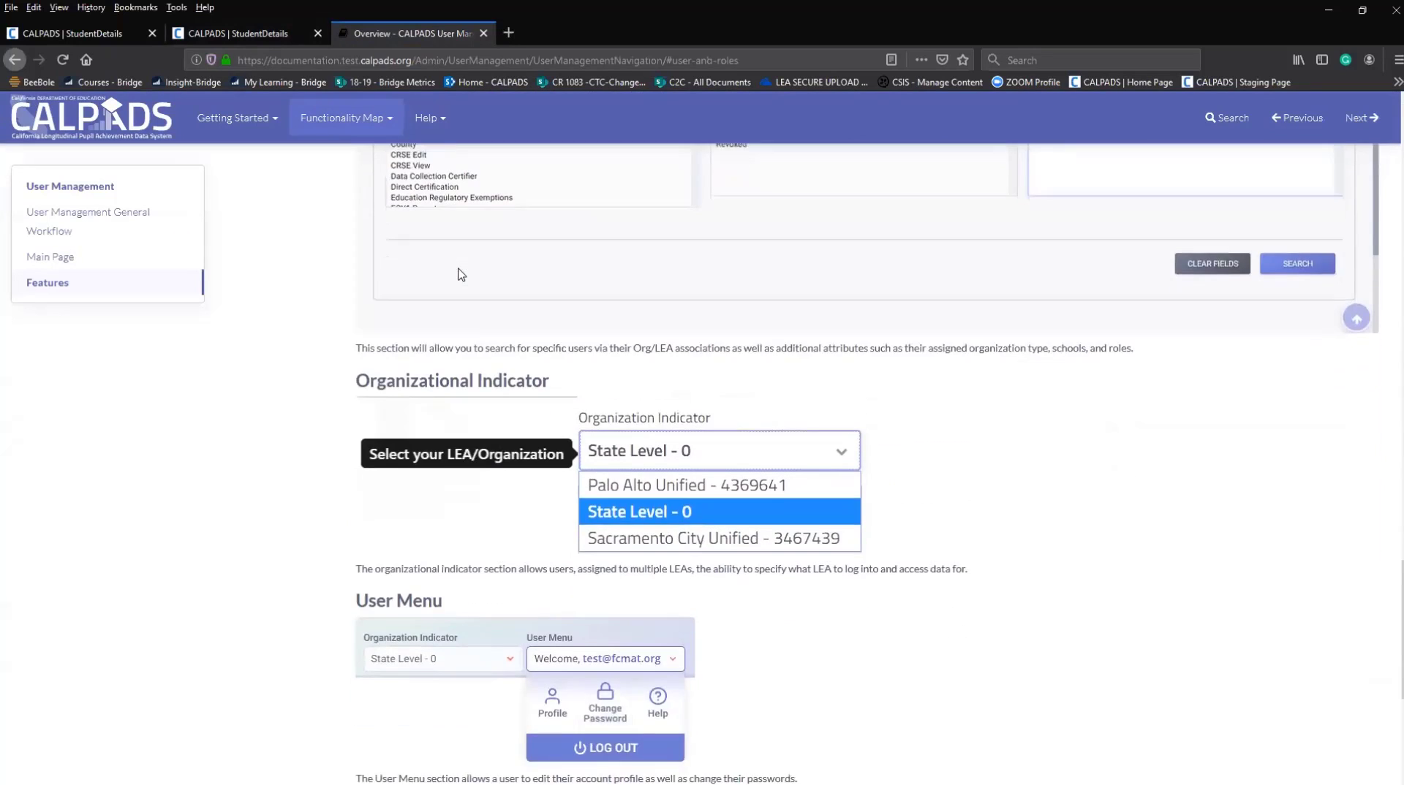
{"action": "scroll", "coordinate": [459, 292], "scroll_direction": "down", "scroll_amount": 5}
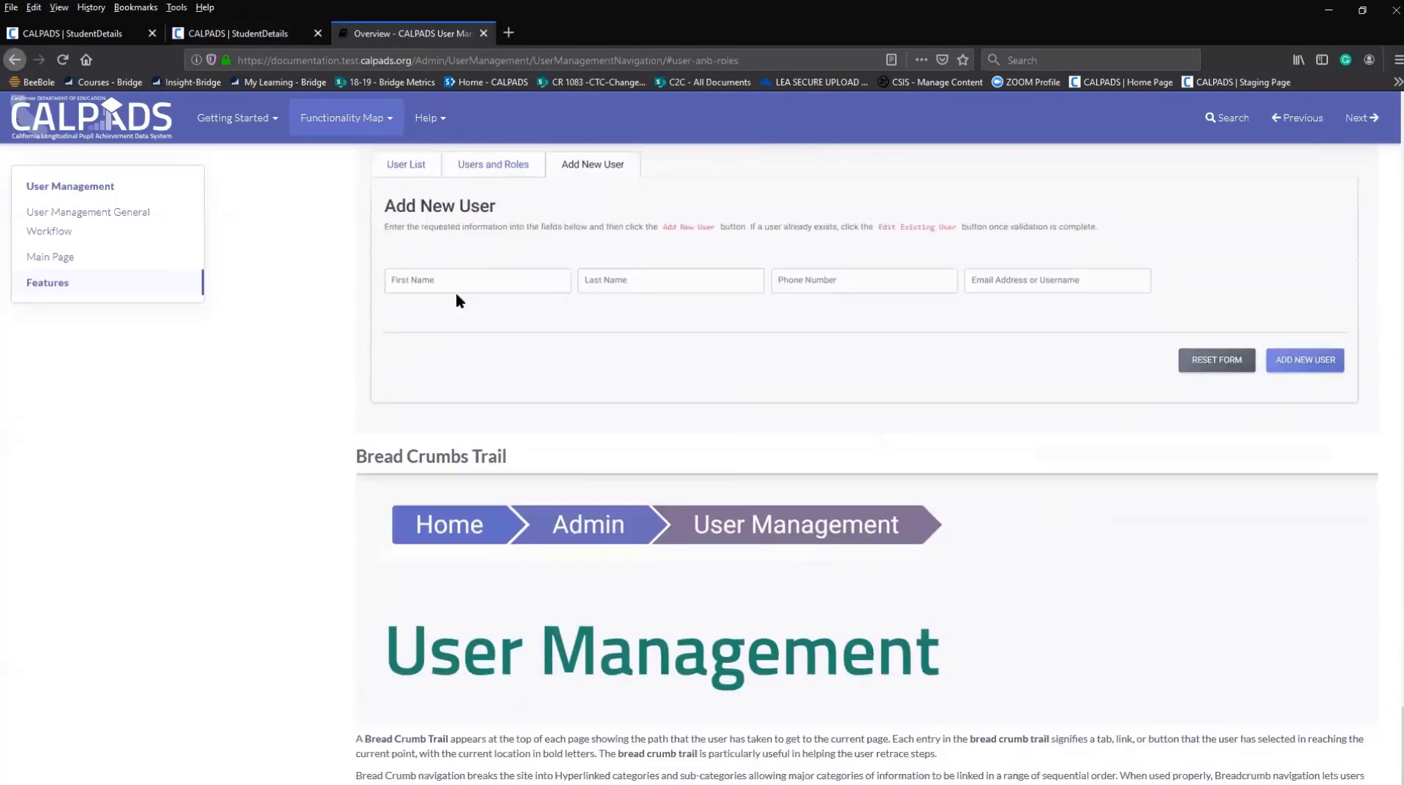
{"action": "scroll", "coordinate": [457, 303], "scroll_direction": "up", "scroll_amount": 10}
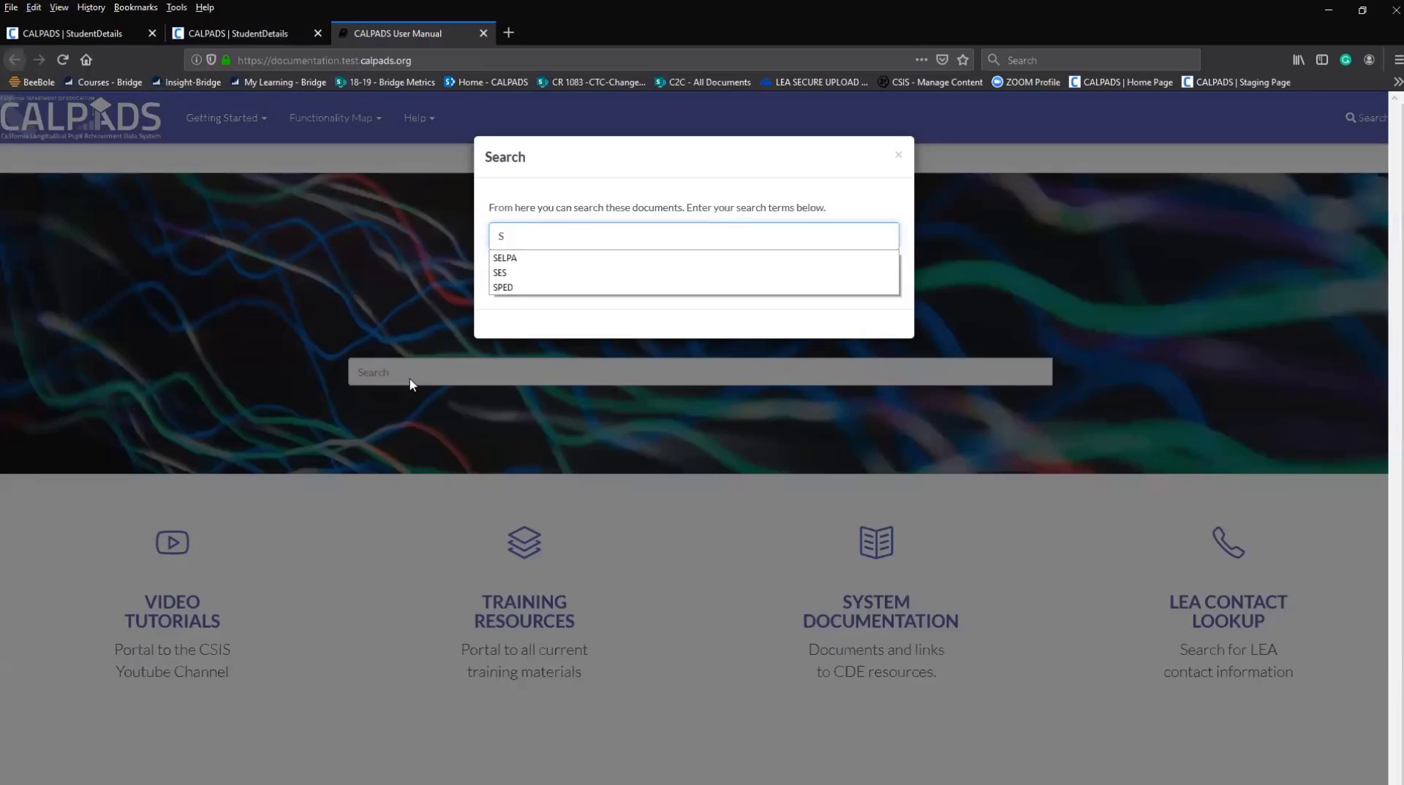
{"action": "type", "text": "sid"}
{"action": "key", "text": "Return"}
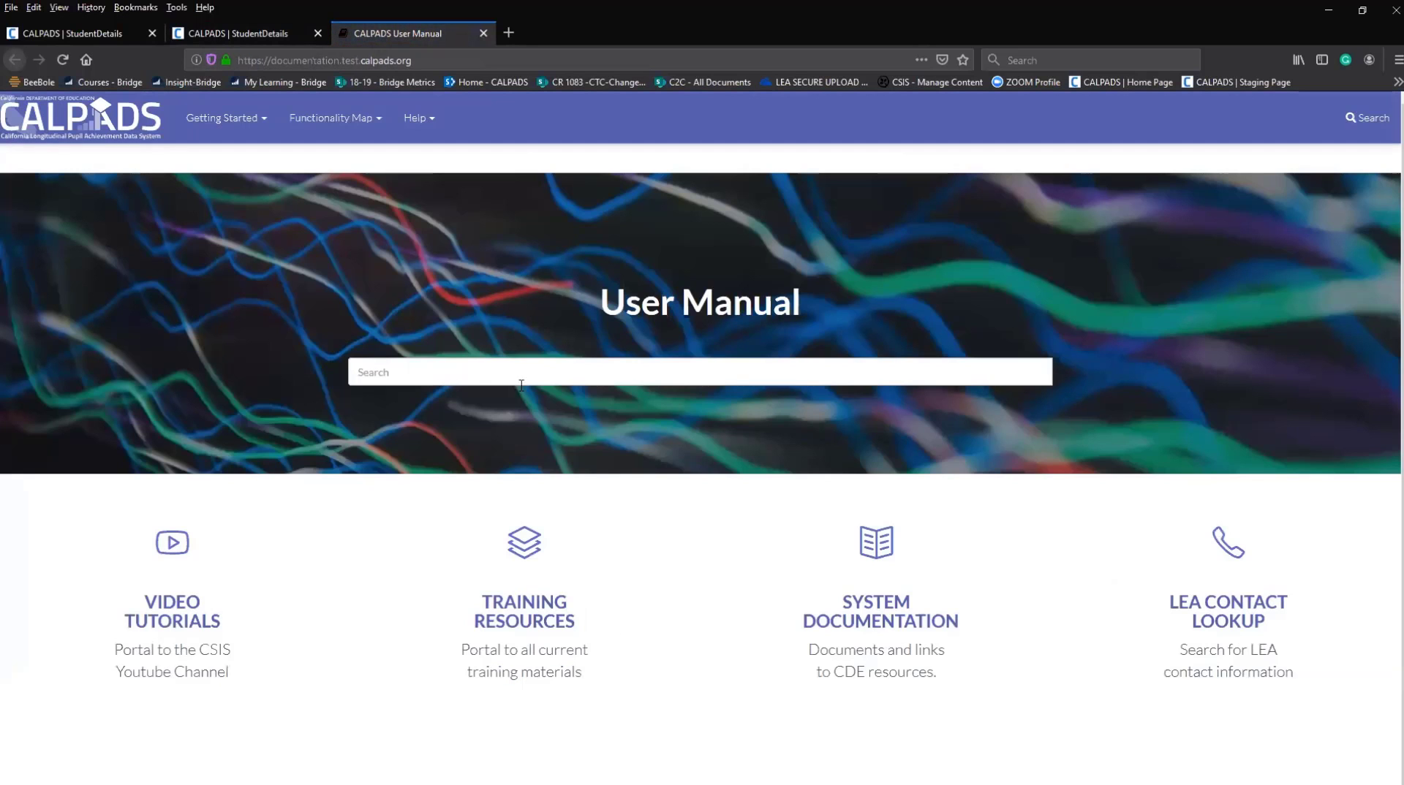
Search the manual for 'SSID' and read the SSID Enrollment Details page.
{"action": "left_click", "coordinate": [605, 373]}
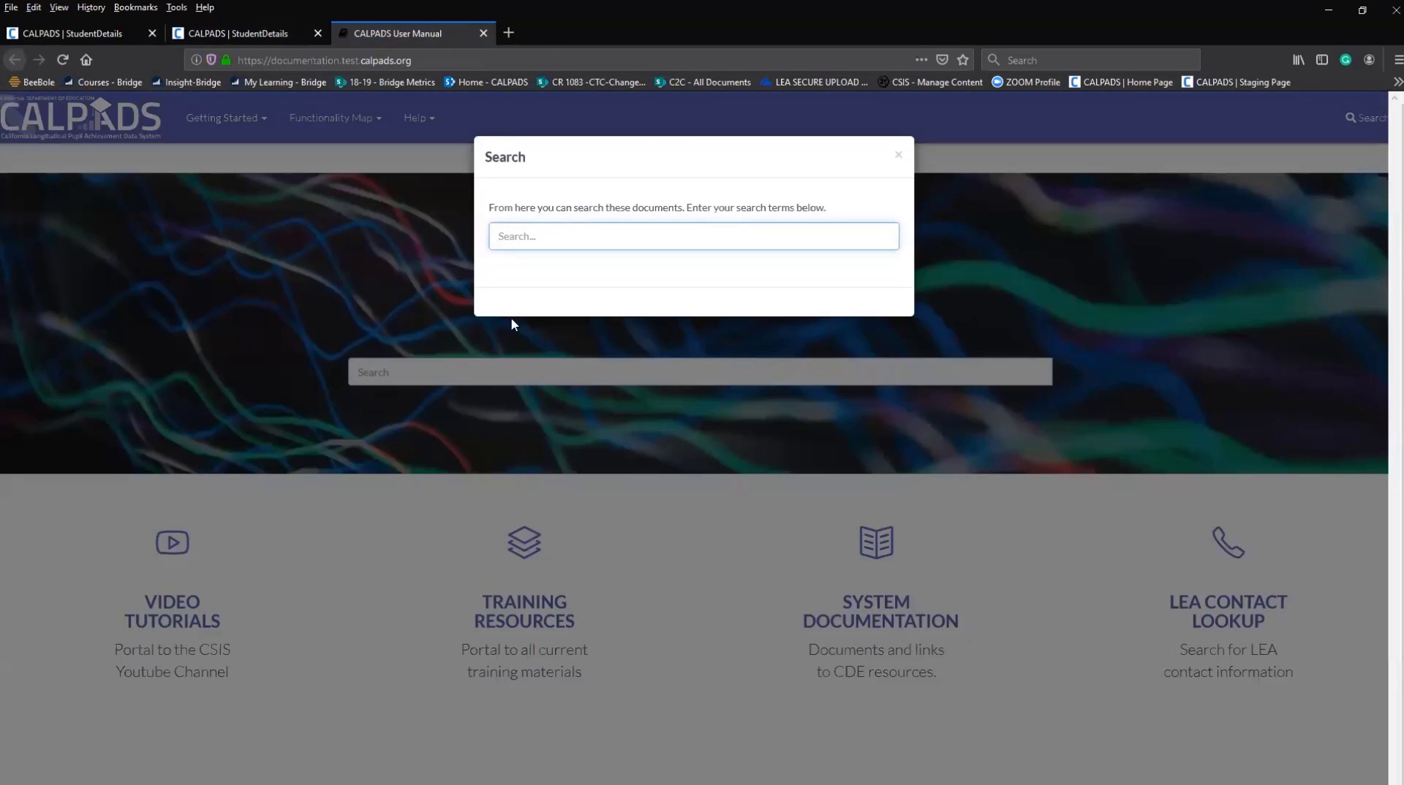
{"action": "type", "text": "SSID"}
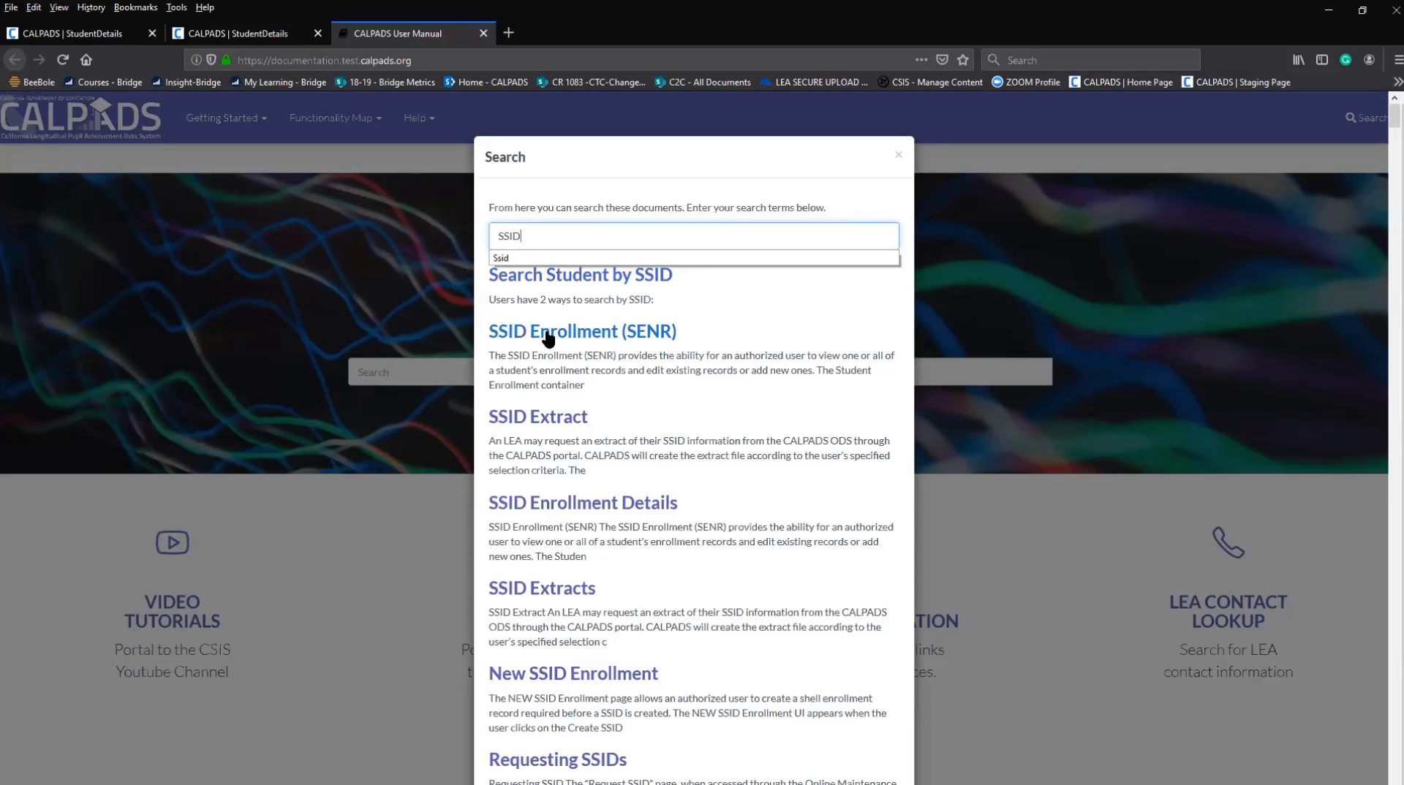
{"action": "left_click", "coordinate": [548, 505]}
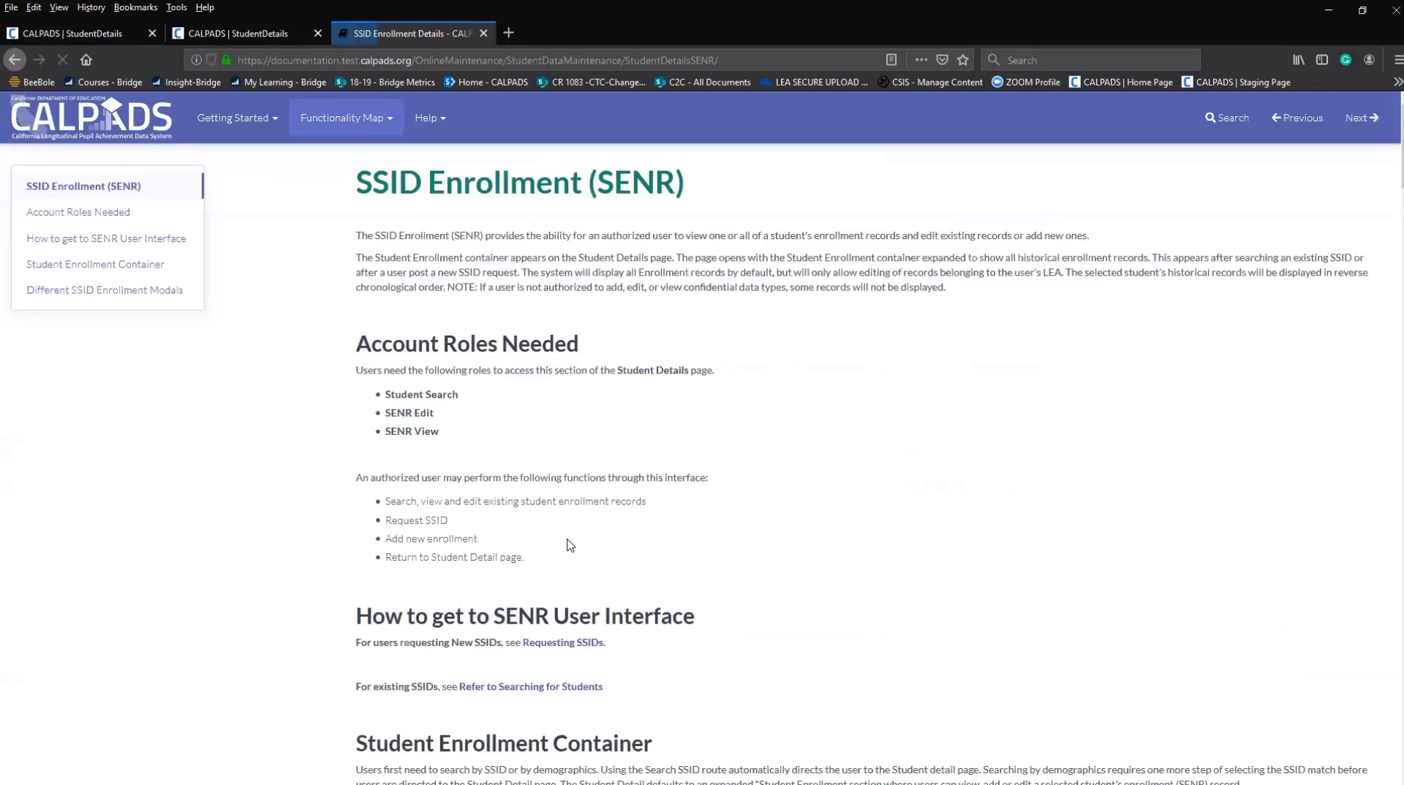
{"action": "scroll", "coordinate": [576, 428], "scroll_direction": "down", "scroll_amount": 7}
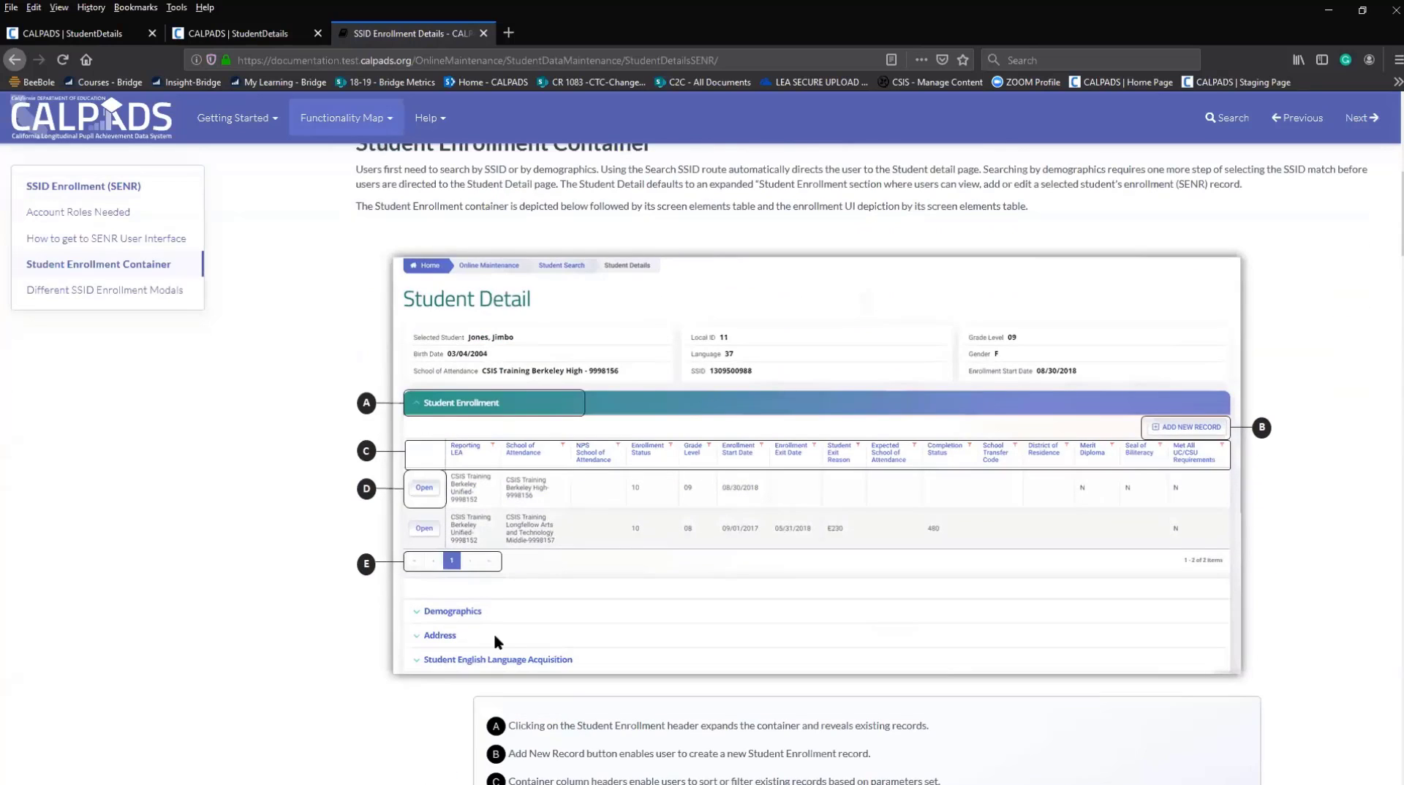
{"action": "scroll", "coordinate": [493, 643], "scroll_direction": "down", "scroll_amount": 2}
{"action": "scroll", "coordinate": [501, 655], "scroll_direction": "down", "scroll_amount": 8}
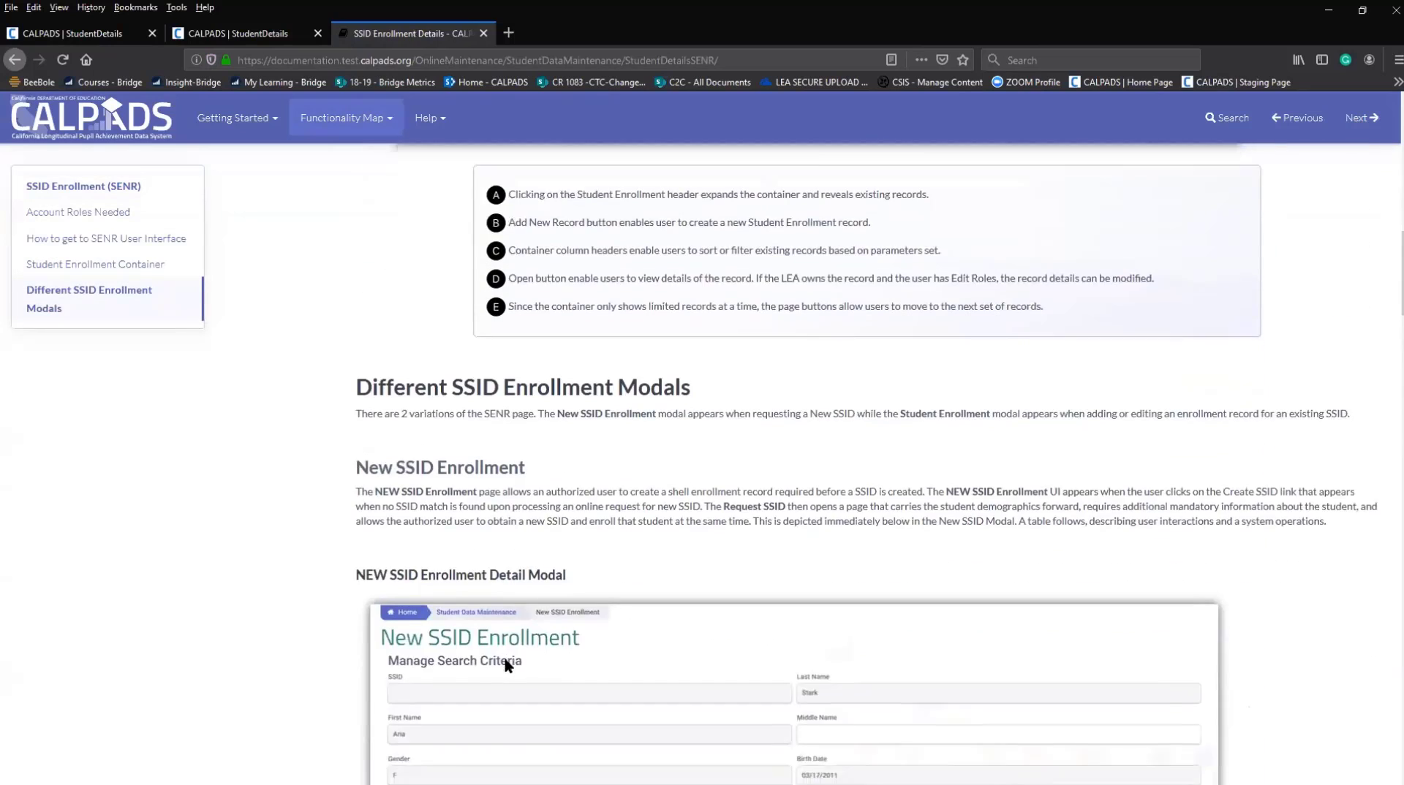
{"action": "scroll", "coordinate": [512, 652], "scroll_direction": "up", "scroll_amount": 1}
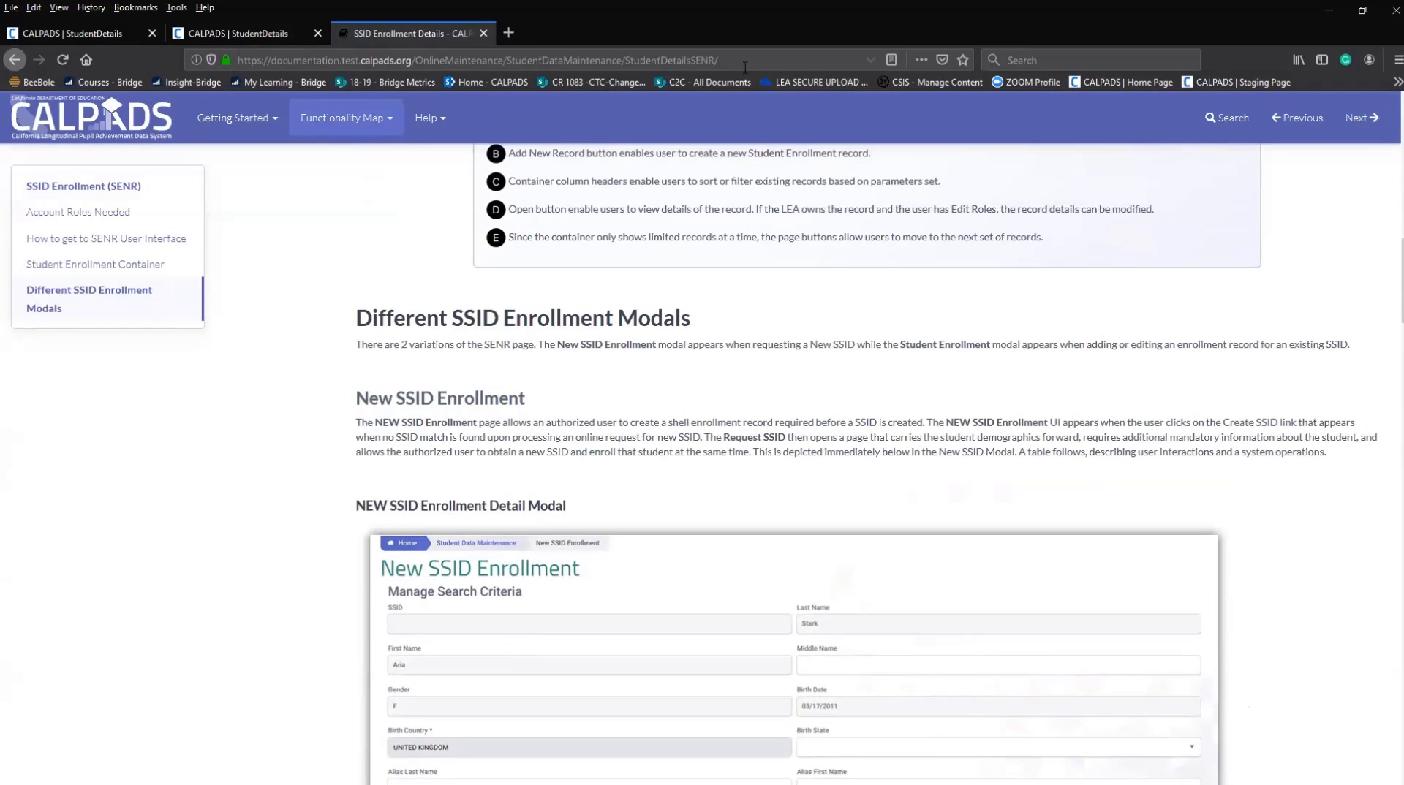
Copy the SSID Enrollment page URL and load it in a new browser tab.
{"action": "left_click", "coordinate": [720, 61]}
{"action": "left_click_drag", "start_coordinate": [720, 60], "coordinate": [234, 62]}
{"action": "key", "text": "ctrl+c"}
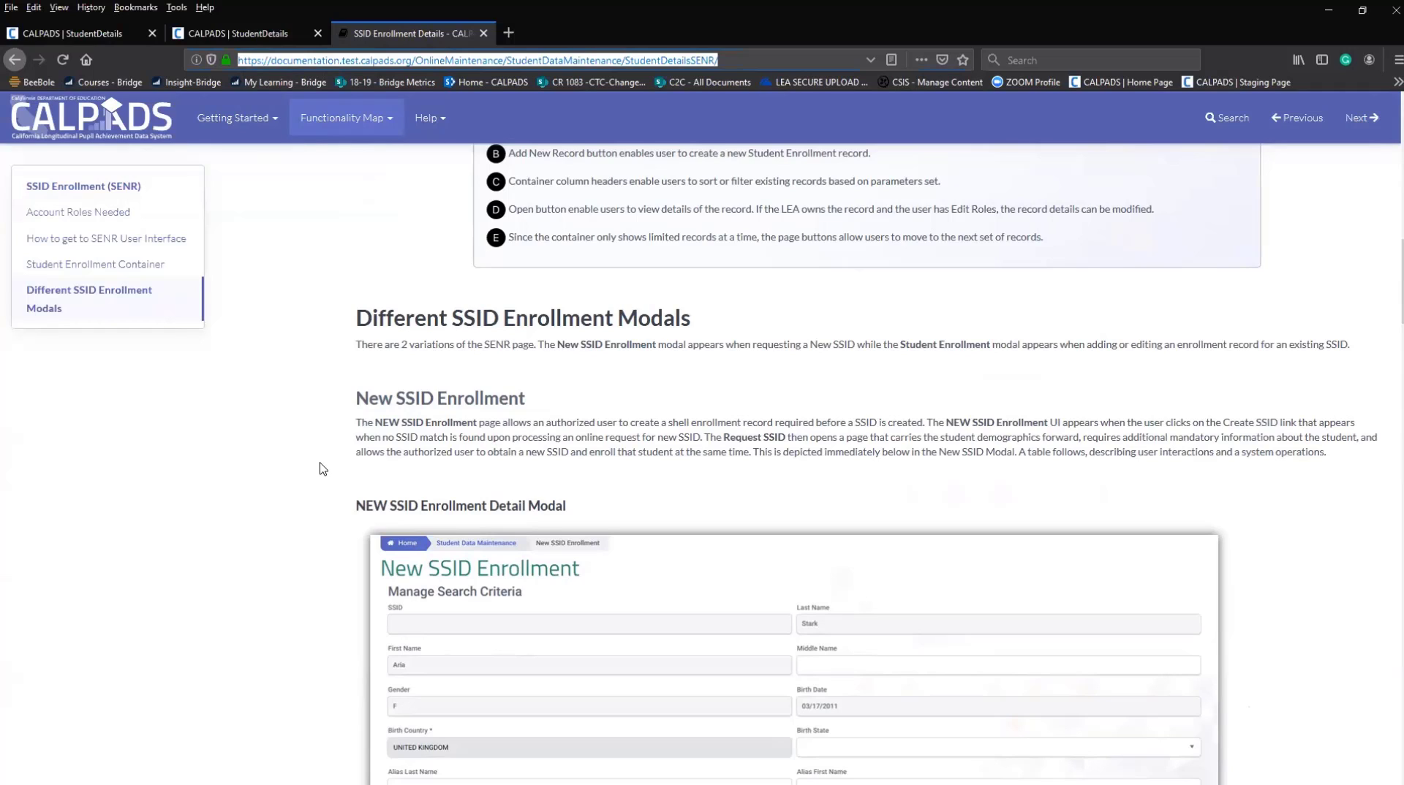
{"action": "right_click", "coordinate": [389, 61]}
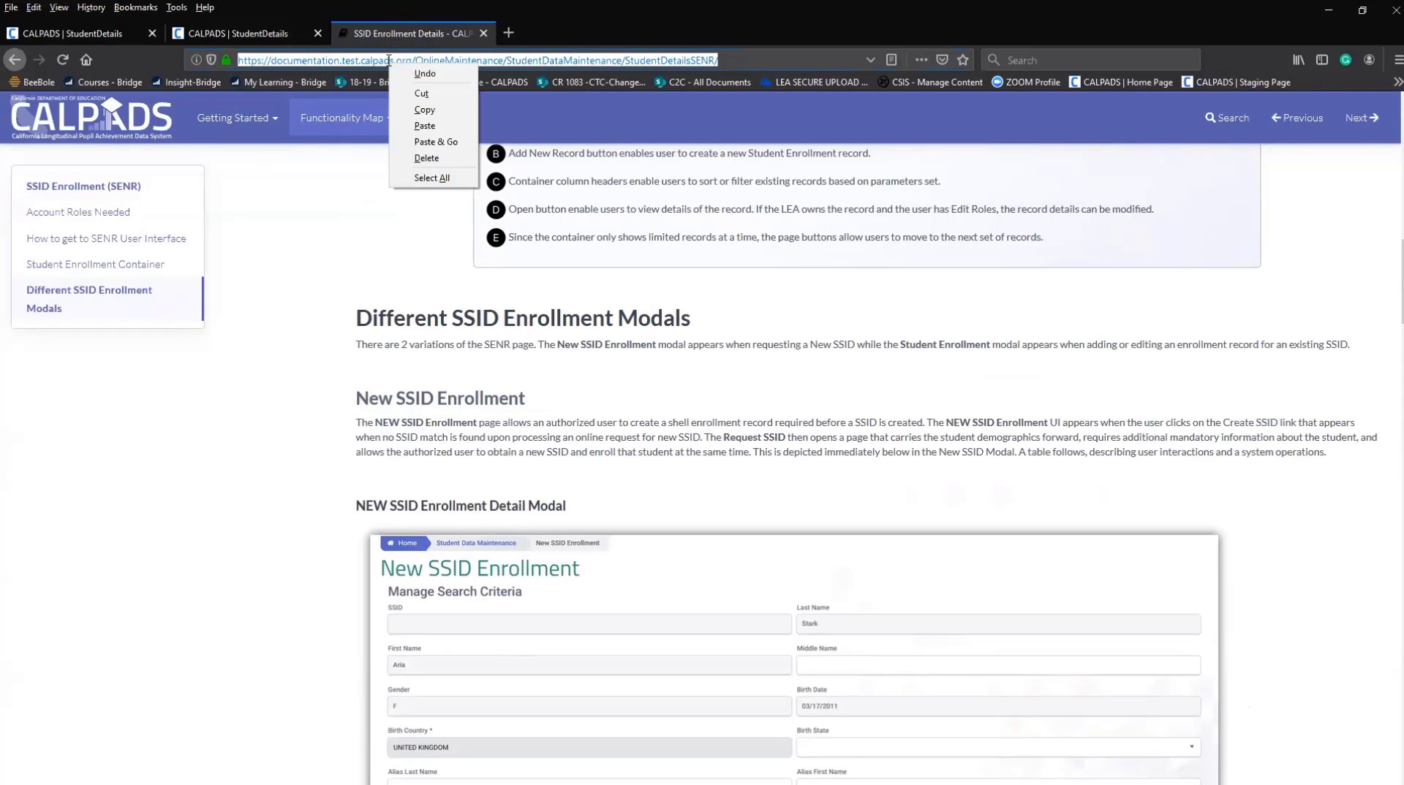
{"action": "left_click", "coordinate": [424, 110]}
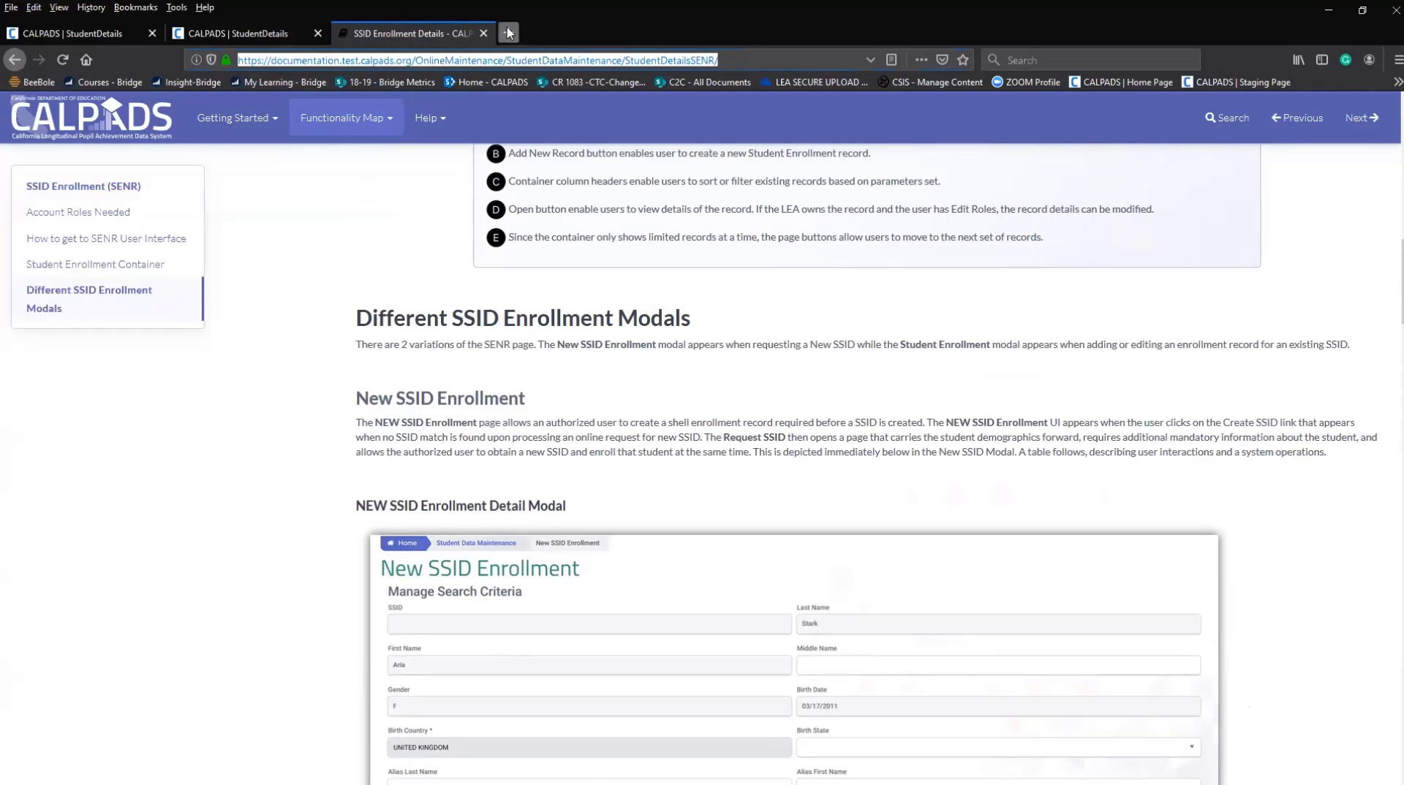
{"action": "left_click", "coordinate": [508, 32]}
{"action": "right_click", "coordinate": [466, 57]}
{"action": "left_click", "coordinate": [497, 118]}
{"action": "key", "text": "Return"}
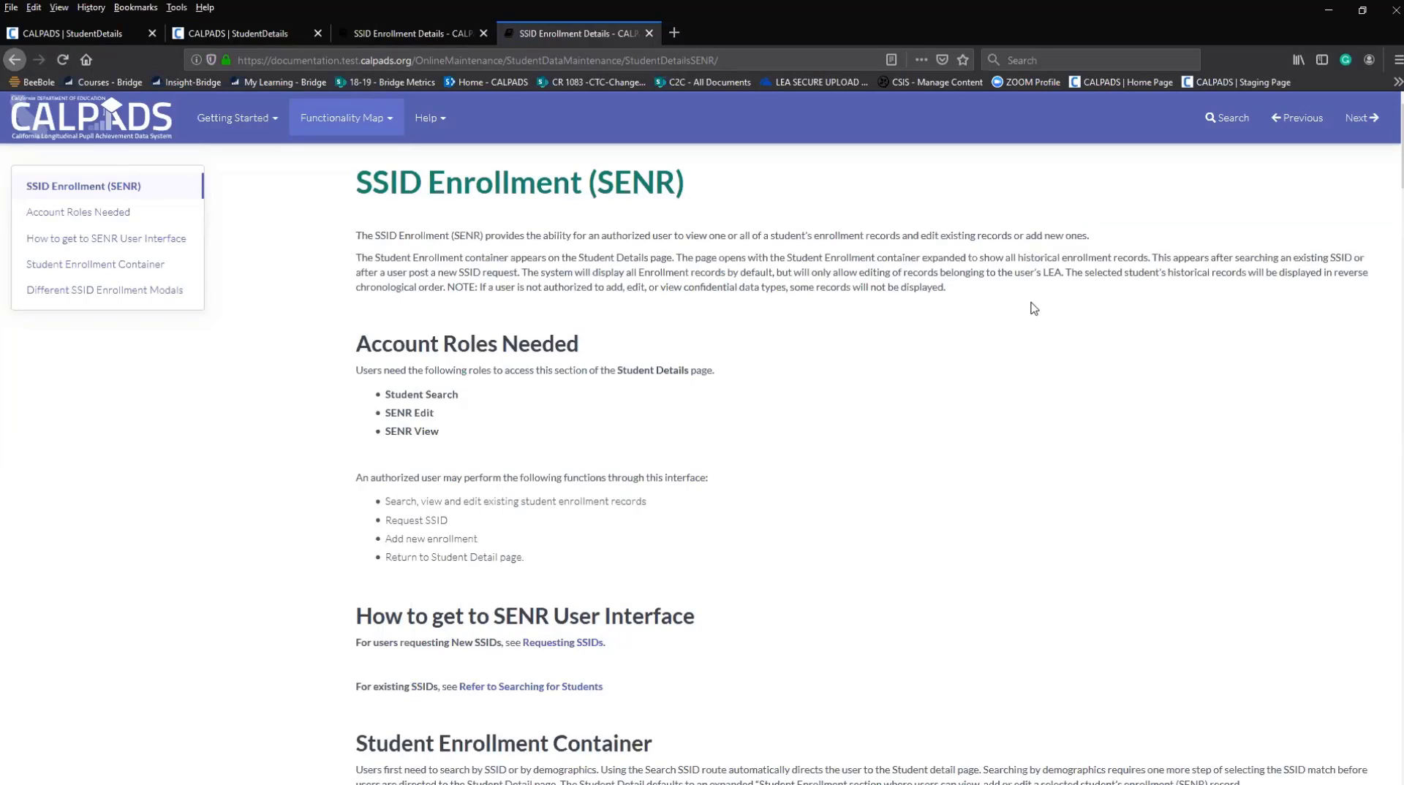
From Student Detail, open Help > Batch File Templates Download and scroll through the templates.
{"action": "left_click", "coordinate": [241, 32]}
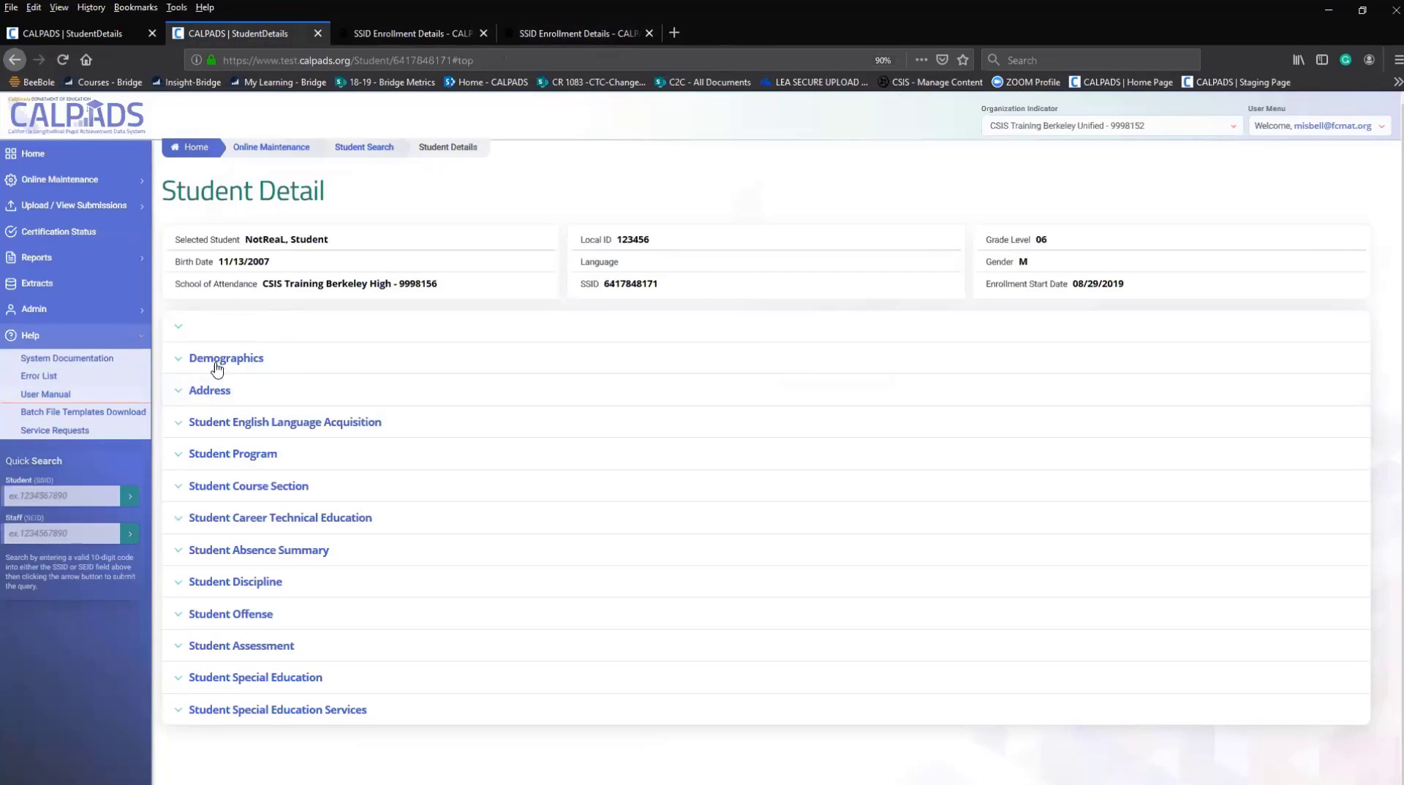
{"action": "left_click", "coordinate": [57, 414]}
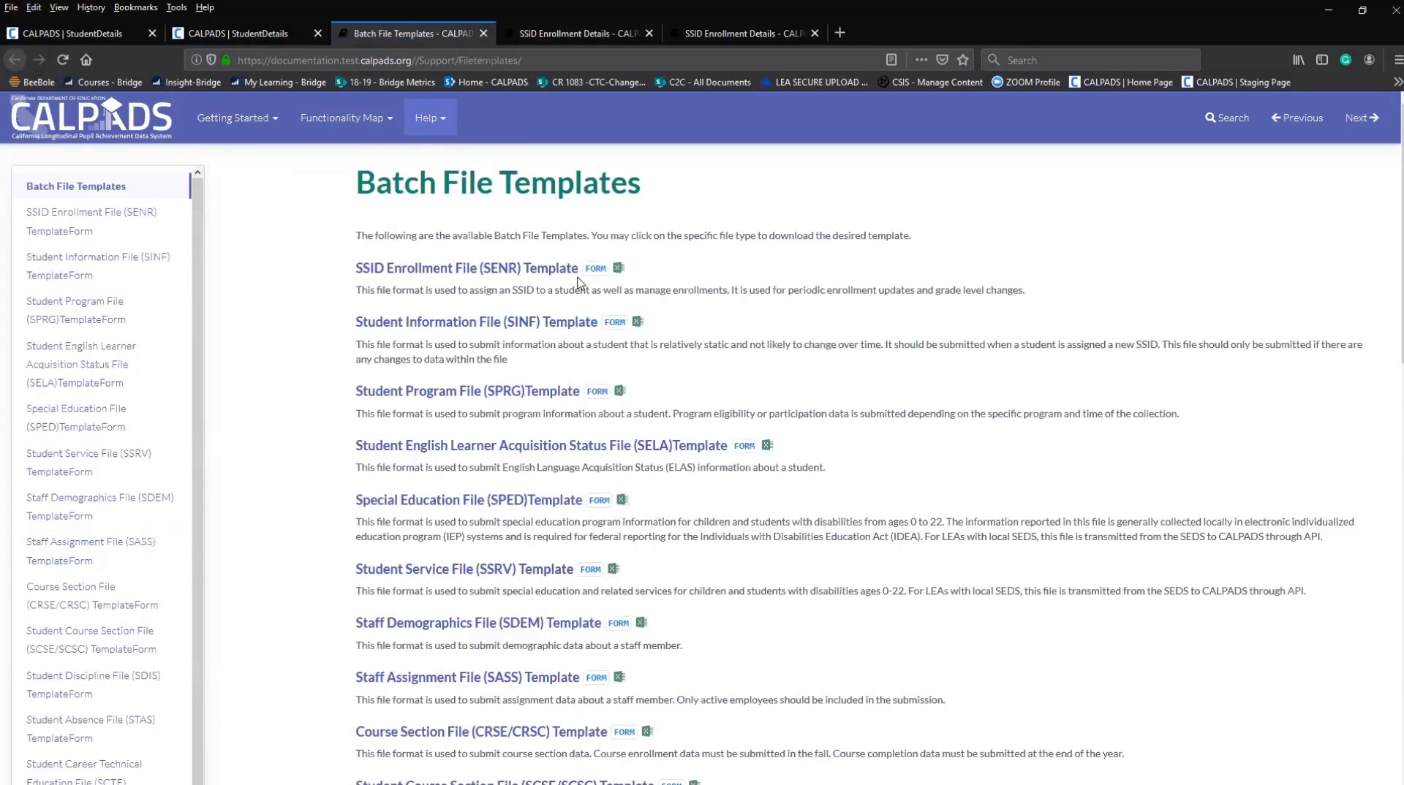
{"action": "scroll", "coordinate": [579, 282], "scroll_direction": "down", "scroll_amount": 4}
{"action": "scroll", "coordinate": [580, 281], "scroll_direction": "down", "scroll_amount": 3}
{"action": "scroll", "coordinate": [580, 281], "scroll_direction": "up", "scroll_amount": 7}
Open Upload / View Submissions > File Upload, showing SSID Enrollment-SENR as the file type.
{"action": "left_click", "coordinate": [261, 41]}
{"action": "left_click", "coordinate": [59, 206]}
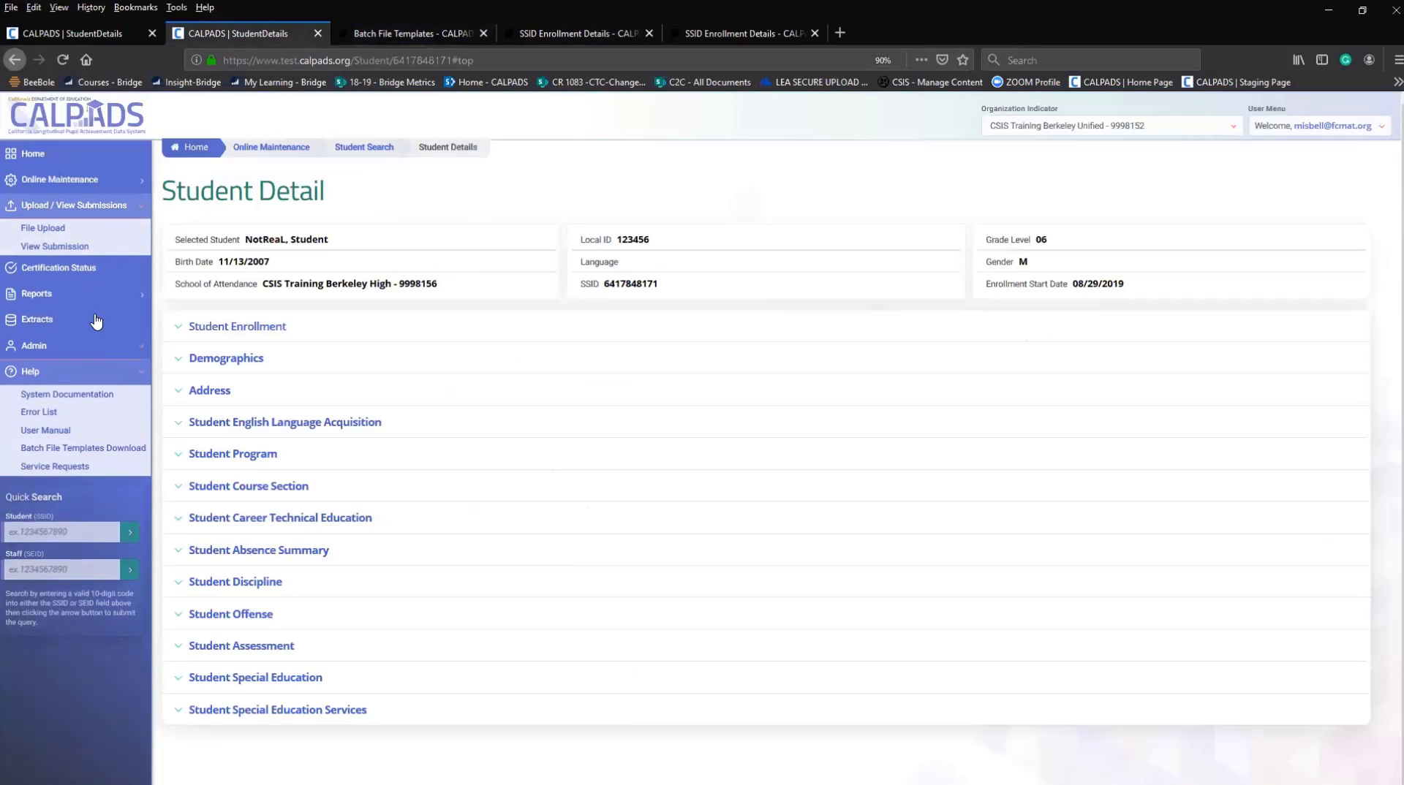
{"action": "left_click", "coordinate": [367, 400]}
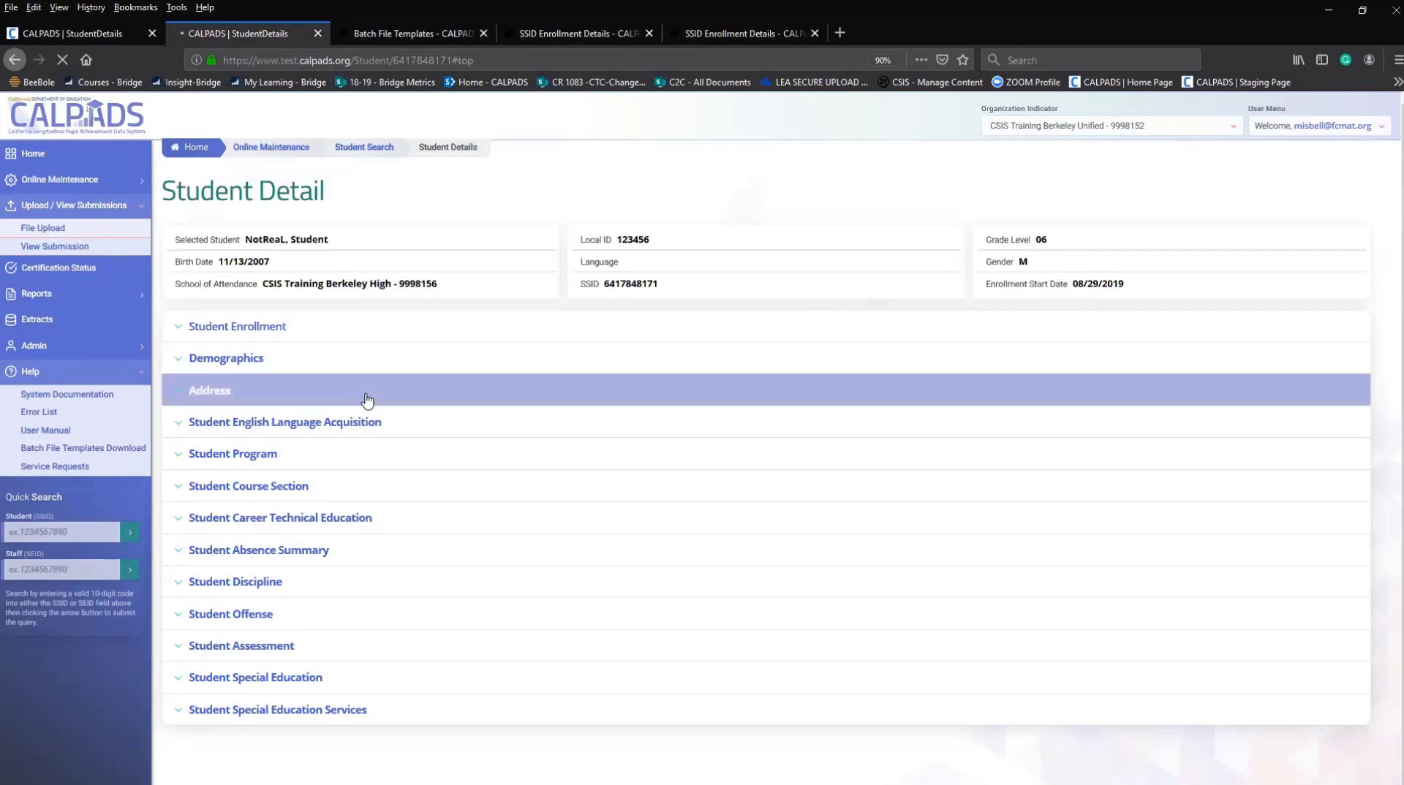
{"action": "left_click", "coordinate": [40, 230]}
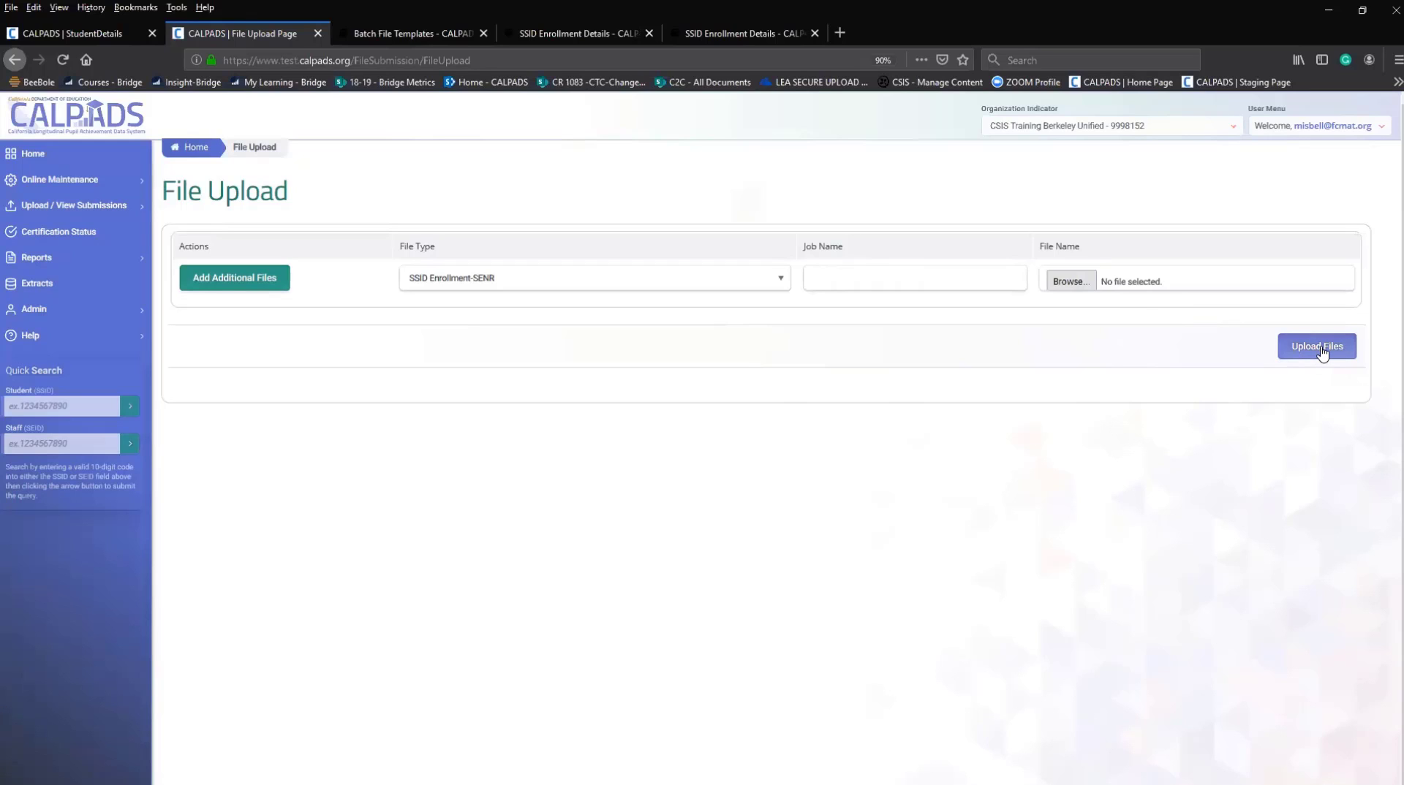
{"action": "left_click", "coordinate": [81, 207]}
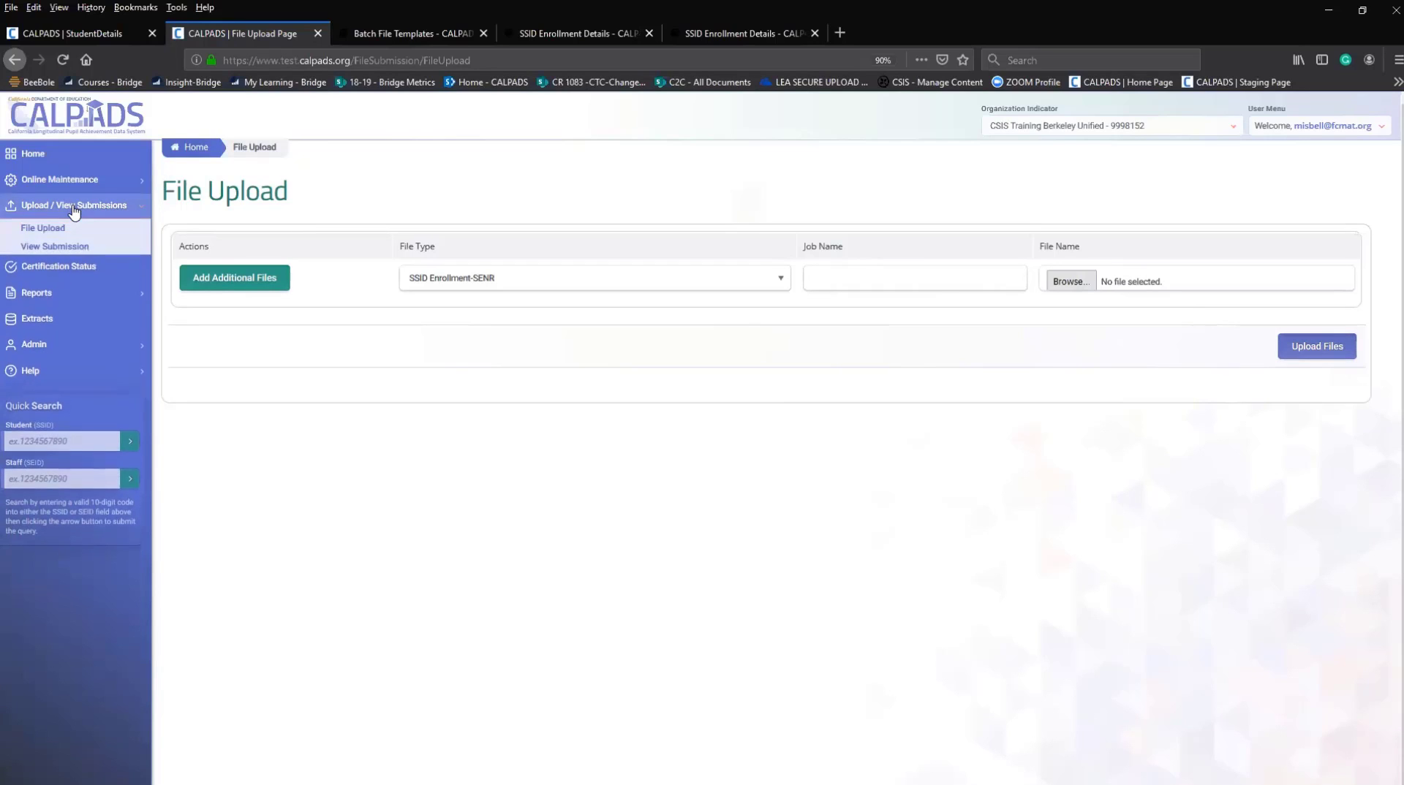
Open View Submission and check the File Type choices, leaving the filter on All.
{"action": "left_click", "coordinate": [57, 249]}
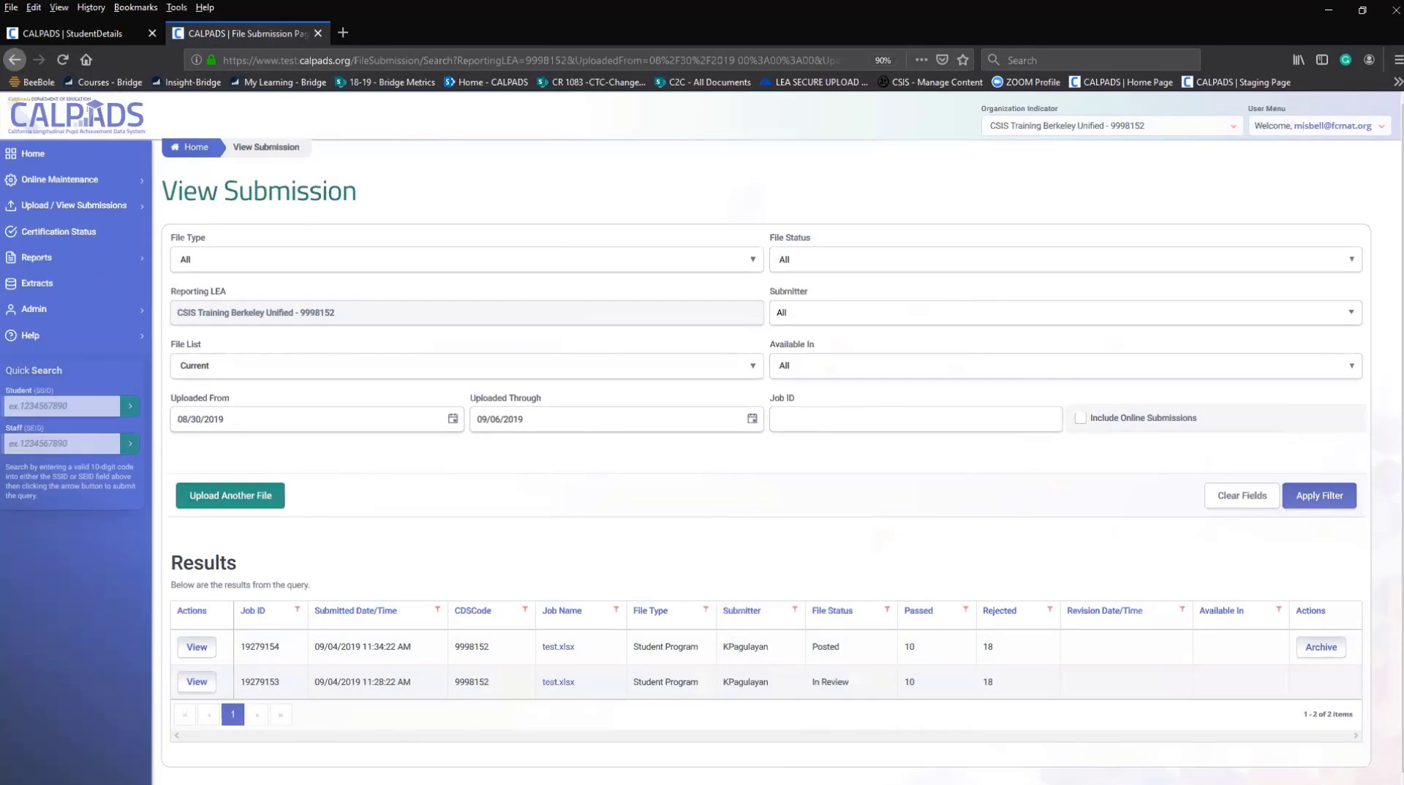
{"action": "left_click", "coordinate": [272, 268]}
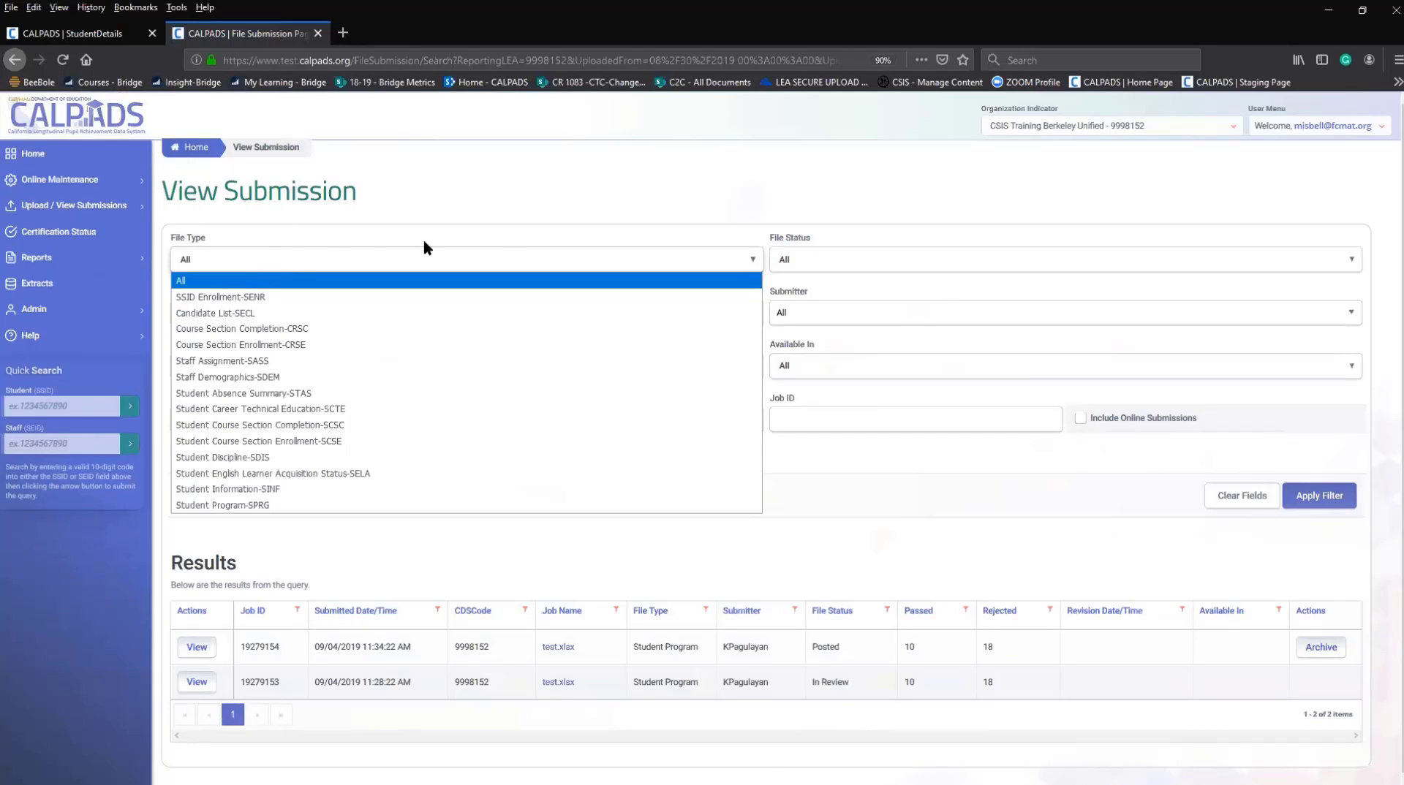
{"action": "left_click", "coordinate": [770, 194]}
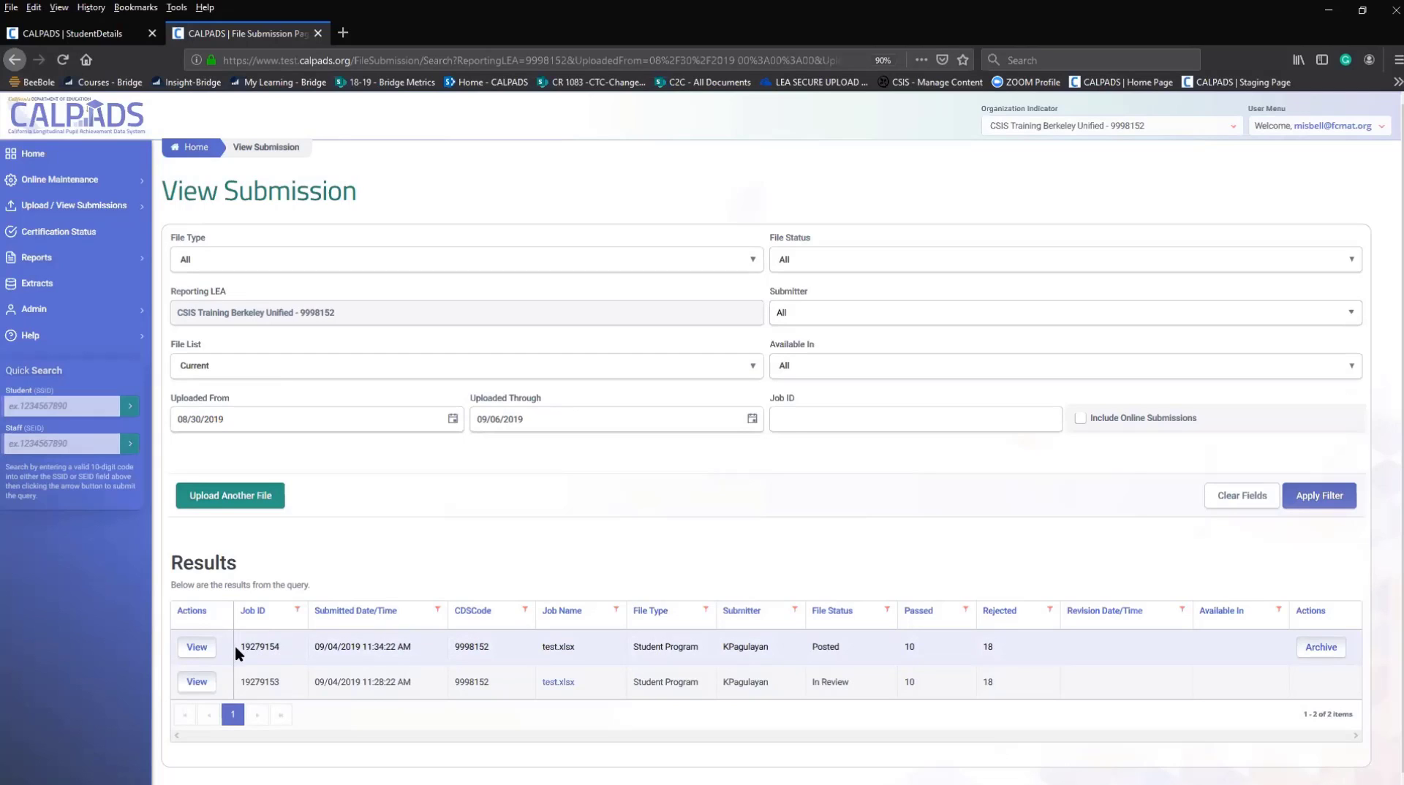
Open the details of Posted submission 19279154 from the Results table.
{"action": "left_click", "coordinate": [806, 419]}
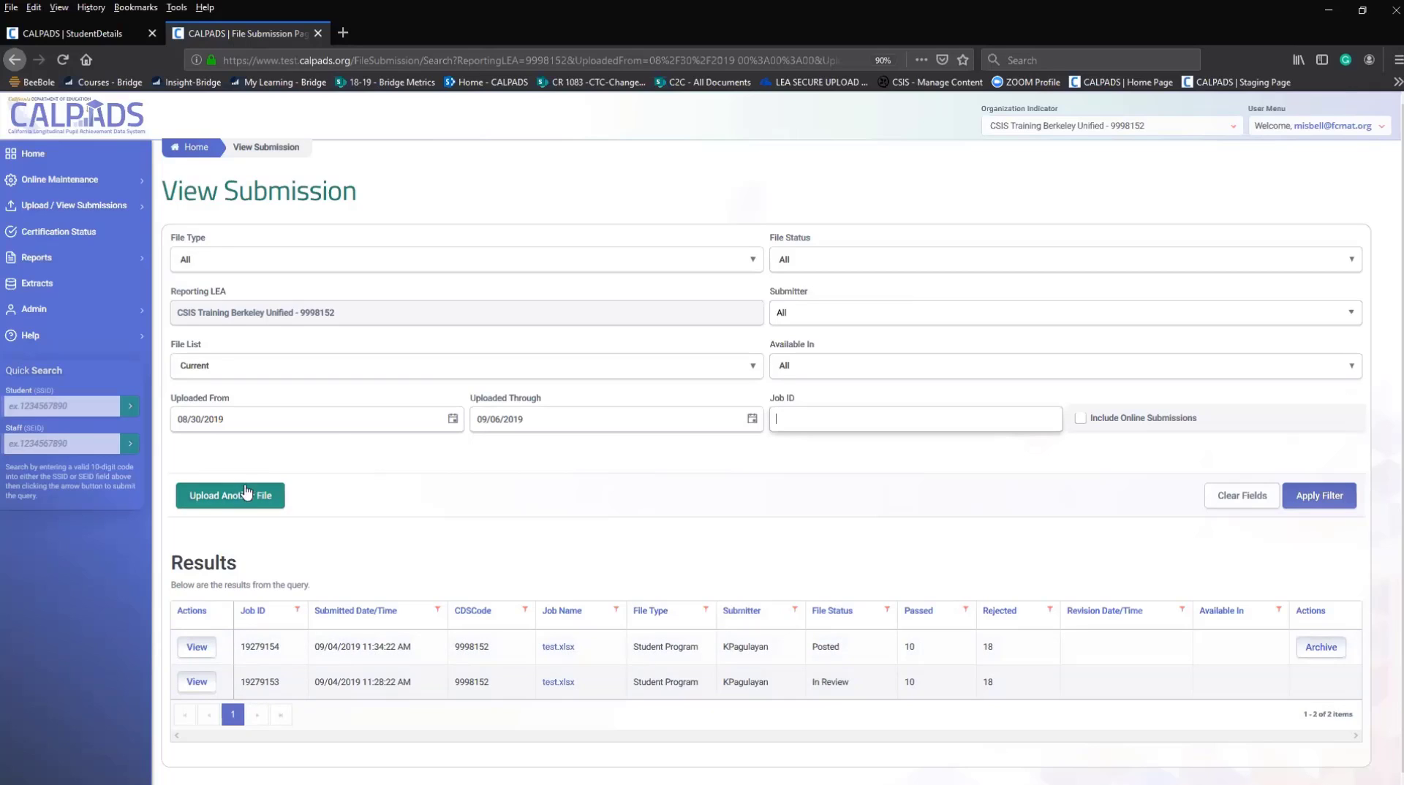
{"action": "left_click", "coordinate": [194, 652]}
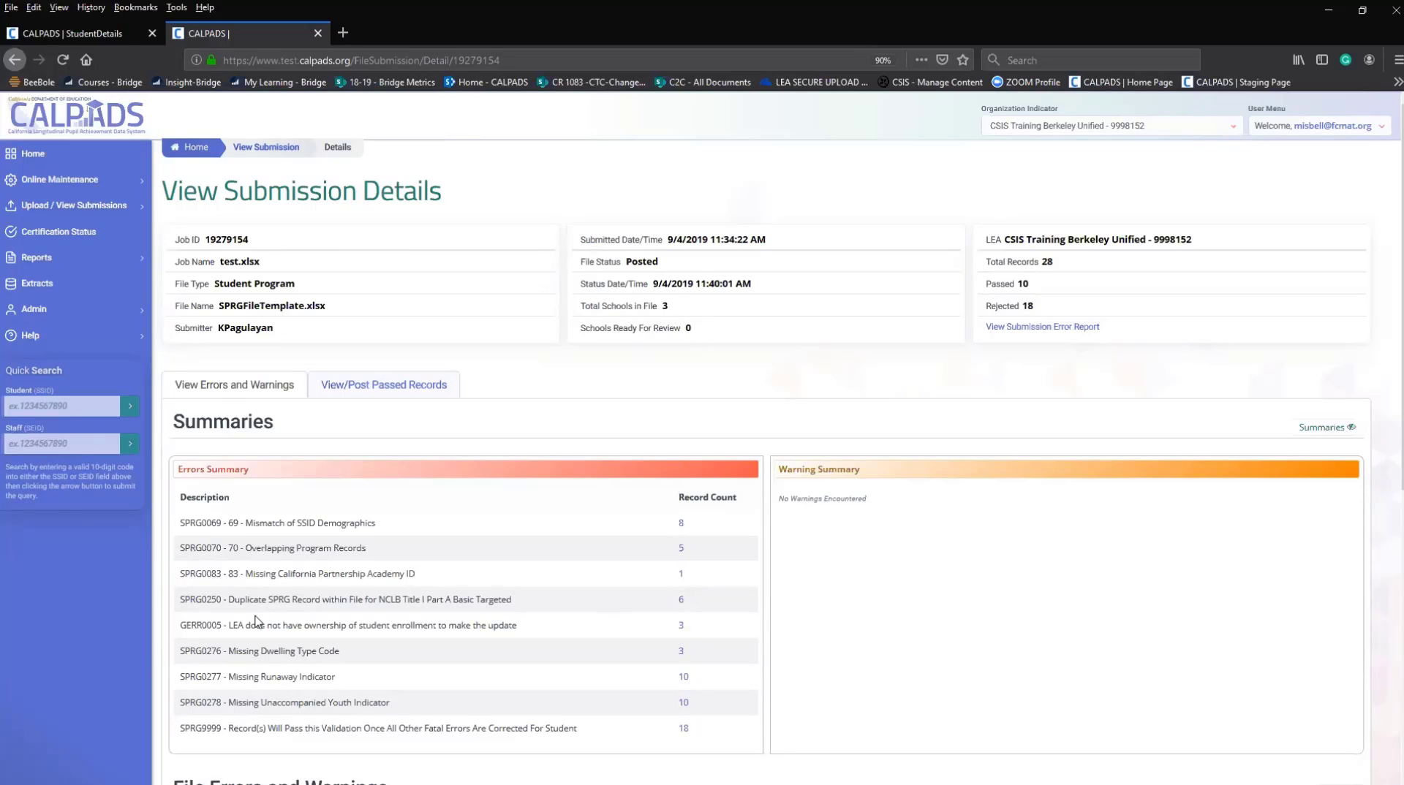
Scroll to File Errors and Warnings and sort them by the Student Name column.
{"action": "scroll", "coordinate": [255, 621], "scroll_direction": "down", "scroll_amount": 5}
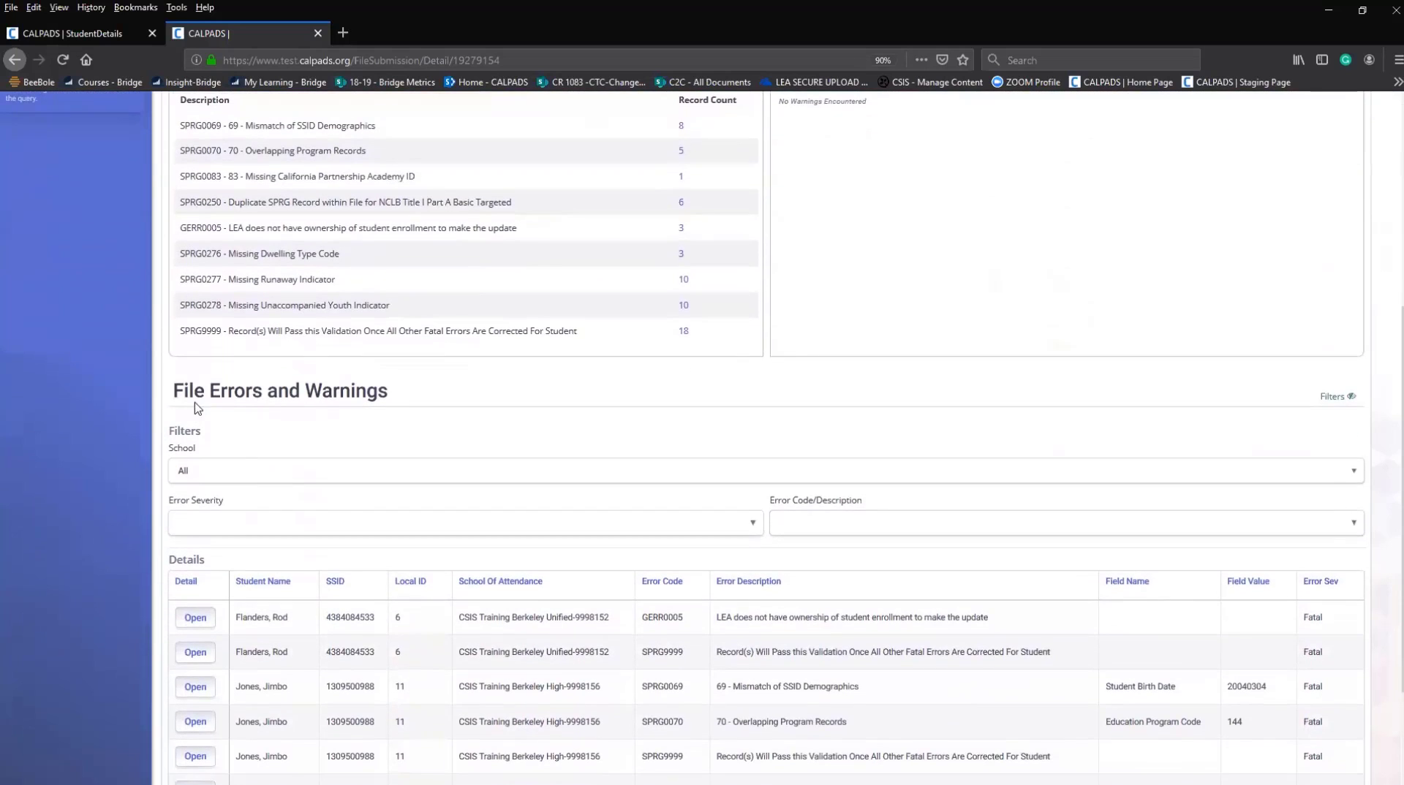
{"action": "scroll", "coordinate": [296, 508], "scroll_direction": "down", "scroll_amount": 3}
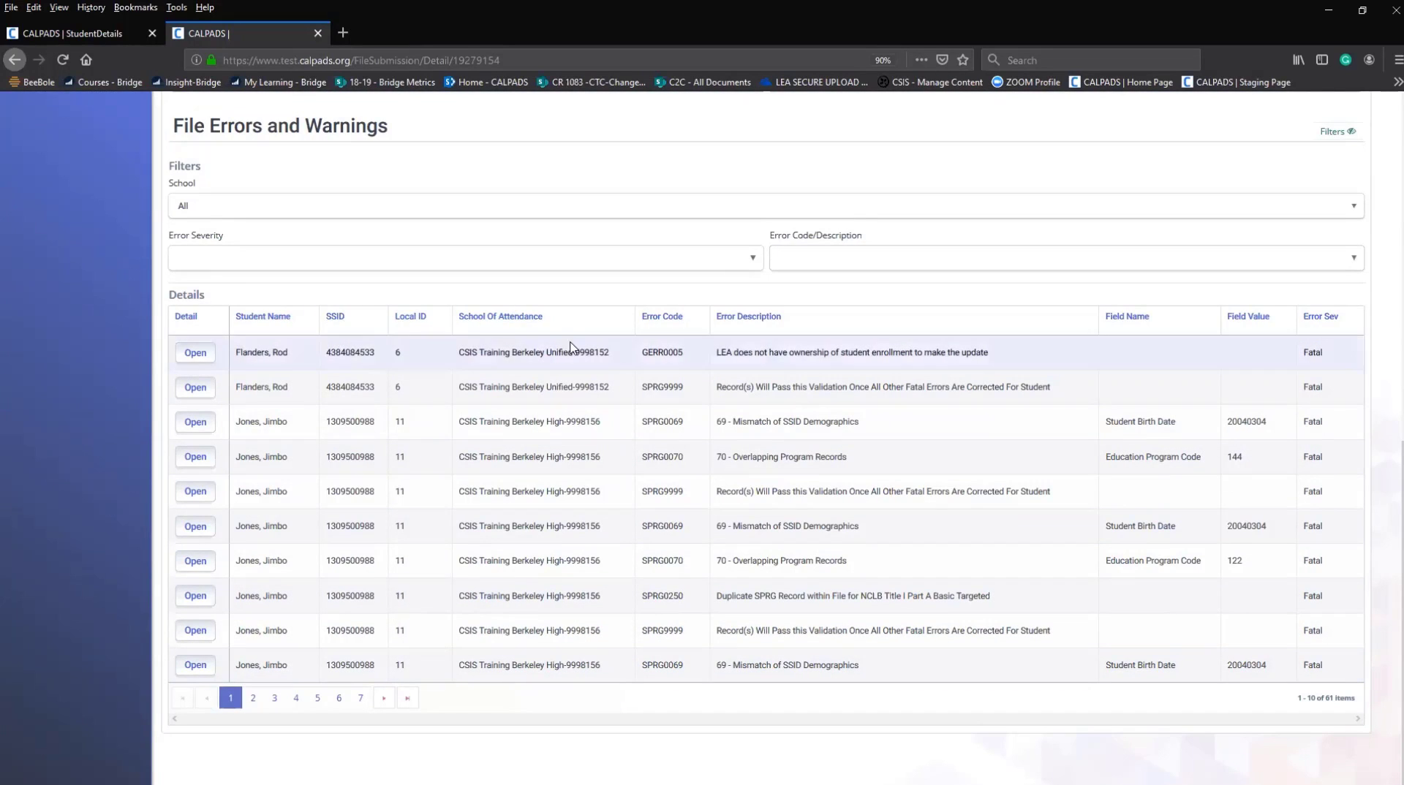
{"action": "left_click", "coordinate": [268, 319]}
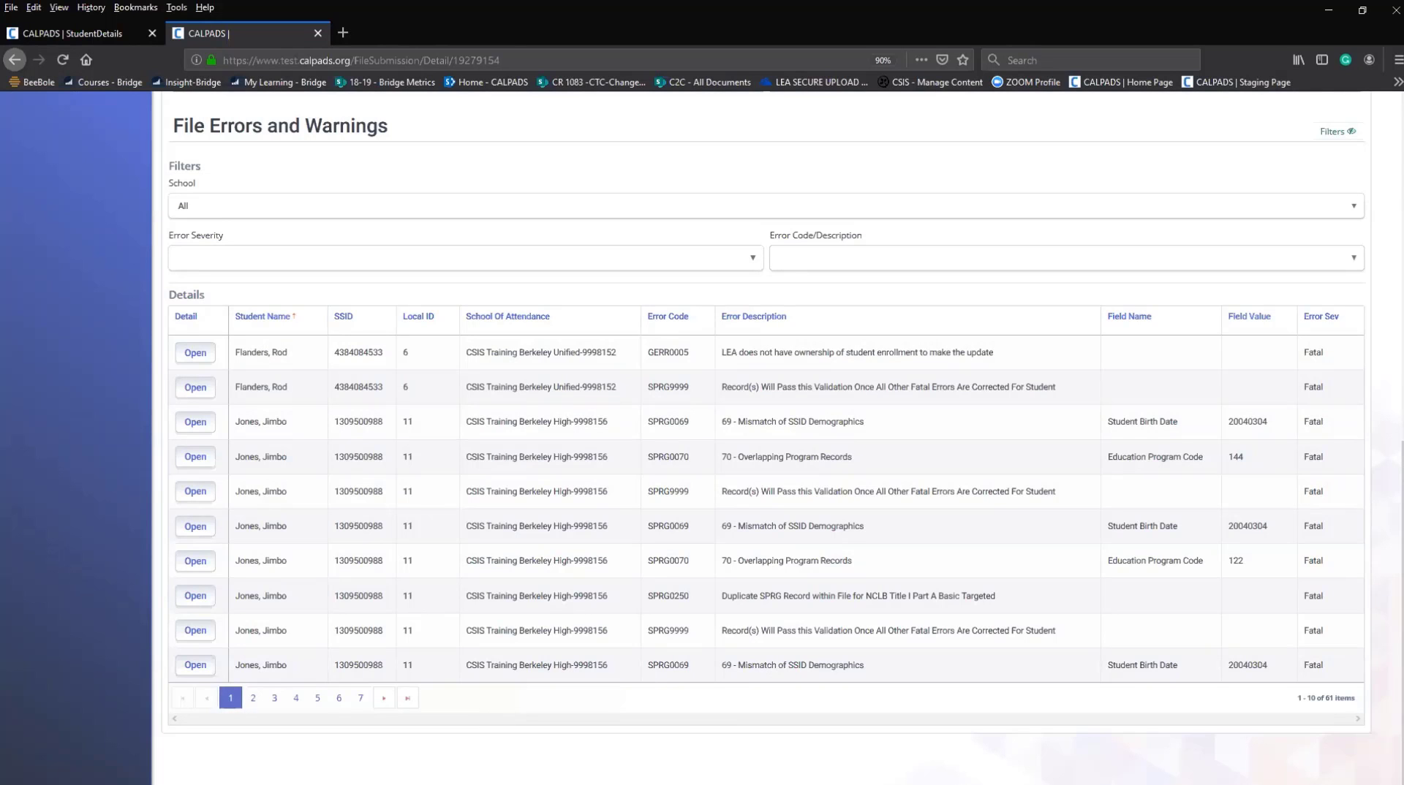
{"action": "scroll", "coordinate": [888, 775], "scroll_direction": "up", "scroll_amount": 6}
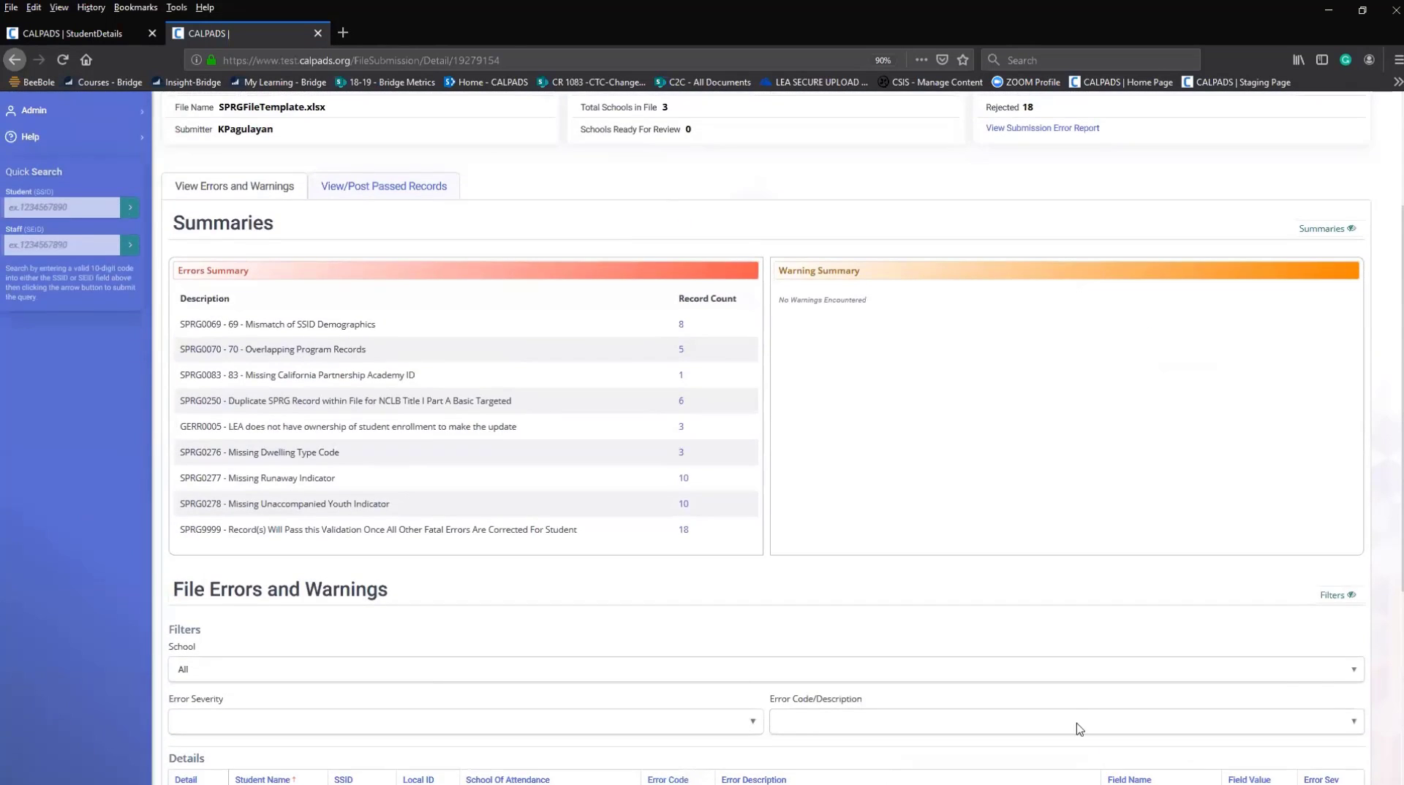
{"action": "left_click", "coordinate": [1351, 596]}
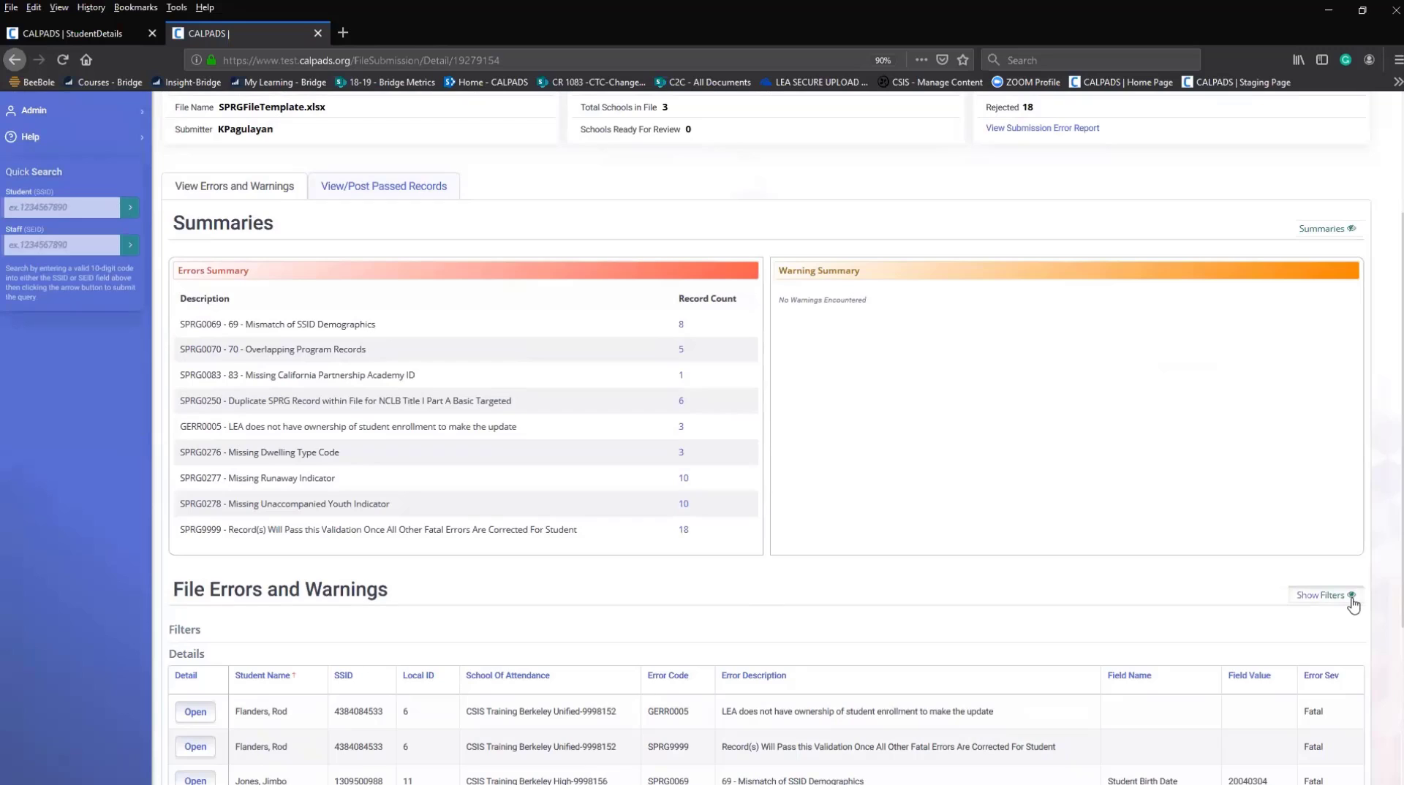
{"action": "left_click", "coordinate": [1351, 597]}
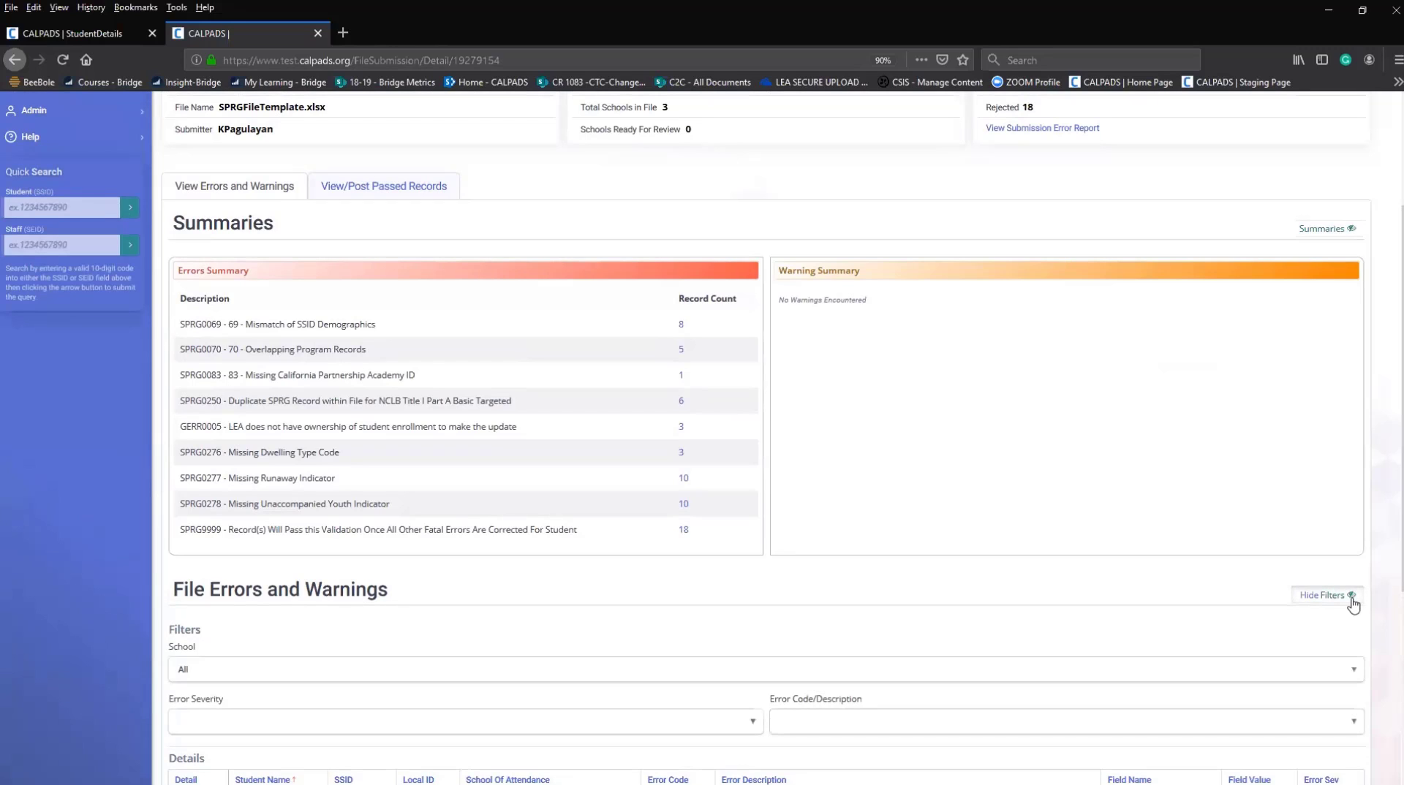
{"action": "left_click", "coordinate": [1351, 229]}
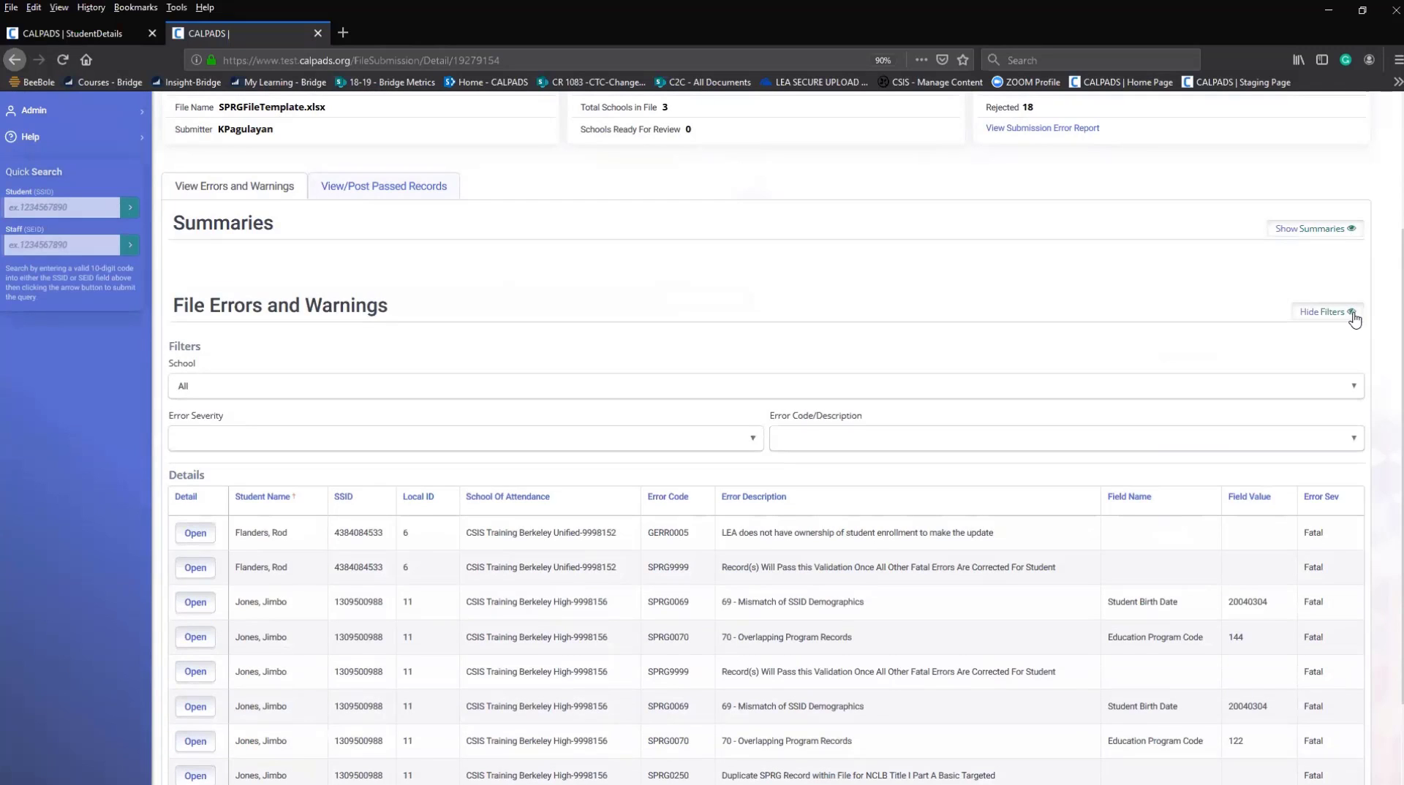
{"action": "left_click", "coordinate": [1351, 313]}
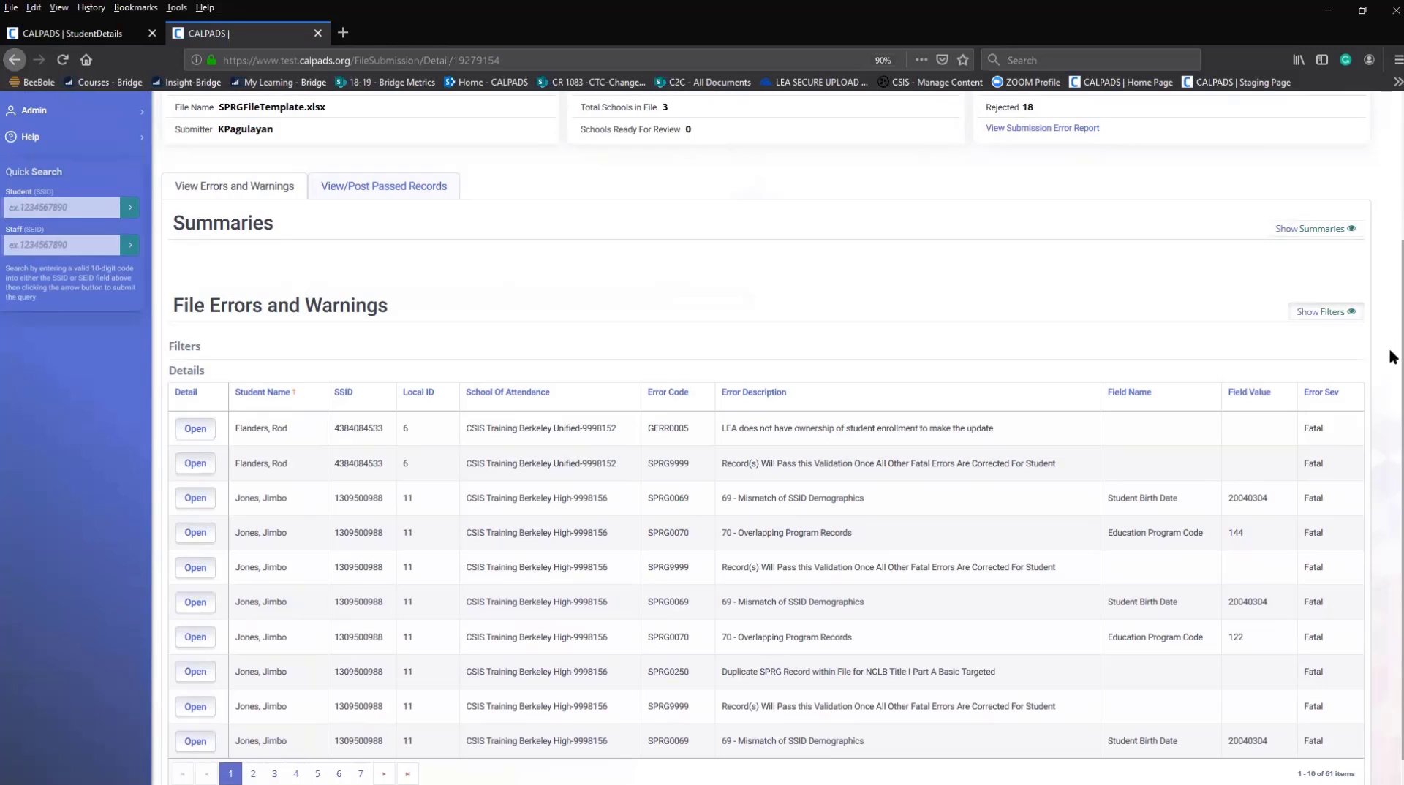
{"action": "scroll", "coordinate": [459, 219], "scroll_direction": "up", "scroll_amount": 3}
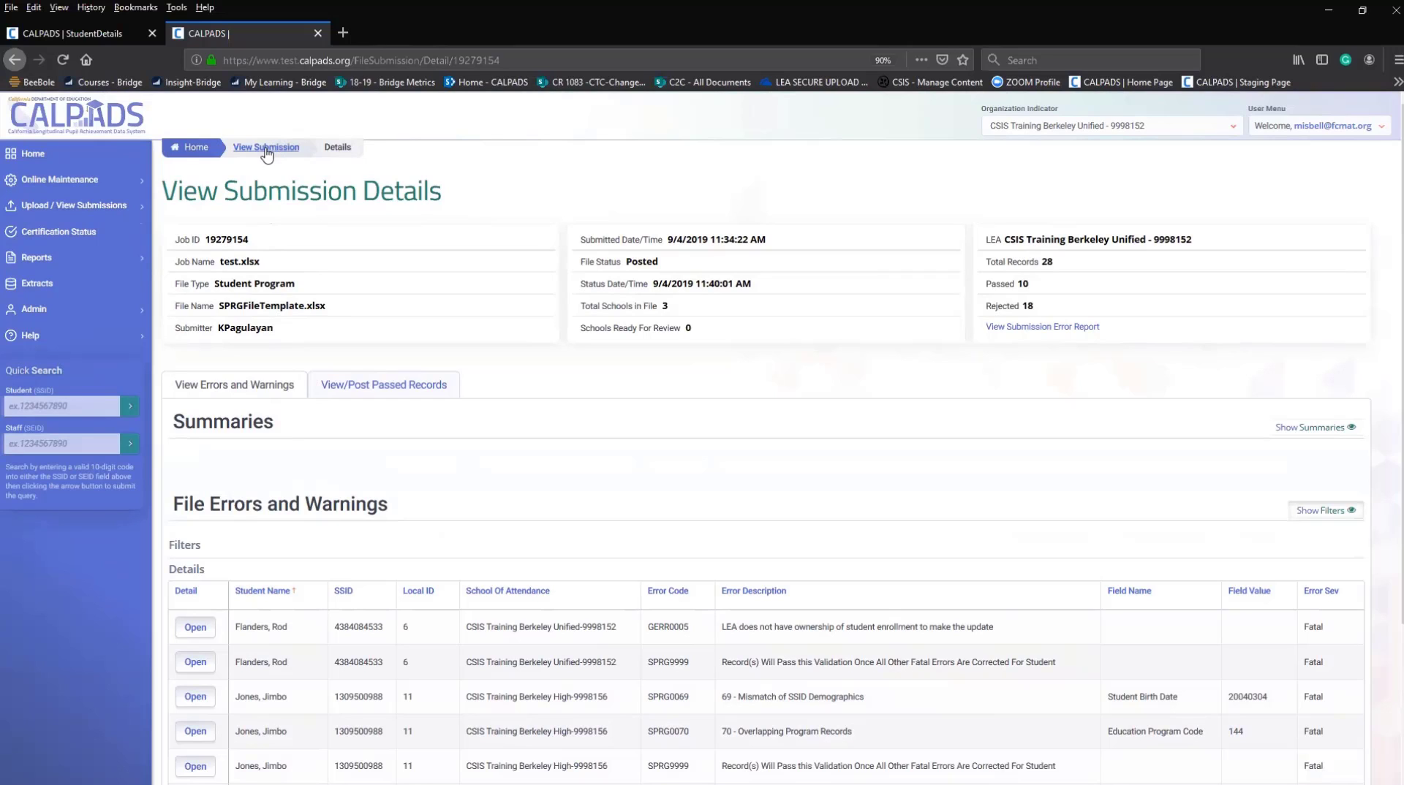
Go to Home, then open the Extracts page listing the SSID Enrollment ODS Download extracts.
{"action": "left_click", "coordinate": [195, 148]}
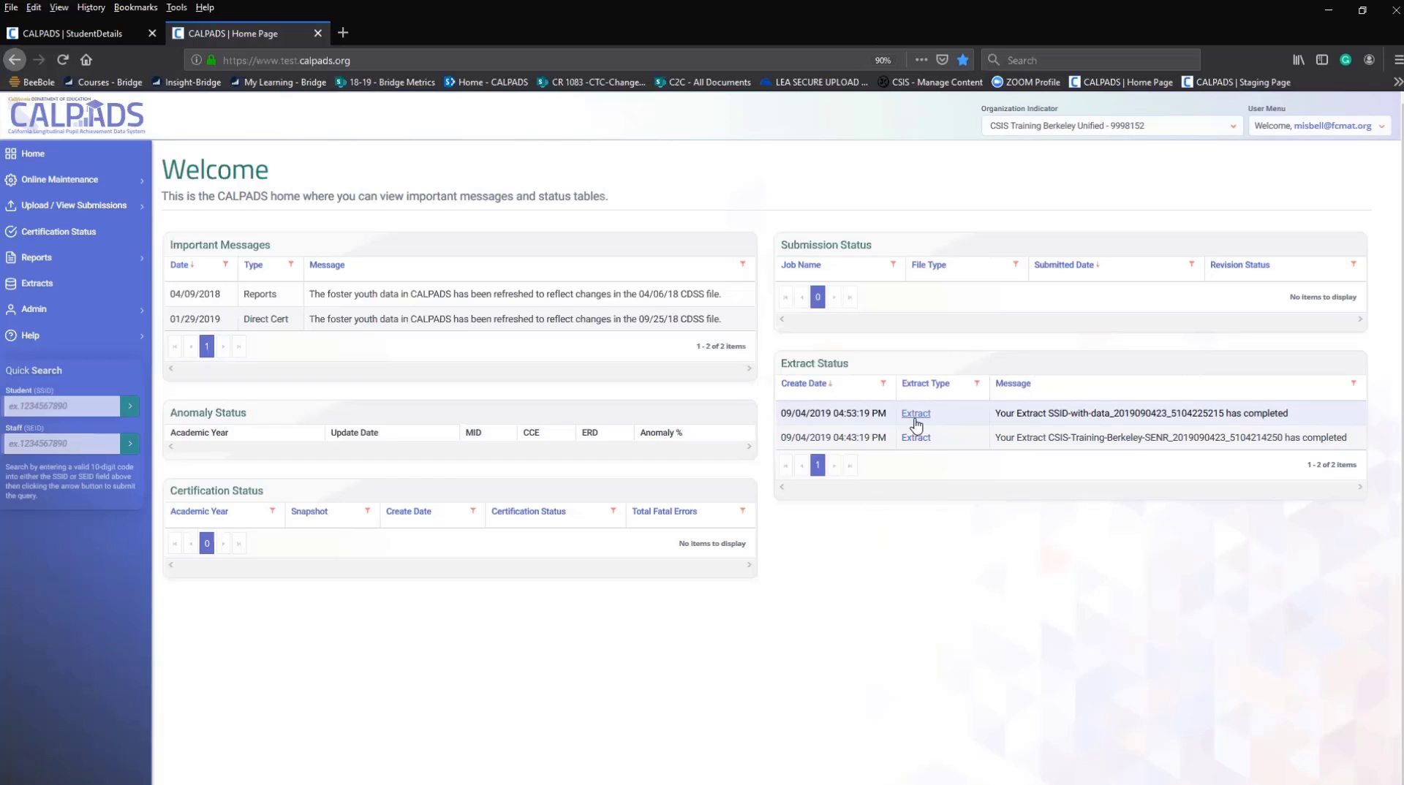
{"action": "left_click", "coordinate": [31, 284]}
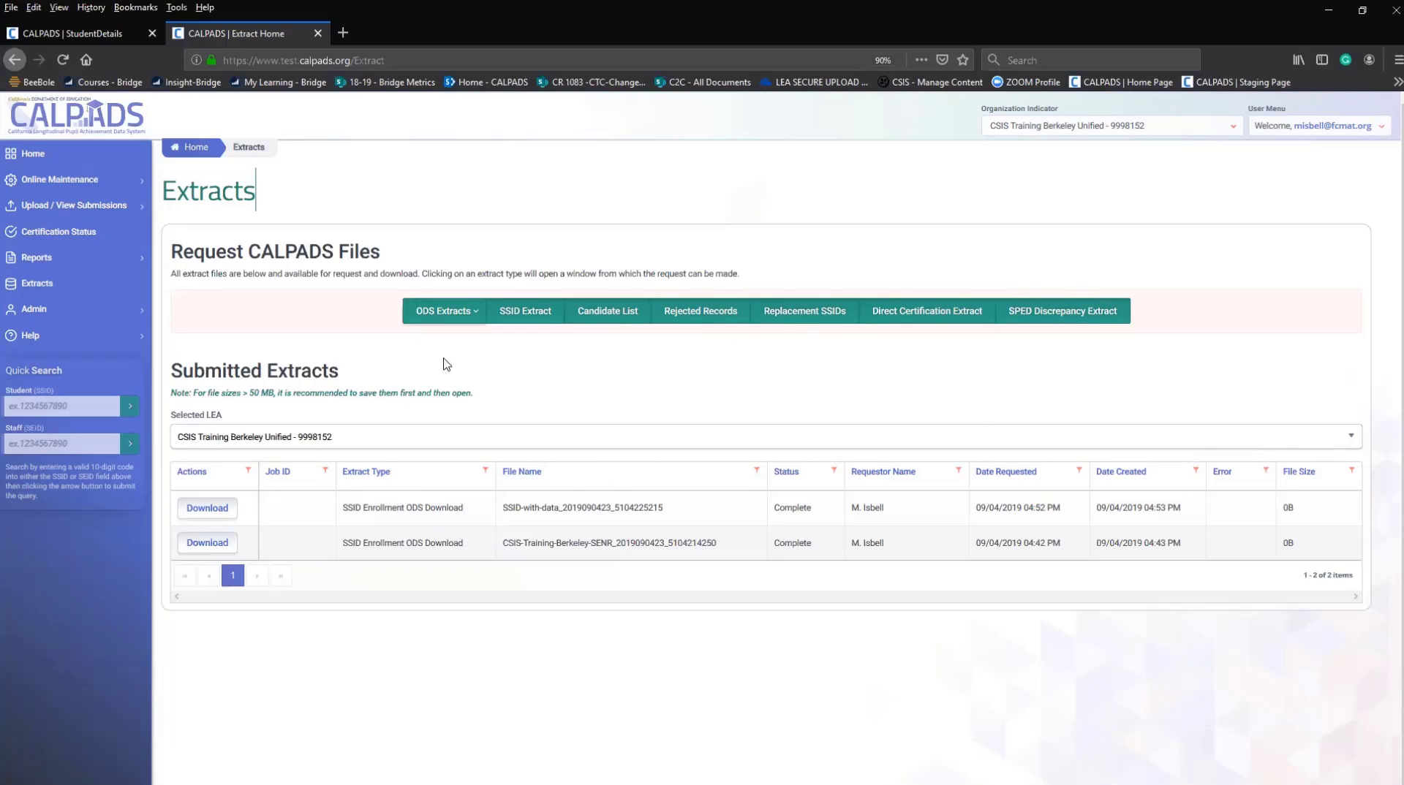
{"action": "left_click", "coordinate": [460, 313]}
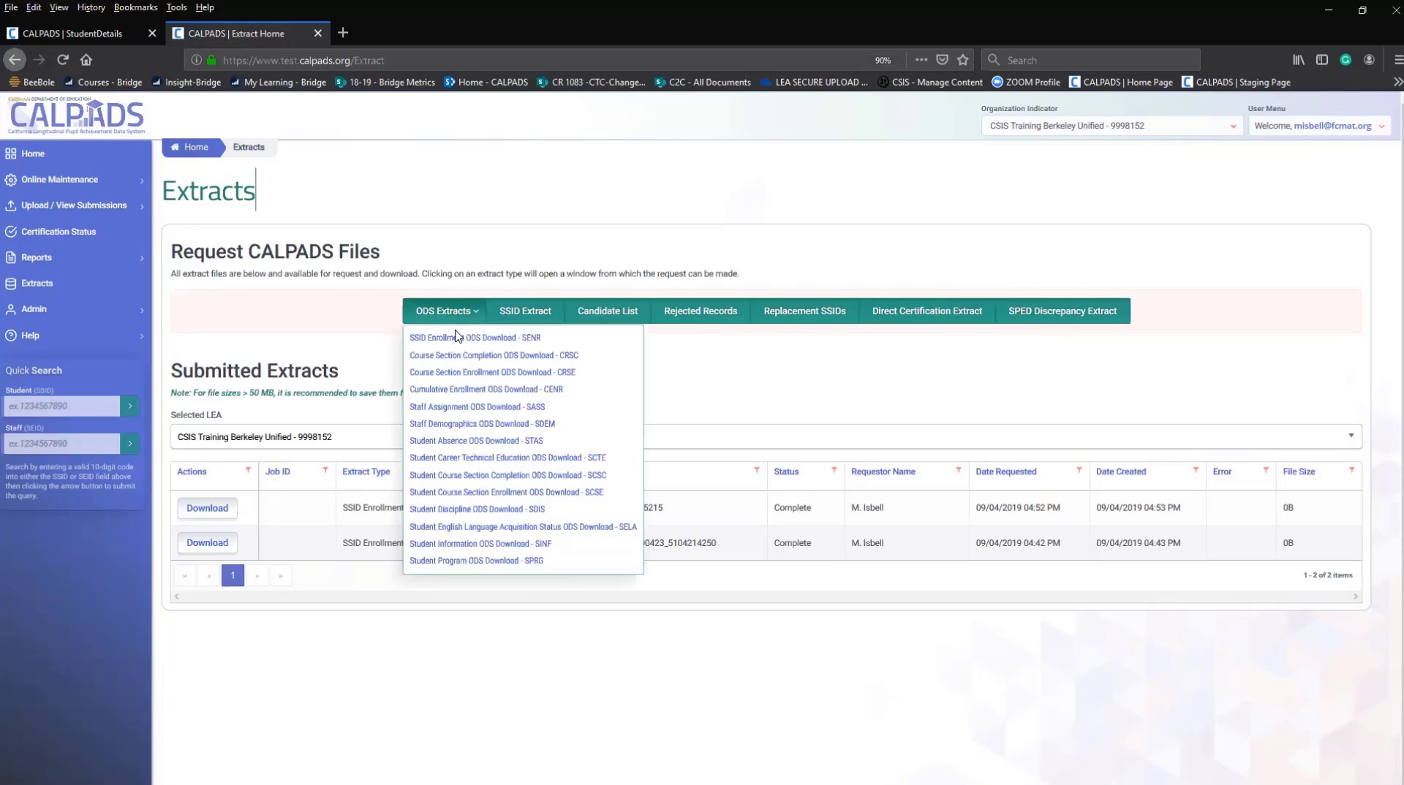
{"action": "left_click", "coordinate": [456, 340]}
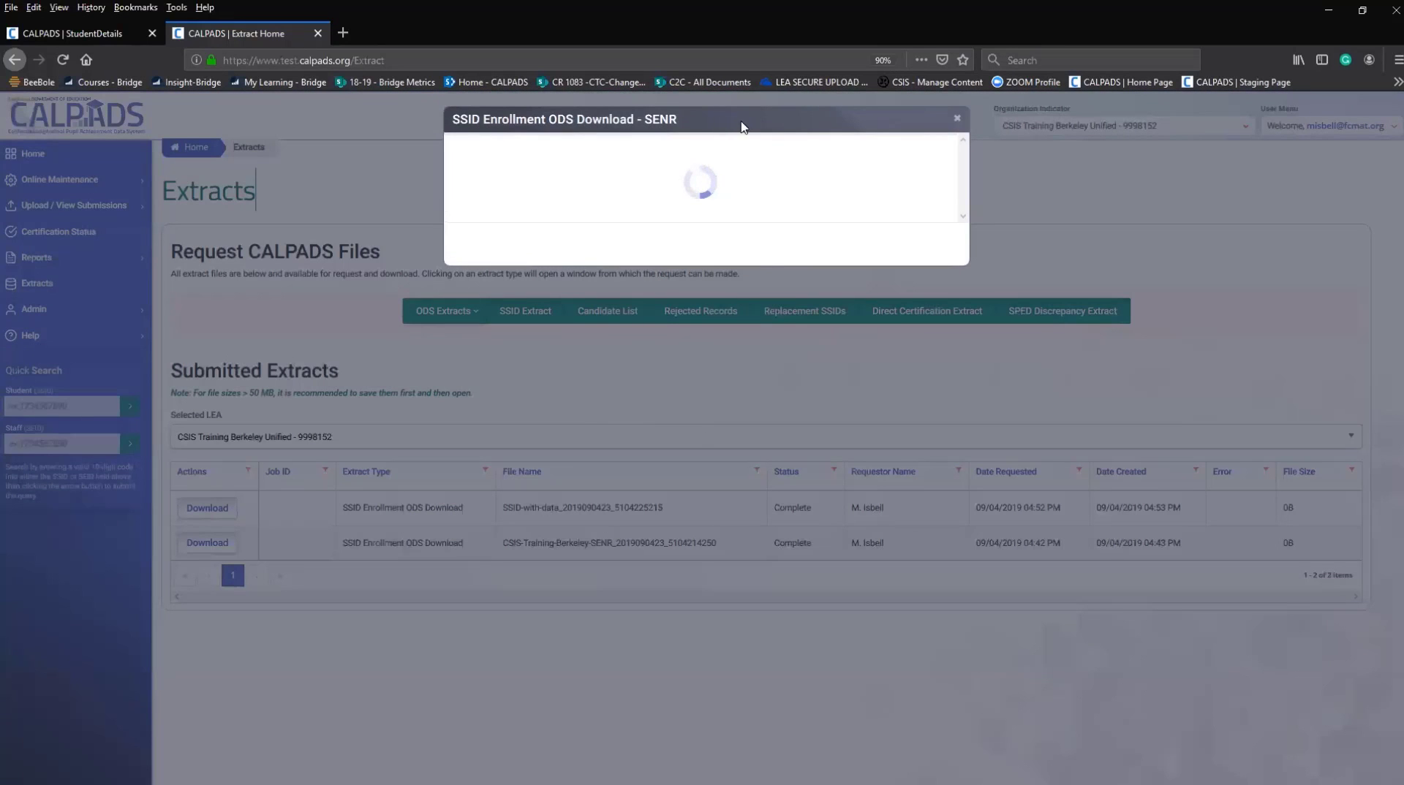
{"action": "left_click", "coordinate": [957, 117]}
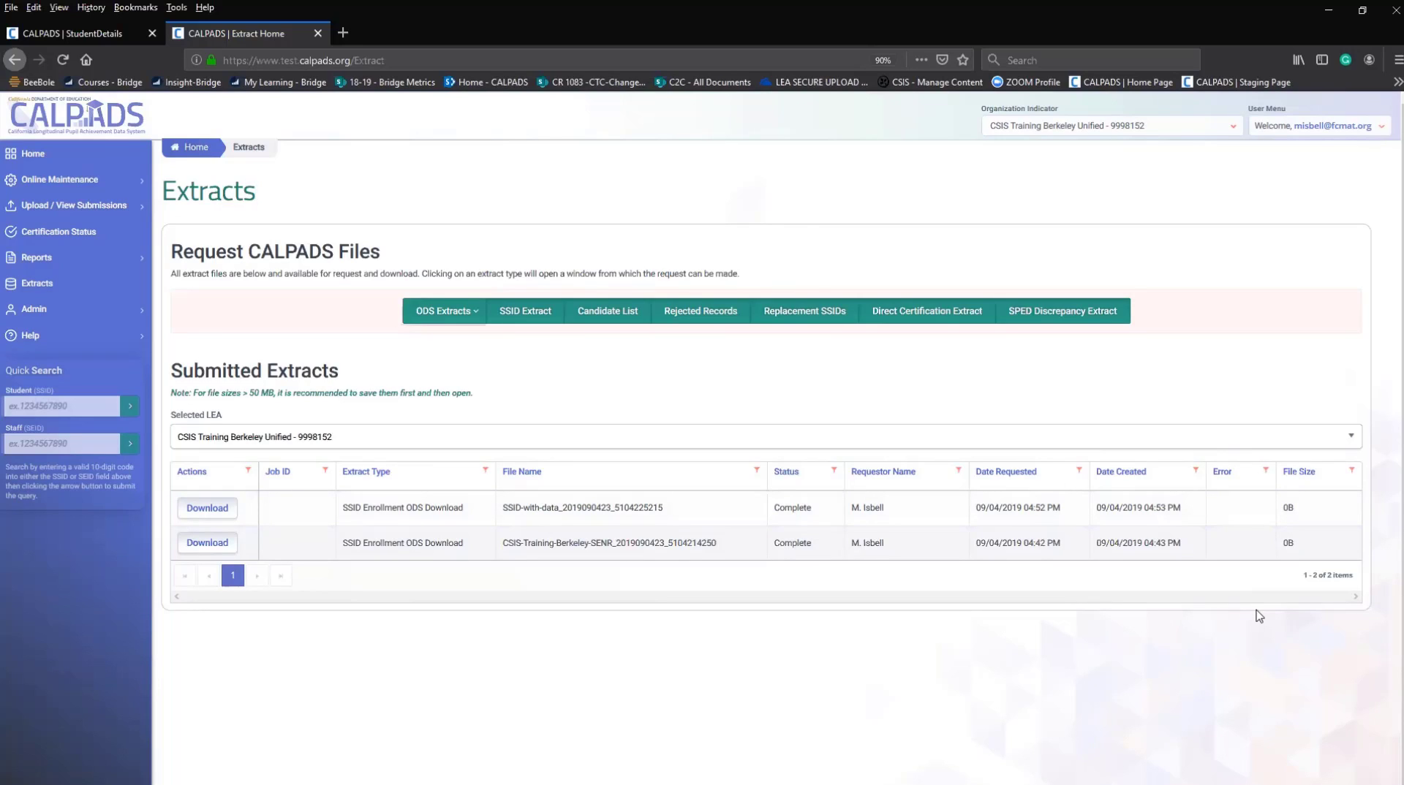
{"action": "left_click", "coordinate": [439, 317]}
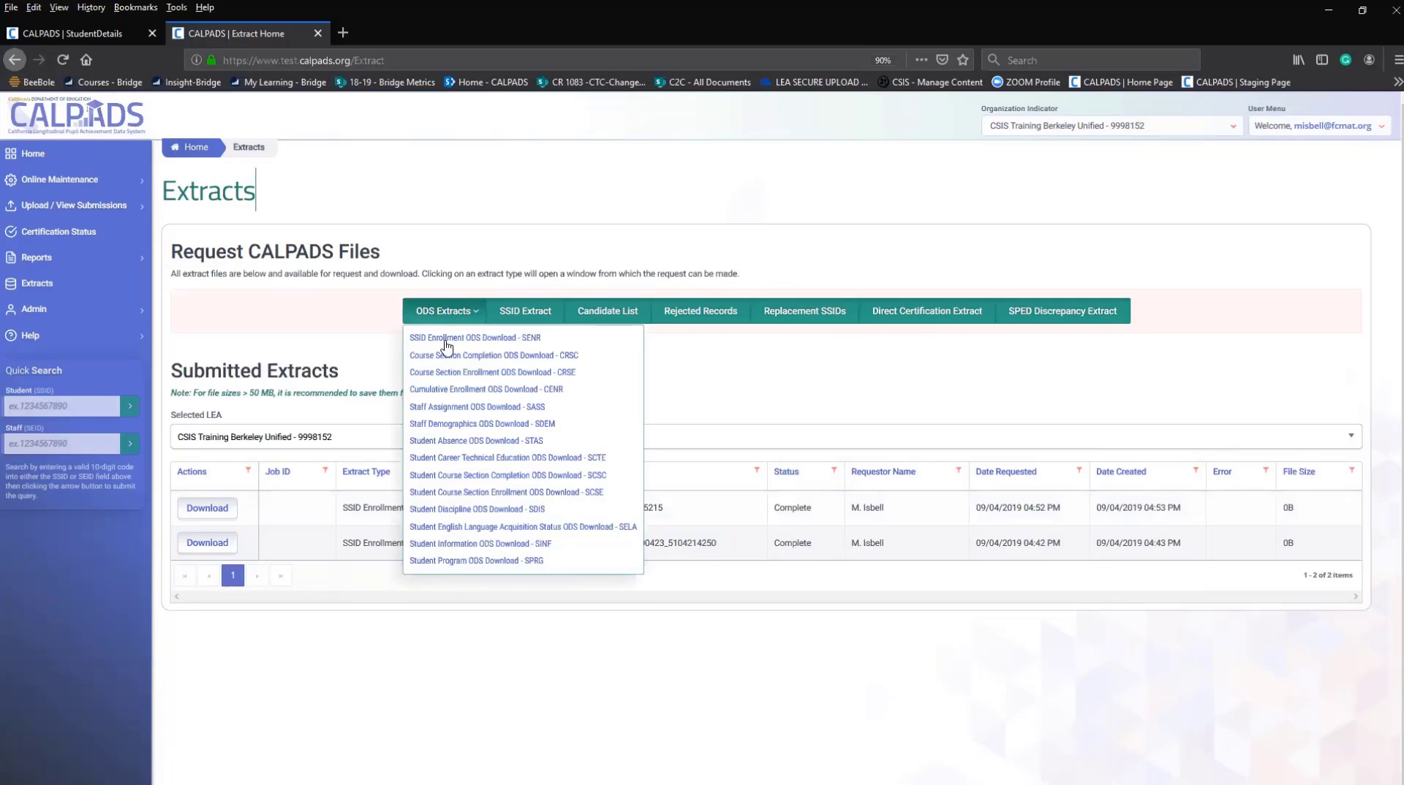
{"action": "left_click", "coordinate": [444, 338]}
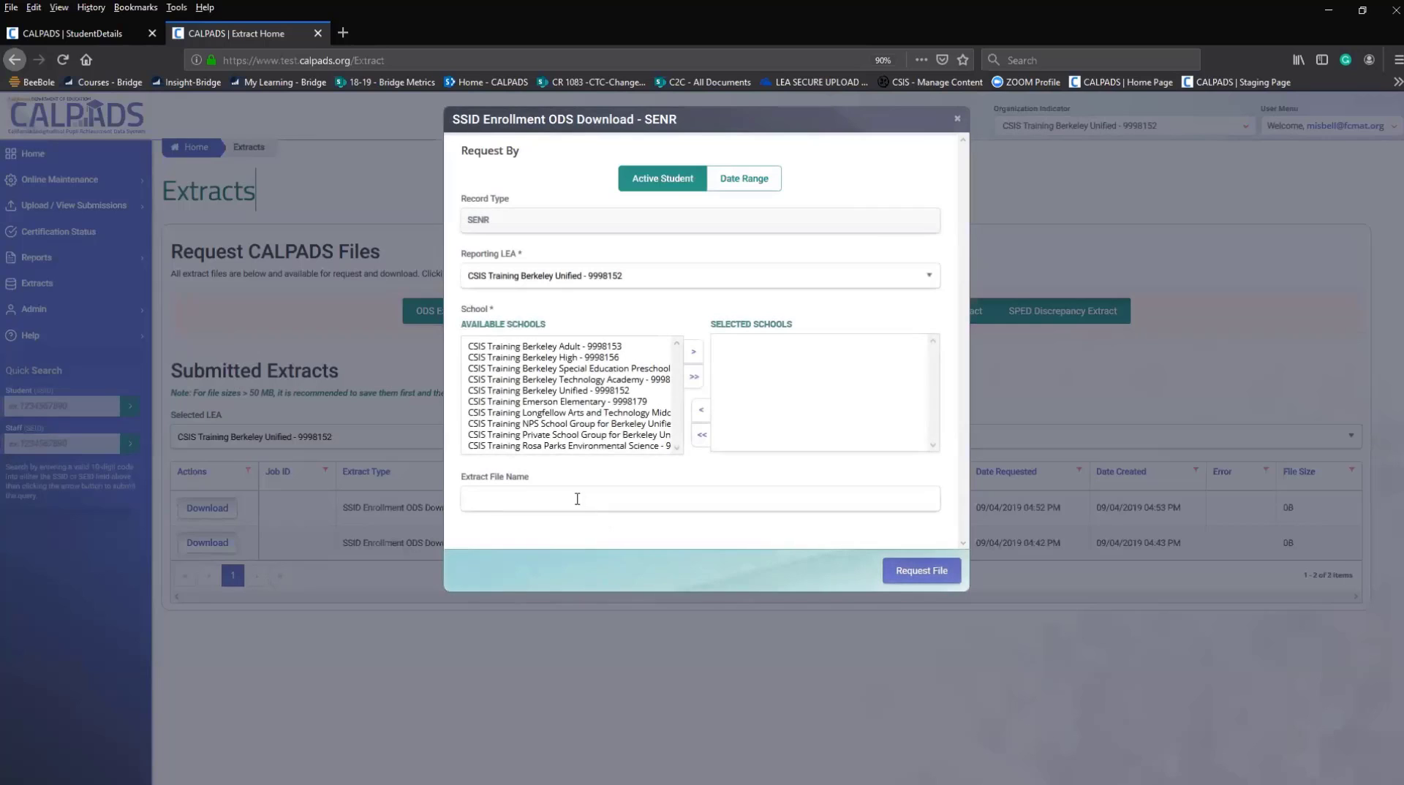
{"action": "left_click", "coordinate": [735, 182]}
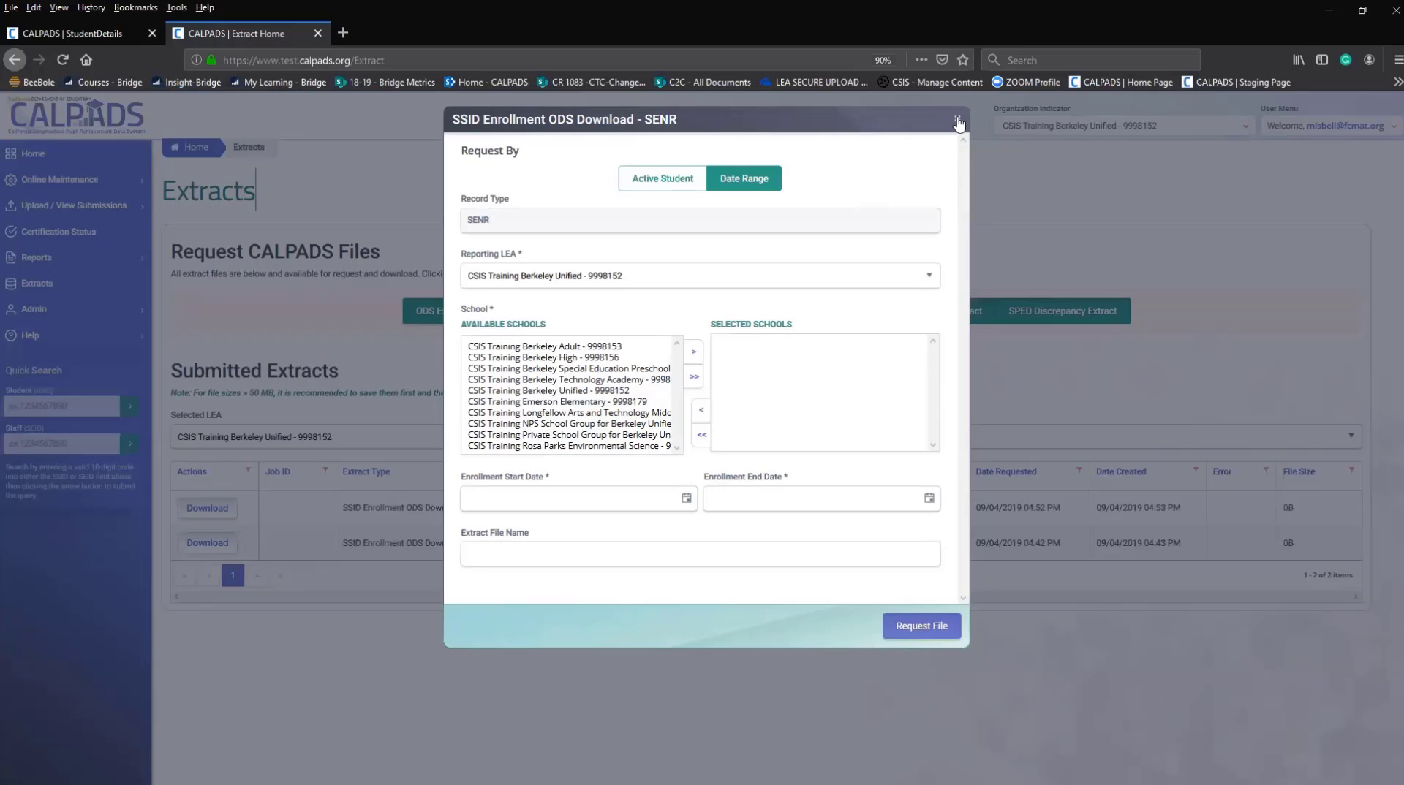
{"action": "left_click", "coordinate": [958, 122]}
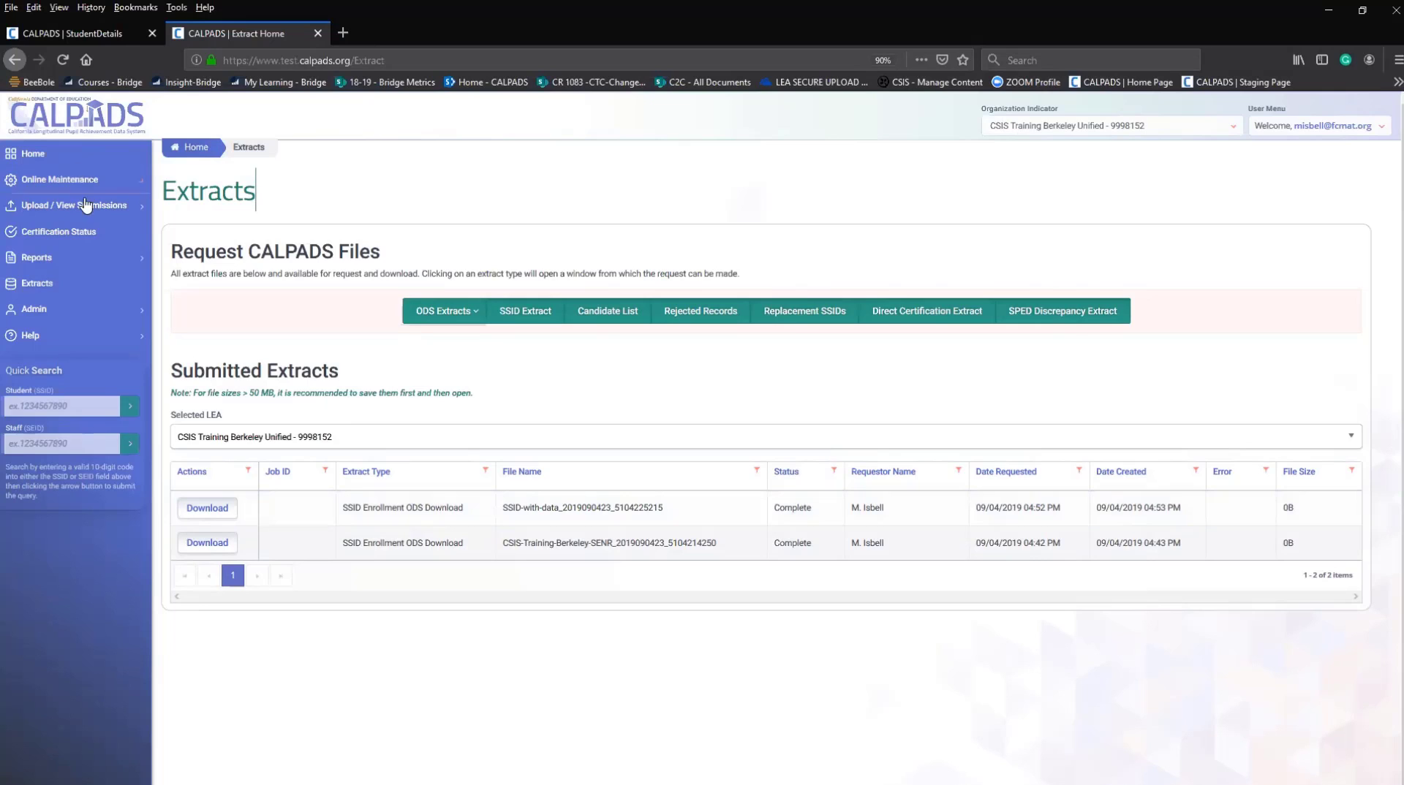
Open Reports > ODS Reports and scroll through the report list.
{"action": "left_click", "coordinate": [139, 260]}
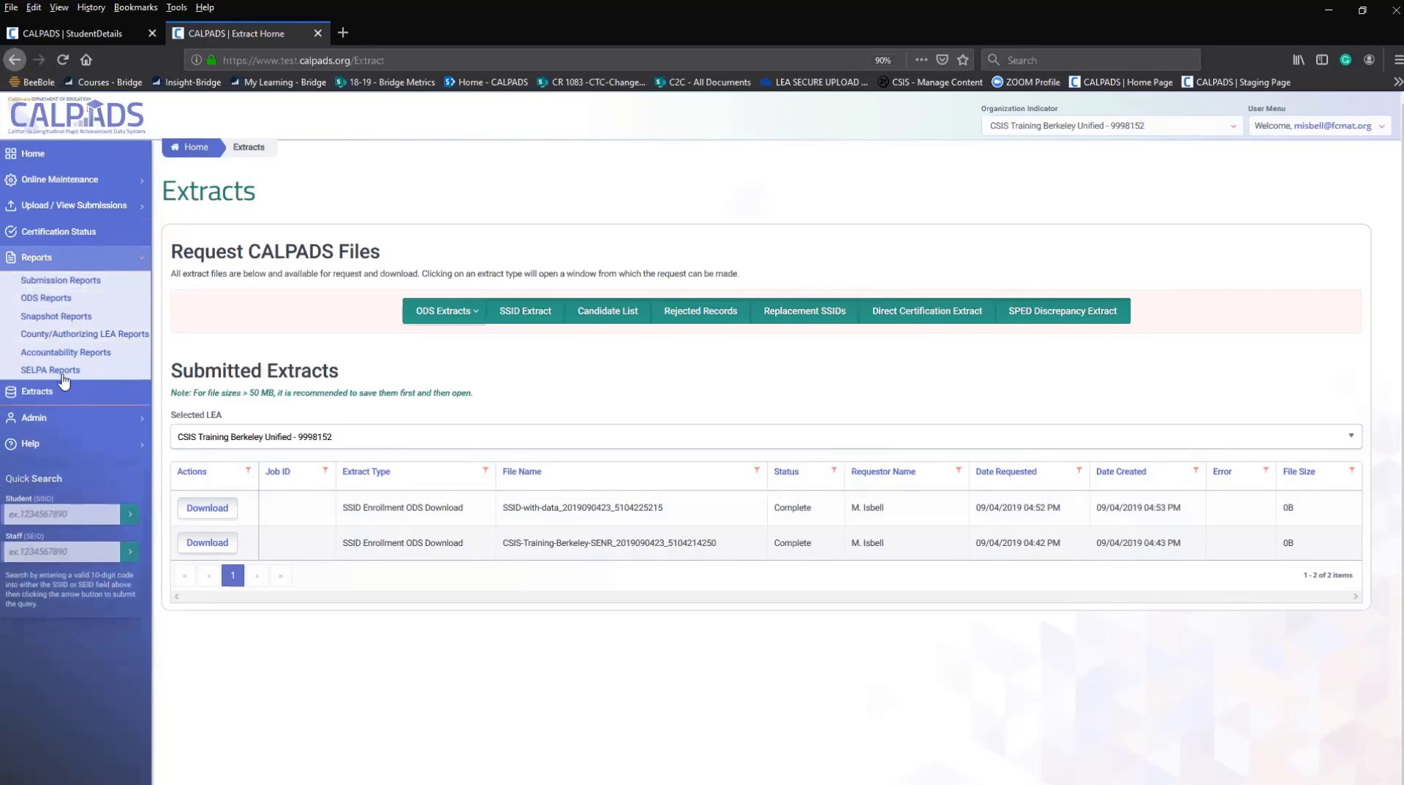
{"action": "left_click", "coordinate": [54, 300]}
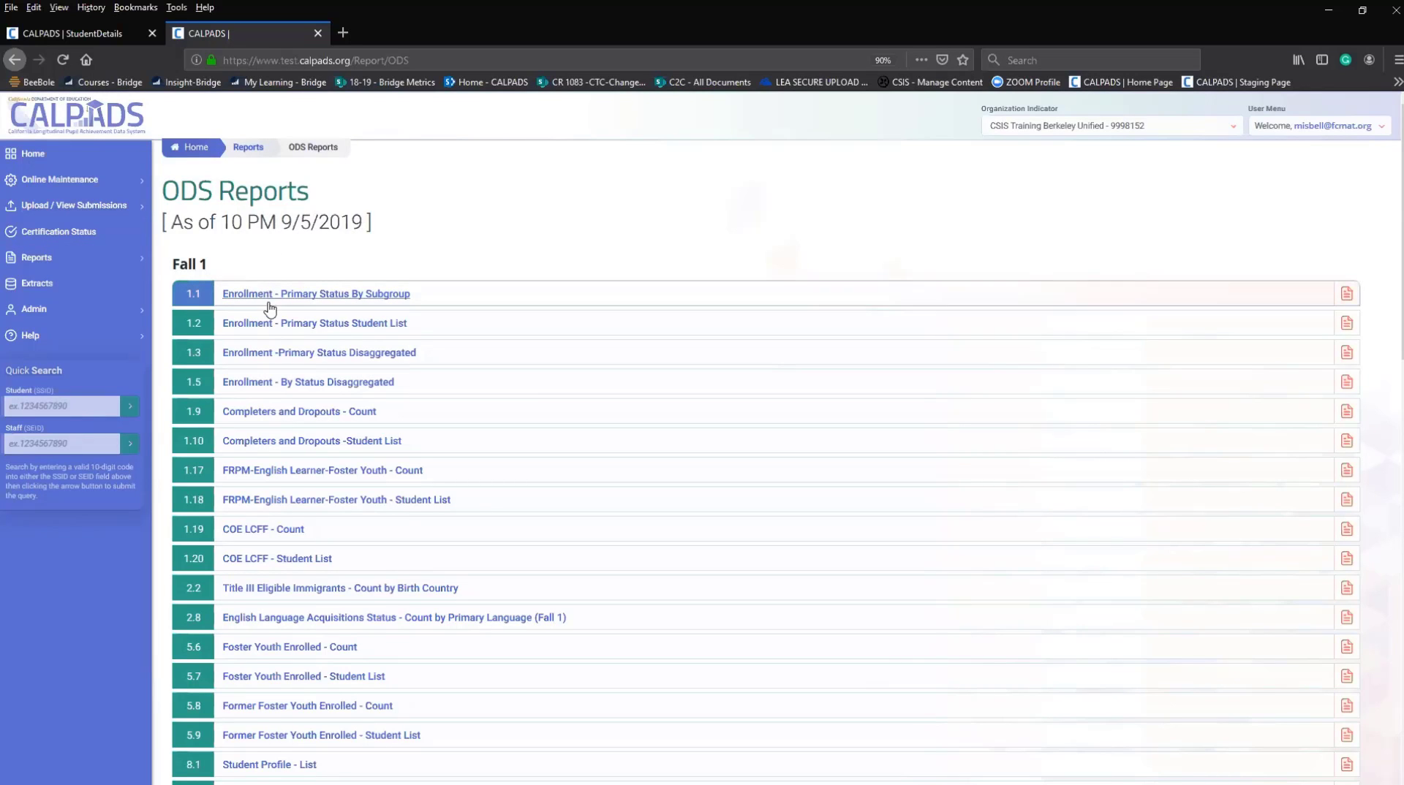
{"action": "scroll", "coordinate": [238, 537], "scroll_direction": "down", "scroll_amount": 3}
{"action": "scroll", "coordinate": [241, 535], "scroll_direction": "down", "scroll_amount": 19}
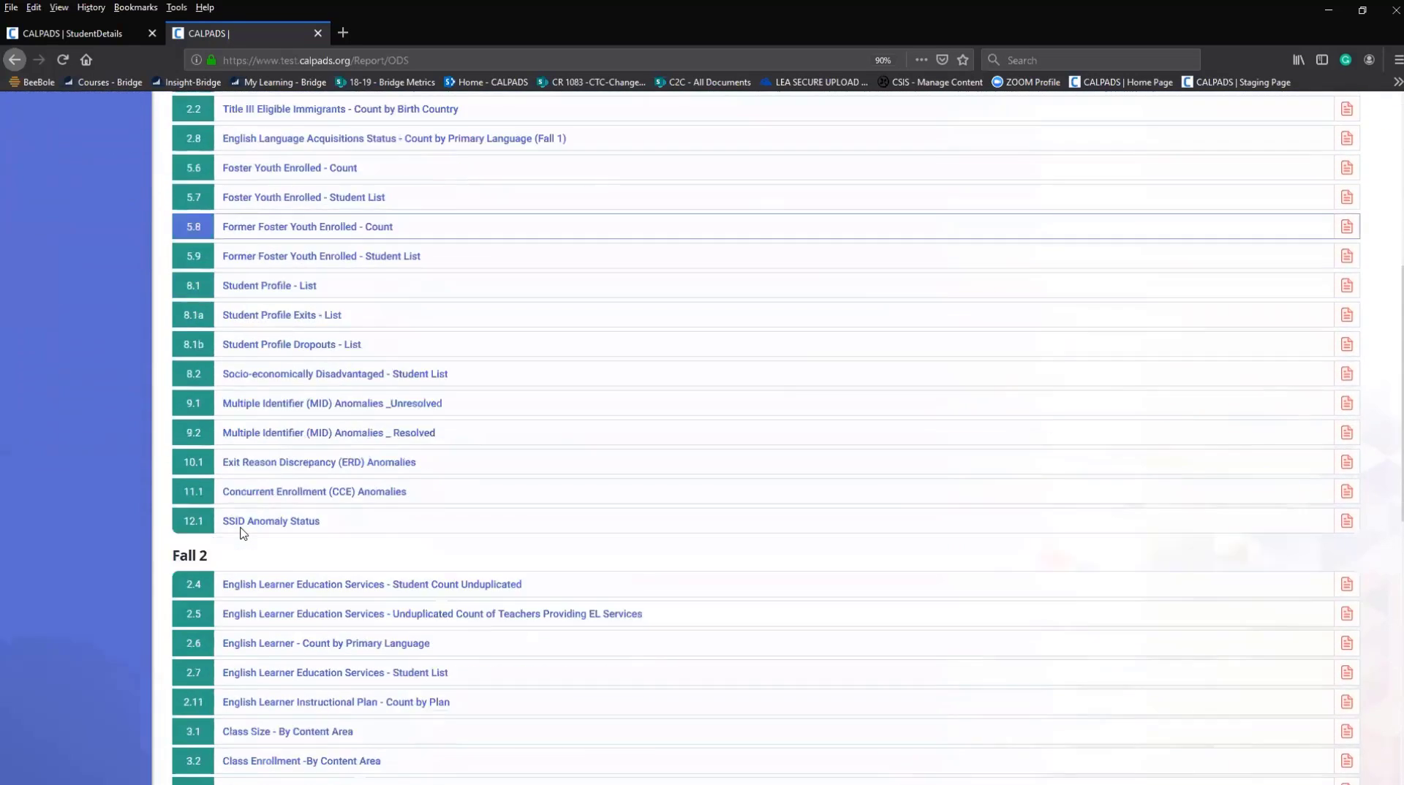
{"action": "scroll", "coordinate": [241, 534], "scroll_direction": "down", "scroll_amount": 4}
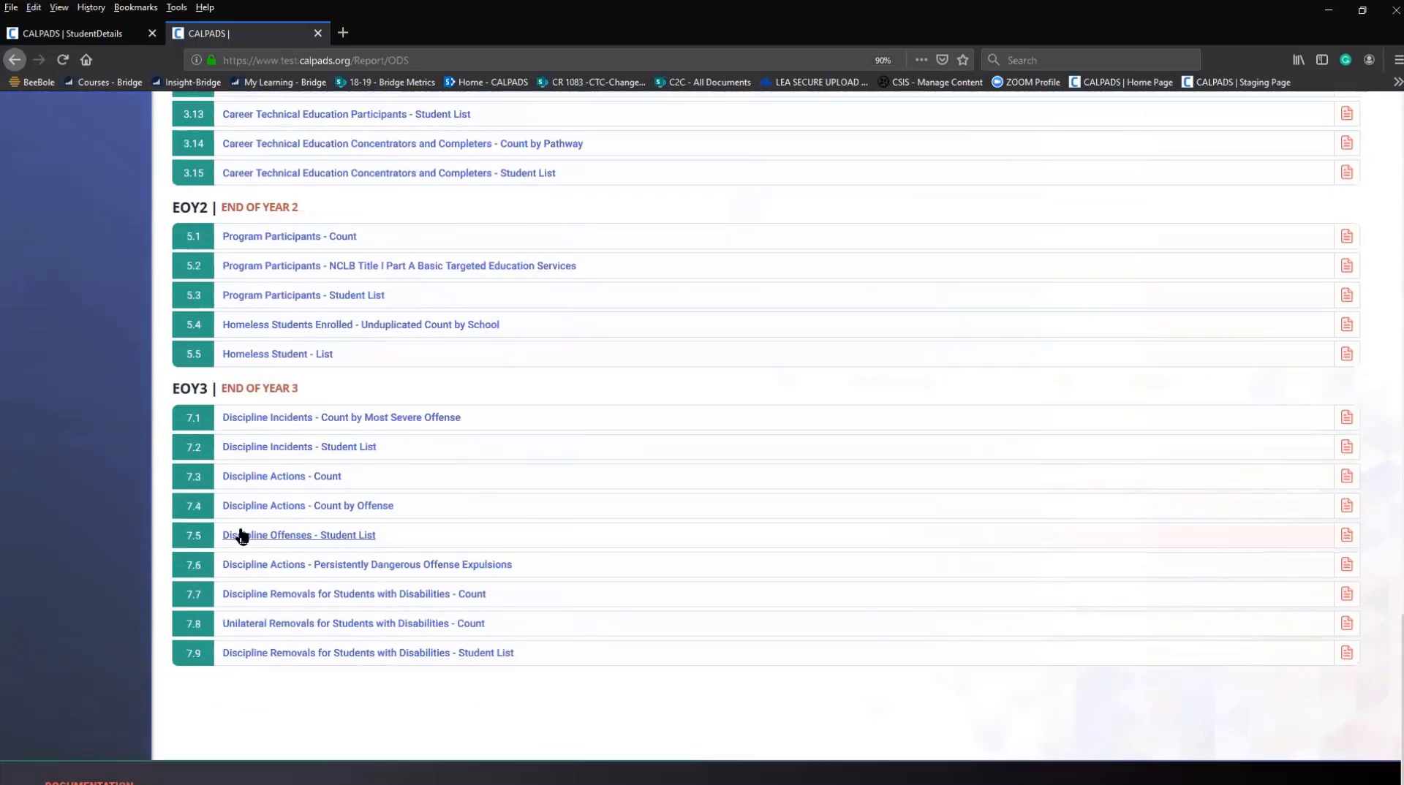
{"action": "scroll", "coordinate": [243, 532], "scroll_direction": "up", "scroll_amount": 8}
{"action": "scroll", "coordinate": [245, 531], "scroll_direction": "up", "scroll_amount": 17}
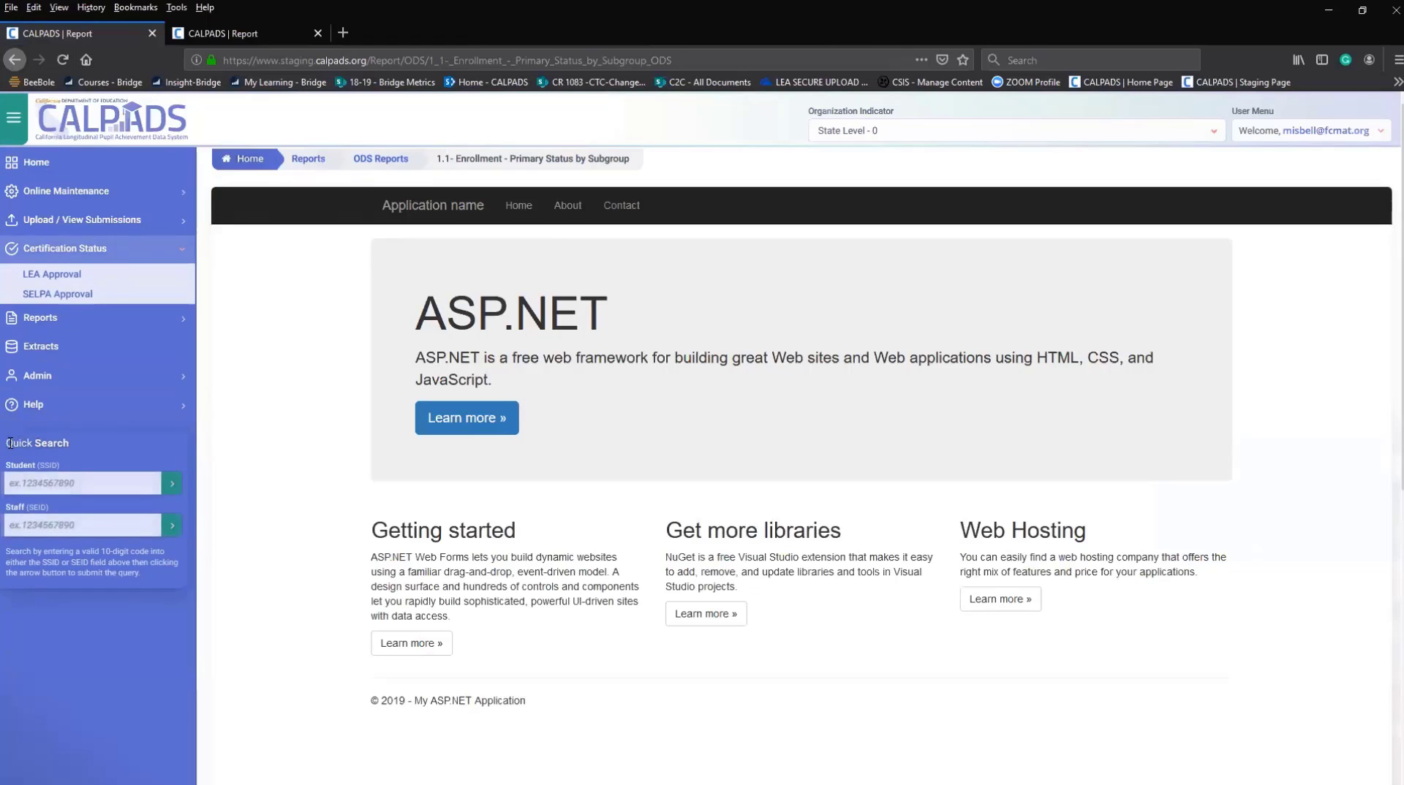
After trying the sidebar student quick search field, open Online Maintenance > Student Data.
{"action": "left_click_drag", "start_coordinate": [6, 447], "coordinate": [74, 442]}
{"action": "left_click", "coordinate": [73, 486]}
{"action": "right_click", "coordinate": [73, 486]}
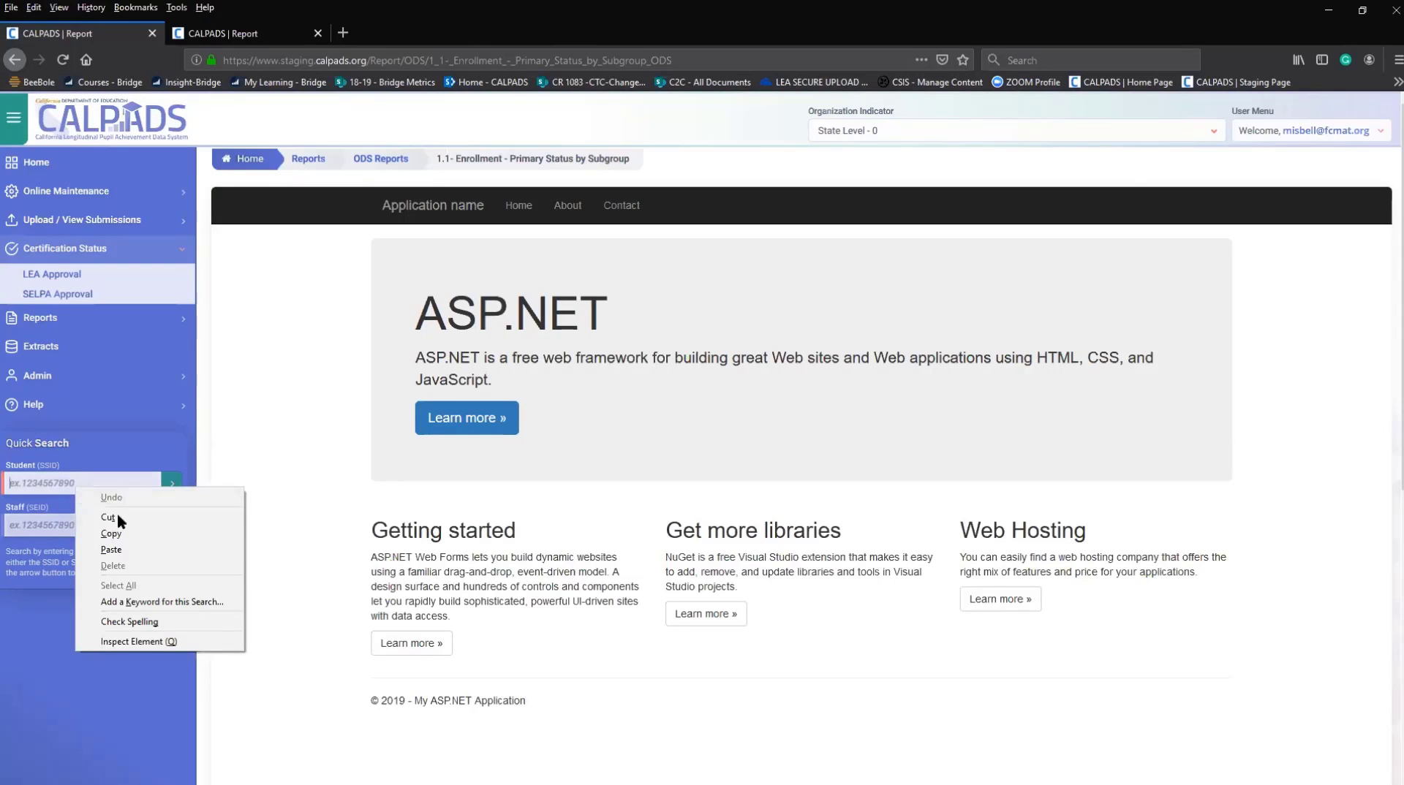
{"action": "left_click", "coordinate": [88, 190]}
{"action": "left_click", "coordinate": [157, 217]}
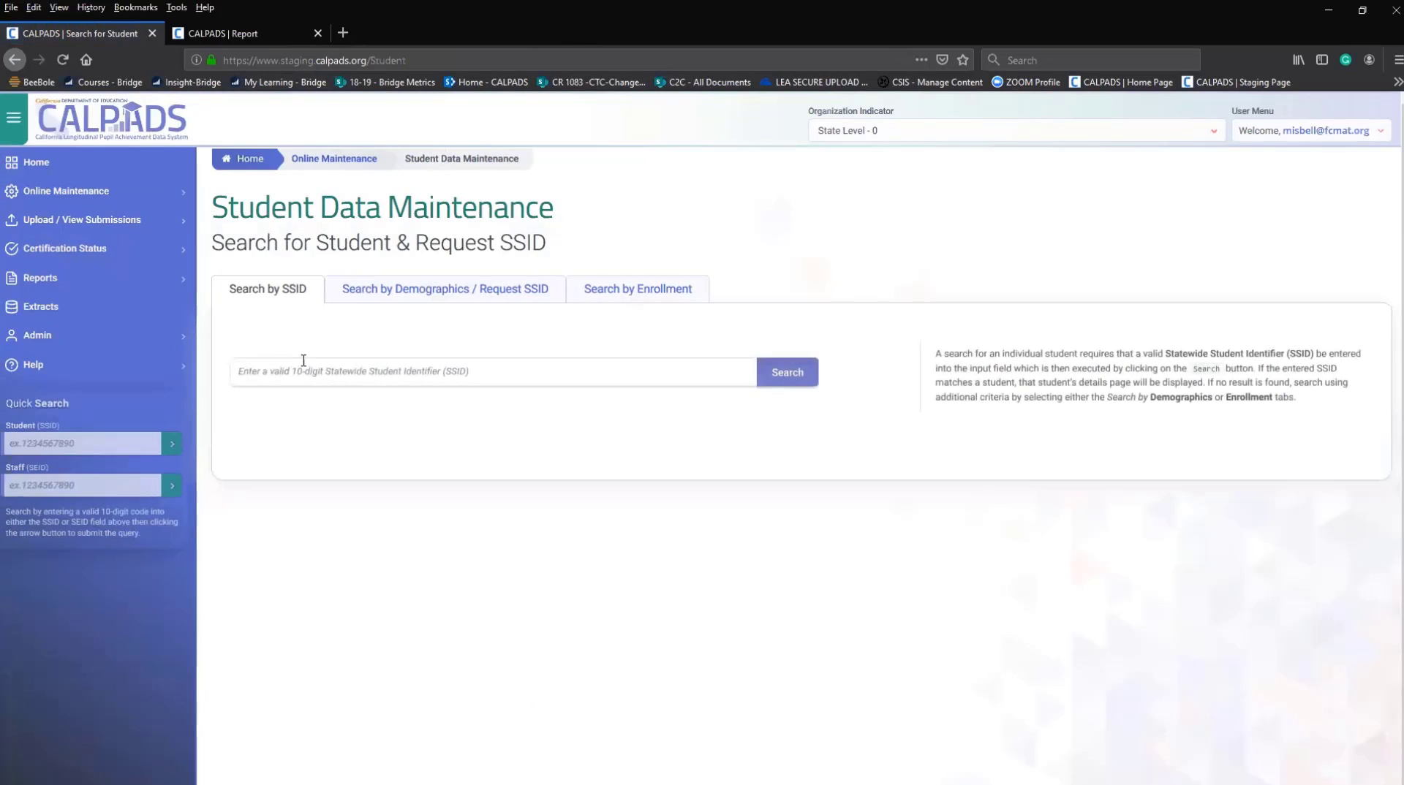
Fill the SSID field with a previously used SSID and copy it.
{"action": "left_click", "coordinate": [302, 372]}
{"action": "type", "text": "6"}
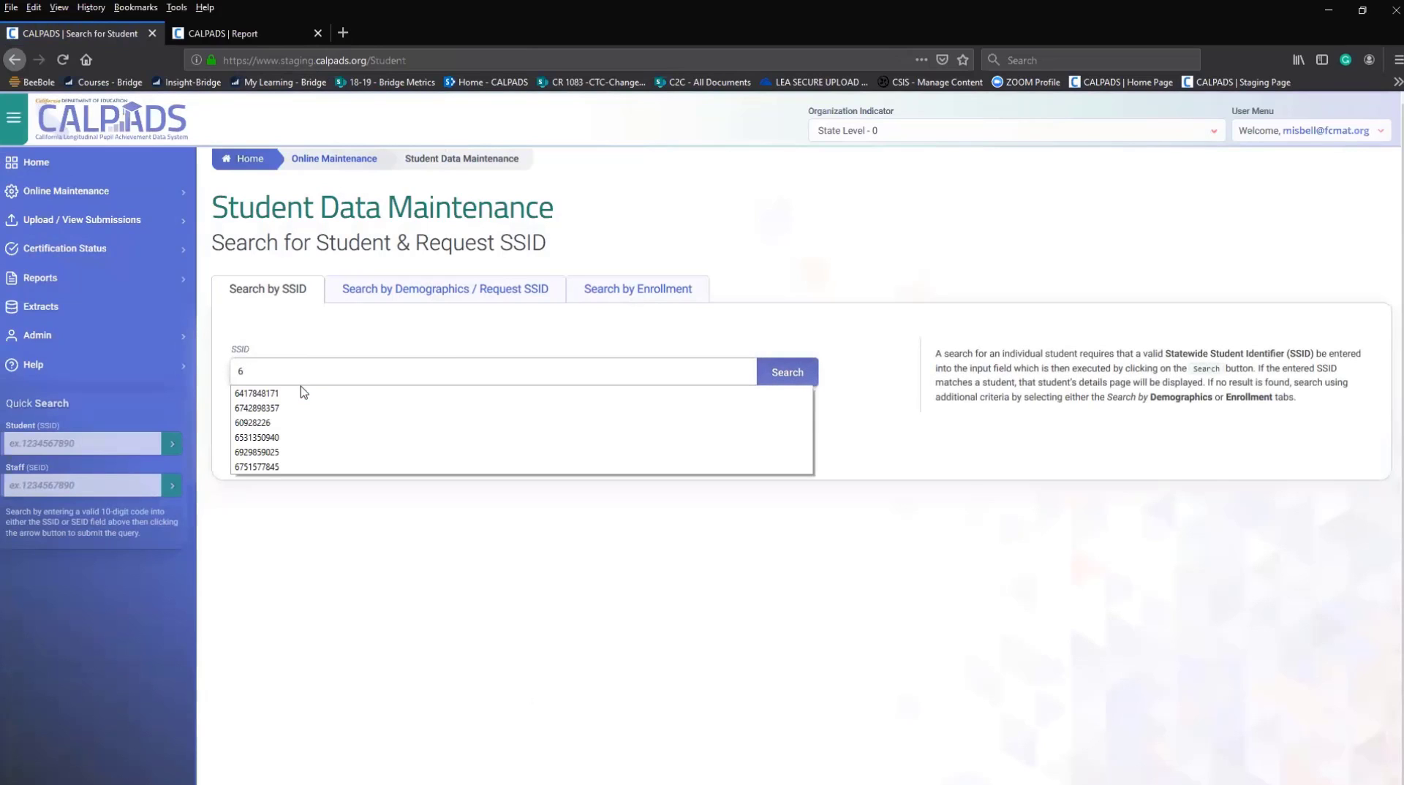
{"action": "left_click", "coordinate": [276, 395]}
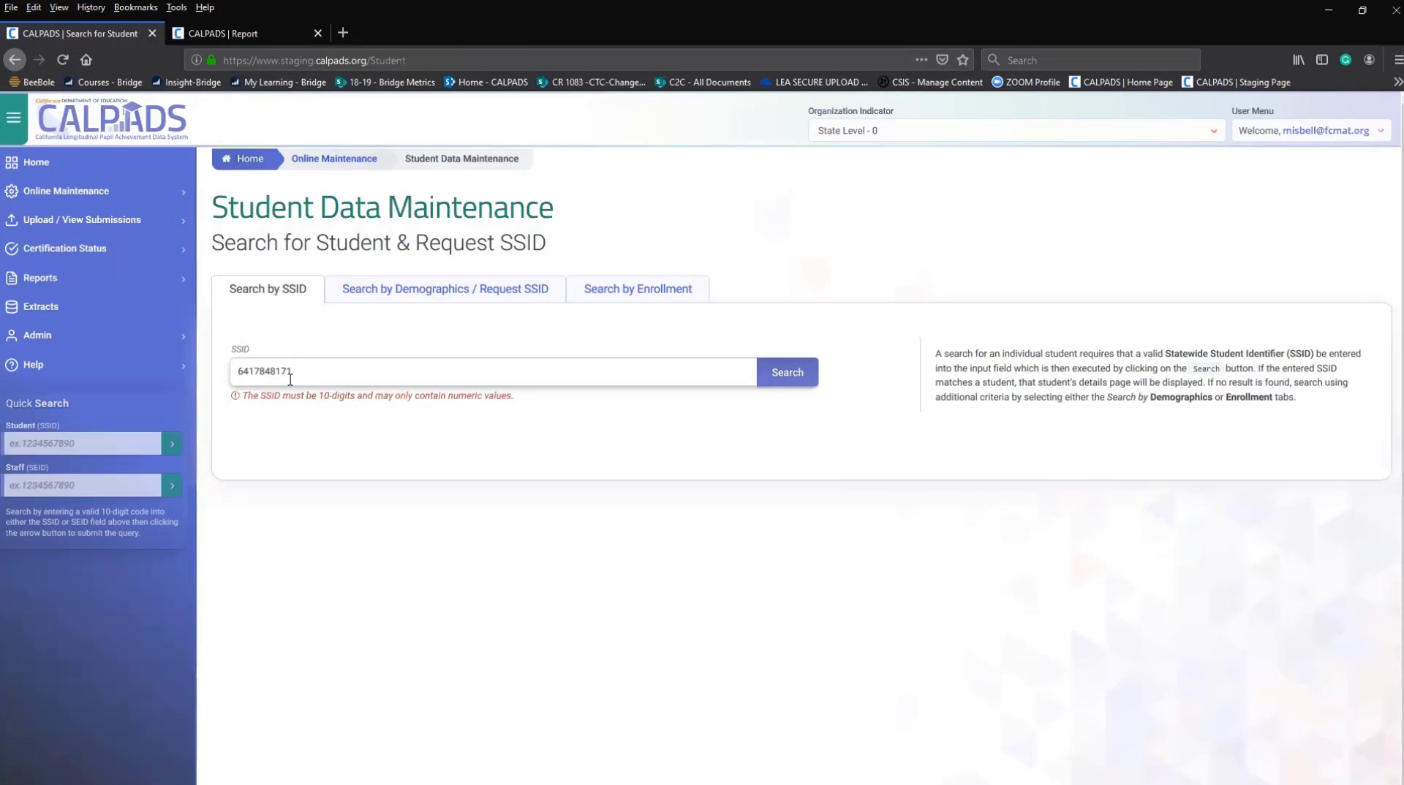
{"action": "left_click_drag", "start_coordinate": [290, 372], "coordinate": [226, 377]}
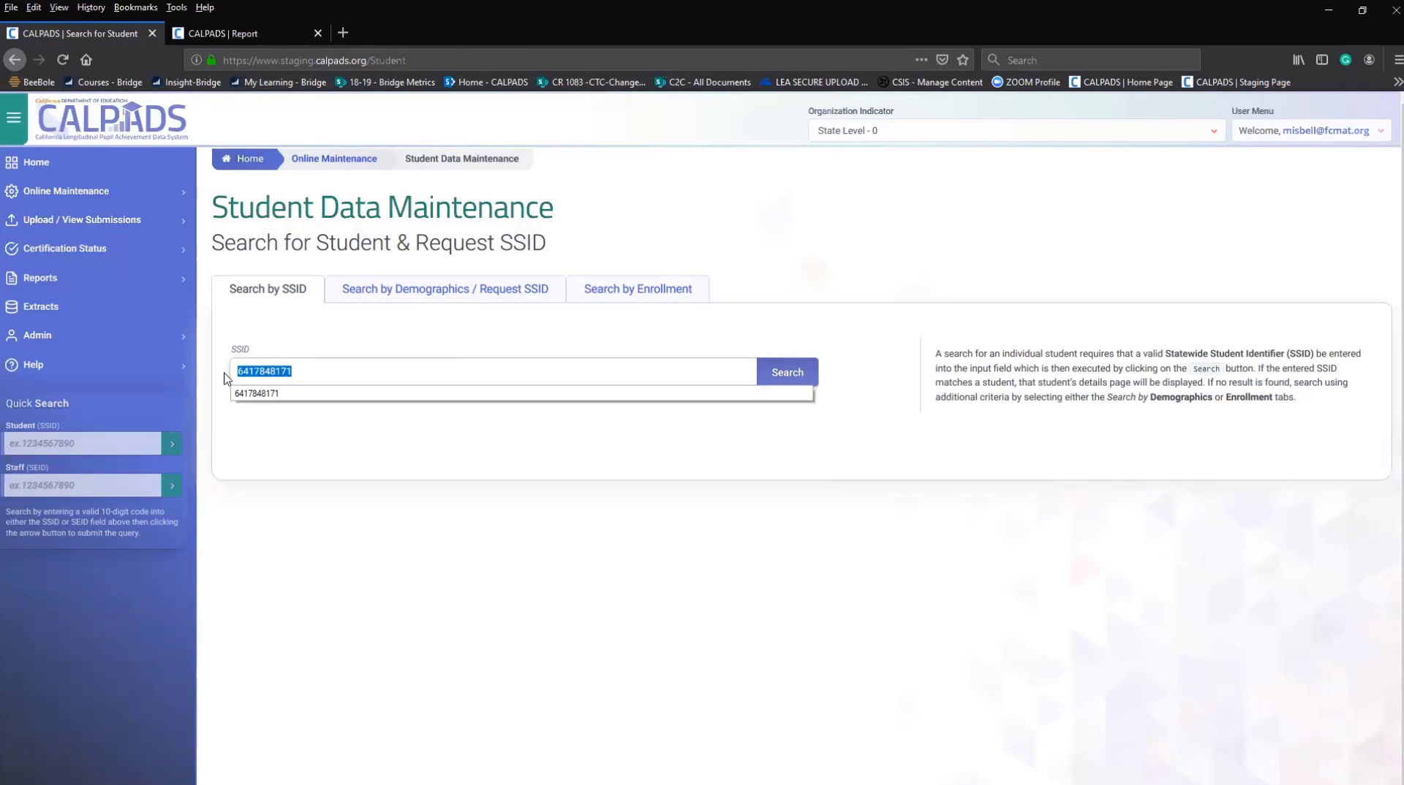
{"action": "right_click", "coordinate": [262, 373]}
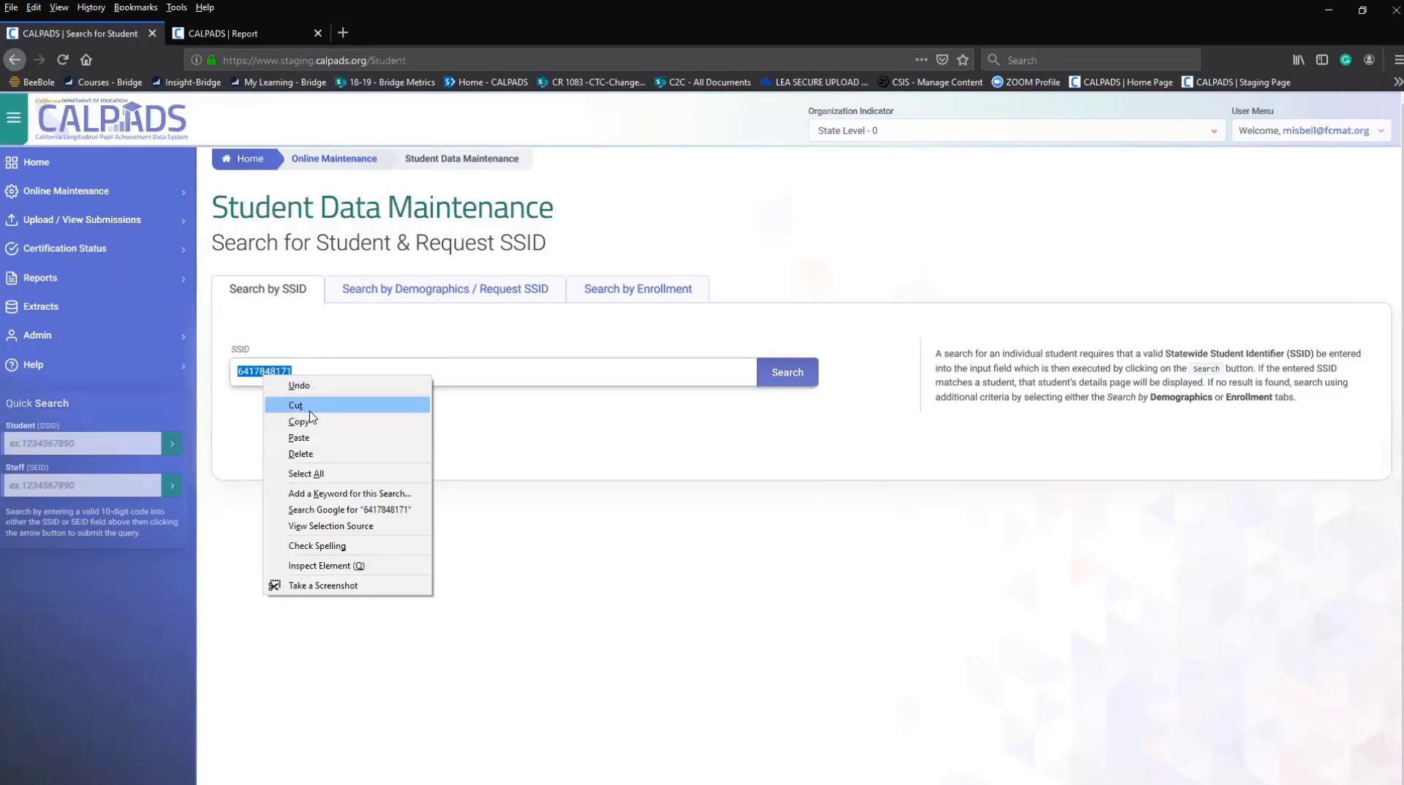
{"action": "left_click", "coordinate": [300, 428]}
Paste the copied SSID into the sidebar Student quick search and run the lookup.
{"action": "left_click", "coordinate": [98, 445]}
{"action": "right_click", "coordinate": [80, 448]}
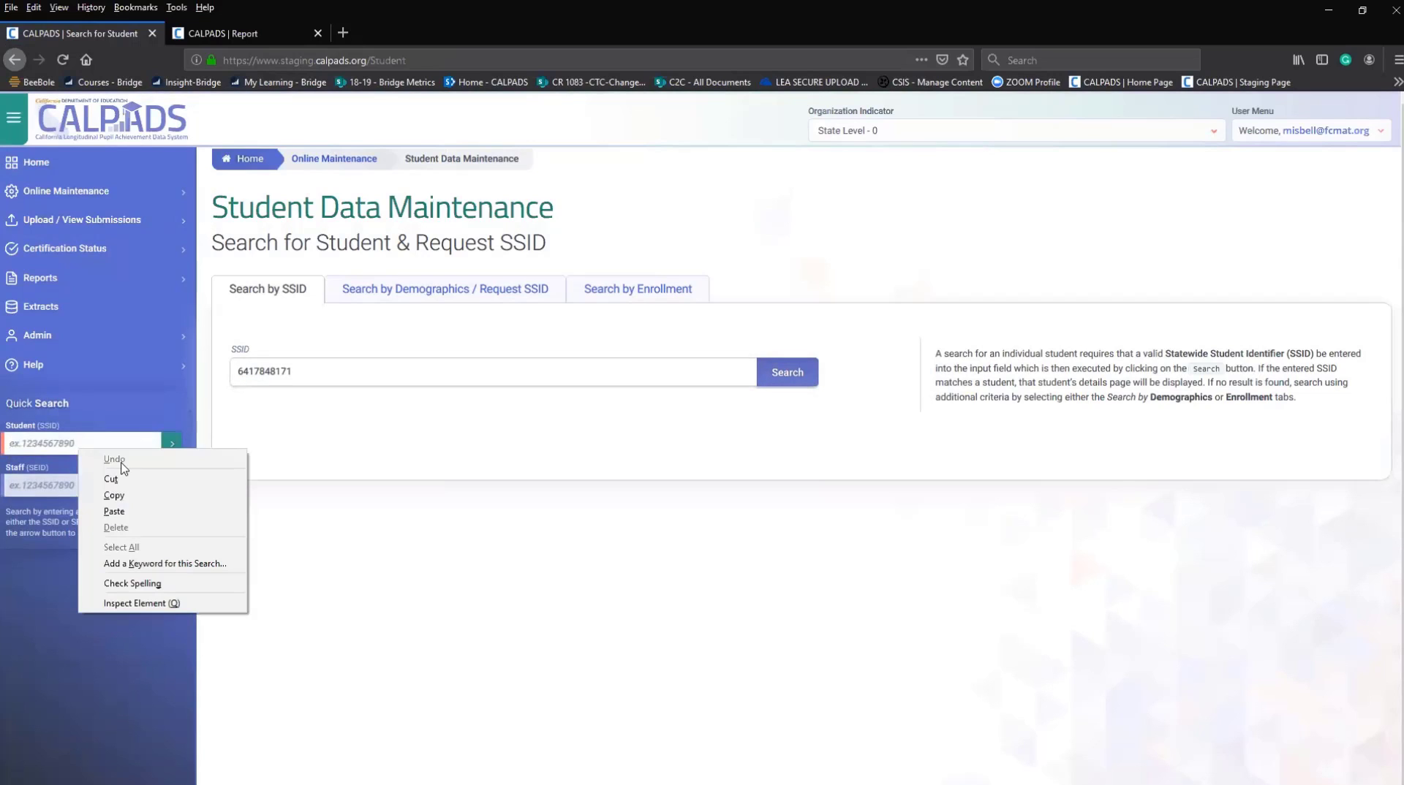
{"action": "left_click", "coordinate": [111, 512]}
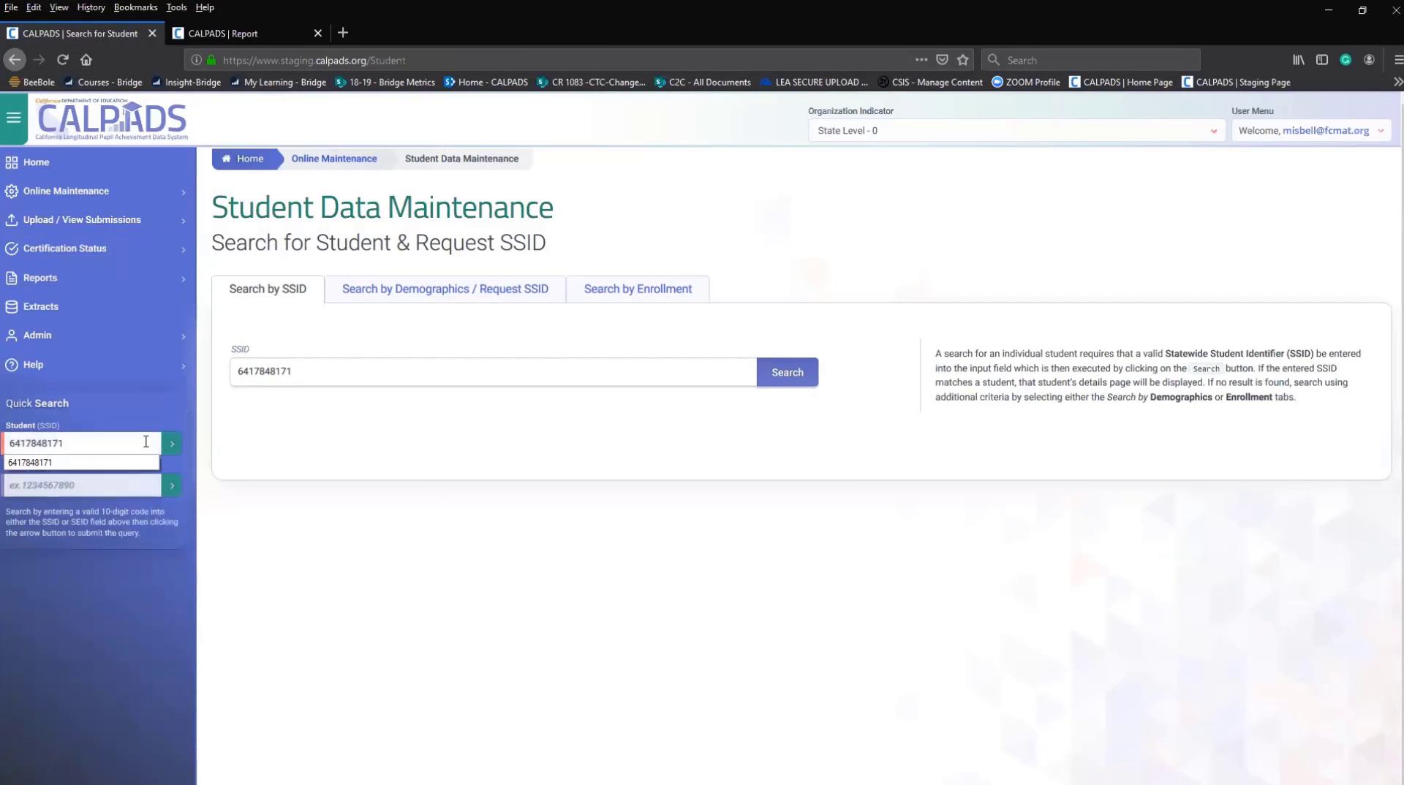
{"action": "left_click", "coordinate": [171, 446]}
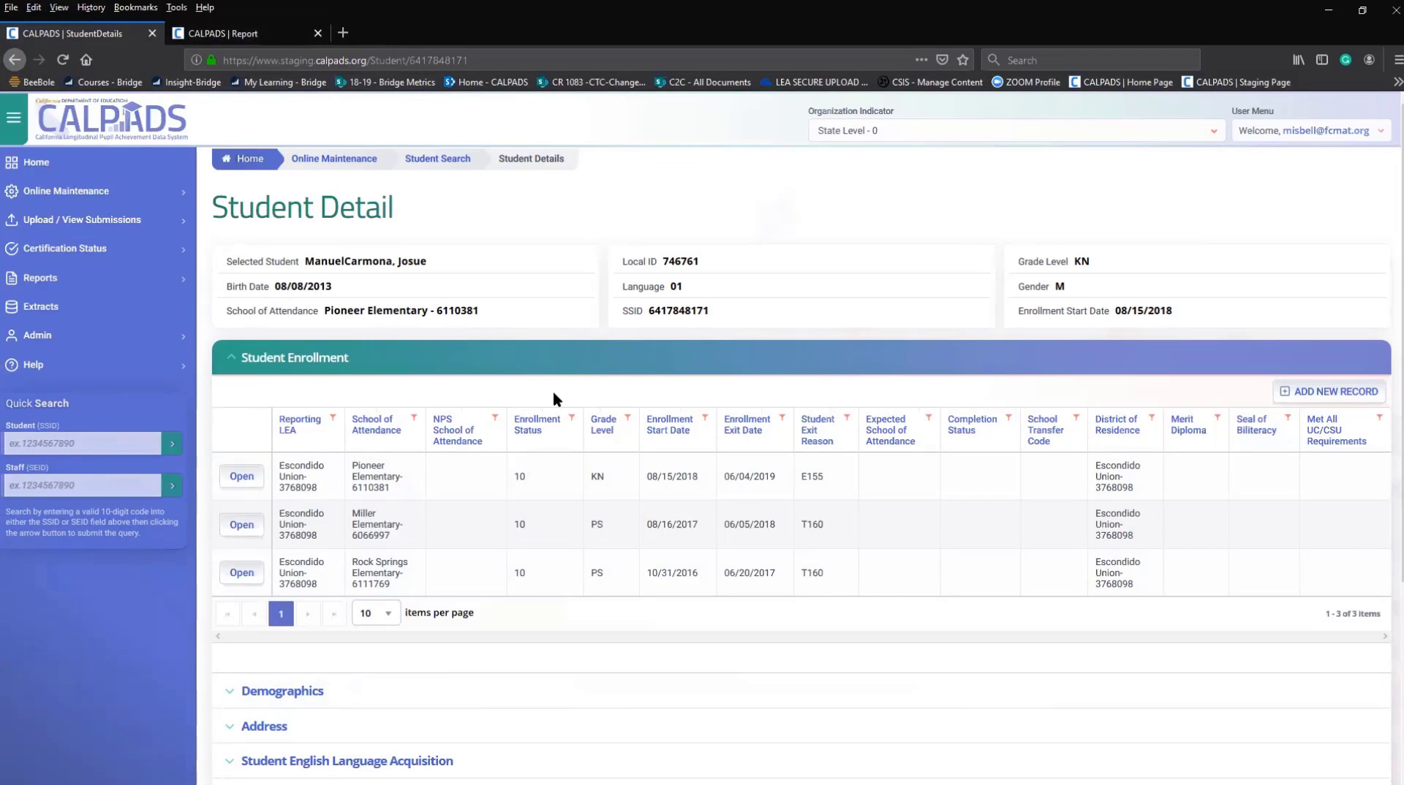
Expand Certification Status in the left navigation to show LEA Approval and SELPA Approval.
{"action": "left_click", "coordinate": [69, 254]}
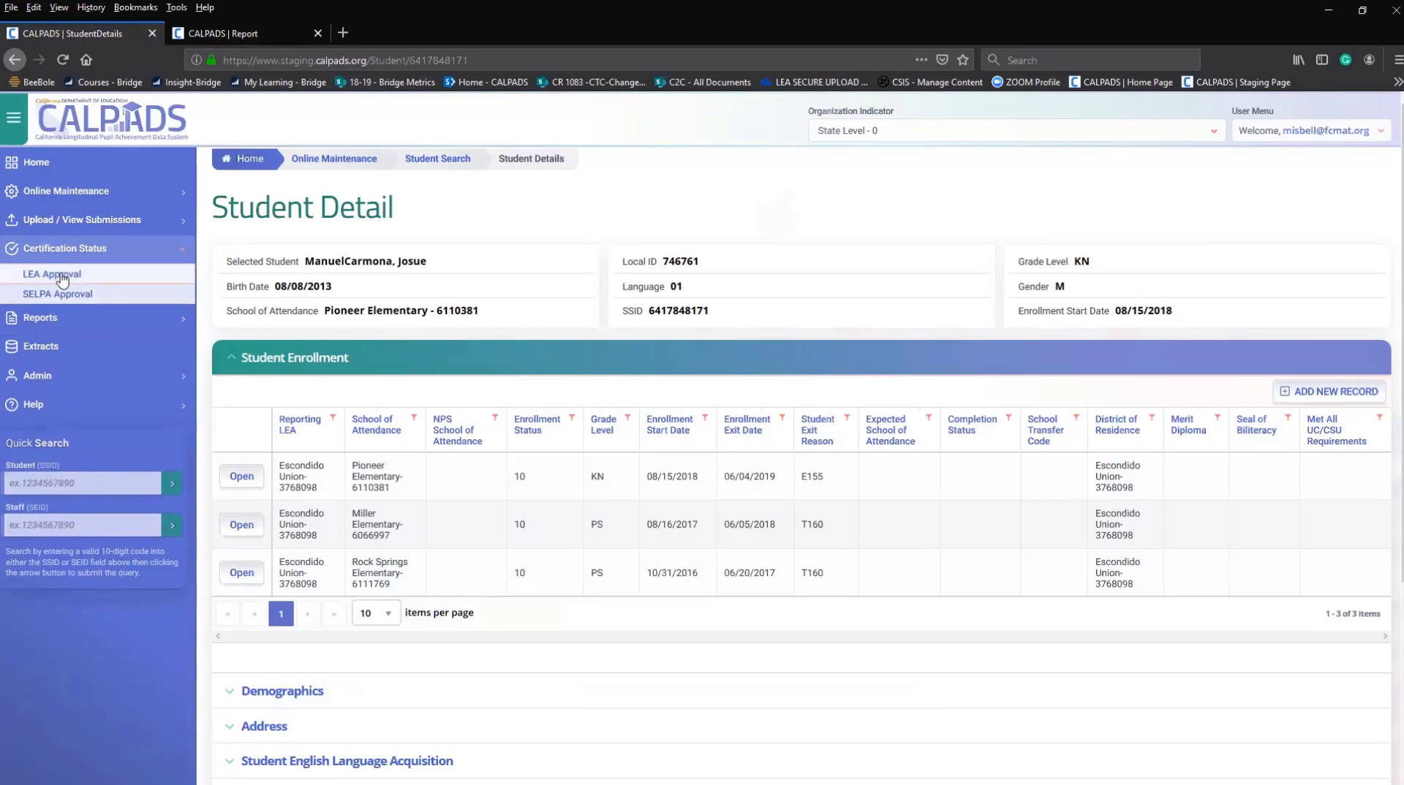
Open the LEA Approval page listing uncertified Fall 1 and Fall 2 submissions for 2019-2020.
{"action": "left_click", "coordinate": [62, 278]}
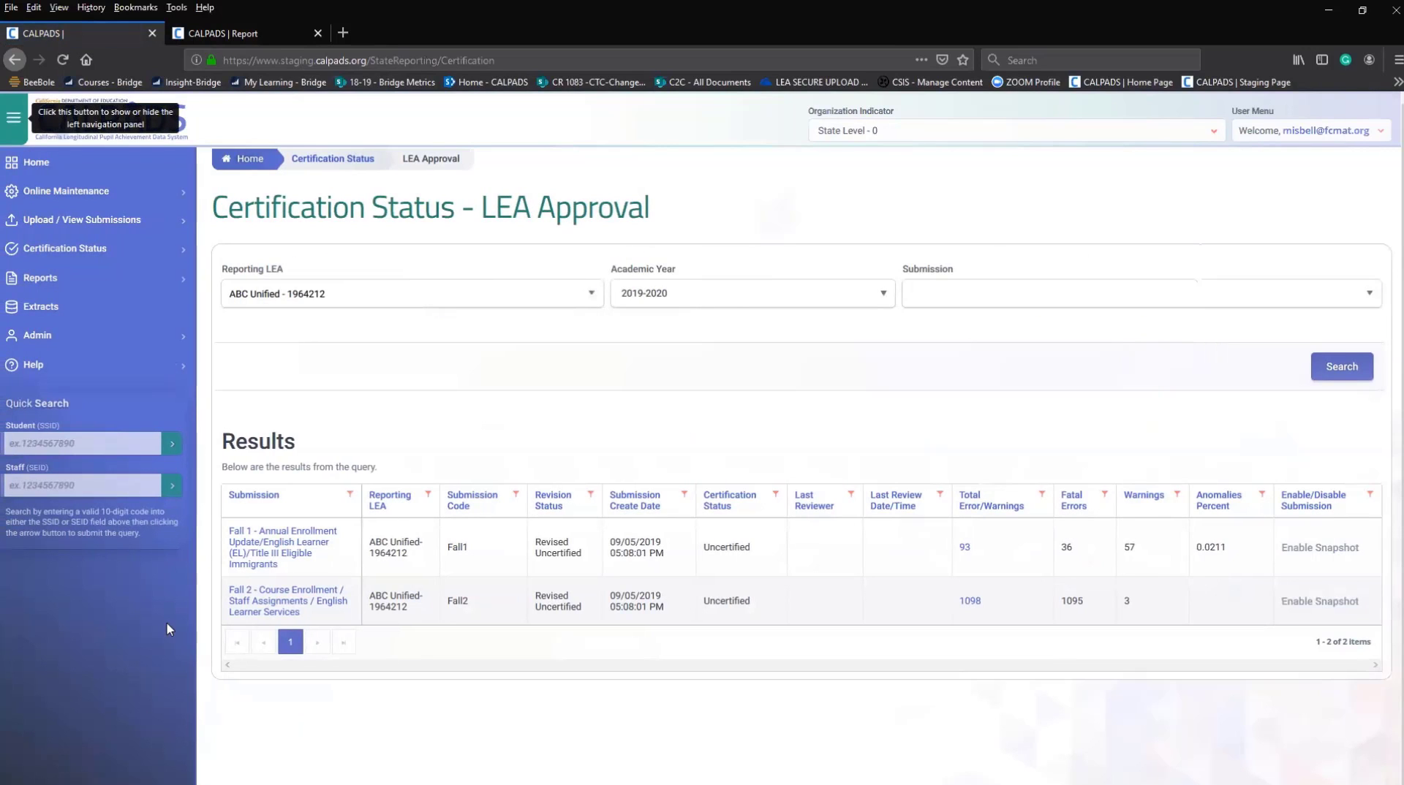
{"action": "left_click", "coordinate": [73, 257]}
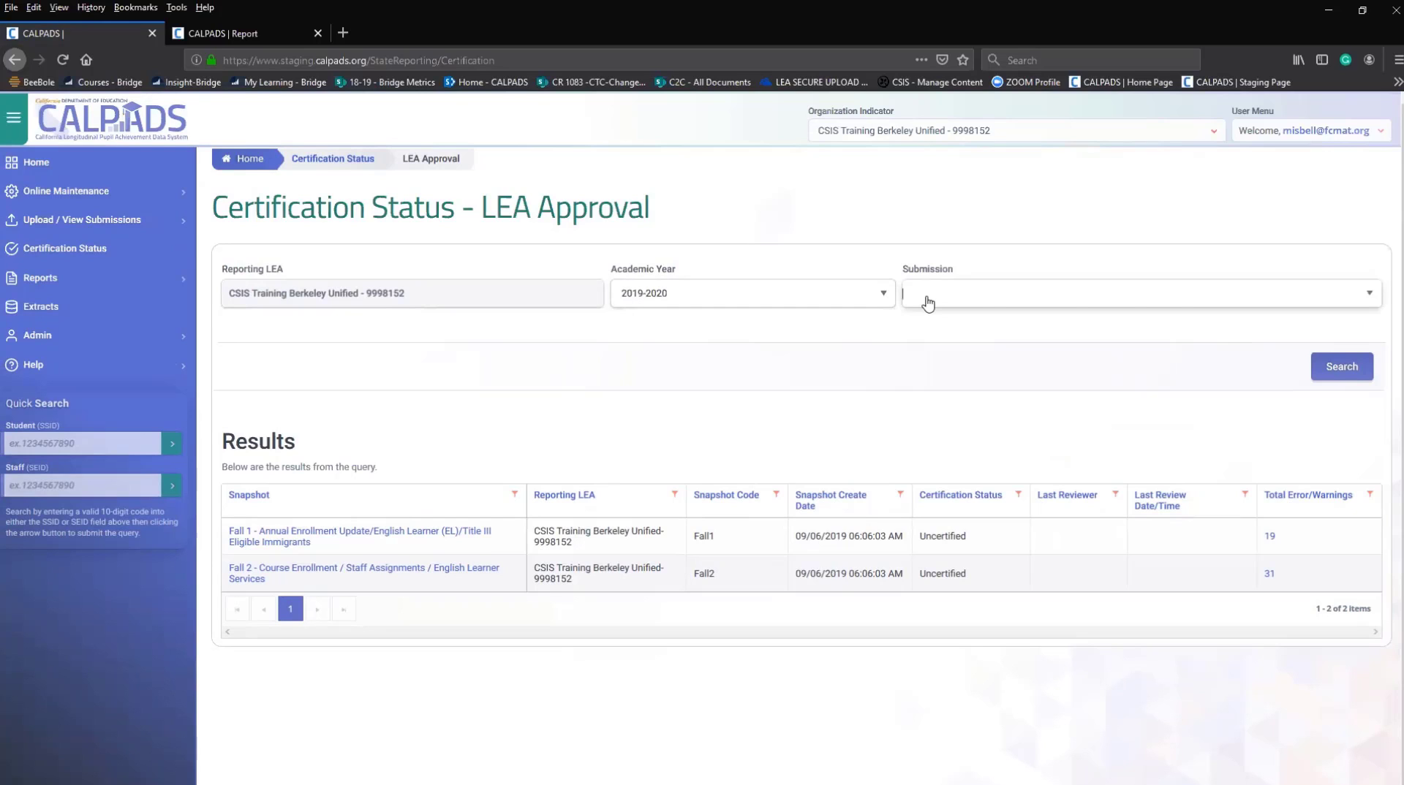
Search for the Fall 1 submission and open its snapshot's LEA certification details.
{"action": "left_click", "coordinate": [928, 302]}
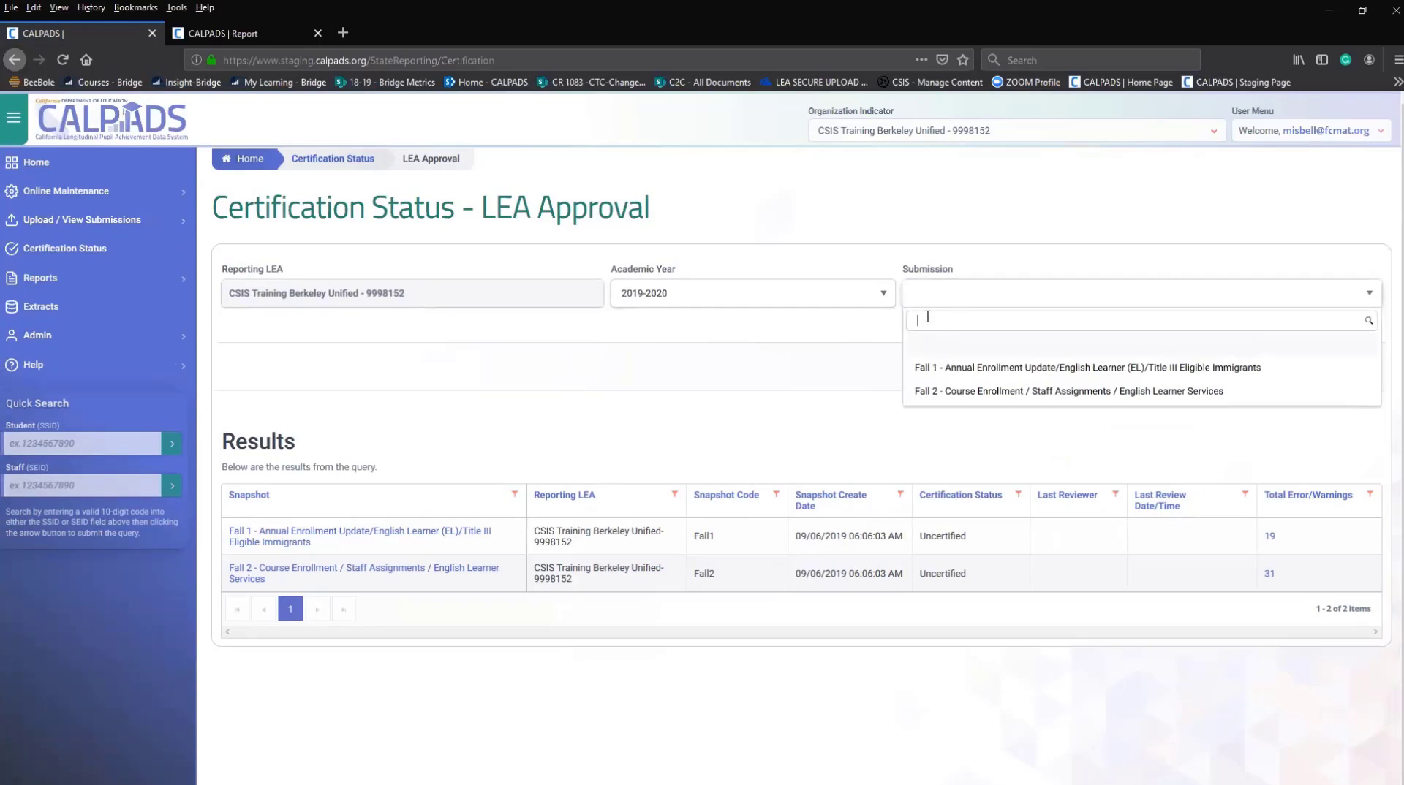
{"action": "left_click", "coordinate": [940, 367]}
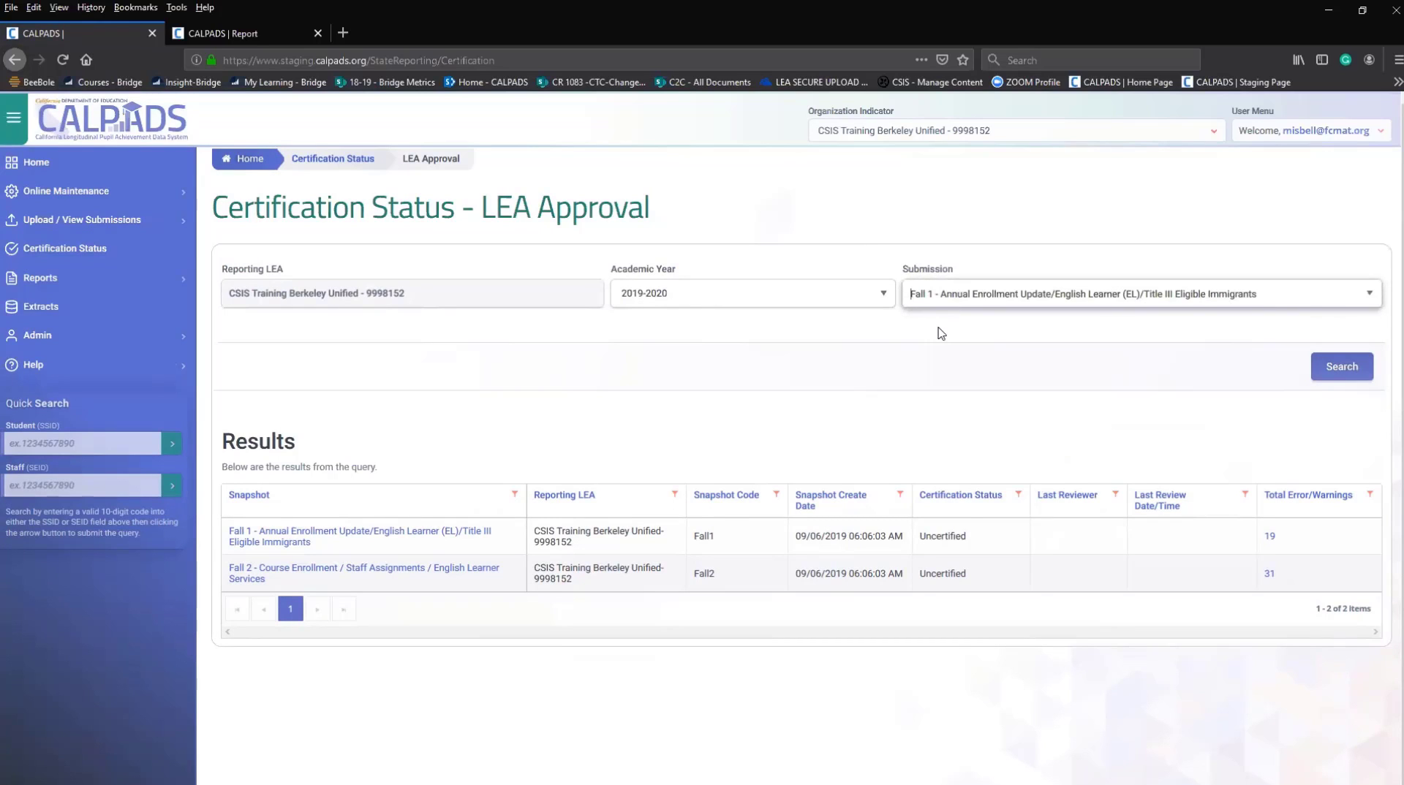
{"action": "left_click", "coordinate": [1337, 374]}
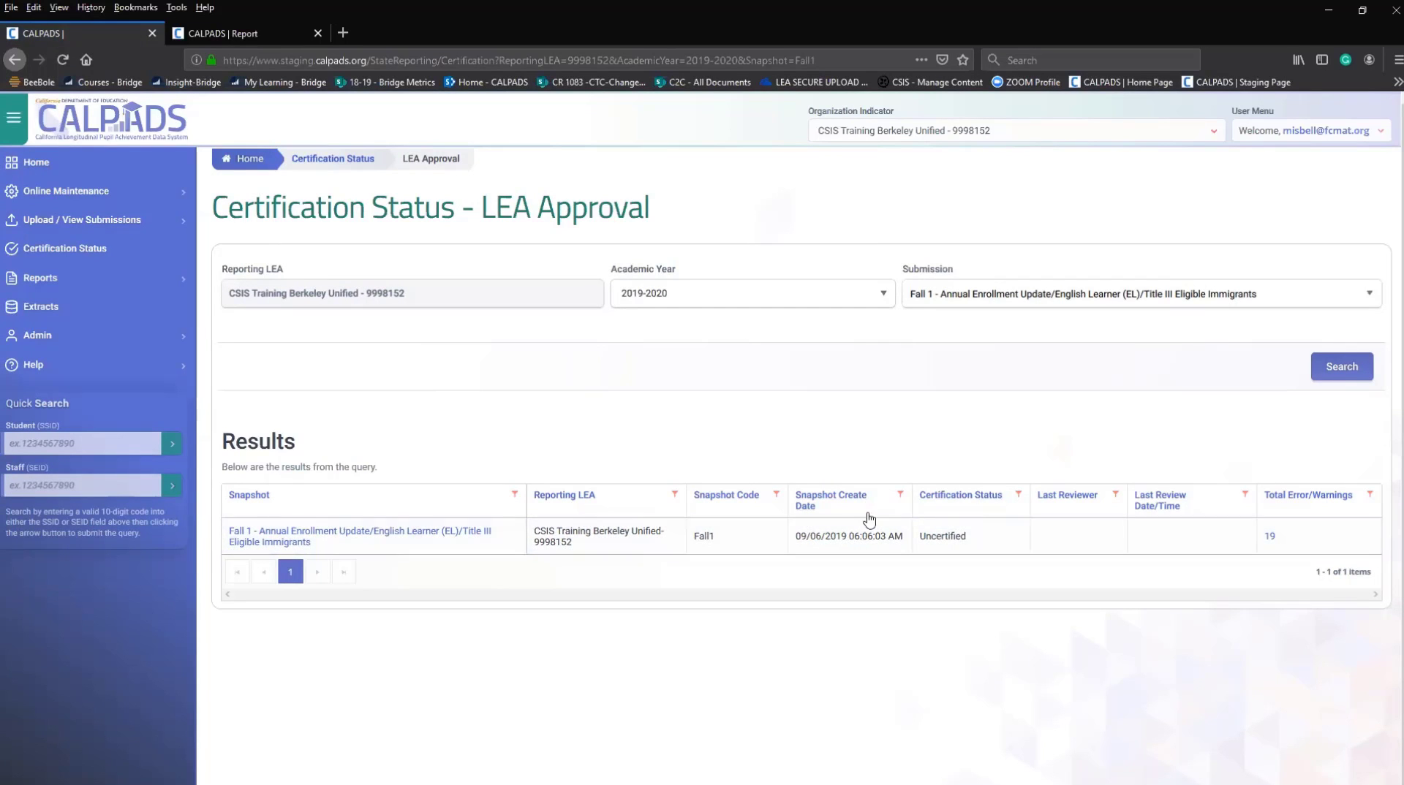
{"action": "left_click", "coordinate": [287, 539]}
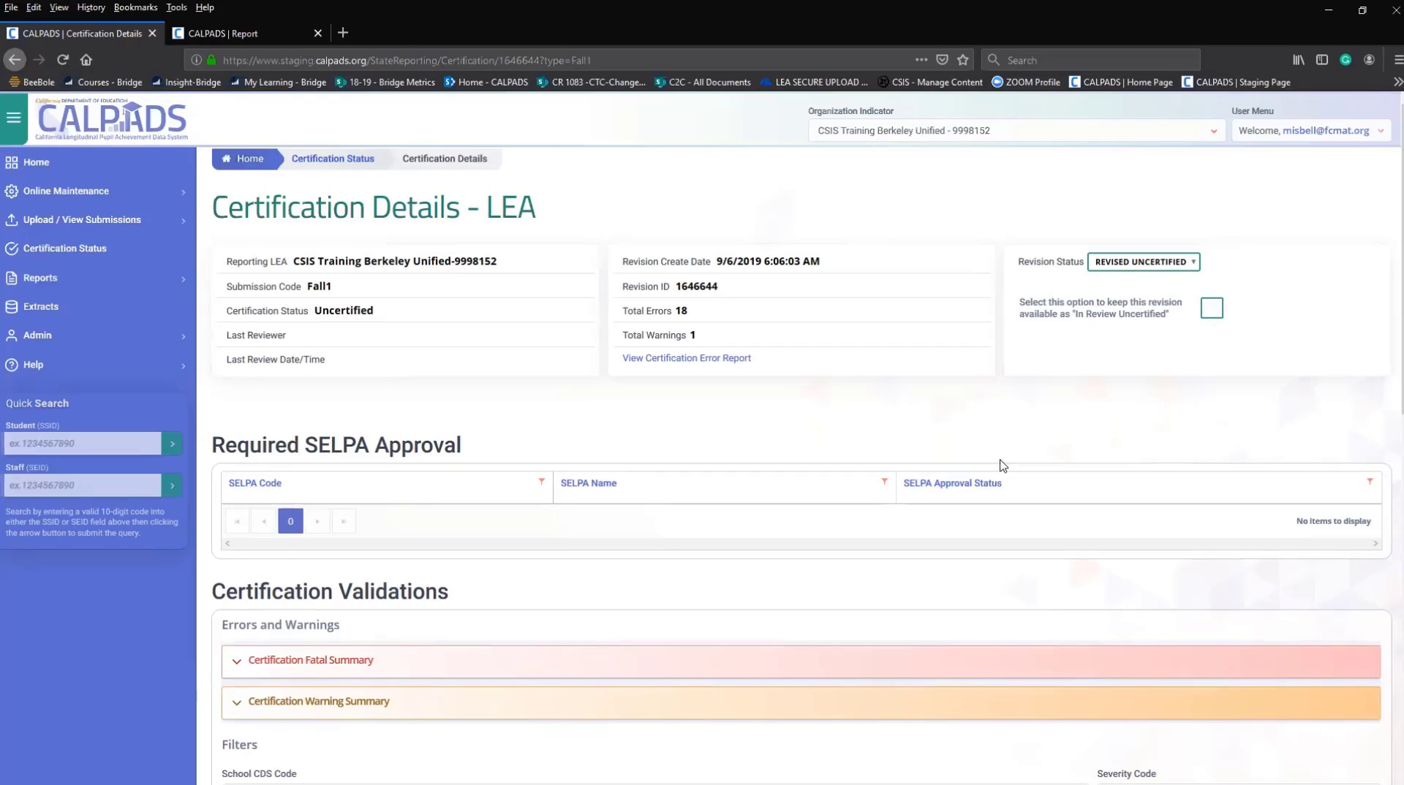
{"action": "left_click", "coordinate": [883, 481]}
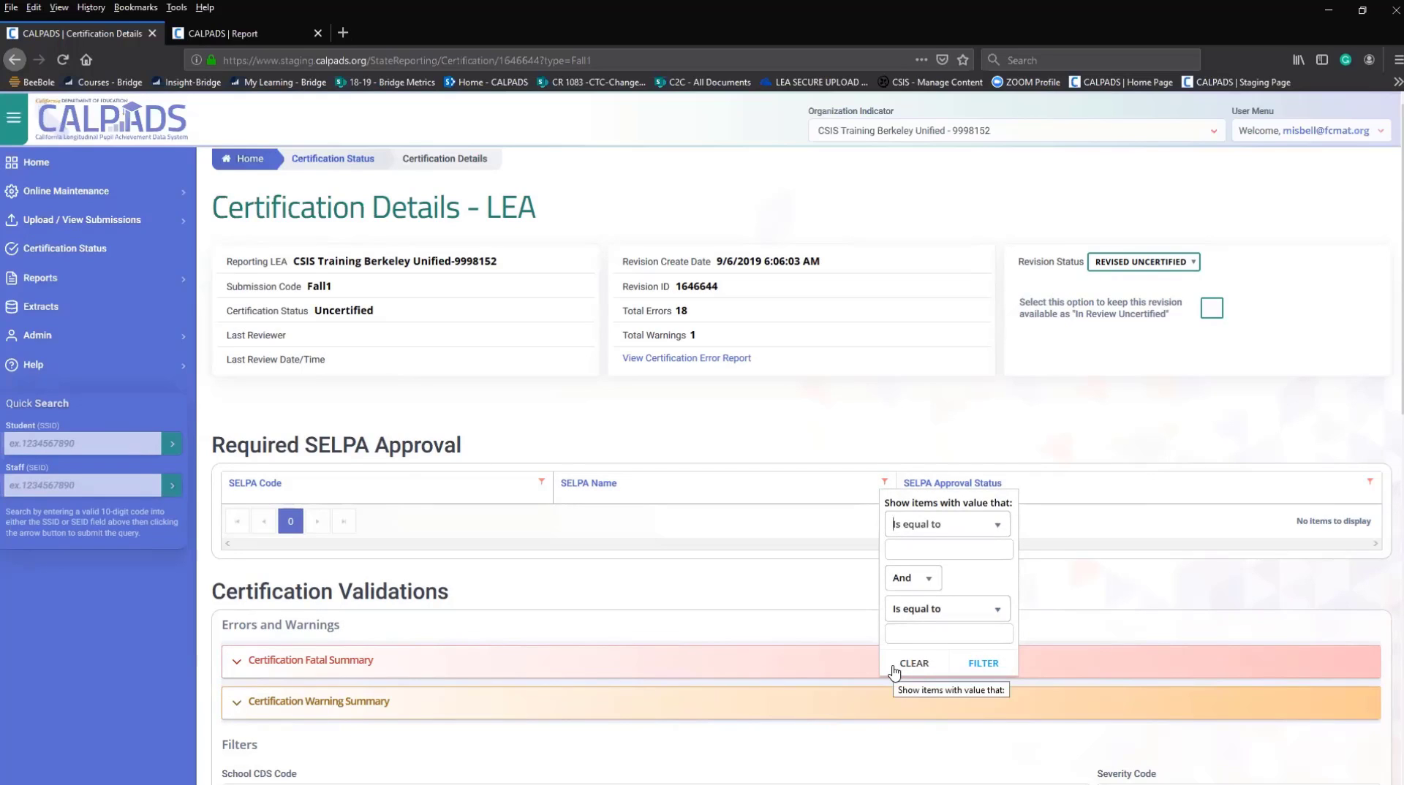
{"action": "left_click", "coordinate": [938, 531]}
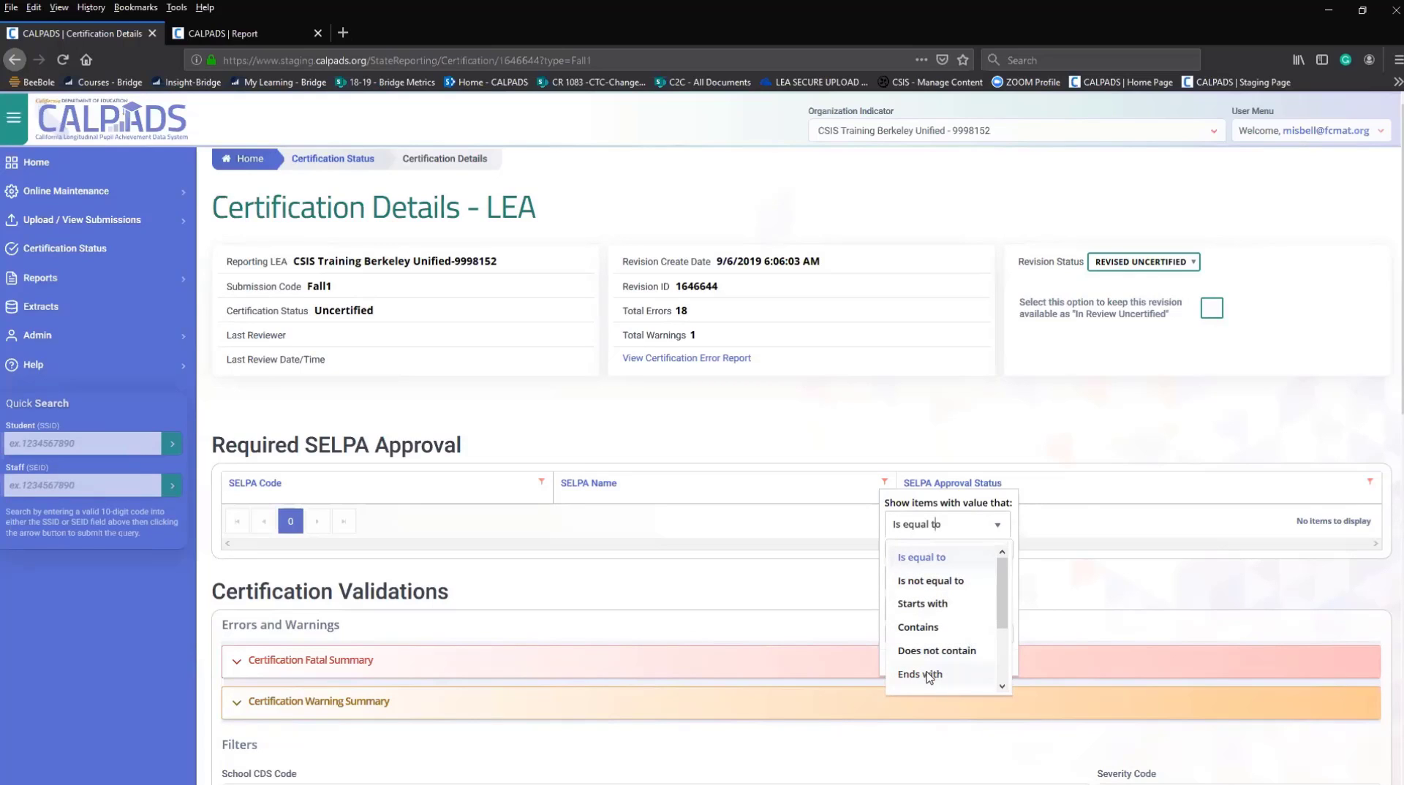
{"action": "left_click", "coordinate": [746, 594]}
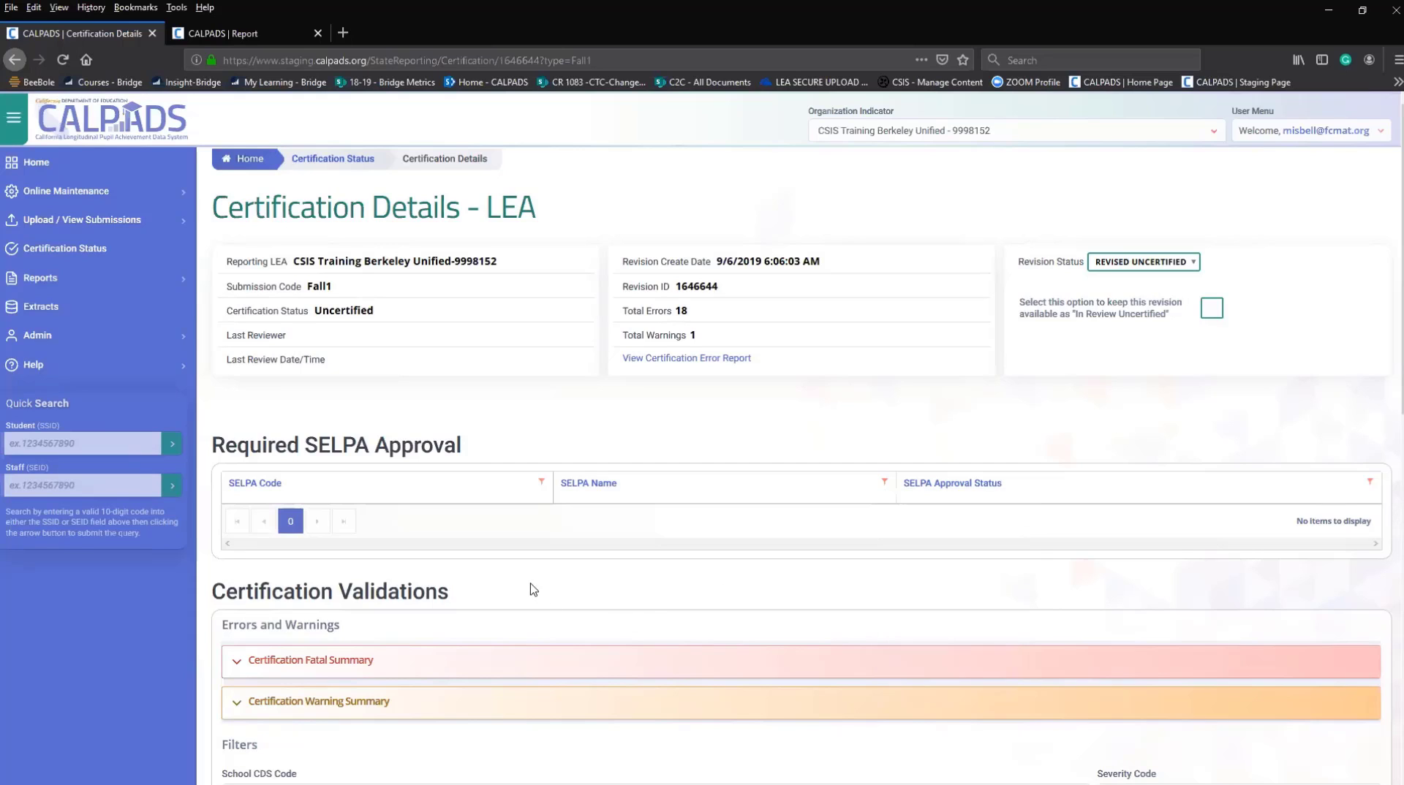
{"action": "scroll", "coordinate": [512, 570], "scroll_direction": "down", "scroll_amount": 1}
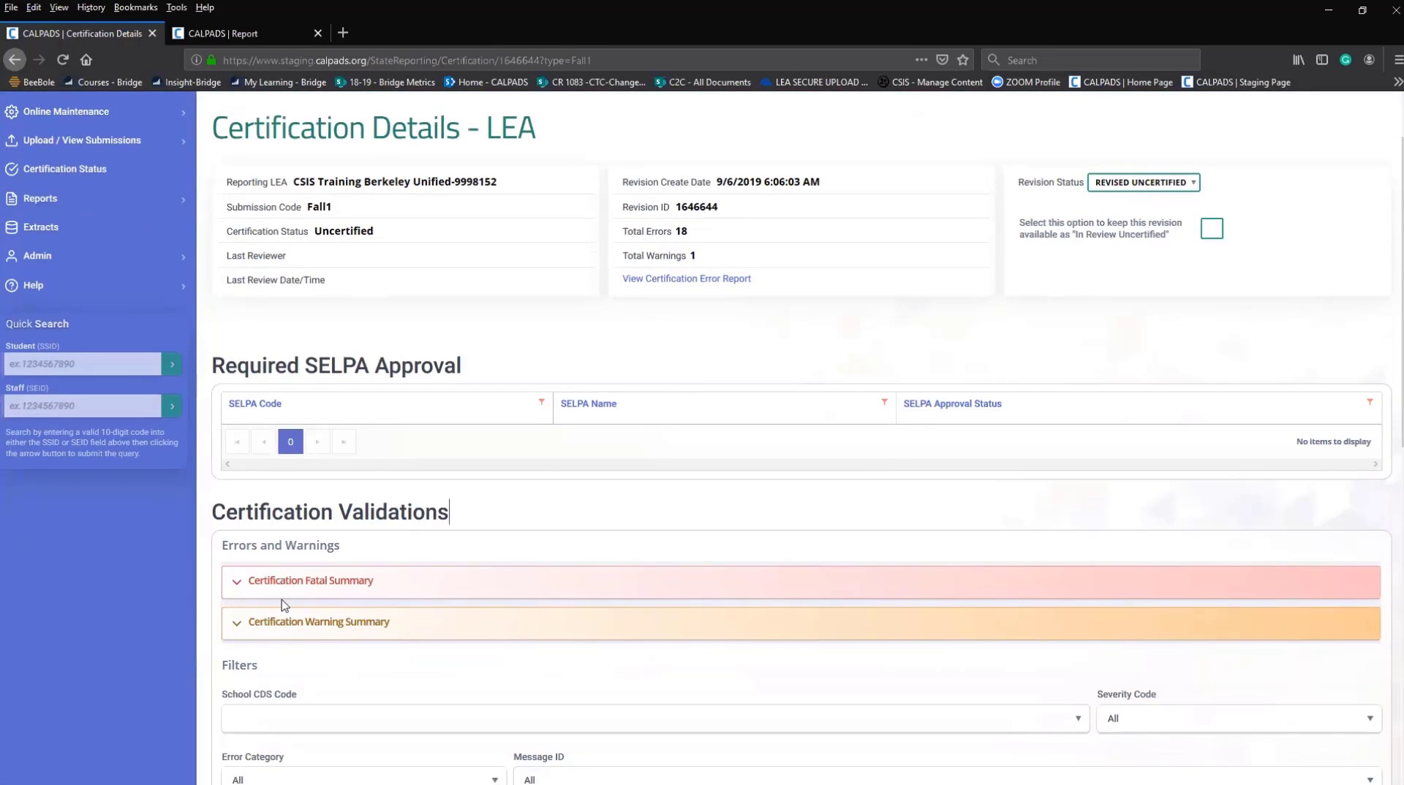
{"action": "scroll", "coordinate": [298, 651], "scroll_direction": "down", "scroll_amount": 3}
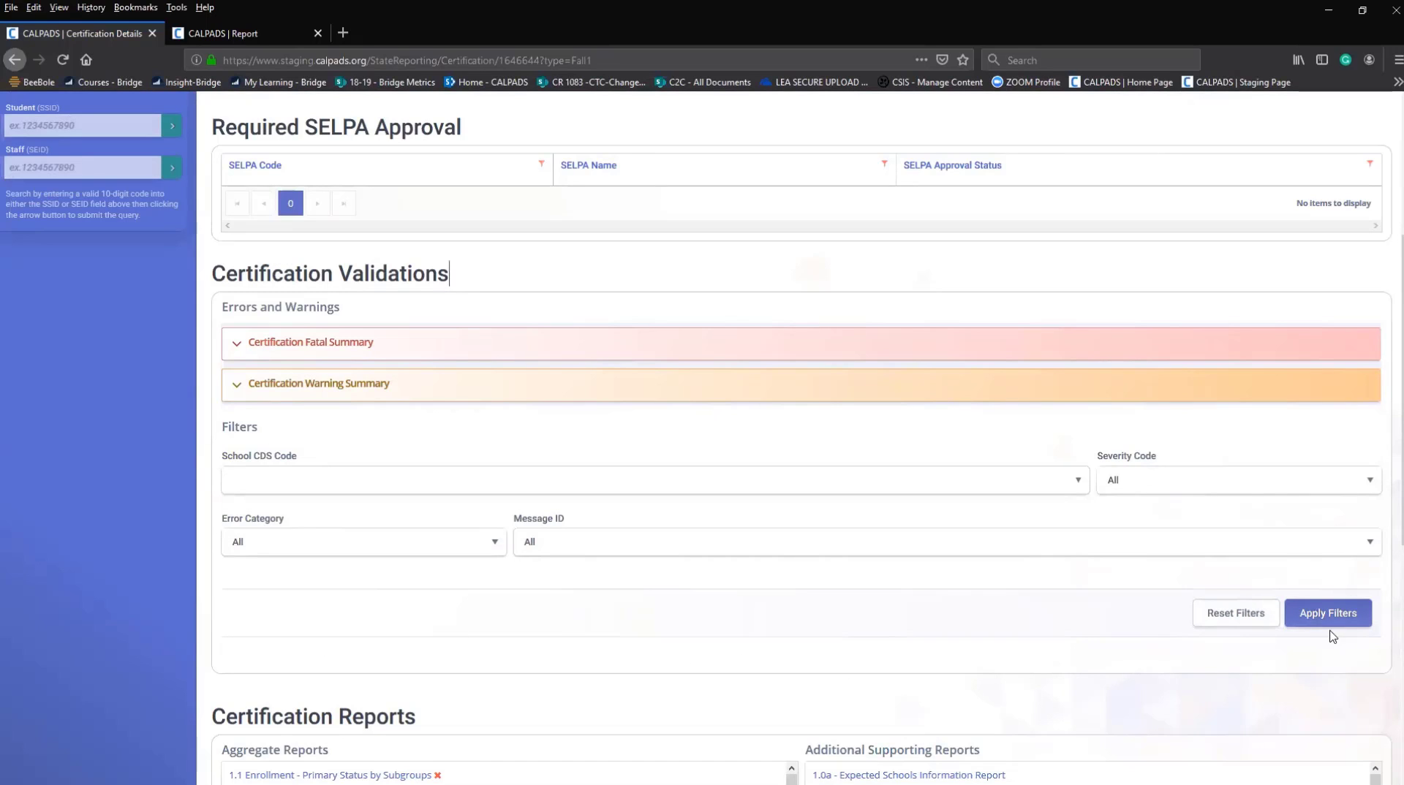
{"action": "scroll", "coordinate": [1327, 641], "scroll_direction": "down", "scroll_amount": 3}
{"action": "scroll", "coordinate": [1272, 651], "scroll_direction": "down", "scroll_amount": 5}
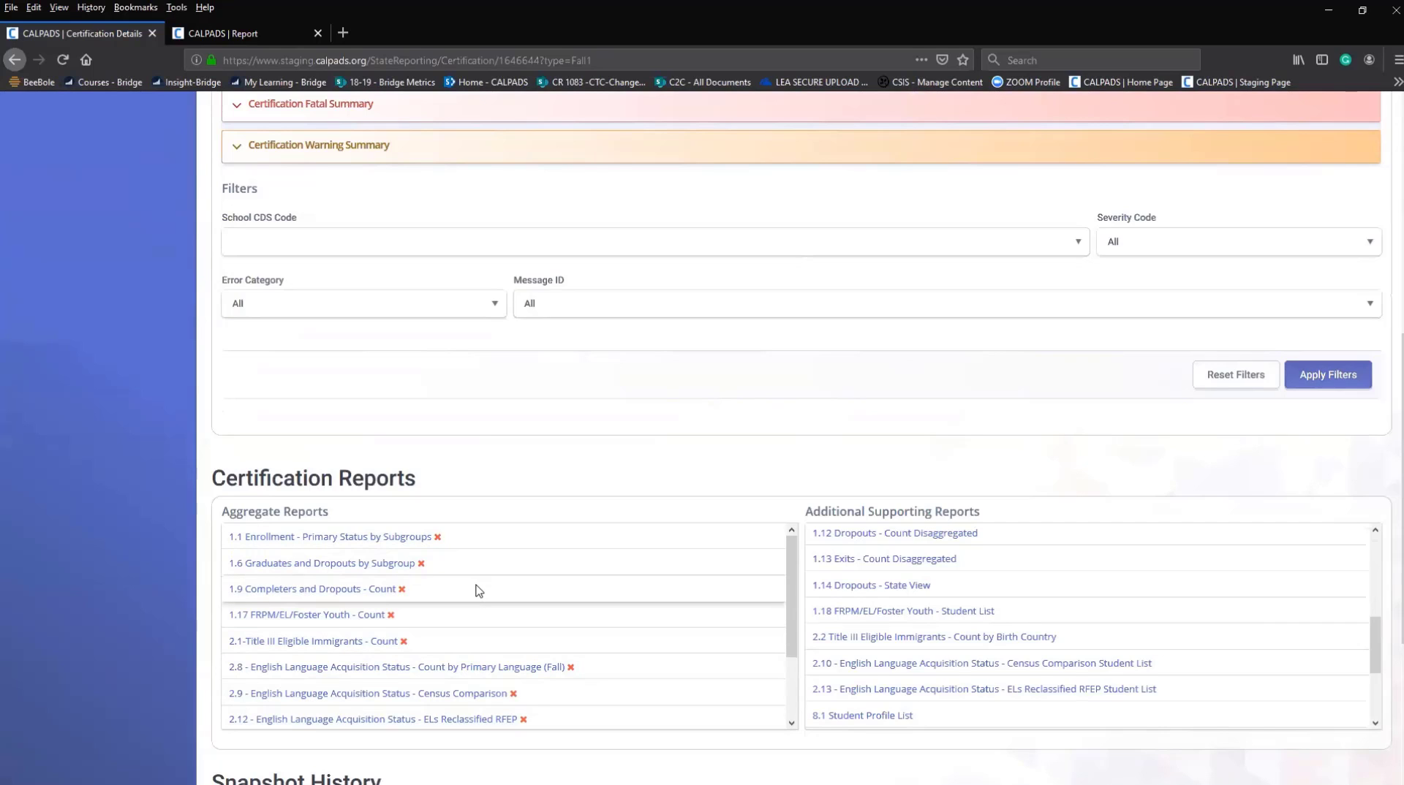
Open the 1.1 Enrollment report in a new tab, then scroll to Snapshot History.
{"action": "right_click", "coordinate": [355, 540]}
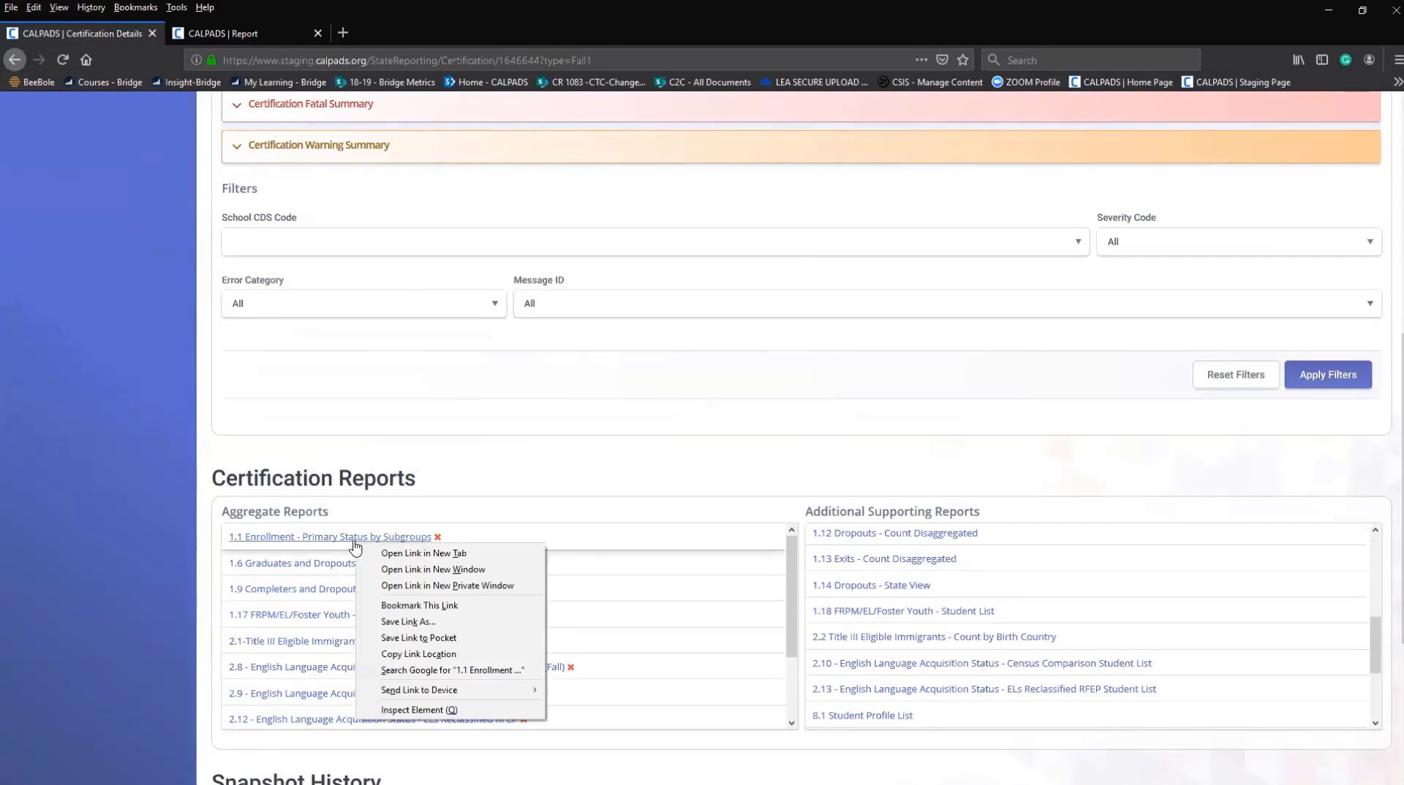
{"action": "left_click", "coordinate": [393, 560]}
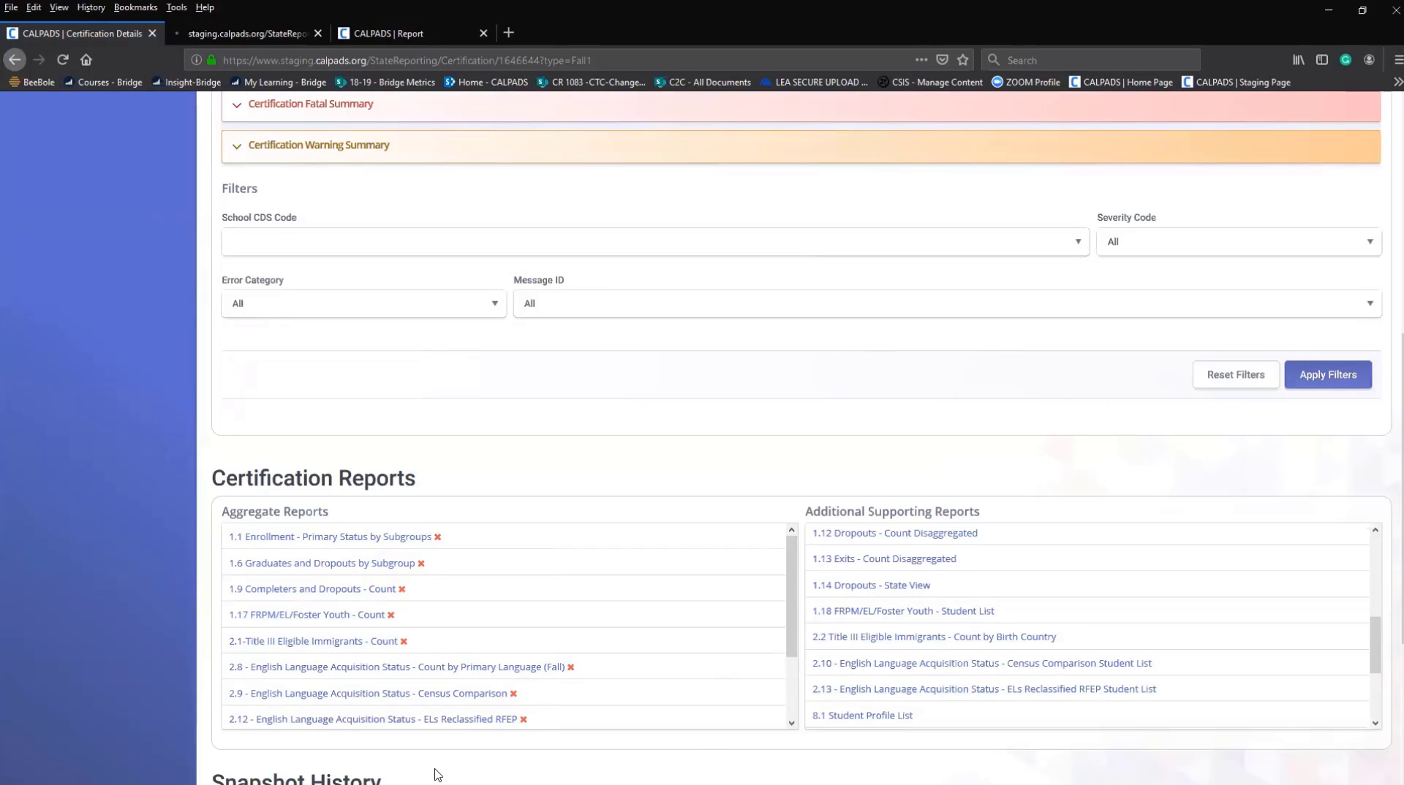
{"action": "scroll", "coordinate": [314, 775], "scroll_direction": "down", "scroll_amount": 7}
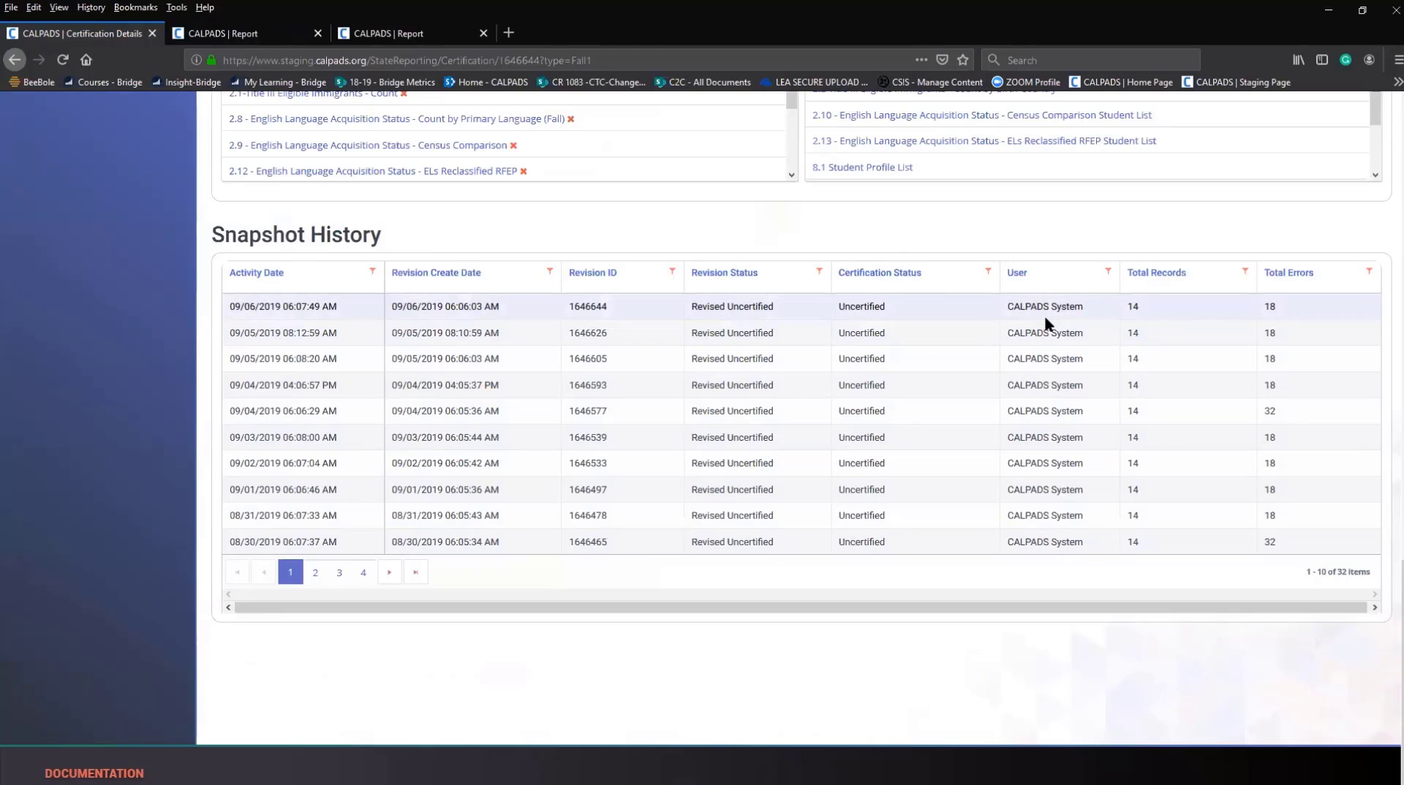
{"action": "scroll", "coordinate": [1041, 315], "scroll_direction": "up", "scroll_amount": 10}
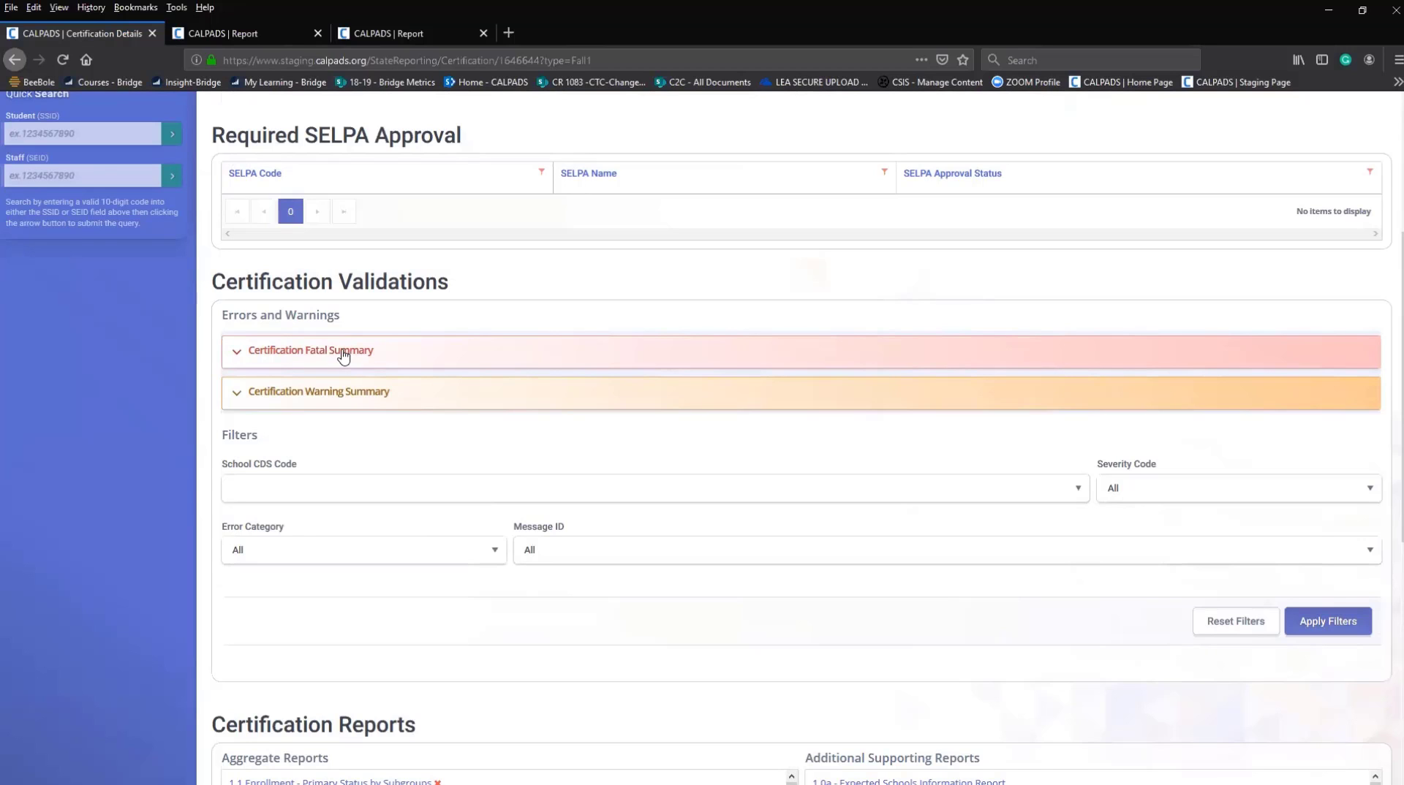
{"action": "scroll", "coordinate": [367, 351], "scroll_direction": "down", "scroll_amount": 10}
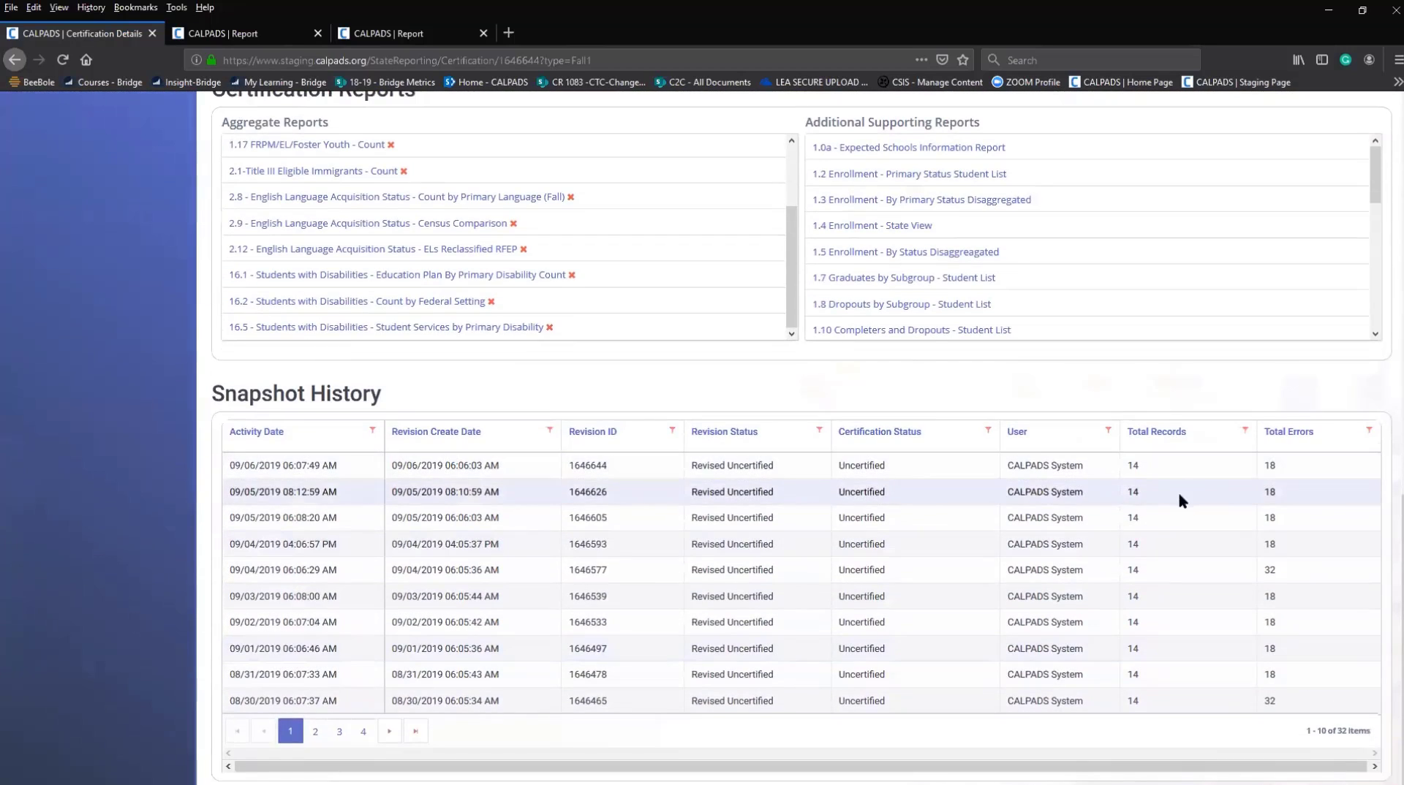
{"action": "scroll", "coordinate": [1176, 489], "scroll_direction": "up", "scroll_amount": 8}
{"action": "scroll", "coordinate": [1180, 486], "scroll_direction": "up", "scroll_amount": 3}
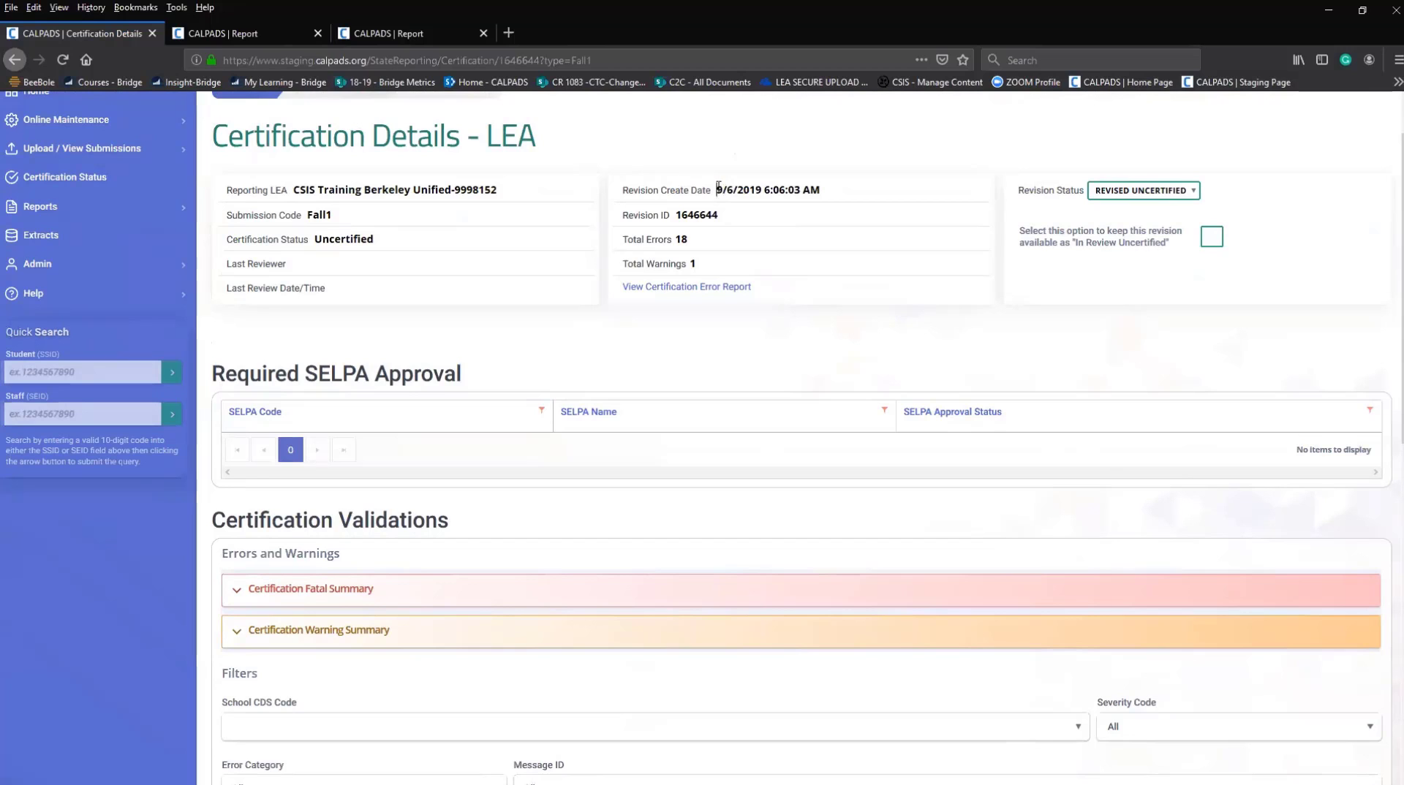
{"action": "left_click_drag", "start_coordinate": [719, 192], "coordinate": [863, 209]}
{"action": "scroll", "coordinate": [890, 411], "scroll_direction": "down", "scroll_amount": 6}
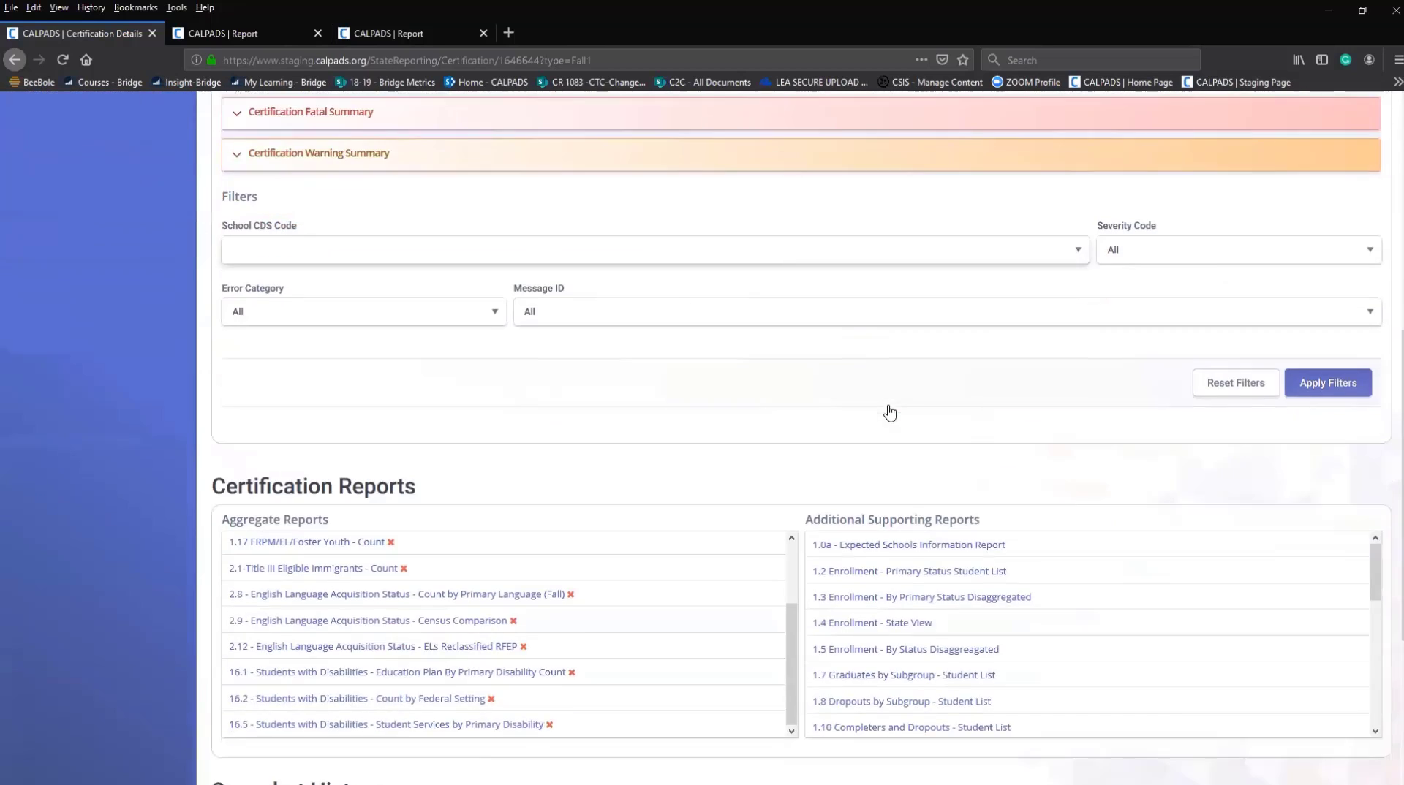
{"action": "scroll", "coordinate": [890, 412], "scroll_direction": "down", "scroll_amount": 4}
{"action": "left_click", "coordinate": [388, 32]}
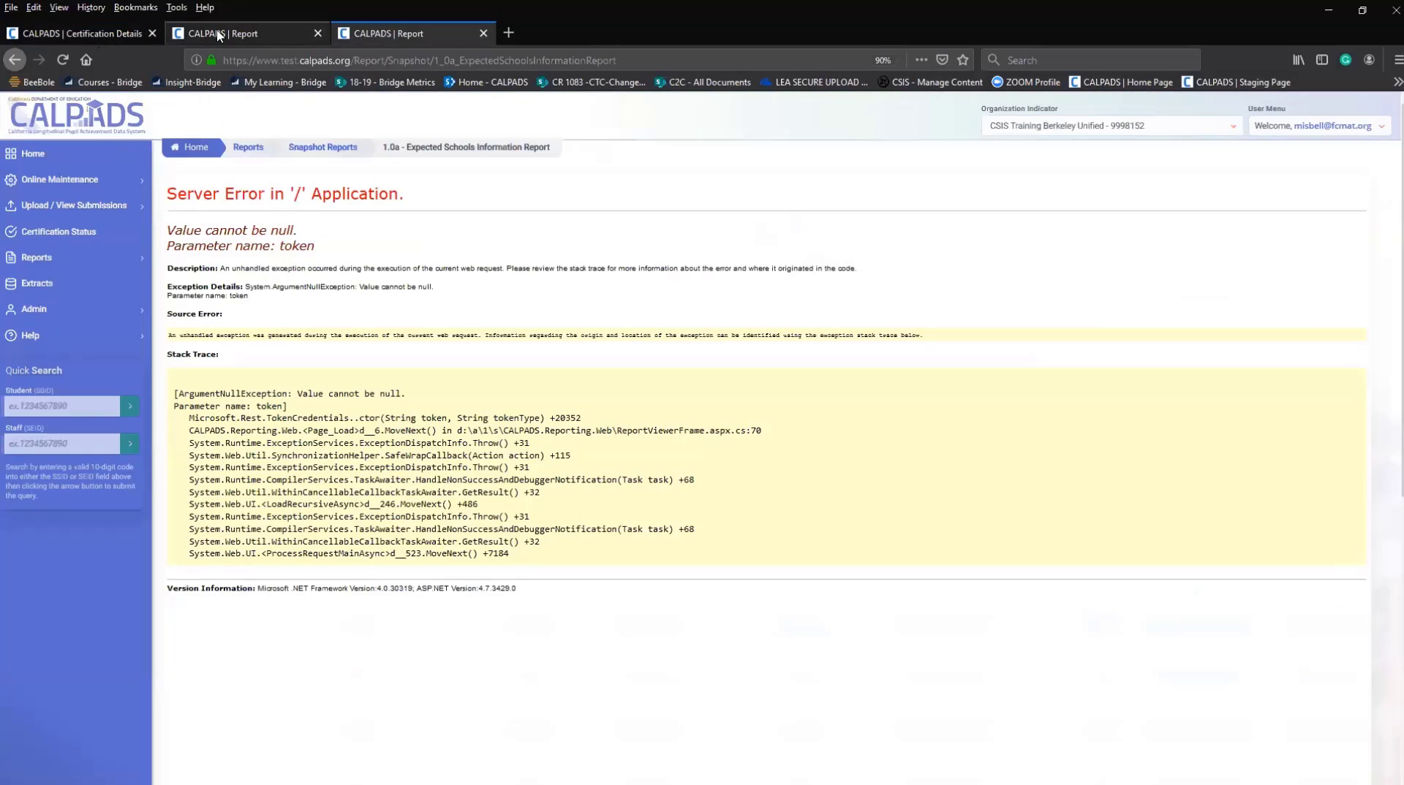
{"action": "left_click", "coordinate": [115, 32]}
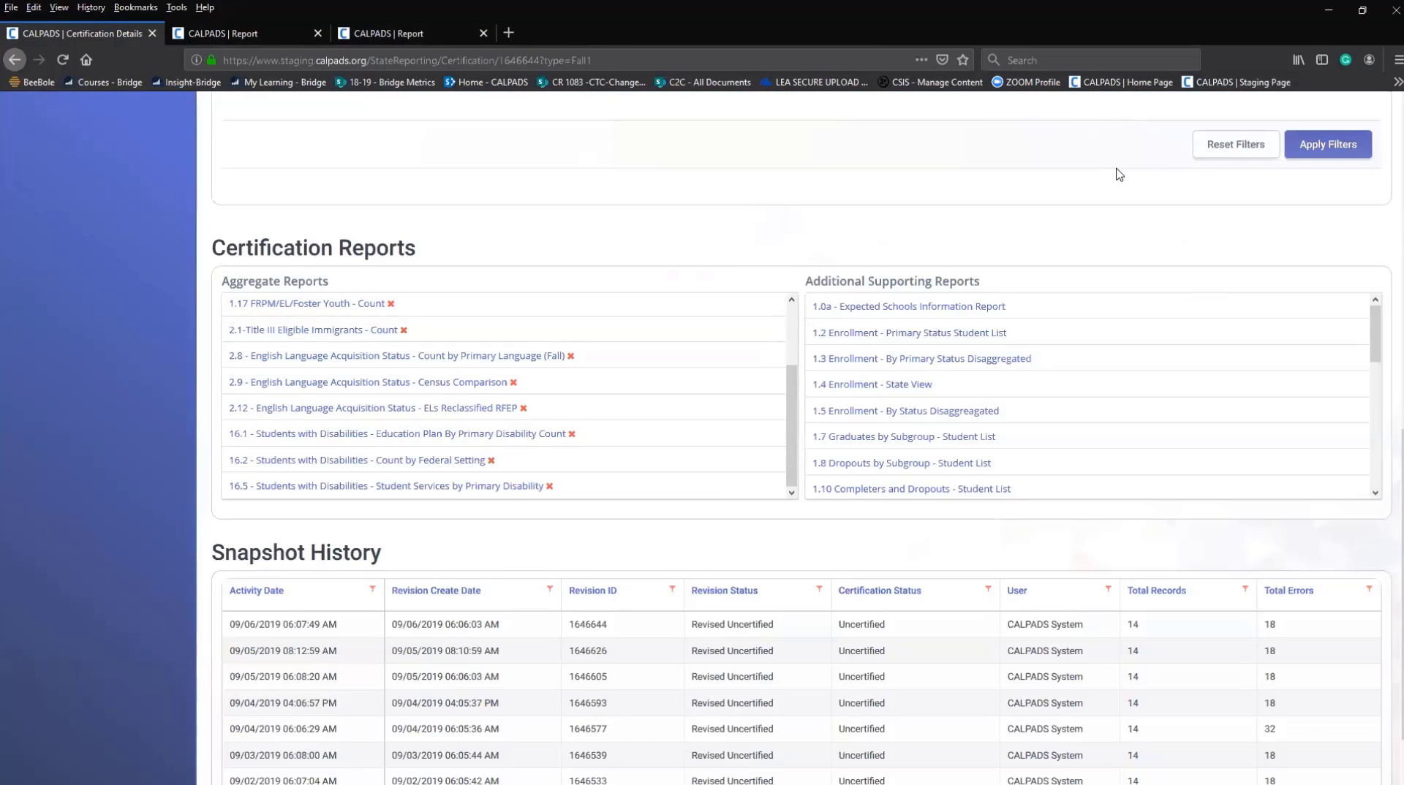